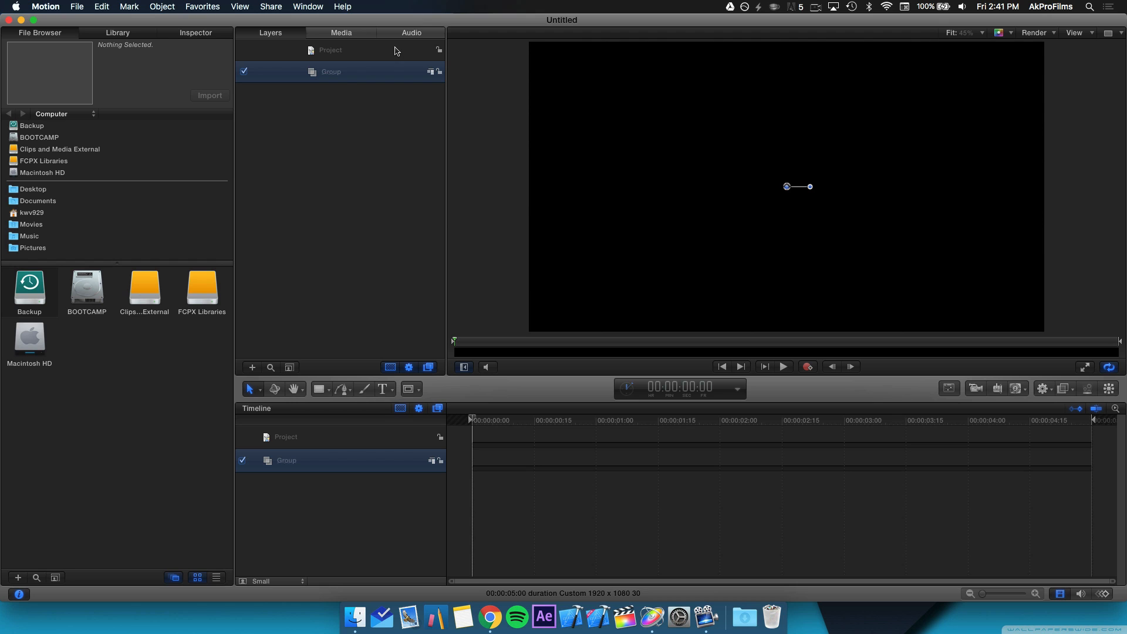
# Delete the empty group and bring the Screen Glitch - Free Stock Footage clip into the project.
pyautogui.press('Delete')
pyautogui.moveTo(408, 19); pyautogui.dragTo(354, 19)
pyautogui.moveTo(1124, 100); pyautogui.dragTo(1077, 102)
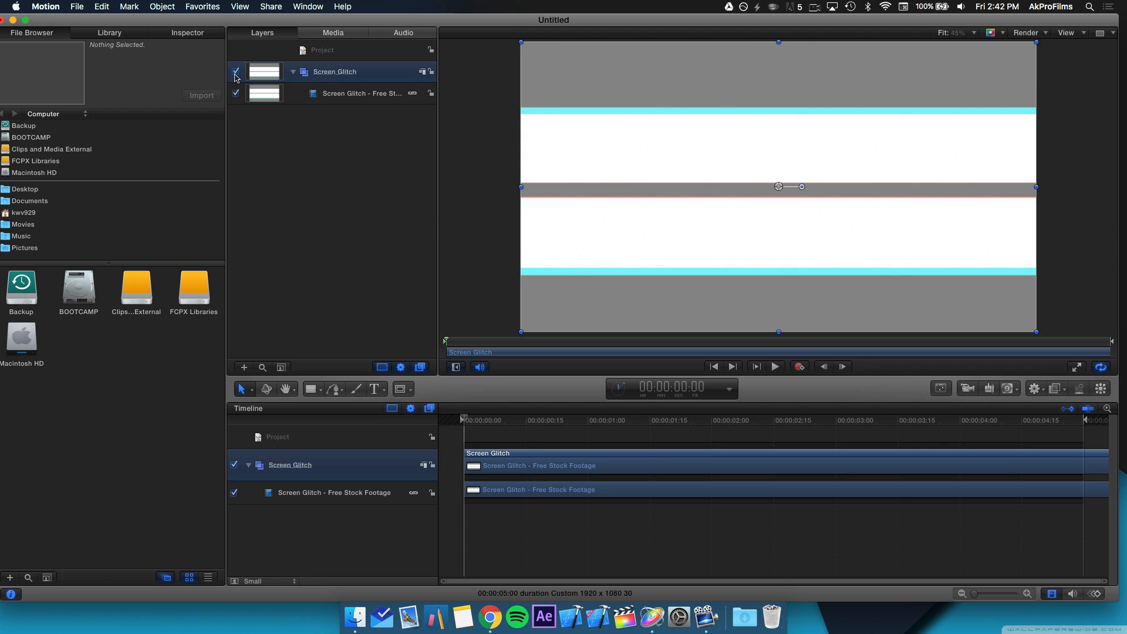
# Hide the Screen Glitch group so its footage is not shown in the canvas.
pyautogui.click(235, 72)
pyautogui.click(285, 148)
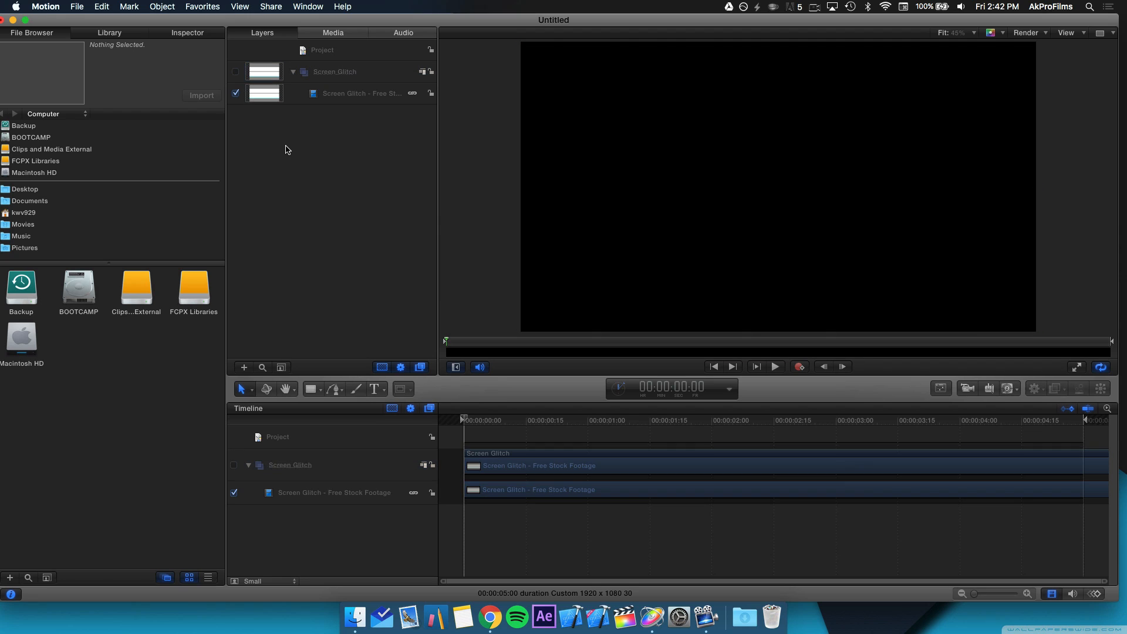
pyautogui.click(235, 71)
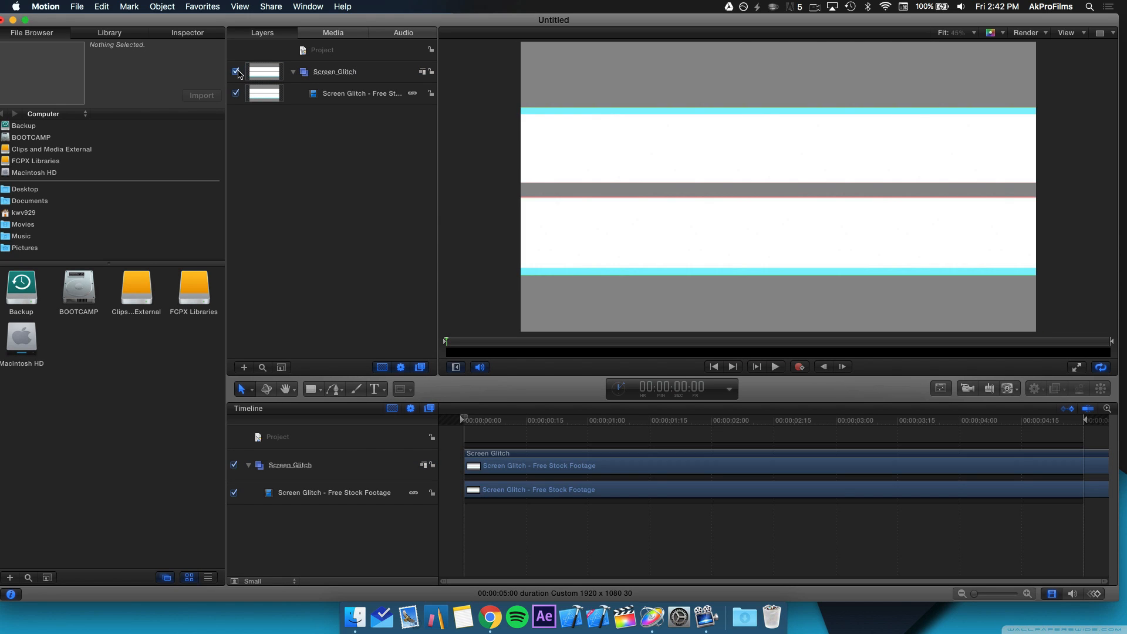
pyautogui.click(236, 72)
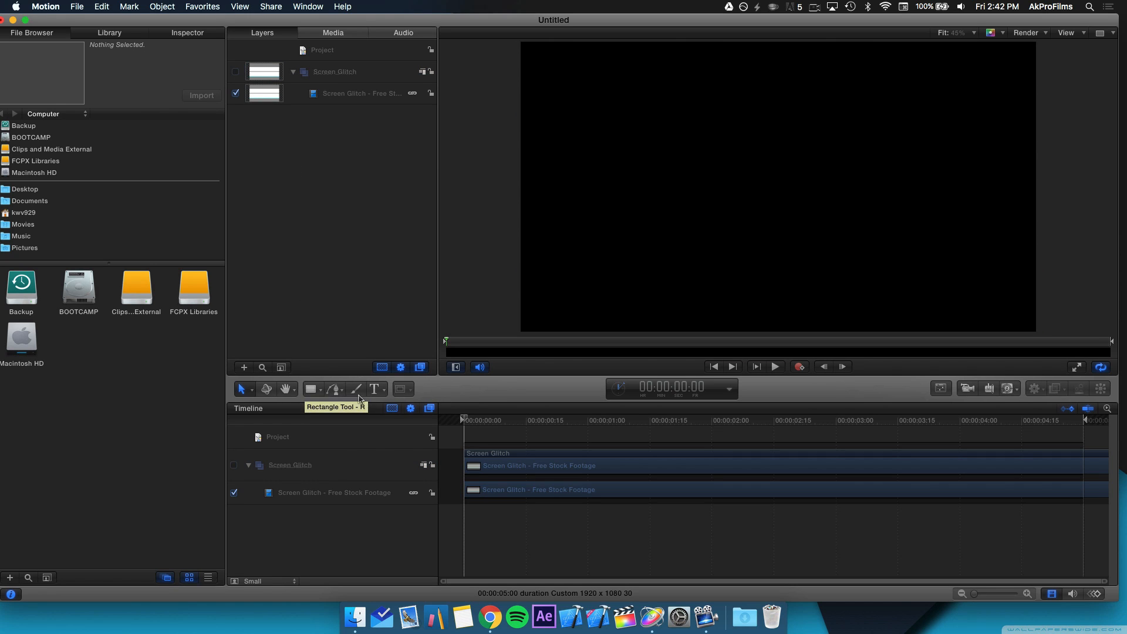
# Add a text object reading GLITCH to the canvas and select the whole word.
pyautogui.click(374, 389)
pyautogui.click(659, 157)
pyautogui.write('GLITCH')
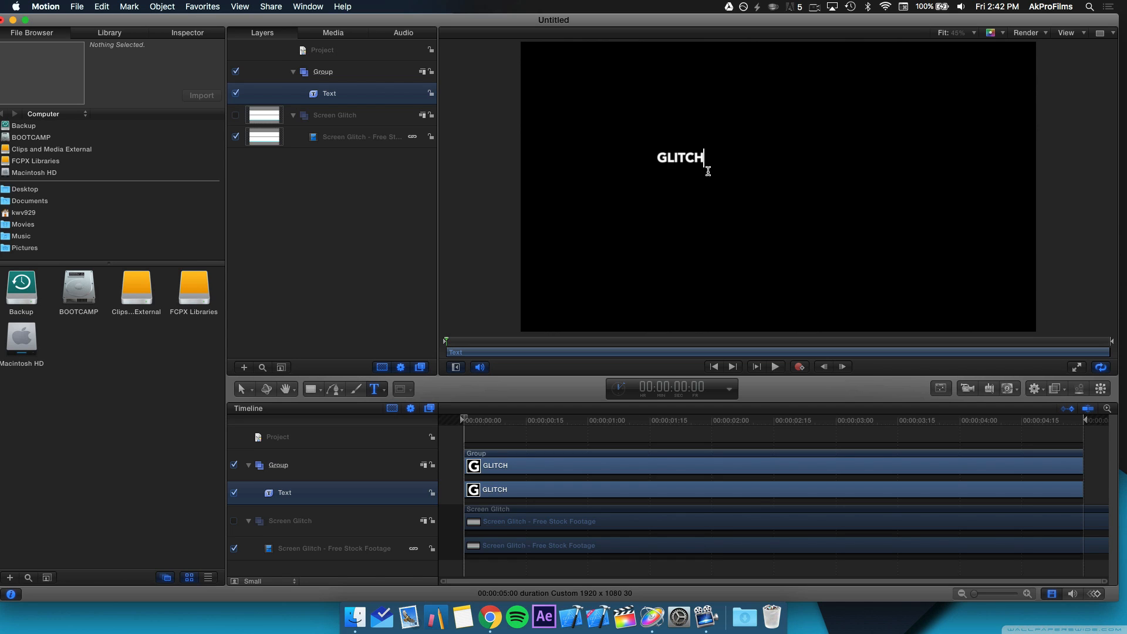
pyautogui.moveTo(708, 167); pyautogui.dragTo(542, 147)
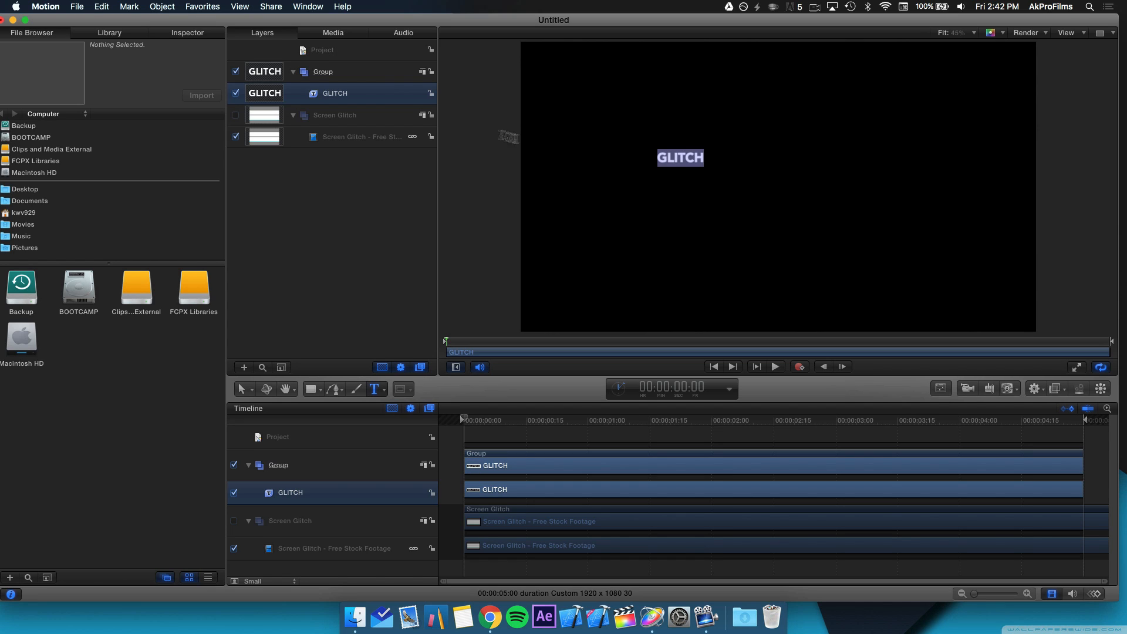
# Rename the group holding the GLITCH text as Text.
pyautogui.click(362, 72)
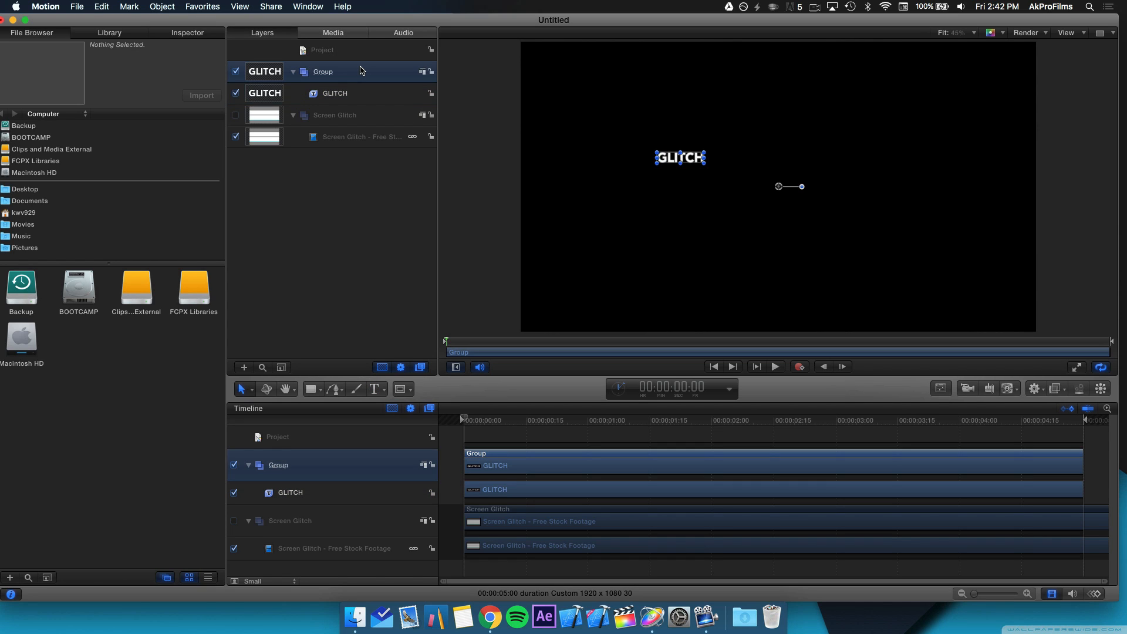
pyautogui.doubleClick(362, 71)
pyautogui.write('Text')
pyautogui.press('Return')
pyautogui.moveTo(309, 19); pyautogui.dragTo(318, 17)
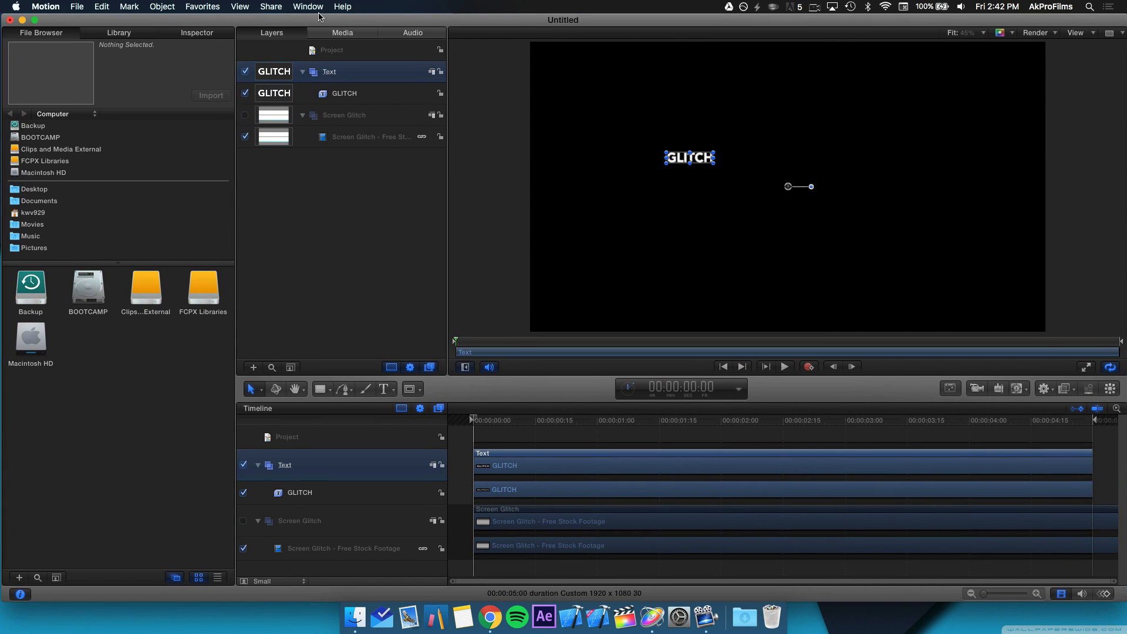
# Format the GLITCH text in Avenir Black with a size of 218.
pyautogui.click(345, 92)
pyautogui.click(191, 32)
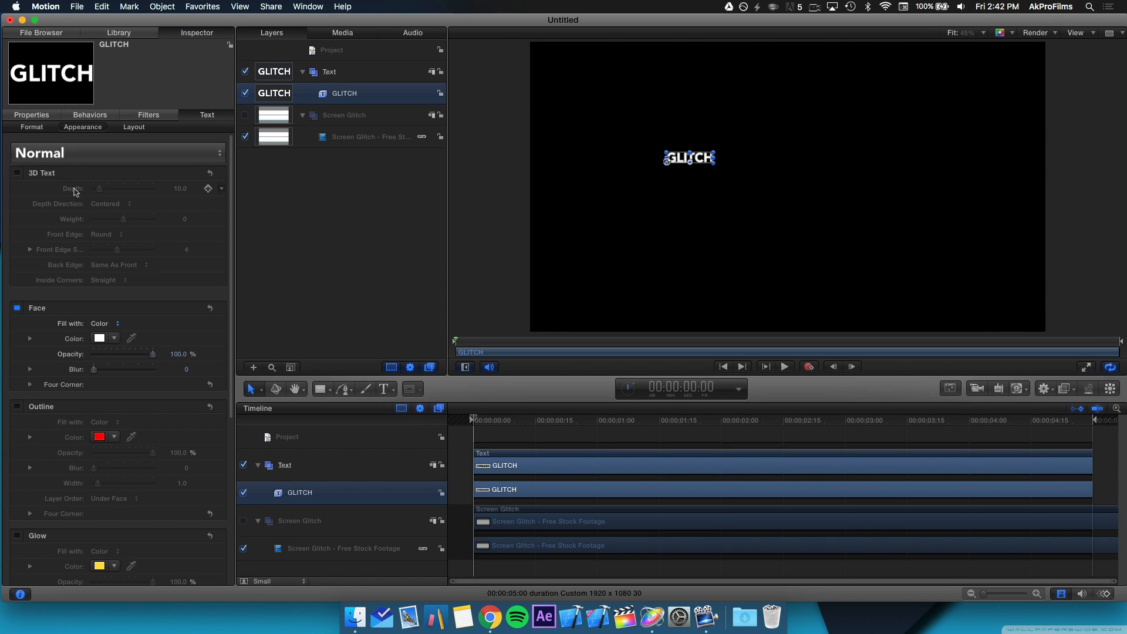
pyautogui.click(32, 128)
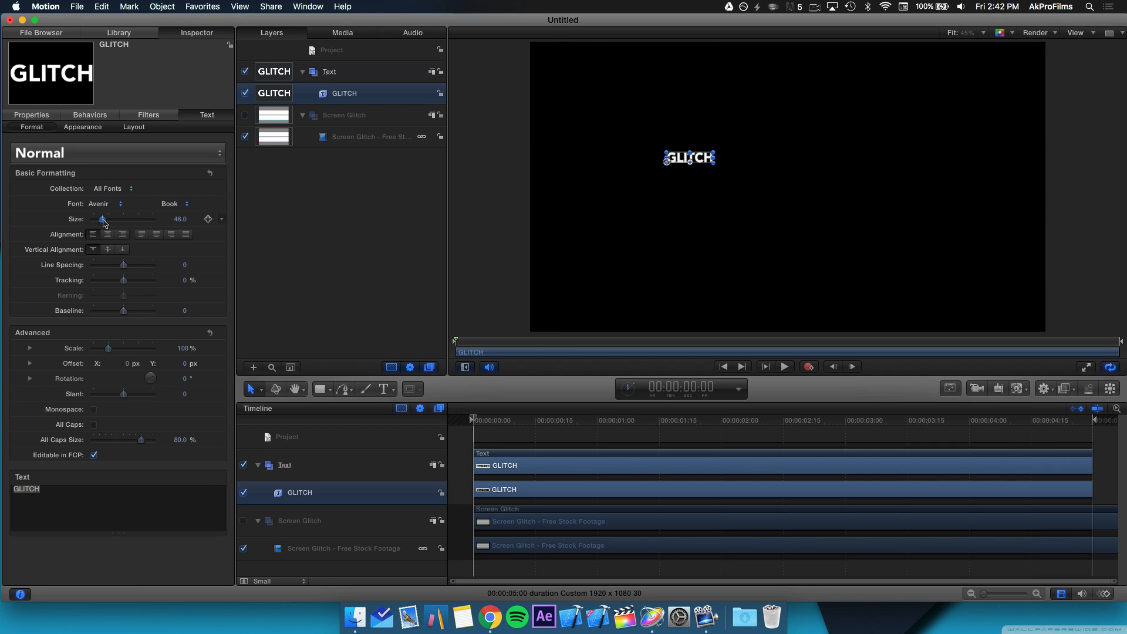
pyautogui.moveTo(104, 220); pyautogui.dragTo(141, 221)
pyautogui.click(112, 206)
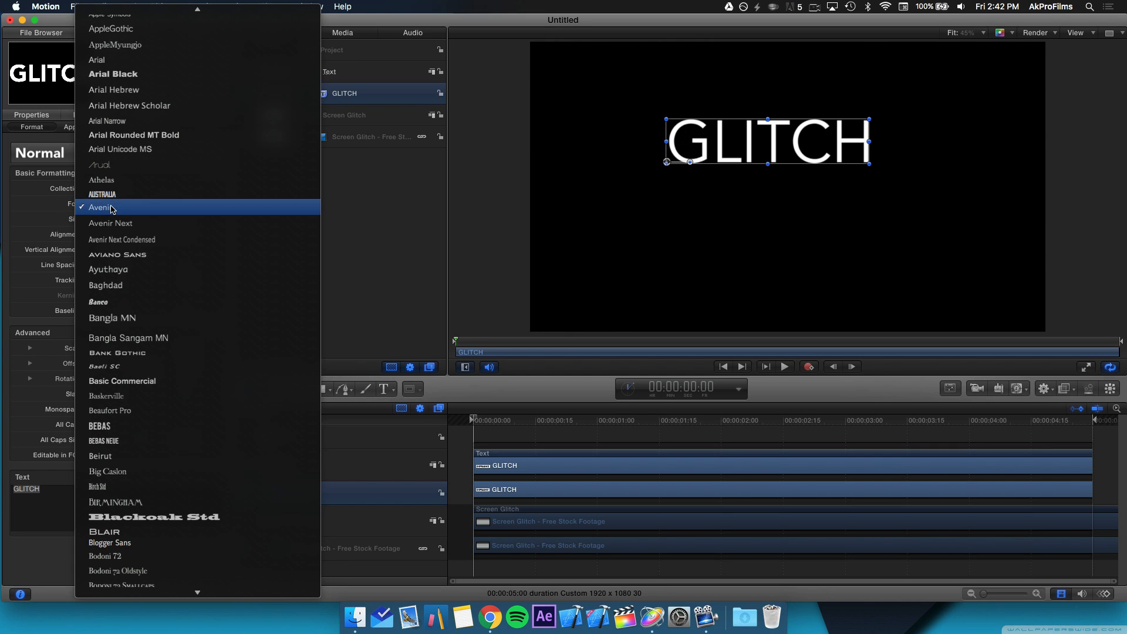
pyautogui.click(132, 212)
pyautogui.click(169, 208)
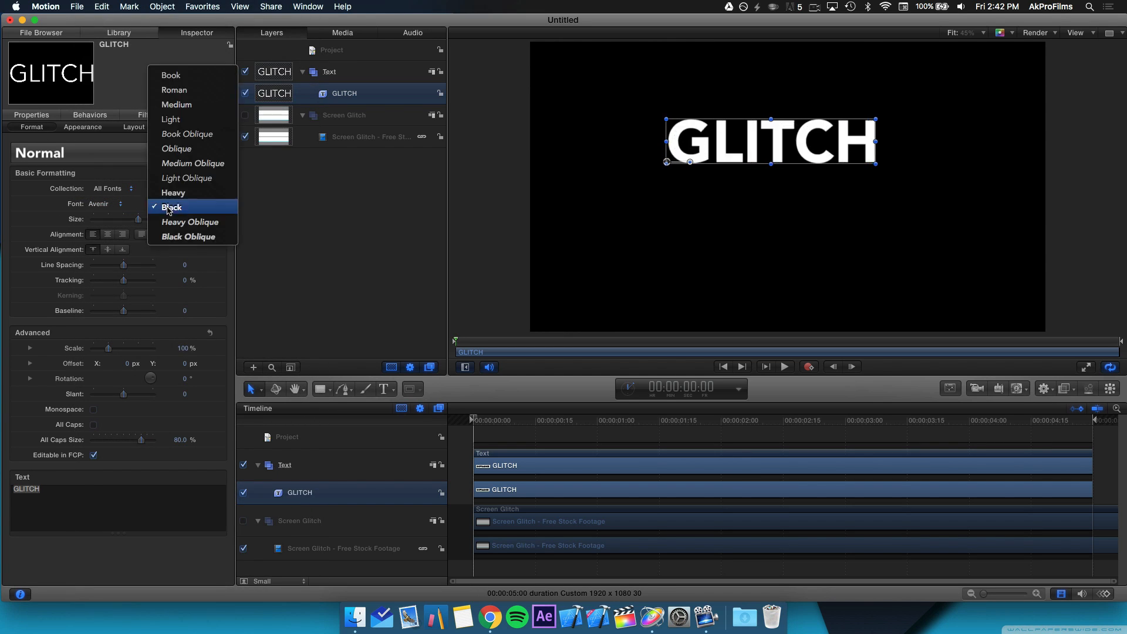
pyautogui.click(183, 210)
pyautogui.click(570, 176)
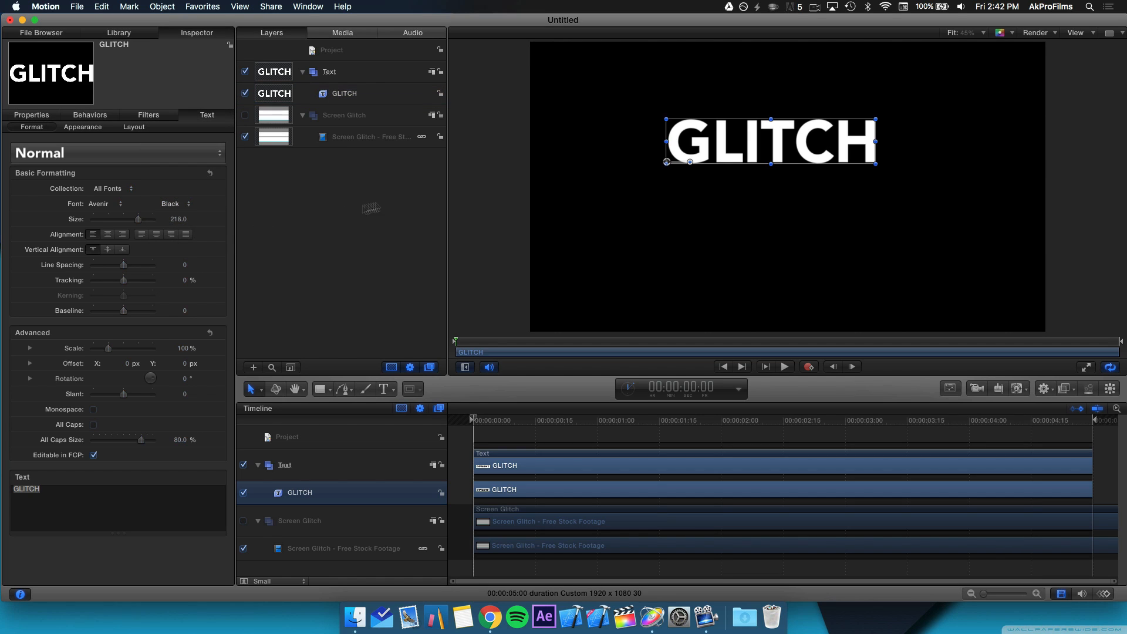
# Move the GLITCH text's anchor point to about the middle of the word, near X 369 px and Y 90 px.
pyautogui.click(717, 156)
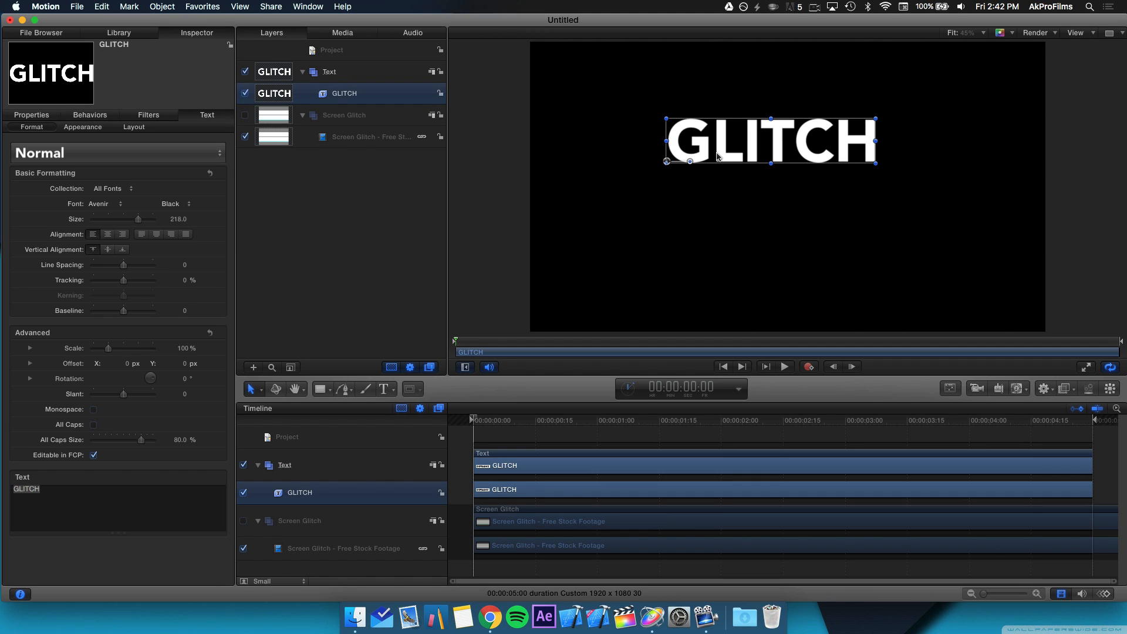
pyautogui.click(260, 391)
pyautogui.click(302, 428)
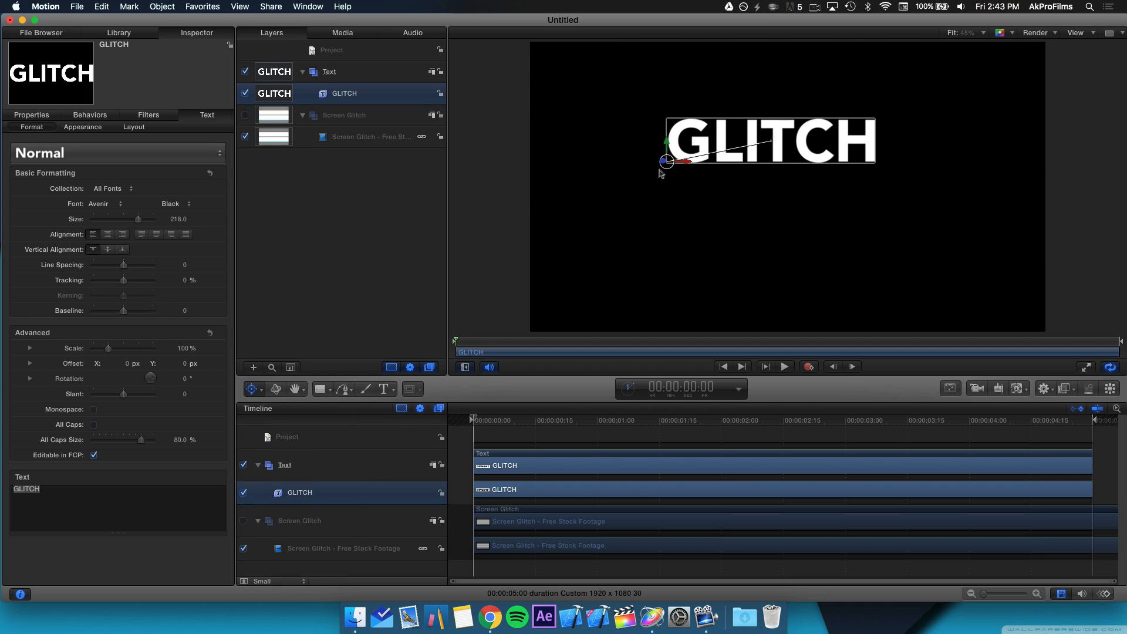
pyautogui.moveTo(667, 168); pyautogui.dragTo(771, 141)
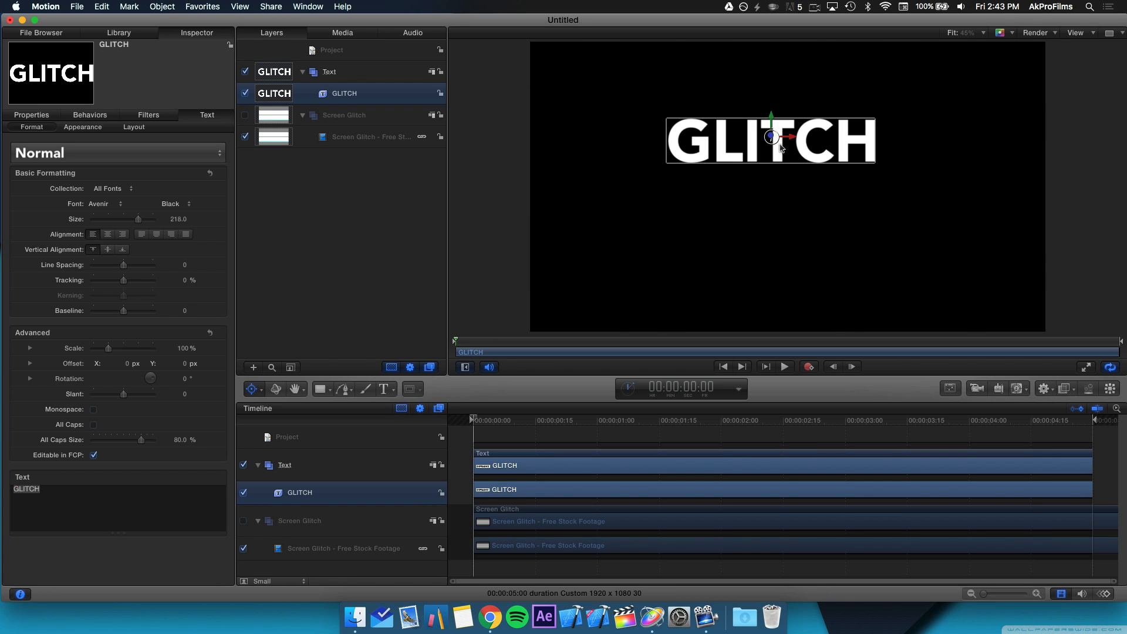
pyautogui.moveTo(777, 139); pyautogui.dragTo(771, 142)
pyautogui.click(998, 33)
pyautogui.click(987, 33)
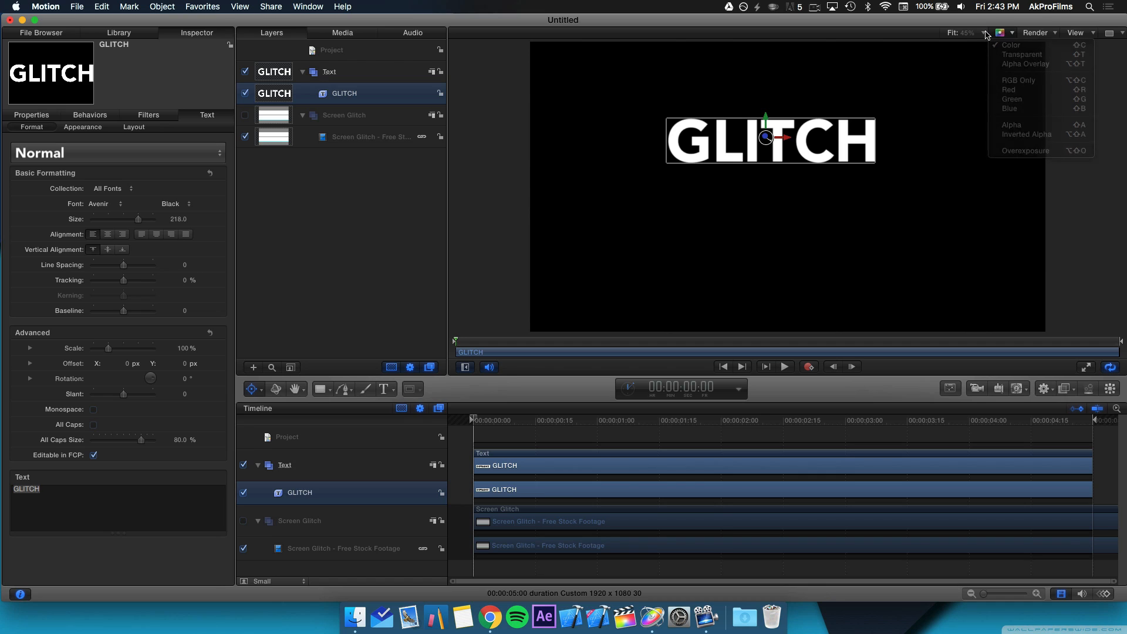
pyautogui.click(983, 34)
pyautogui.click(983, 47)
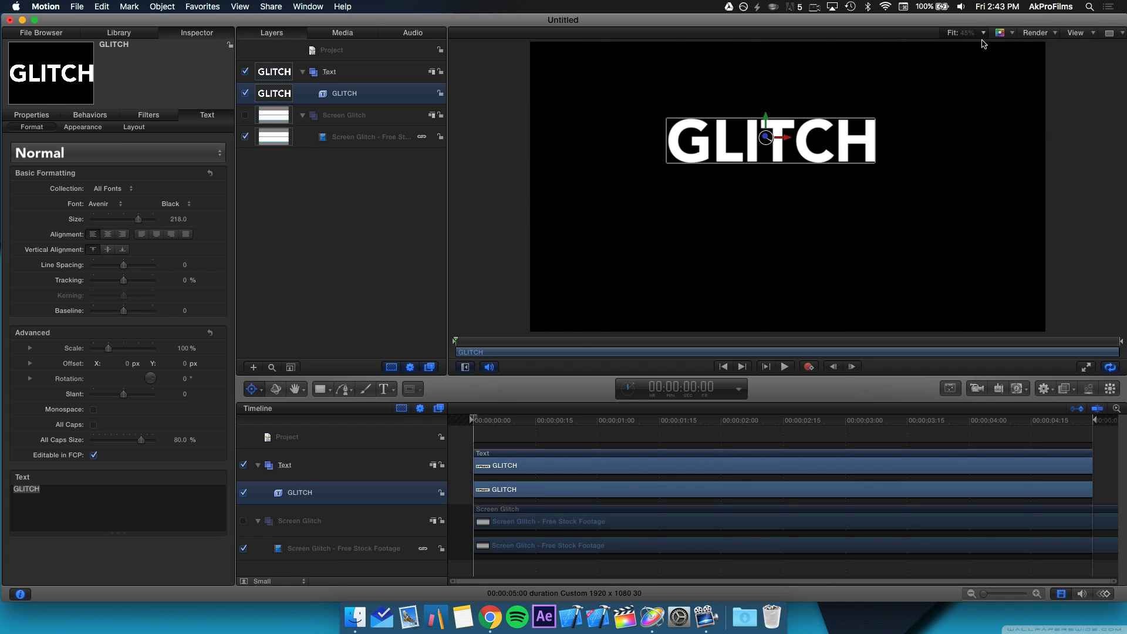
pyautogui.click(983, 34)
pyautogui.click(978, 61)
# Centre the GLITCH text in the frame by setting its position to X 0 px and Y 0 px.
pyautogui.click(24, 115)
pyautogui.click(121, 155)
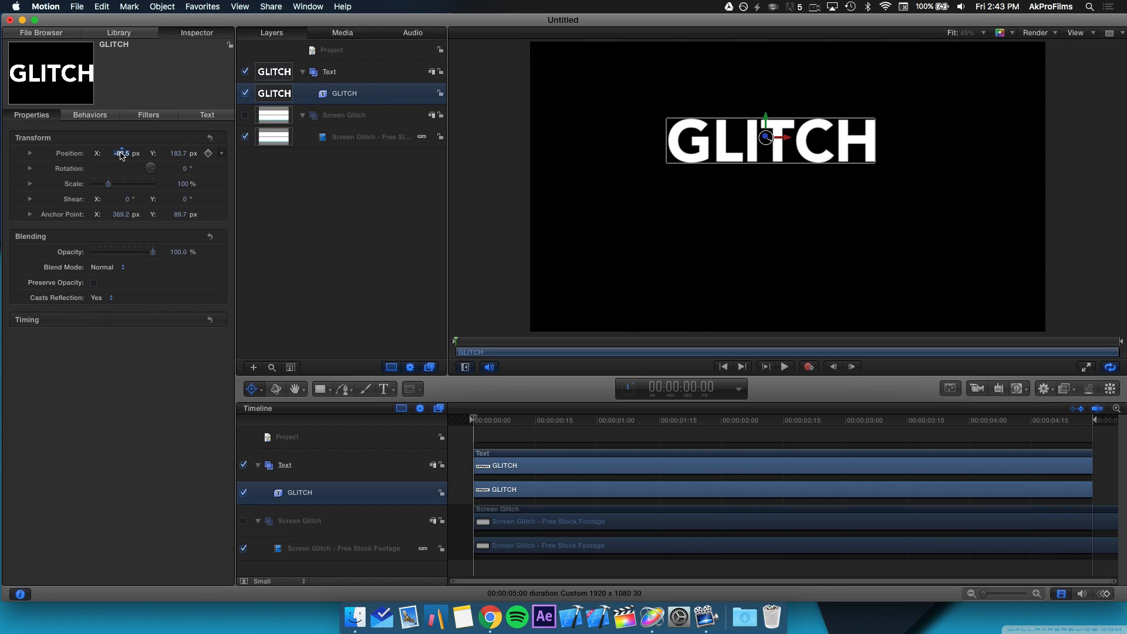
pyautogui.write('0')
pyautogui.press('Tab')
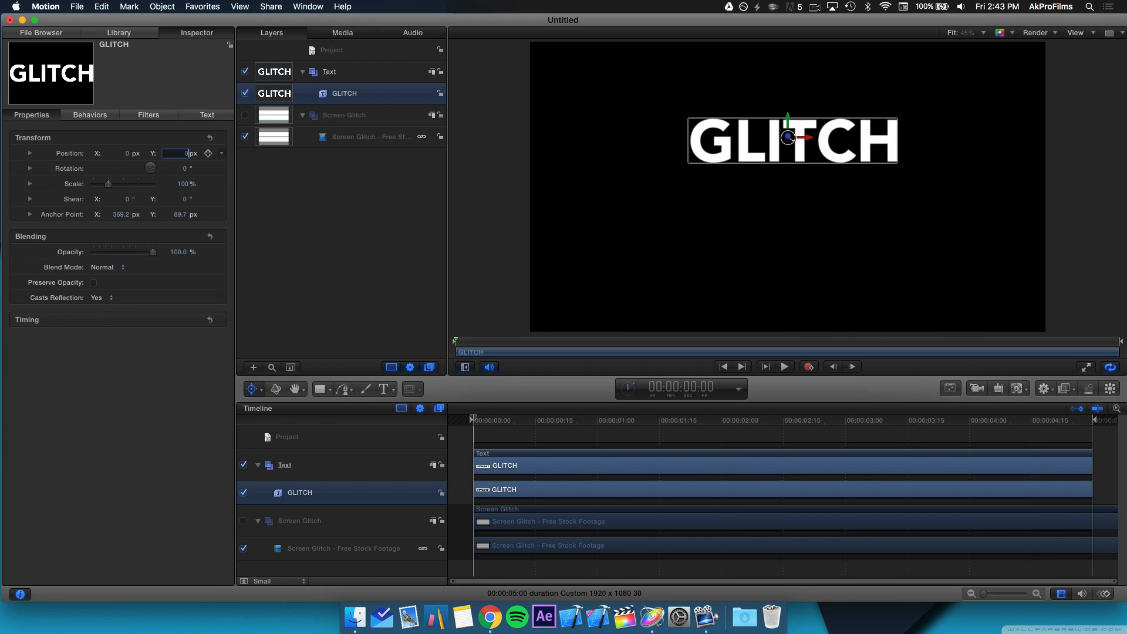
pyautogui.write('0')
pyautogui.press('Return')
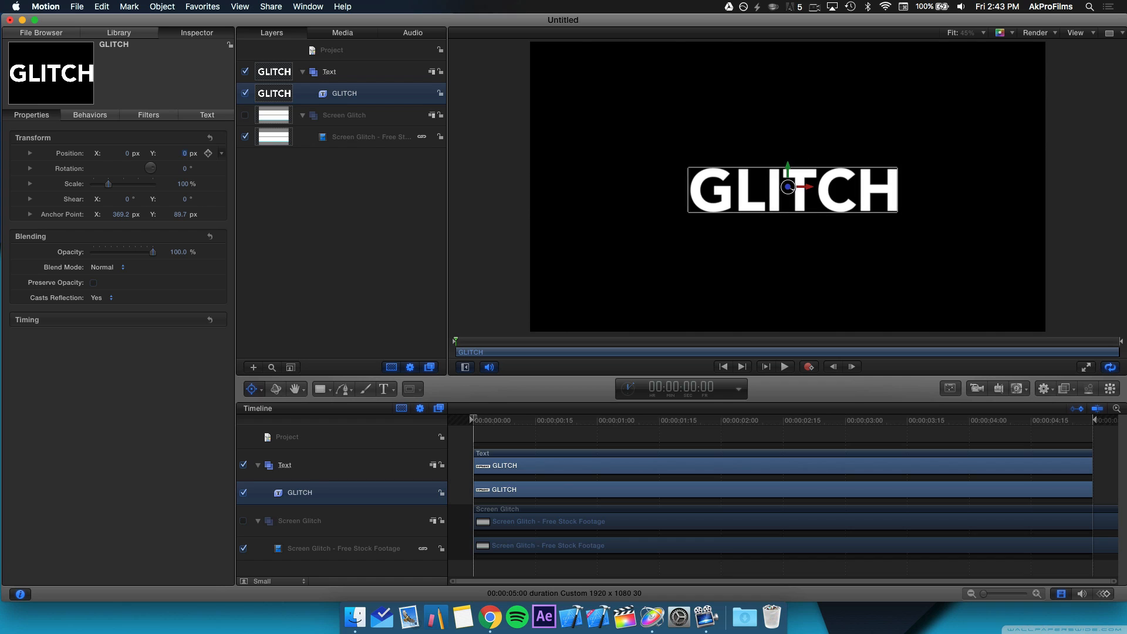
pyautogui.click(29, 155)
pyautogui.click(324, 213)
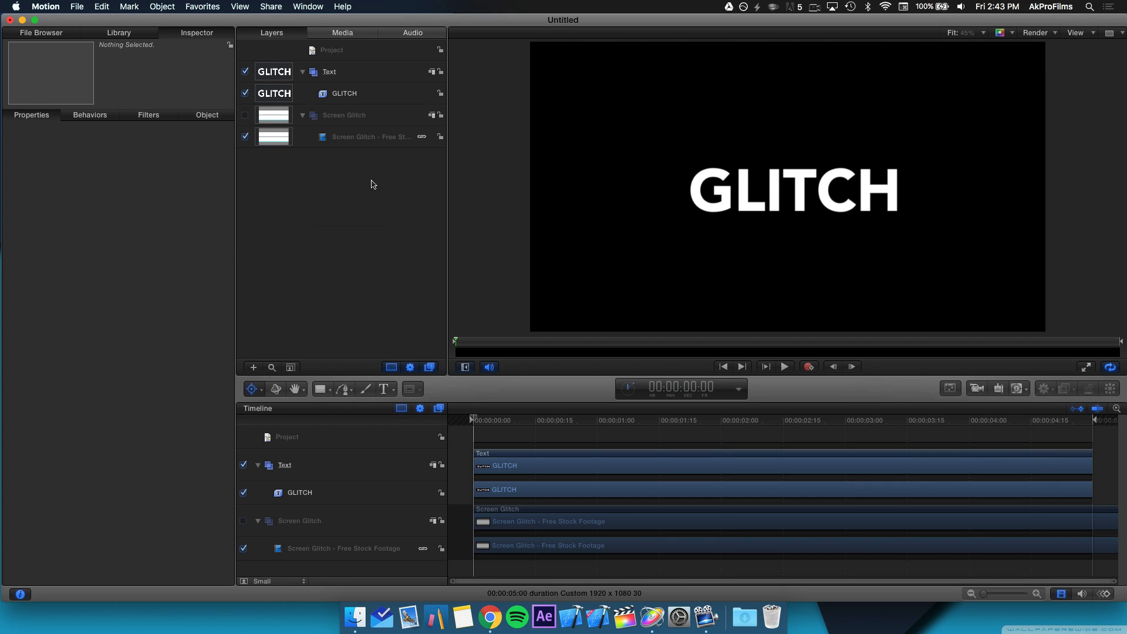
# Apply the Bump Map filter to the GLITCH text with the Screen Glitch footage as its map image.
pyautogui.click(330, 95)
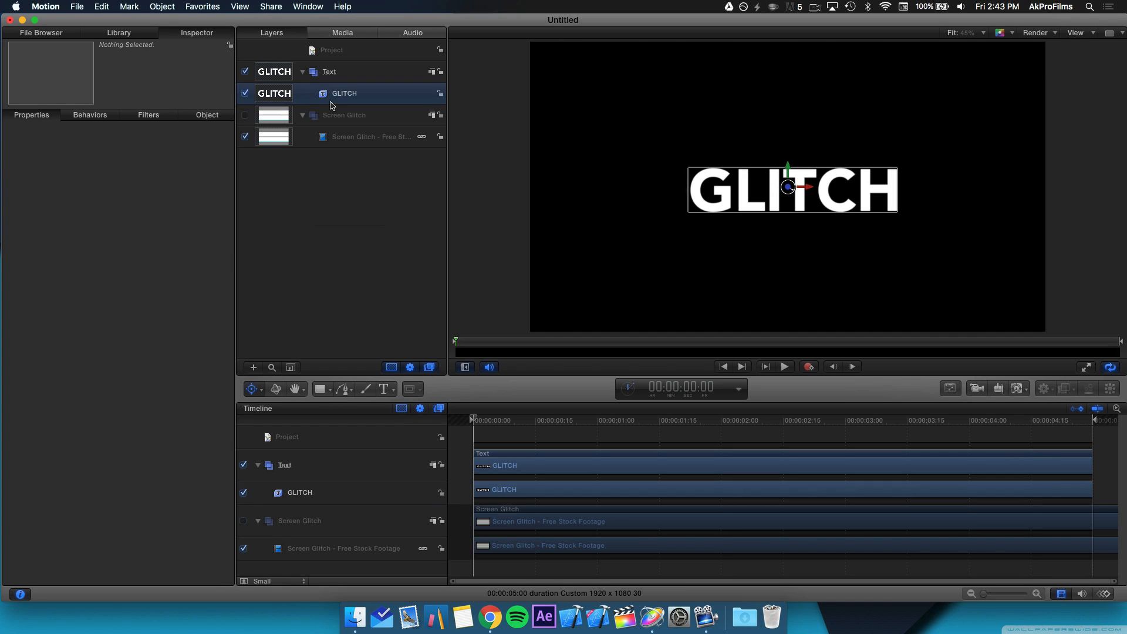
pyautogui.click(118, 33)
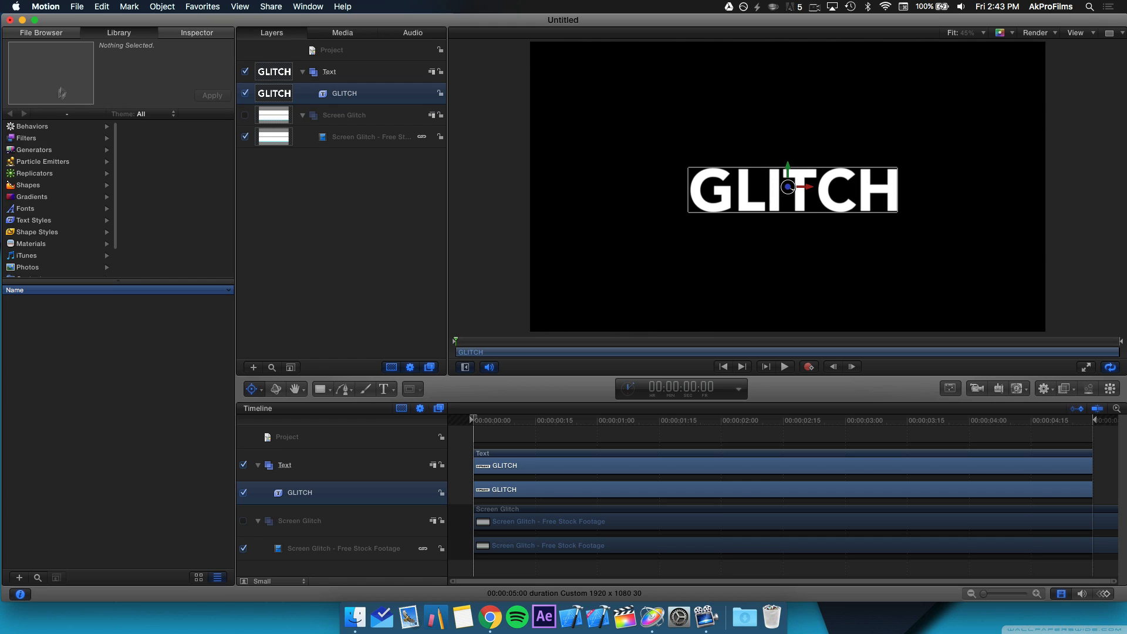
pyautogui.click(43, 138)
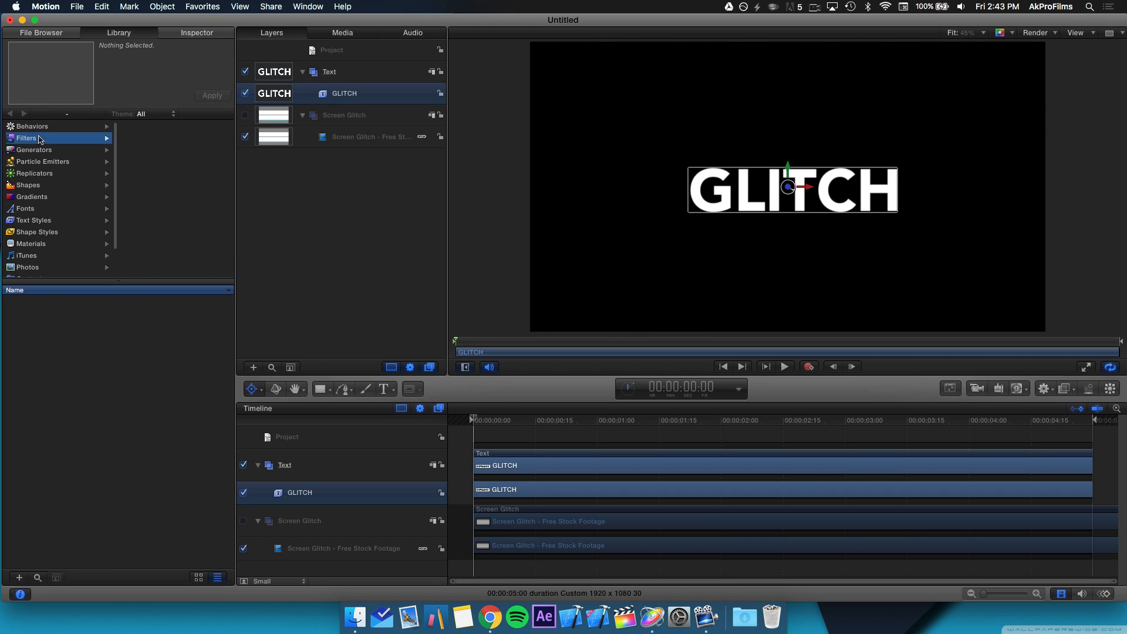
pyautogui.click(37, 577)
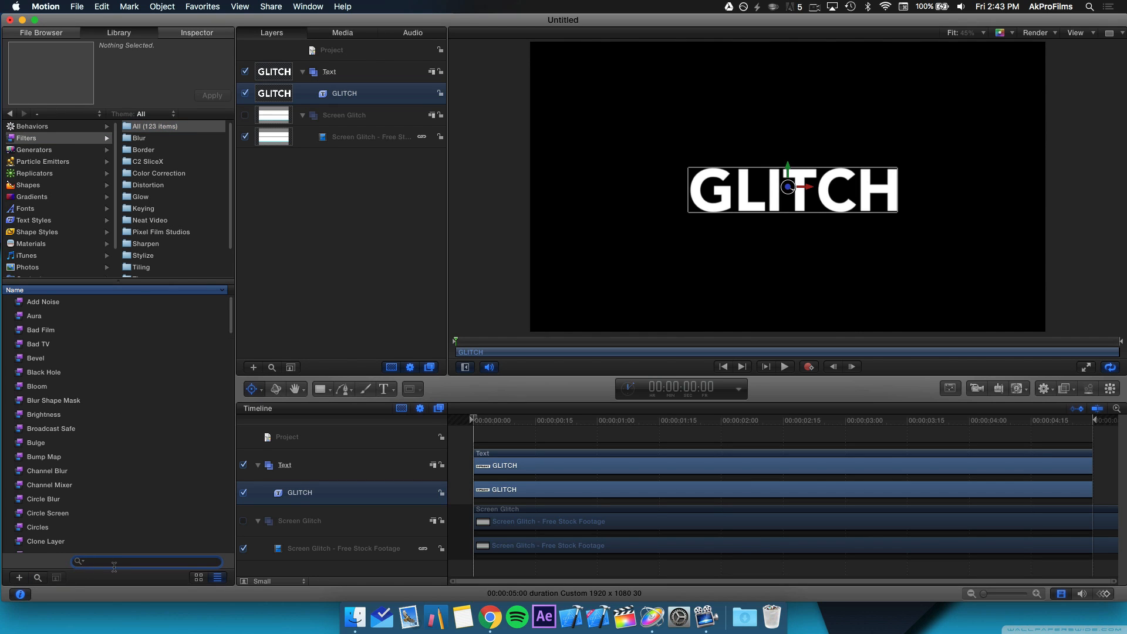
pyautogui.write('bump')
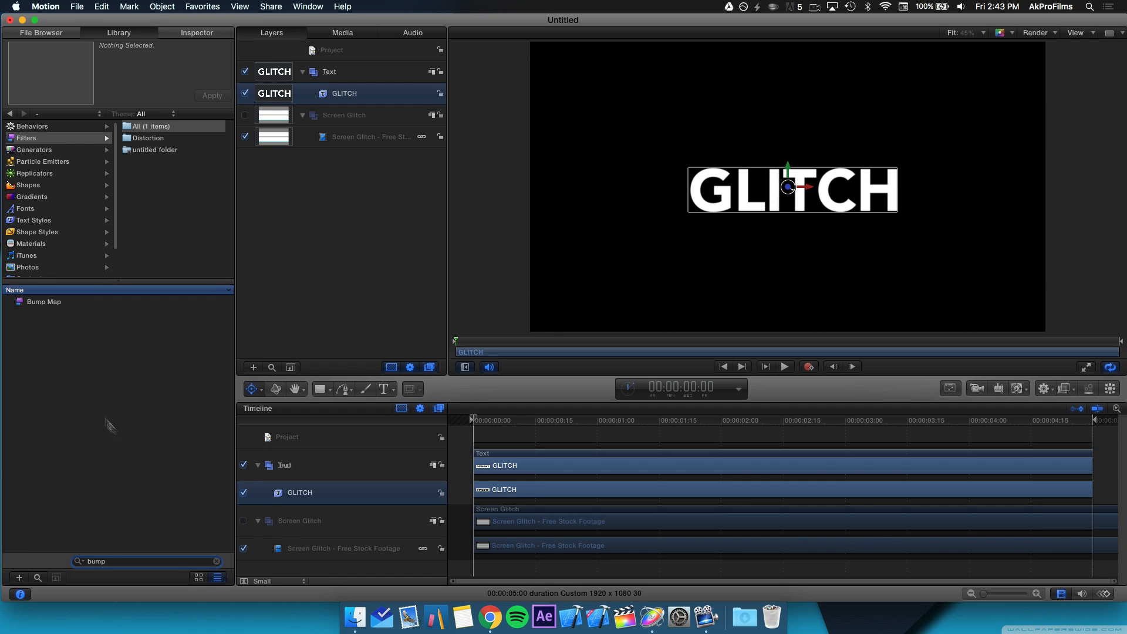
pyautogui.moveTo(46, 303); pyautogui.dragTo(352, 92)
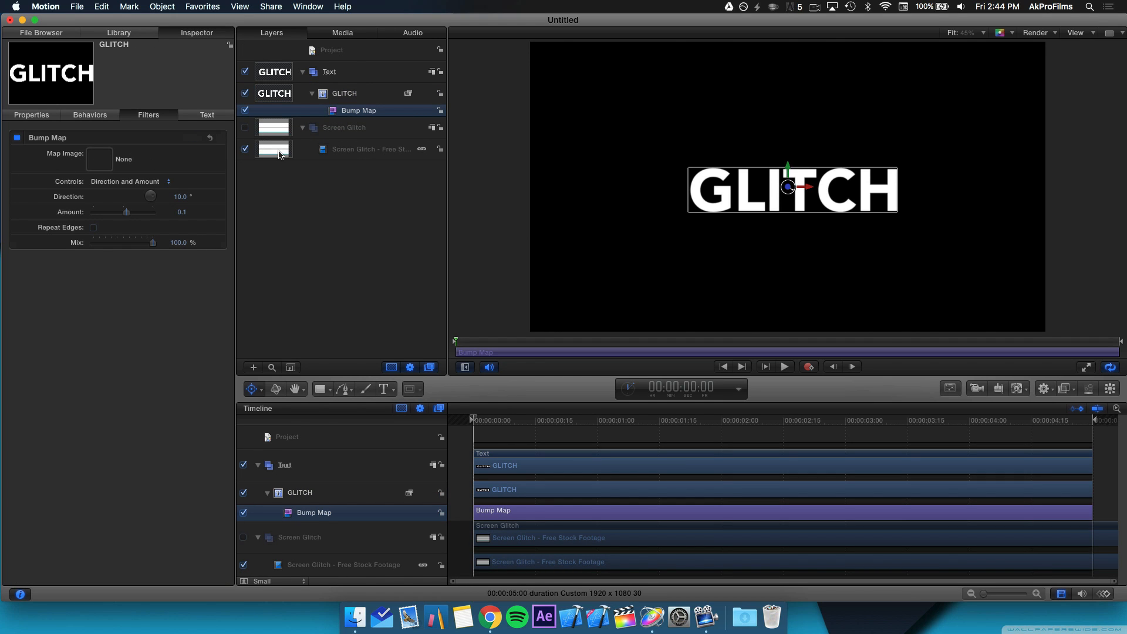
pyautogui.moveTo(280, 154); pyautogui.dragTo(141, 166)
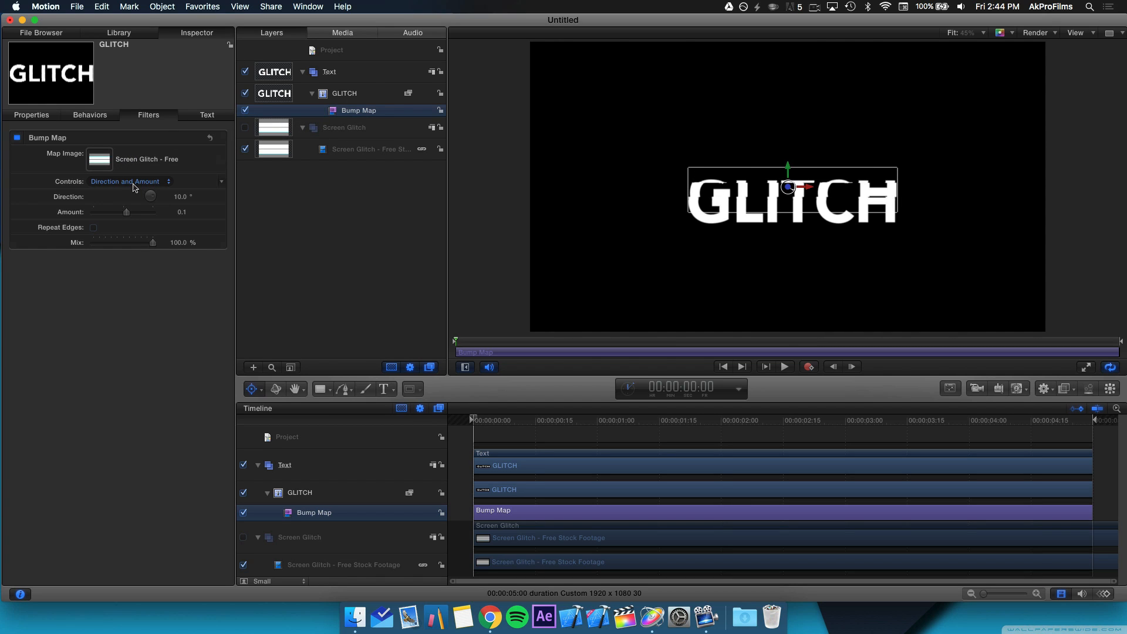
# Switch the Bump Map controls to Horizontal and Vertical Scale and set the horizontal scale to 0.4.
pyautogui.click(130, 183)
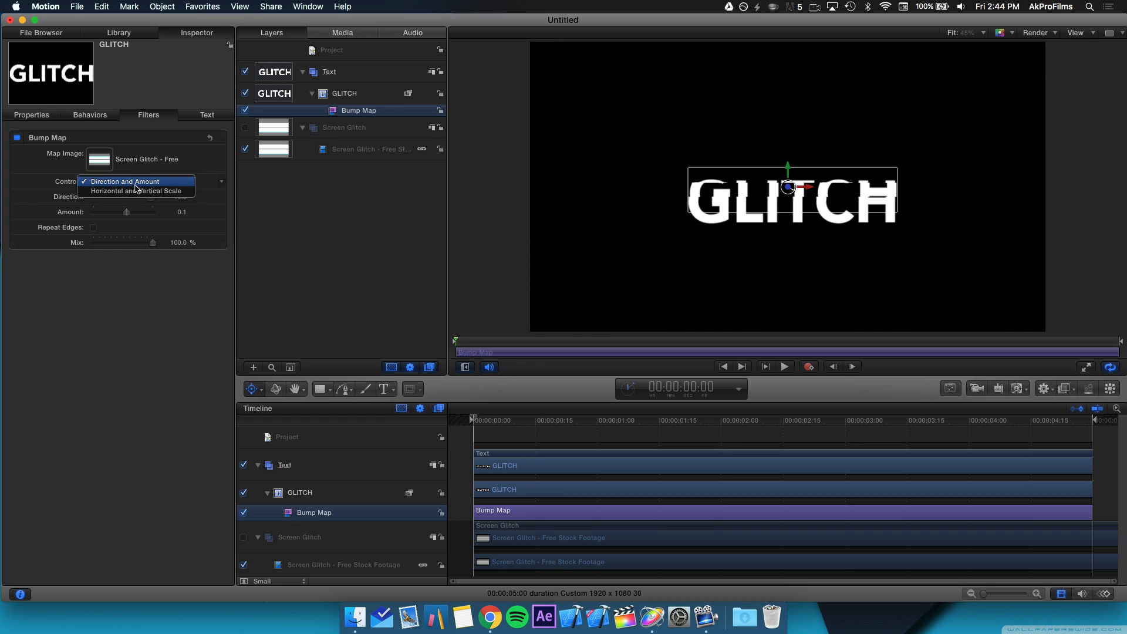
pyautogui.click(153, 191)
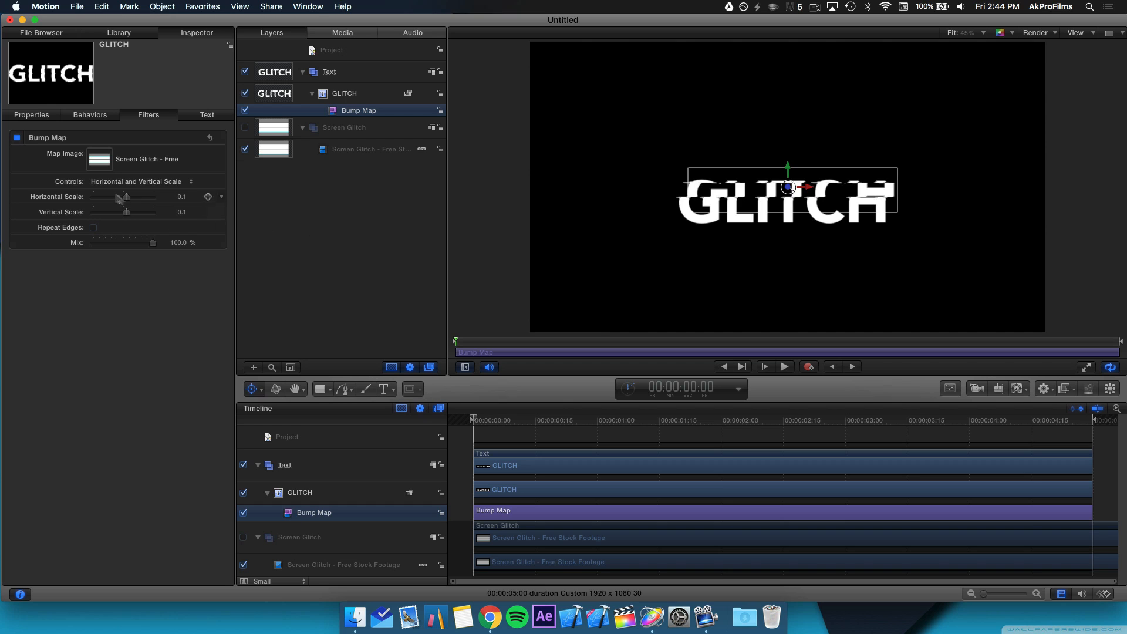
pyautogui.moveTo(128, 199)
pyautogui.mouseDown()
pyautogui.moveTo(148, 199)
pyautogui.moveTo(91, 198)
pyautogui.moveTo(136, 205)
pyautogui.mouseUp()
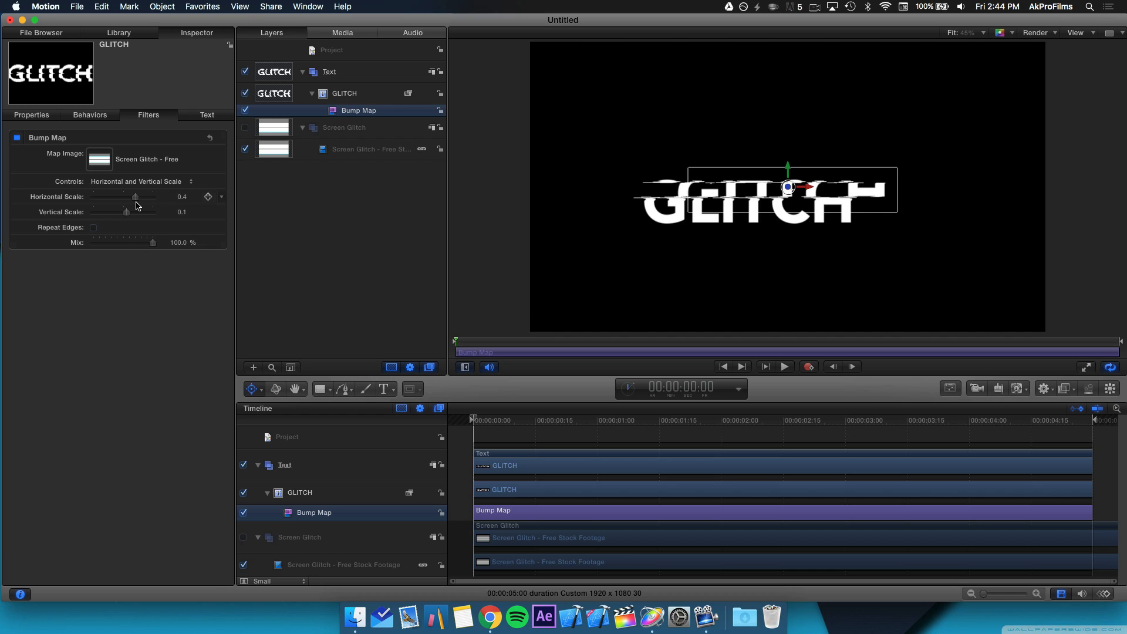
# Preview how the Bump Map distorts the GLITCH text over the first frames, up to frame 3.
pyautogui.scroll(-1, 505, 470)
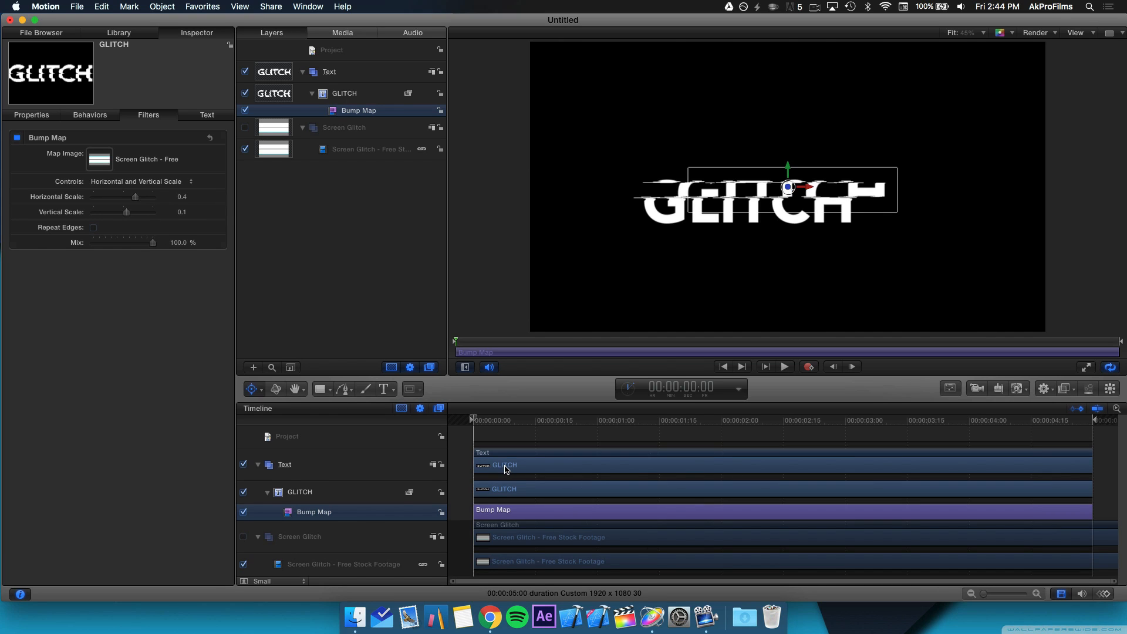
pyautogui.click(481, 422)
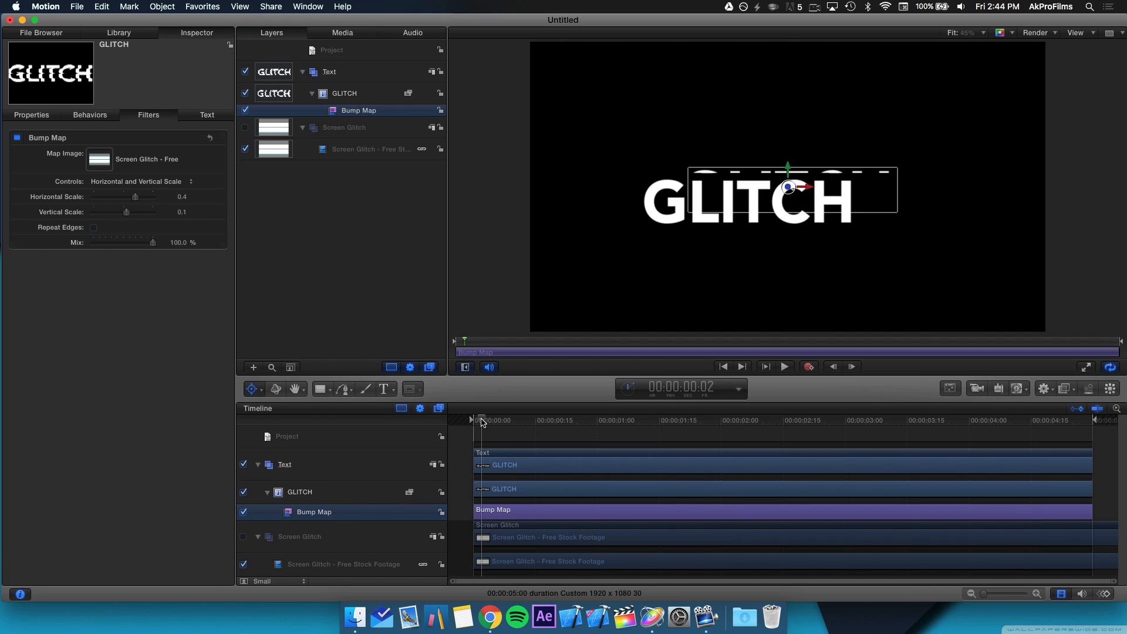
pyautogui.click(485, 422)
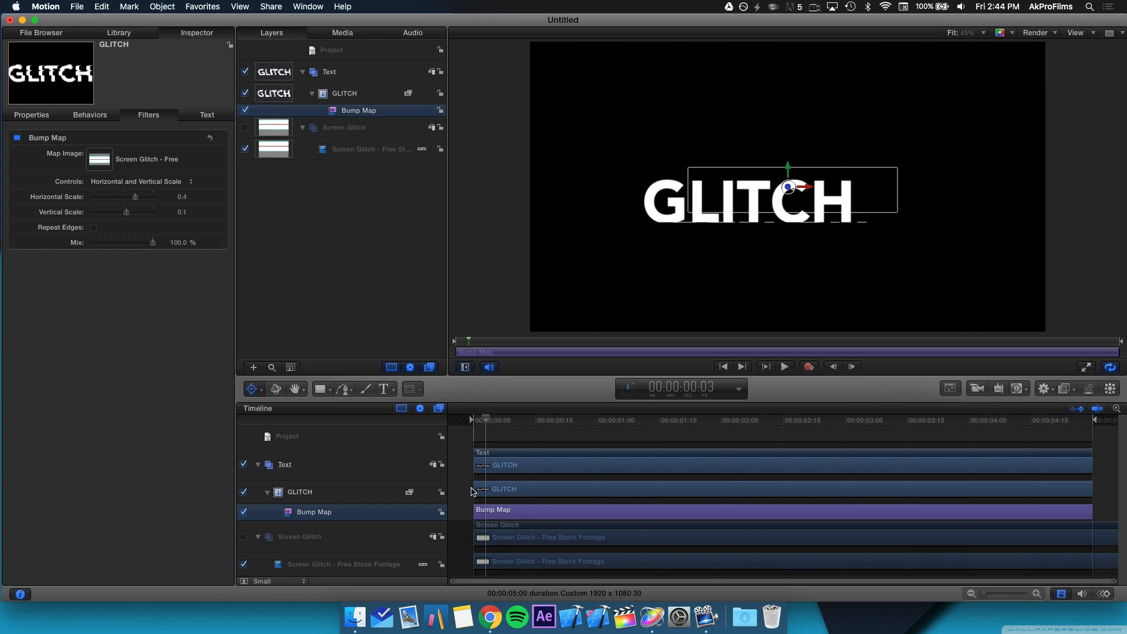
# Trim the start of the GLITCH text so it begins about three frames into the project.
pyautogui.moveTo(476, 488); pyautogui.dragTo(484, 492)
pyautogui.moveTo(486, 419); pyautogui.dragTo(473, 418)
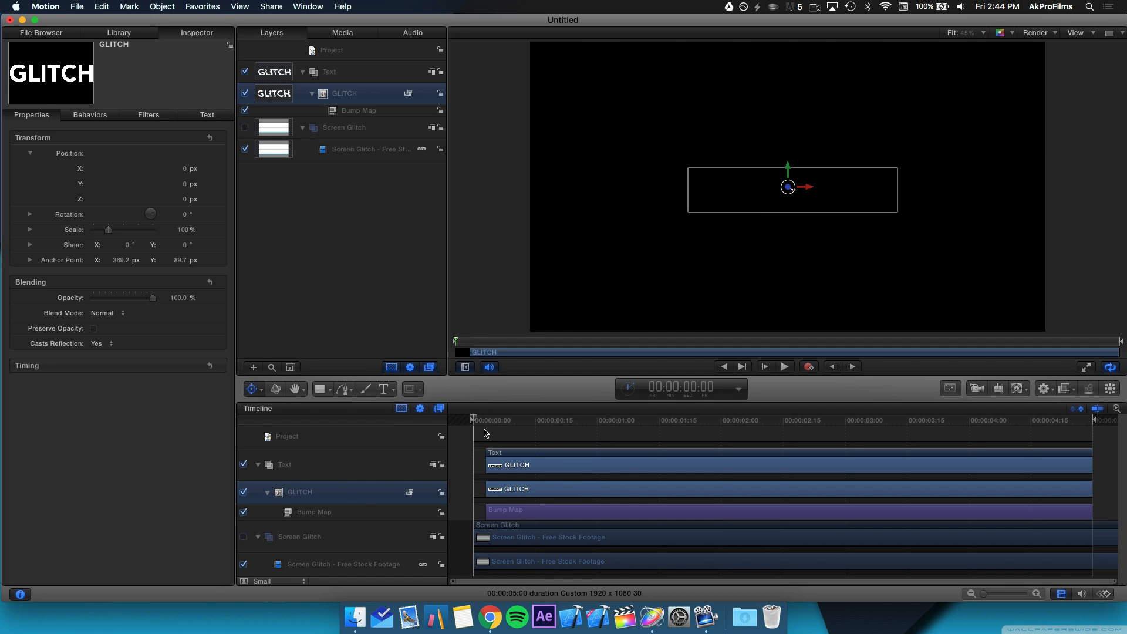
pyautogui.moveTo(483, 420); pyautogui.dragTo(490, 422)
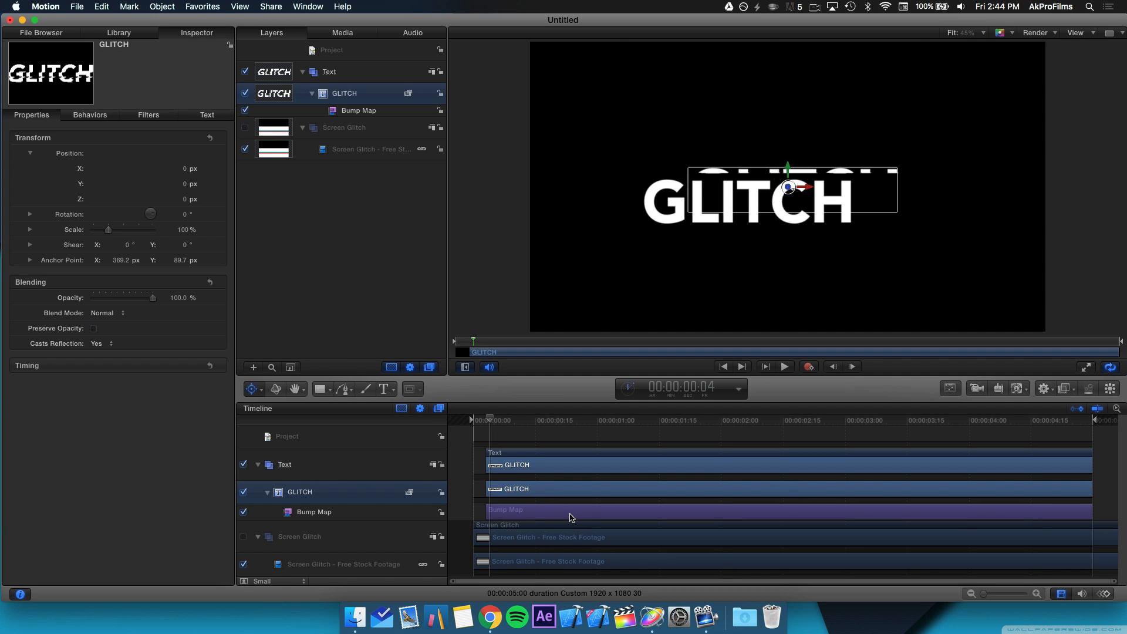
# Shorten the Bump Map filter to about four frames at the start of the text and duplicate it twice.
pyautogui.click(572, 516)
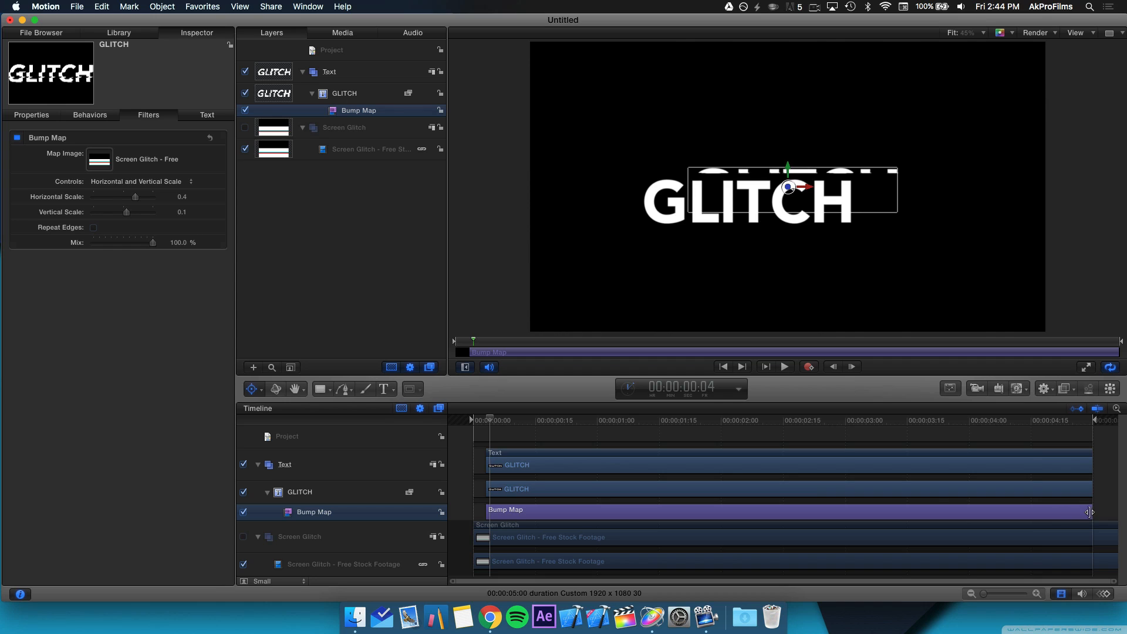
pyautogui.moveTo(1088, 511); pyautogui.dragTo(499, 520)
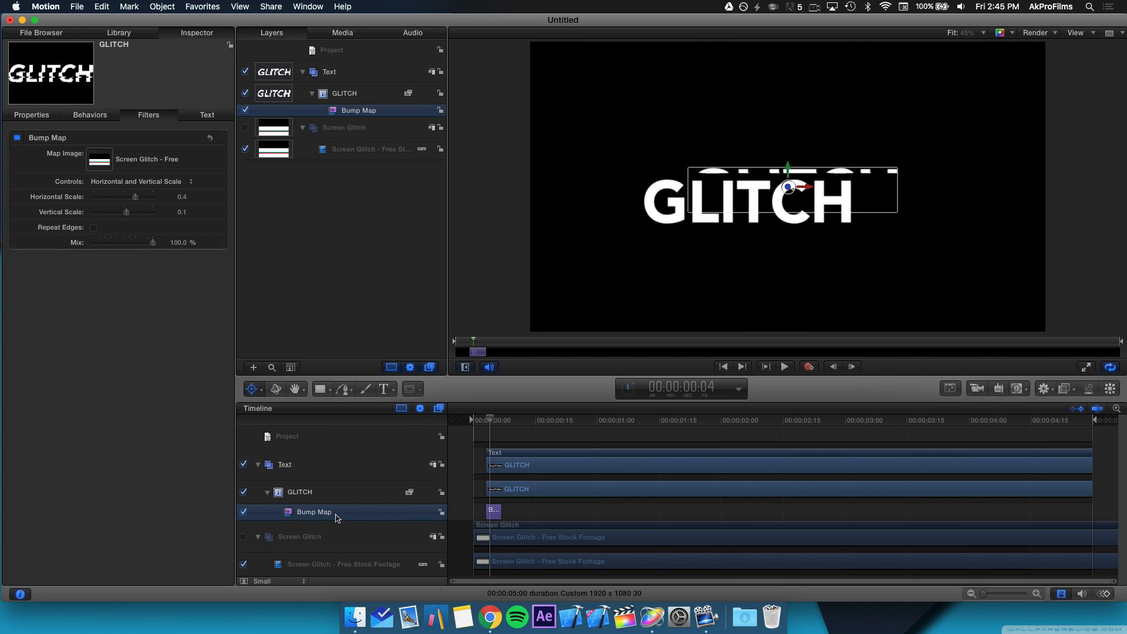
pyautogui.press('super+d')
pyautogui.press('super+d')
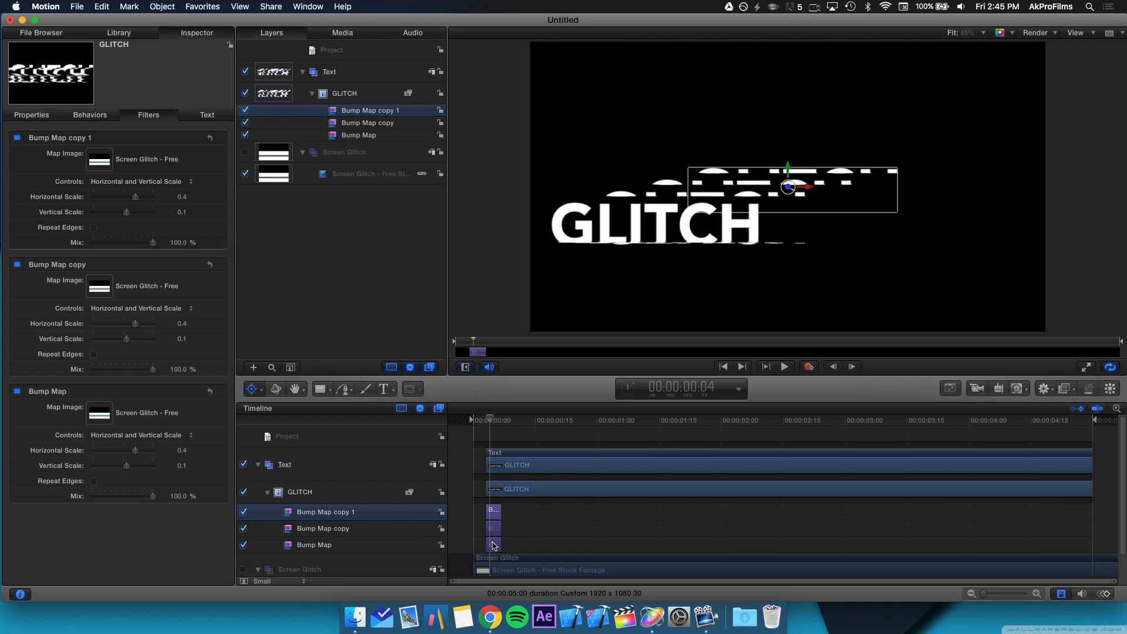
# Stagger the two Bump Map copies one after another behind the original, trimming the first copy to about two frames.
pyautogui.click(494, 544)
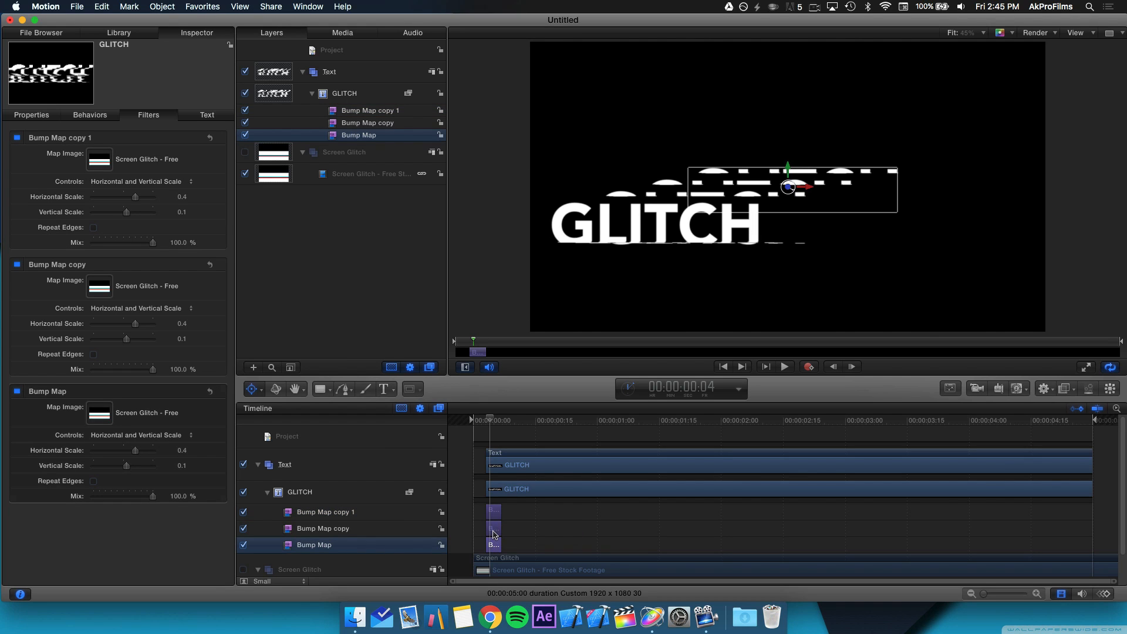
pyautogui.moveTo(495, 534); pyautogui.dragTo(519, 512)
pyautogui.rightClick(531, 517)
pyautogui.click(526, 515)
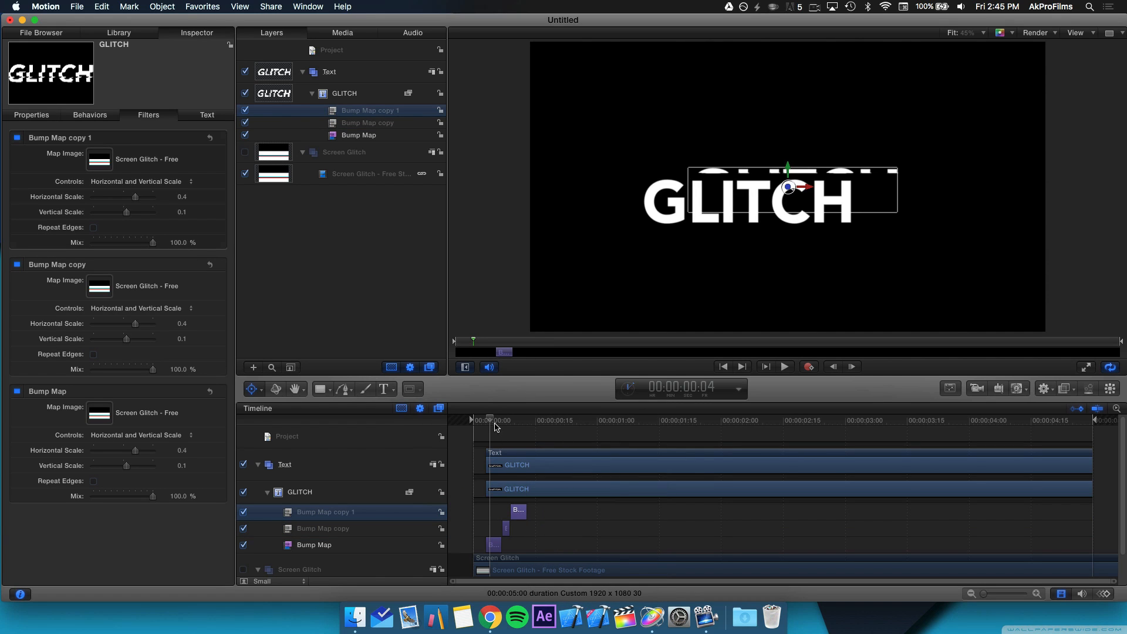
# Set the original Bump Map's horizontal scale to -0.8 and vertical scale to -0.52.
pyautogui.moveTo(492, 422); pyautogui.dragTo(494, 422)
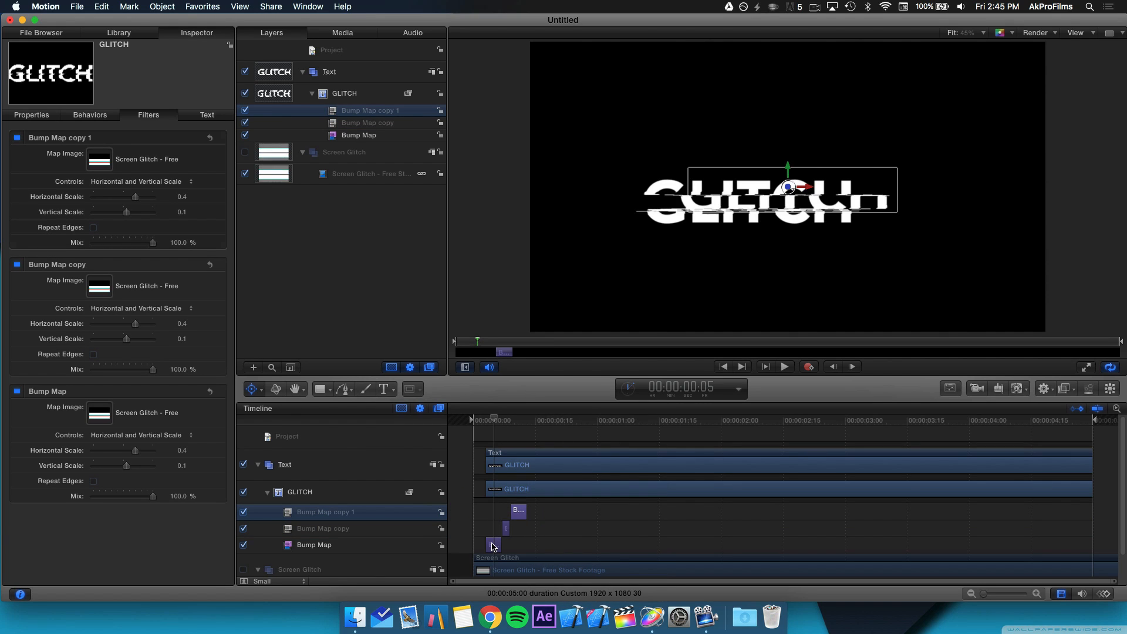
pyautogui.click(493, 544)
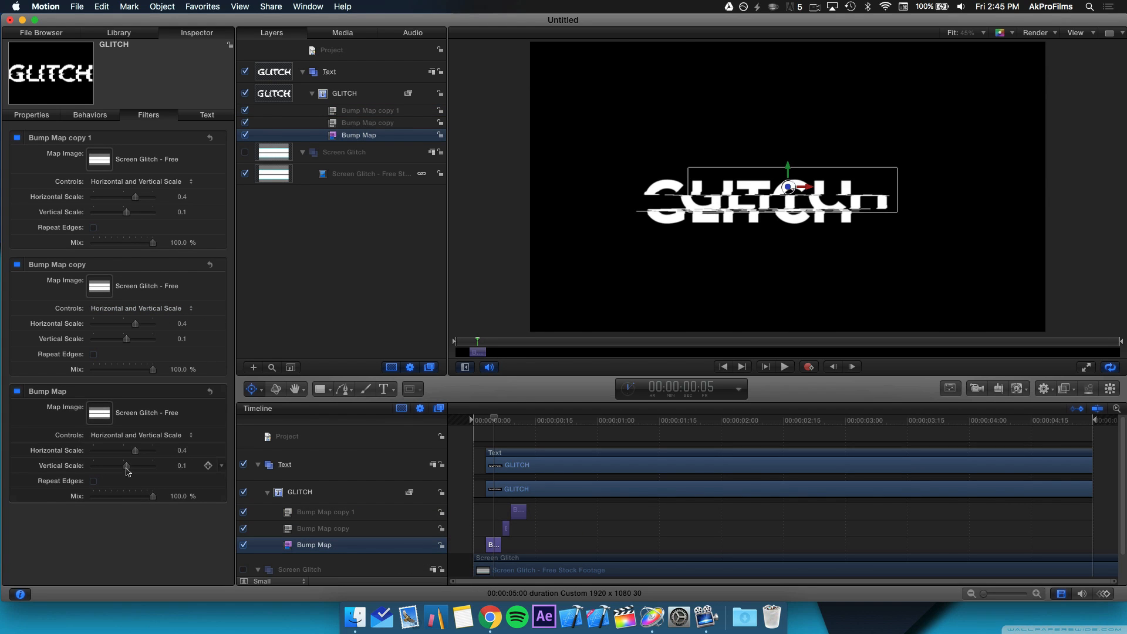
pyautogui.moveTo(127, 466); pyautogui.dragTo(148, 450)
pyautogui.moveTo(123, 455); pyautogui.dragTo(102, 454)
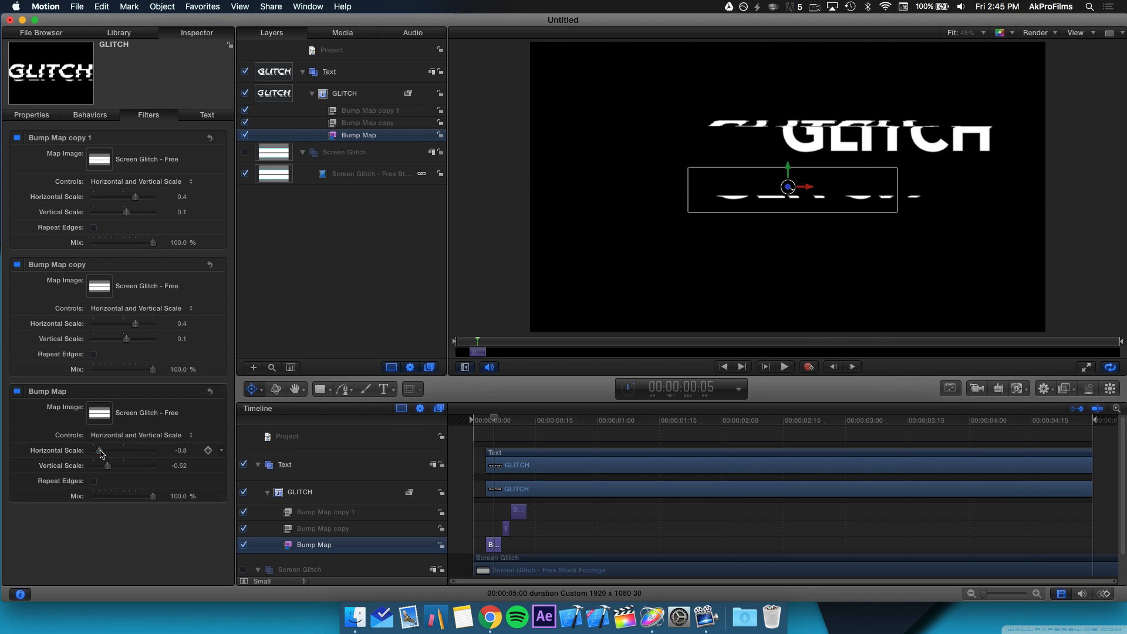
# Set the Bump Map copy's horizontal scale to 1.0 and vertical scale to 0.6.
pyautogui.moveTo(491, 421); pyautogui.dragTo(506, 422)
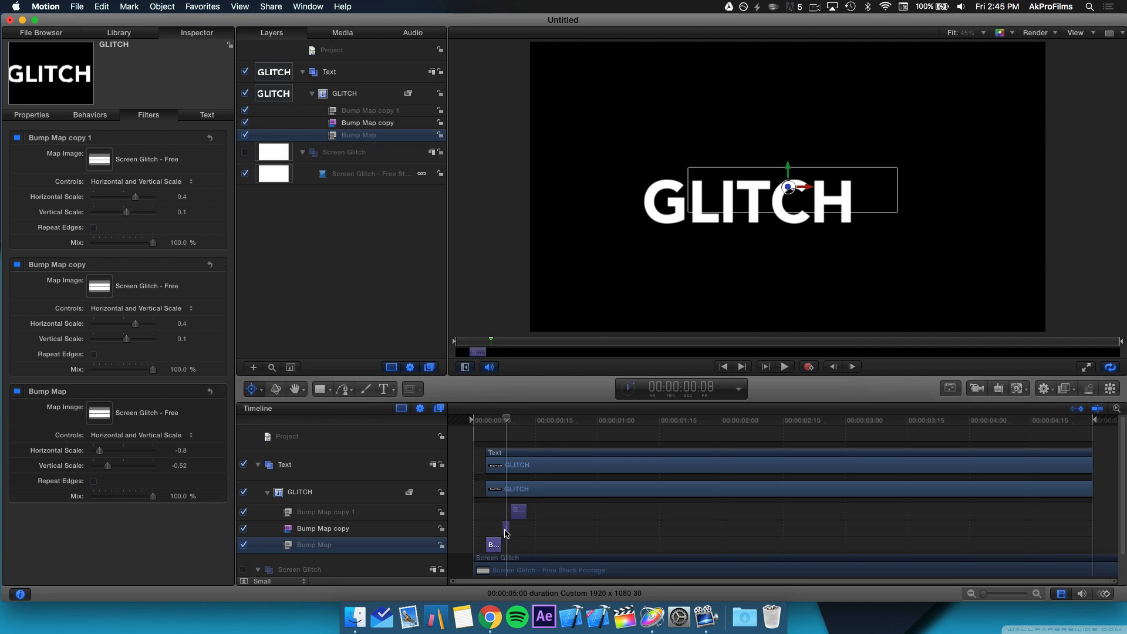
pyautogui.click(505, 530)
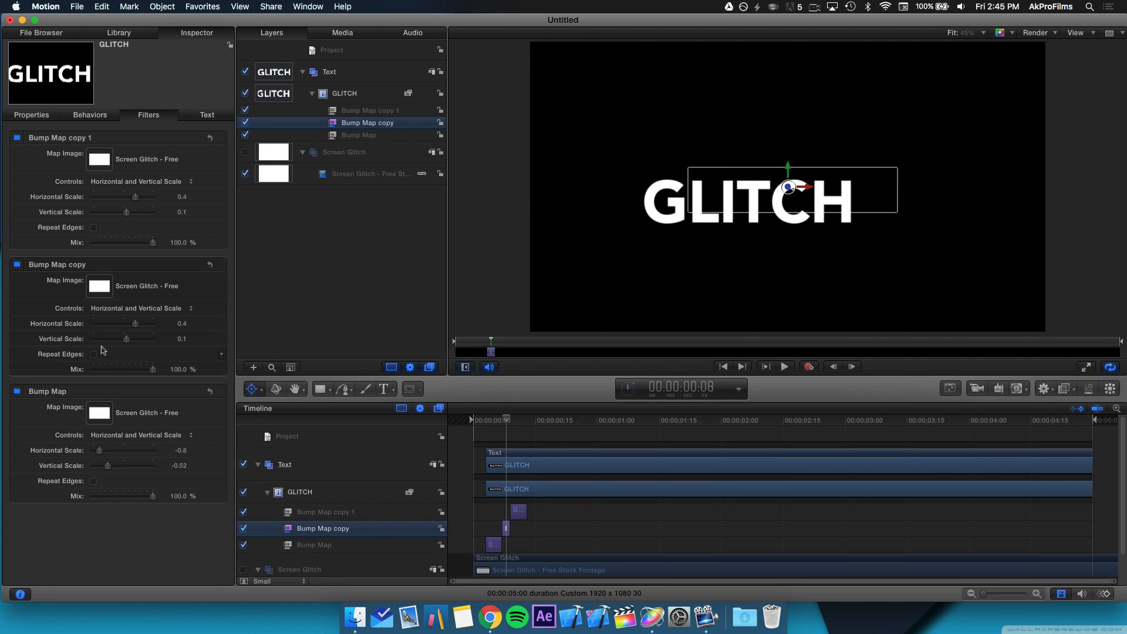
pyautogui.moveTo(120, 343); pyautogui.dragTo(167, 332)
# Set Bump Map copy 1's horizontal scale to 1.0 and vertical scale to -0.35.
pyautogui.moveTo(503, 417); pyautogui.dragTo(518, 420)
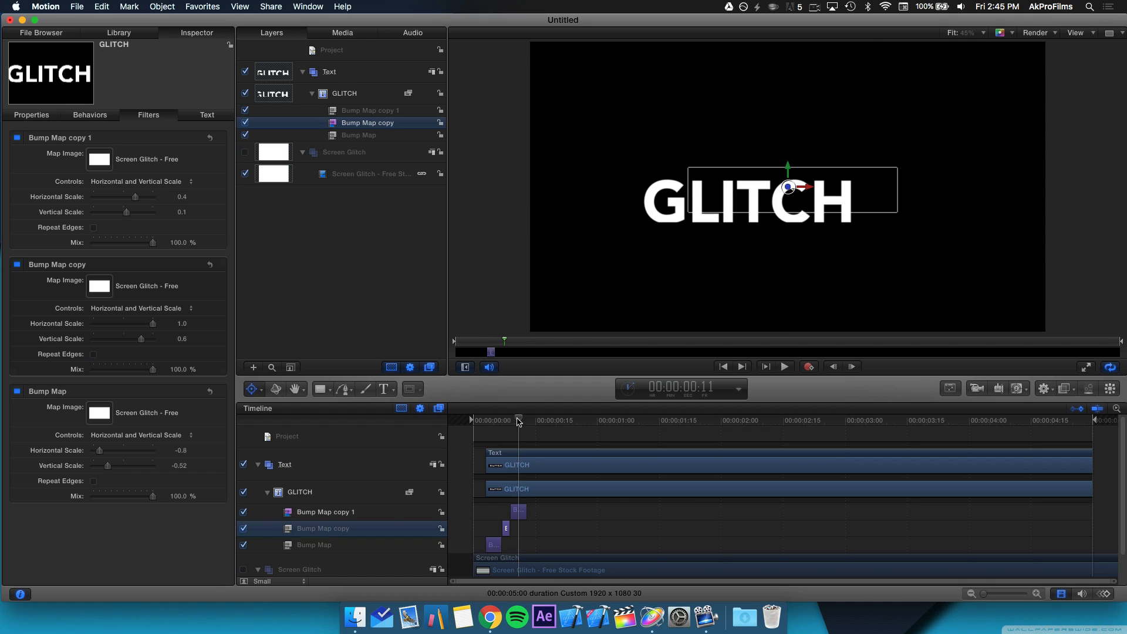
pyautogui.click(515, 513)
pyautogui.moveTo(129, 216); pyautogui.dragTo(154, 201)
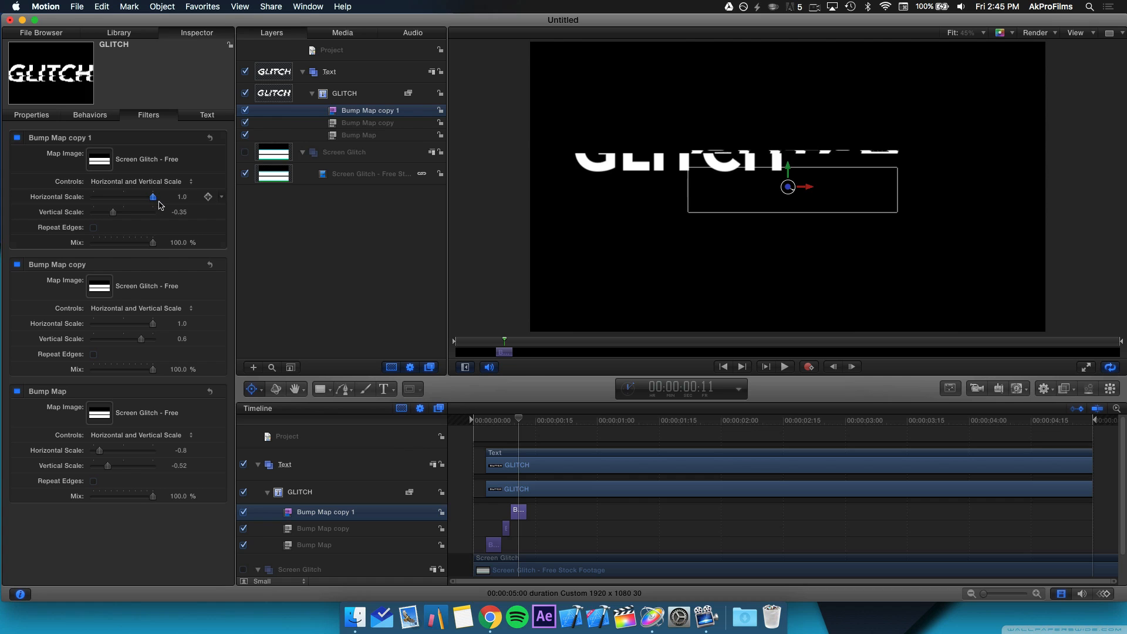
# Play the animation from the first frame to check the three staggered glitches.
pyautogui.moveTo(506, 417); pyautogui.dragTo(431, 415)
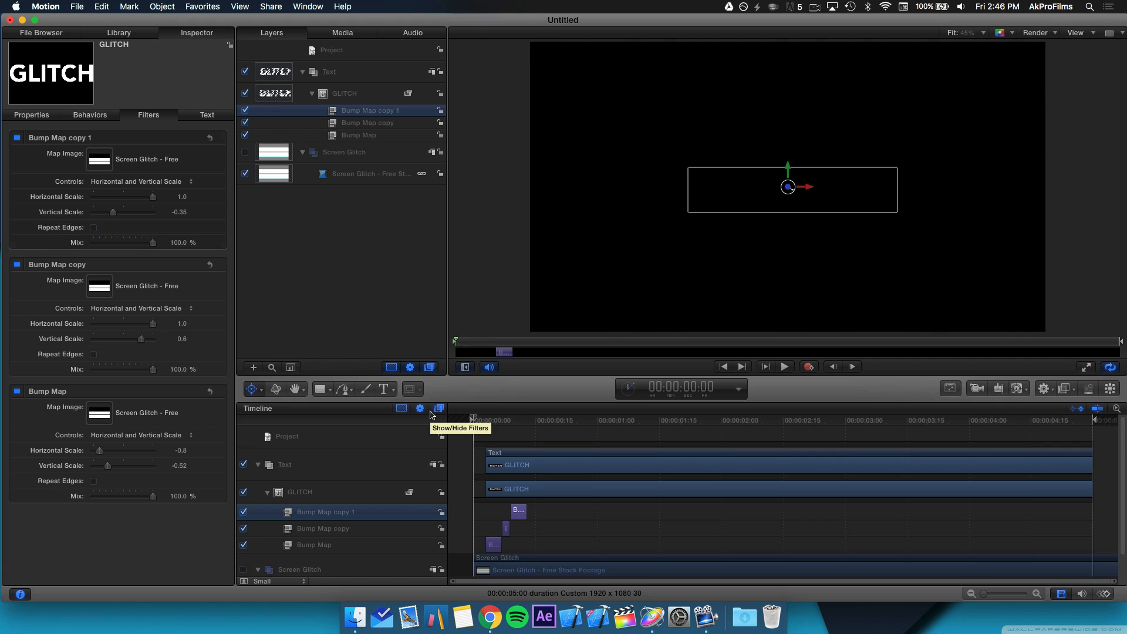
pyautogui.press('space')
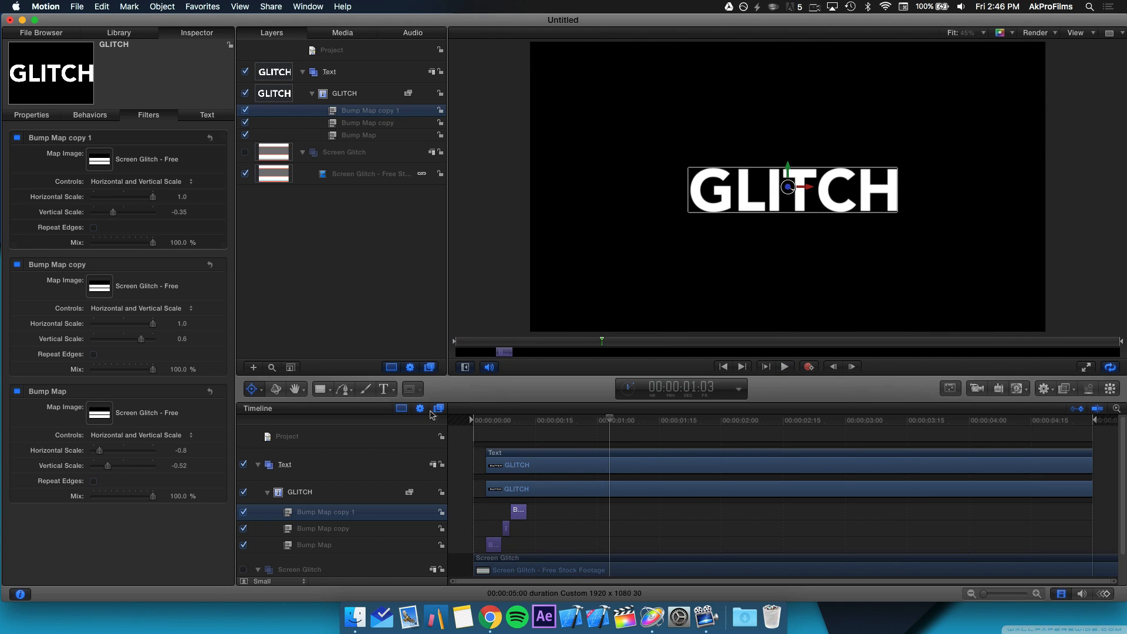
pyautogui.click(543, 423)
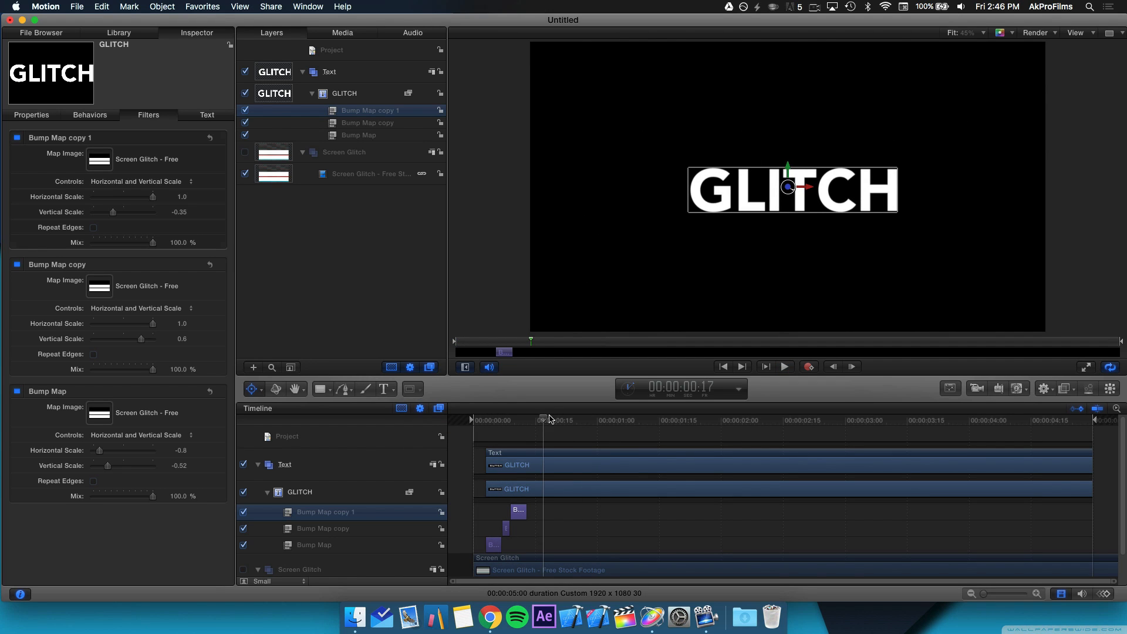
# Duplicate Bump Map copy 1, place the duplicate at about 00:00:01:05 and lengthen it to about six frames.
pyautogui.moveTo(550, 418); pyautogui.dragTo(618, 430)
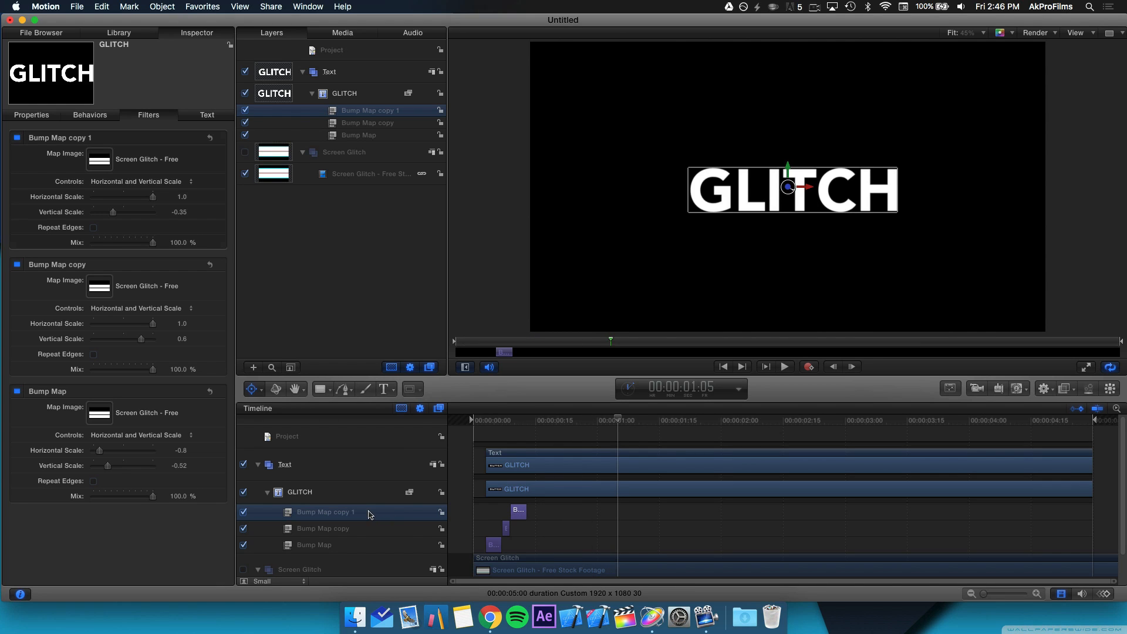
pyautogui.press('super+d')
pyautogui.moveTo(512, 519); pyautogui.dragTo(640, 502)
pyautogui.click(627, 431)
pyautogui.click(628, 422)
# Set Bump Map copy 2's vertical scale to 0.86 and play back the glitch.
pyautogui.click(630, 511)
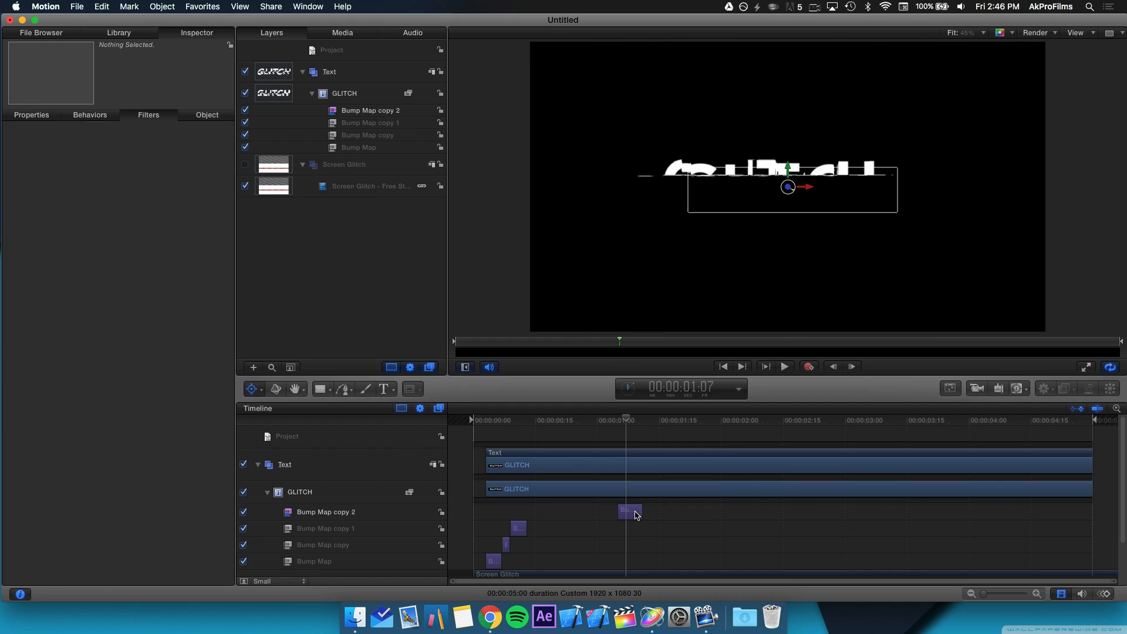
pyautogui.scroll(1, 44, 172)
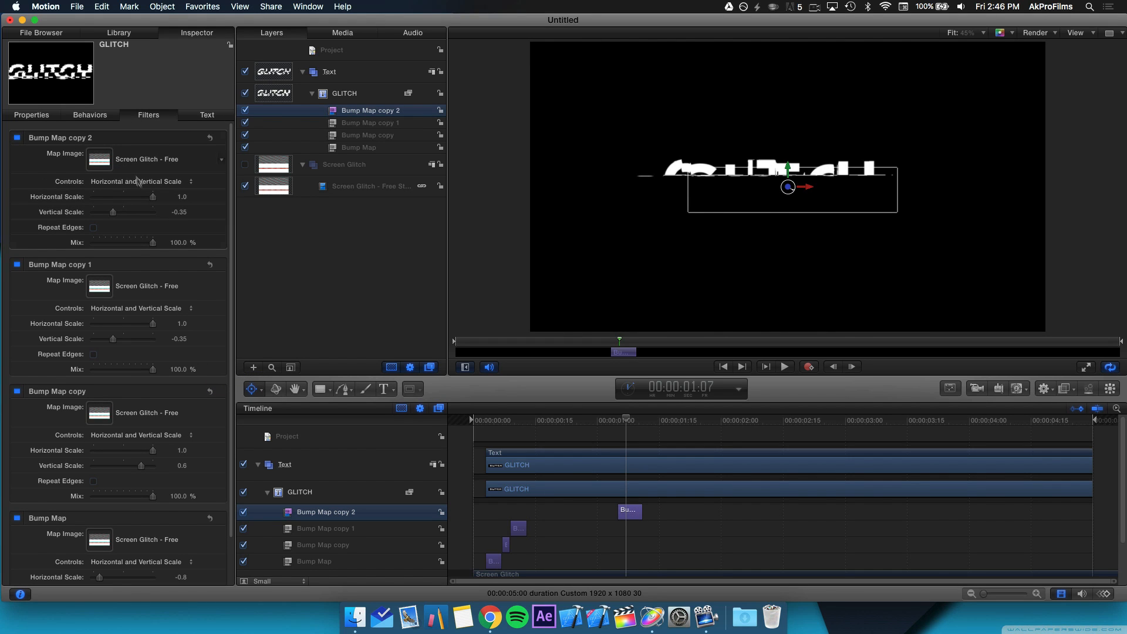
pyautogui.moveTo(119, 210); pyautogui.dragTo(152, 219)
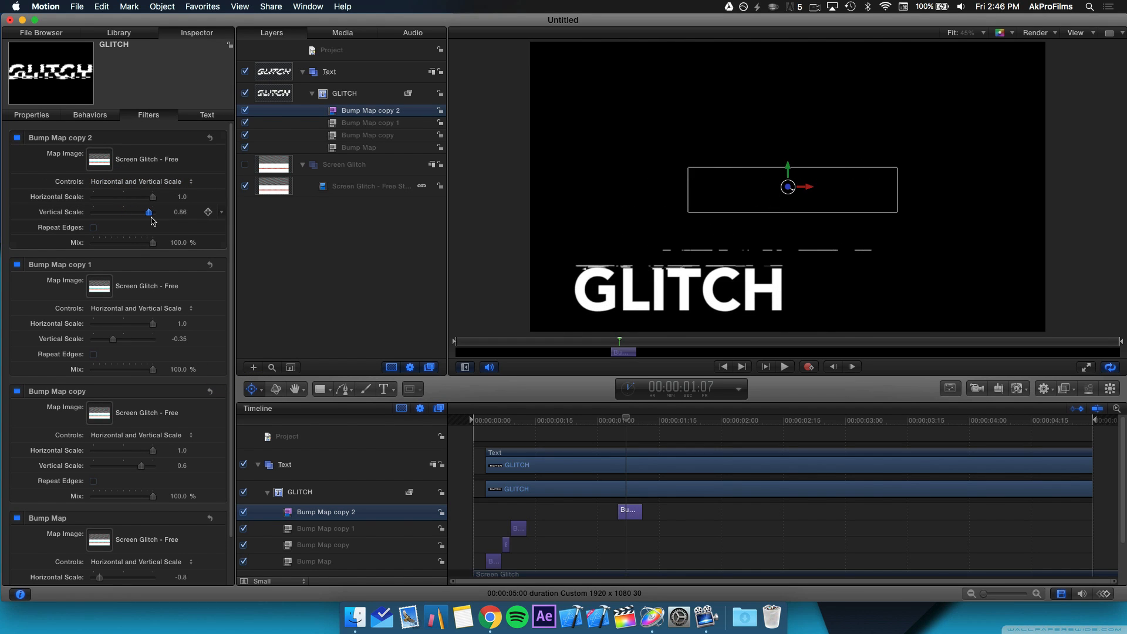
pyautogui.press('space')
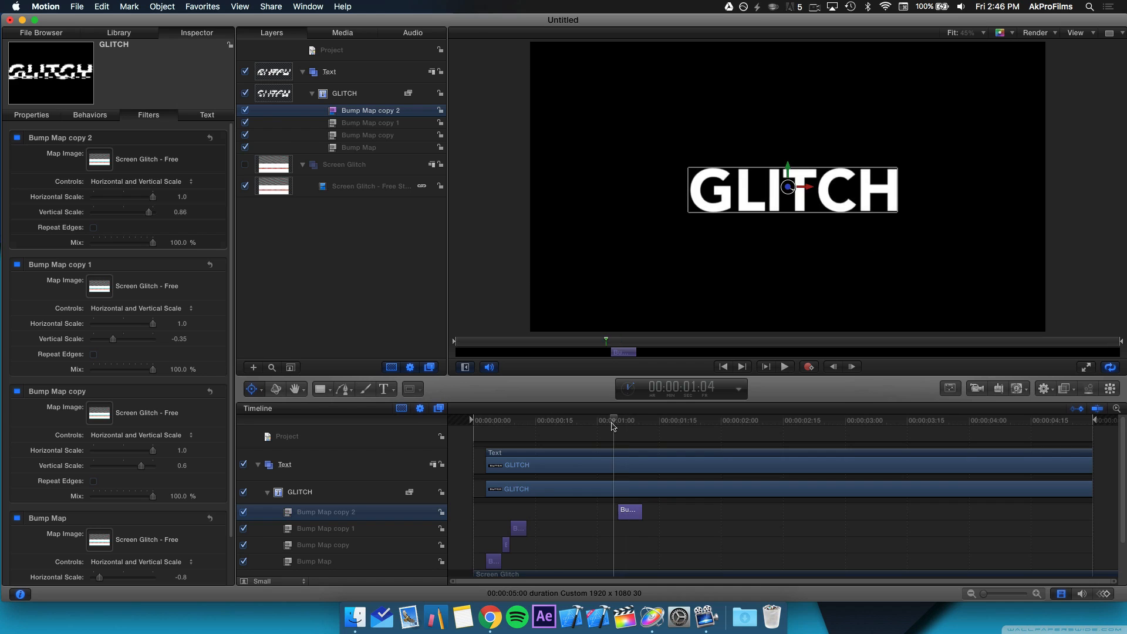
pyautogui.press('space')
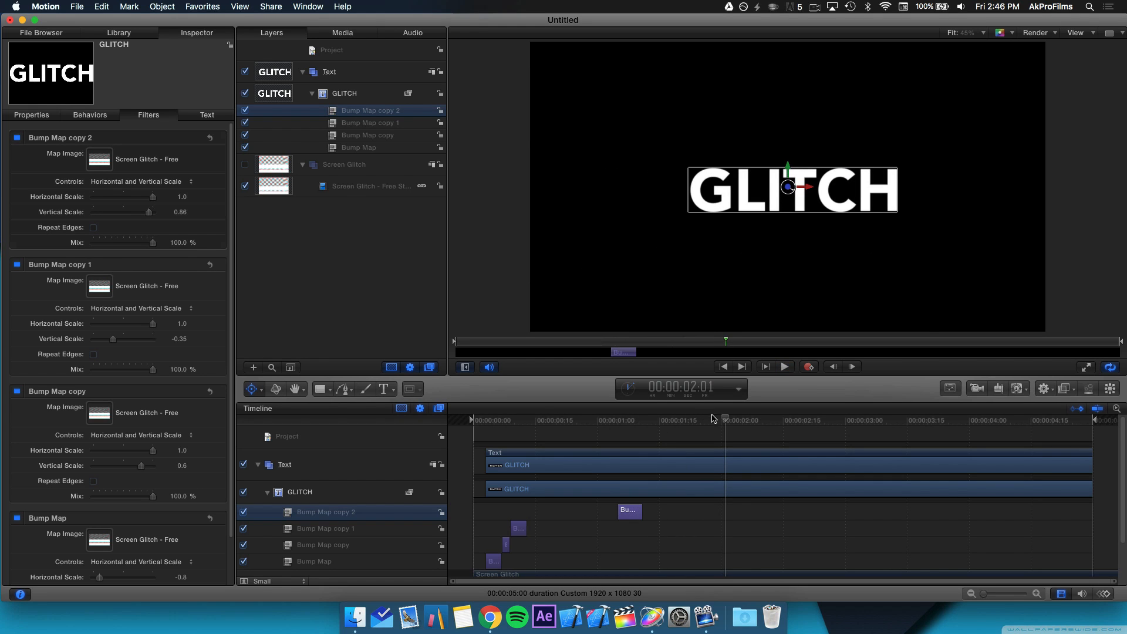
# Paste two copies of Bump Map copy 2 and place them one after the other around 00:00:02:16.
pyautogui.moveTo(720, 418); pyautogui.dragTo(785, 423)
pyautogui.click(625, 512)
pyautogui.press('super+c')
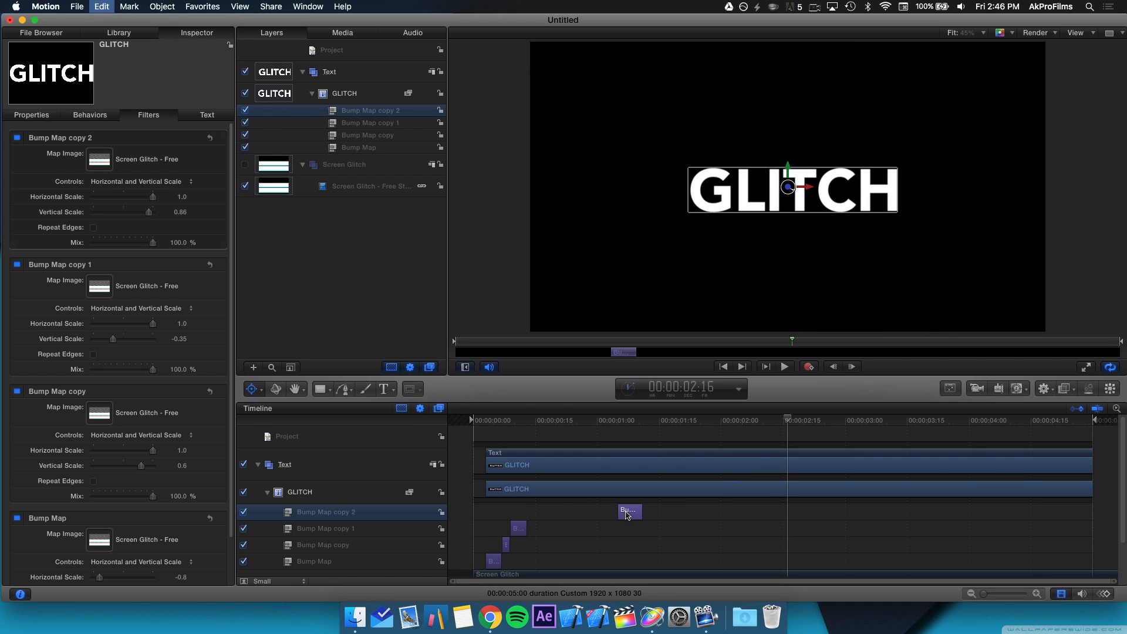
pyautogui.press('super+v')
pyautogui.press('super+v')
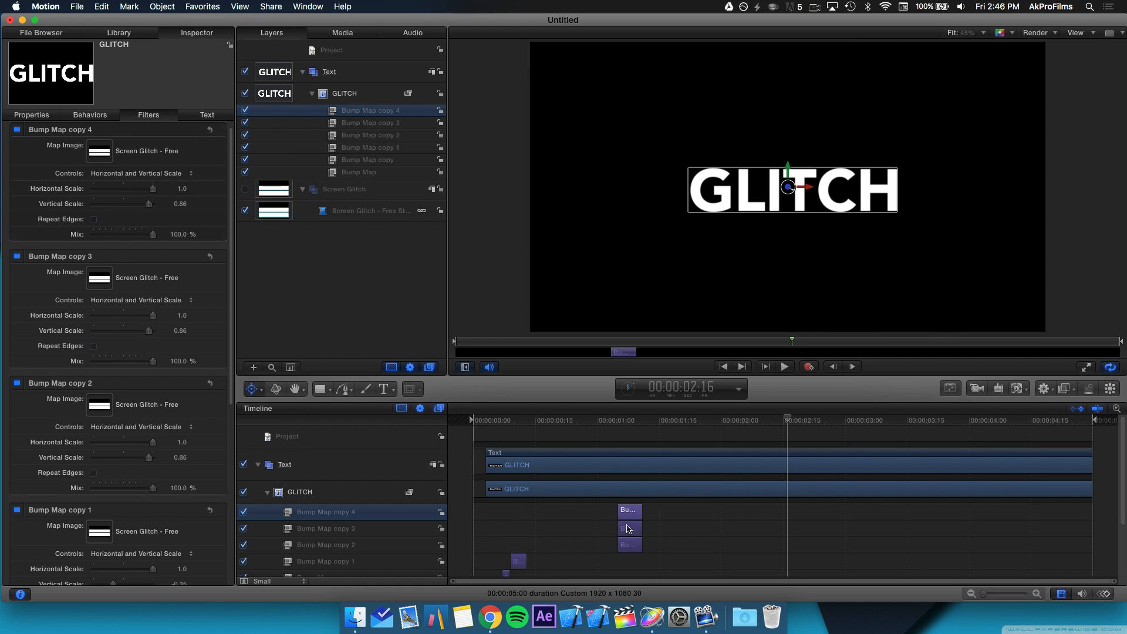
pyautogui.moveTo(630, 528); pyautogui.dragTo(792, 528)
pyautogui.moveTo(633, 518); pyautogui.dragTo(827, 519)
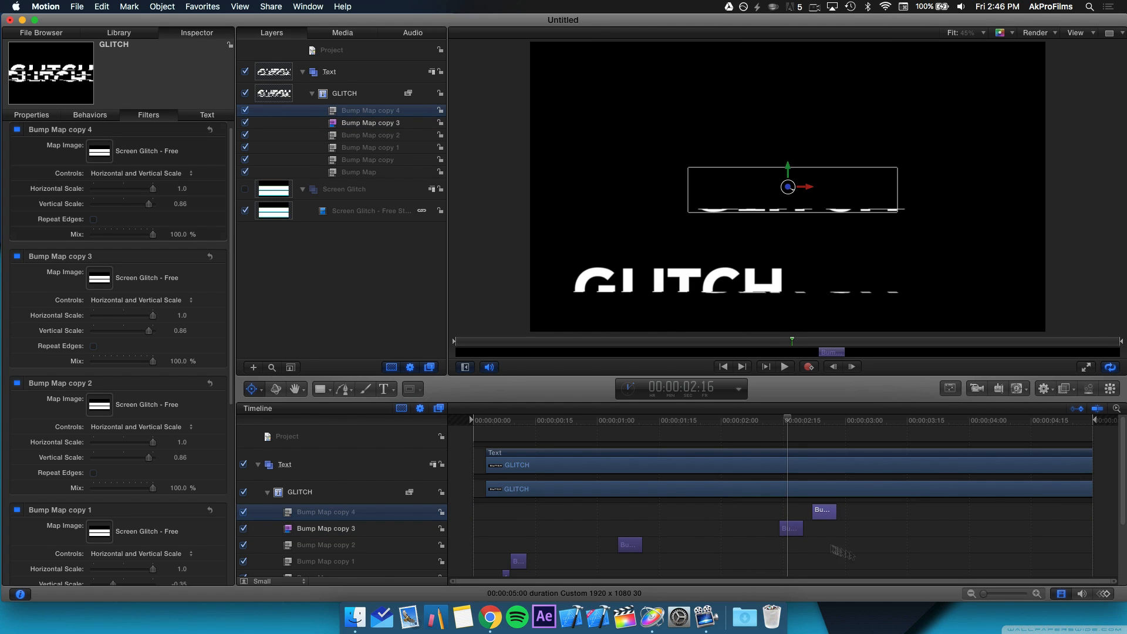
# Trim about one frame off the end of Bump Map copy 3.
pyautogui.moveTo(985, 594); pyautogui.dragTo(1015, 594)
pyautogui.hscroll(5, 870, 515)
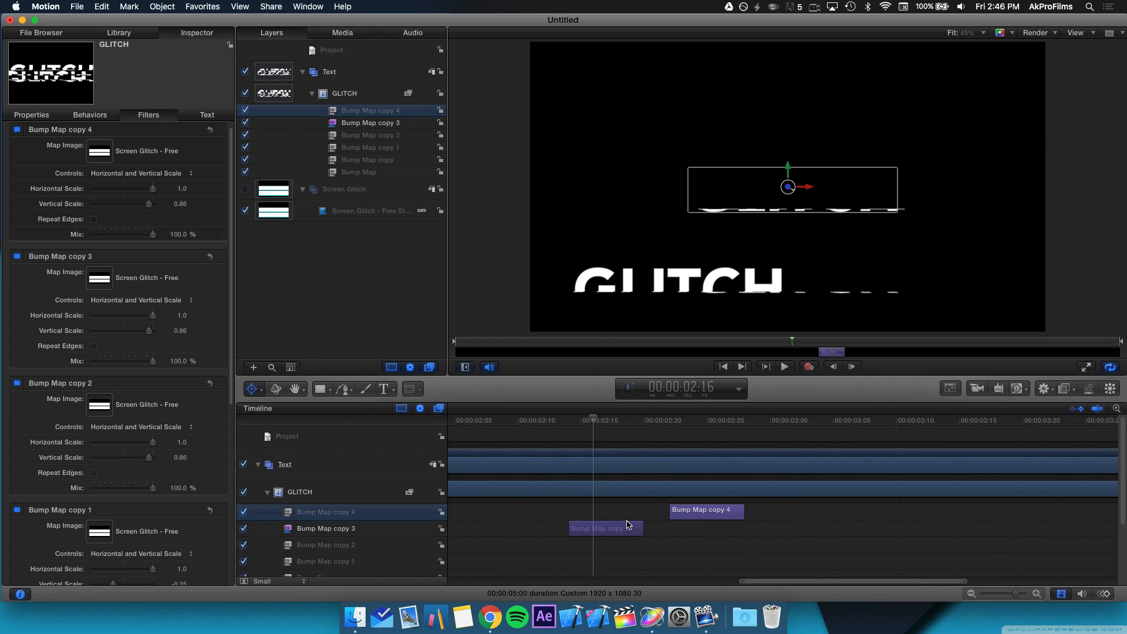
pyautogui.click(700, 512)
pyautogui.moveTo(637, 530); pyautogui.dragTo(624, 529)
# Set Bump Map copy 3's vertical scale to 0.06.
pyautogui.moveTo(609, 420); pyautogui.dragTo(620, 457)
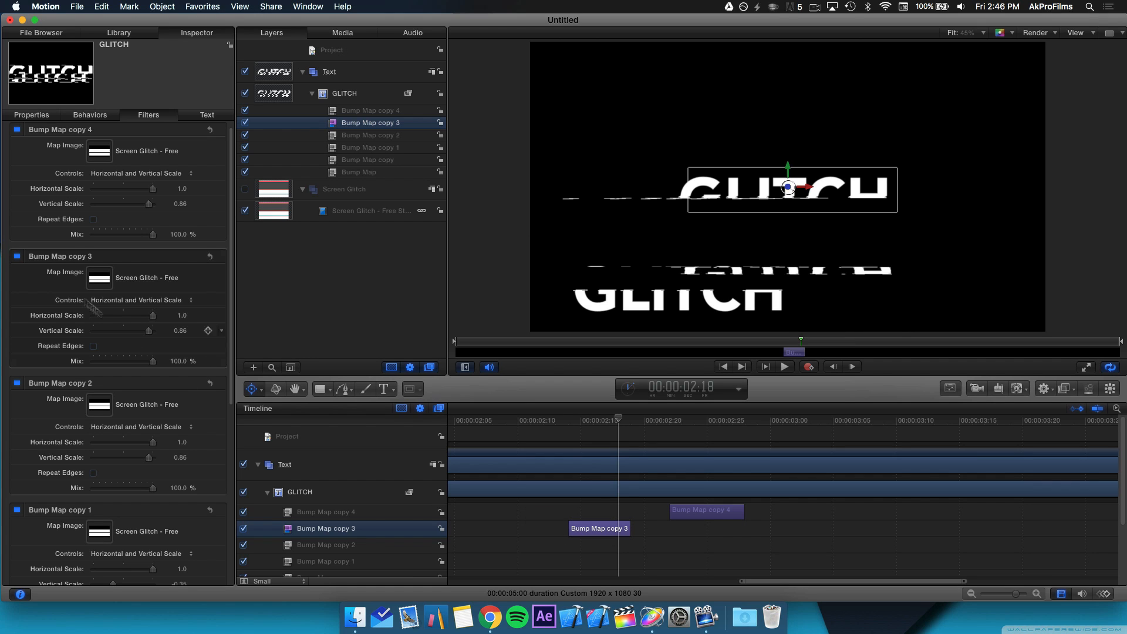
pyautogui.scroll(1, 104, 348)
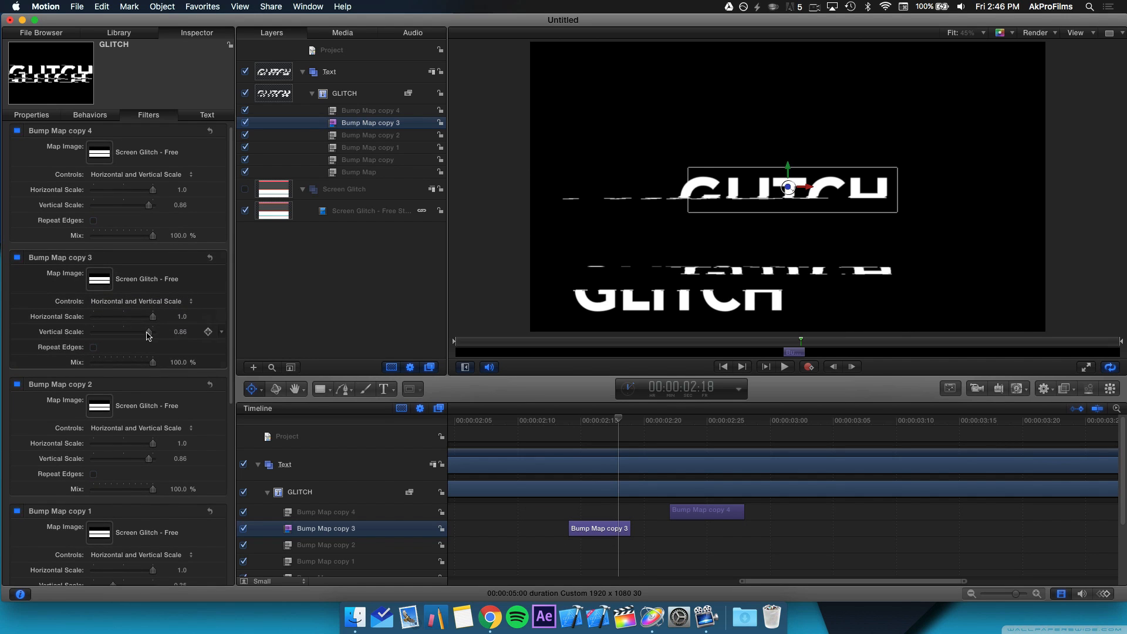
pyautogui.moveTo(147, 332); pyautogui.dragTo(125, 333)
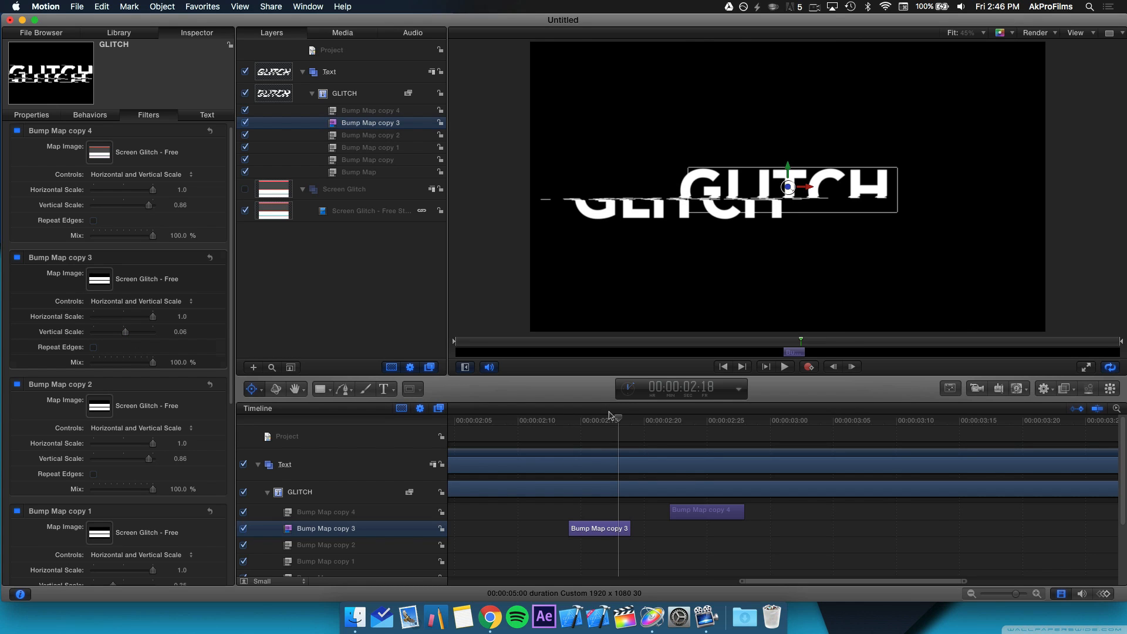
# Set both the horizontal and vertical scale of Bump Map copy 4 to -1.0.
pyautogui.moveTo(619, 419); pyautogui.dragTo(694, 418)
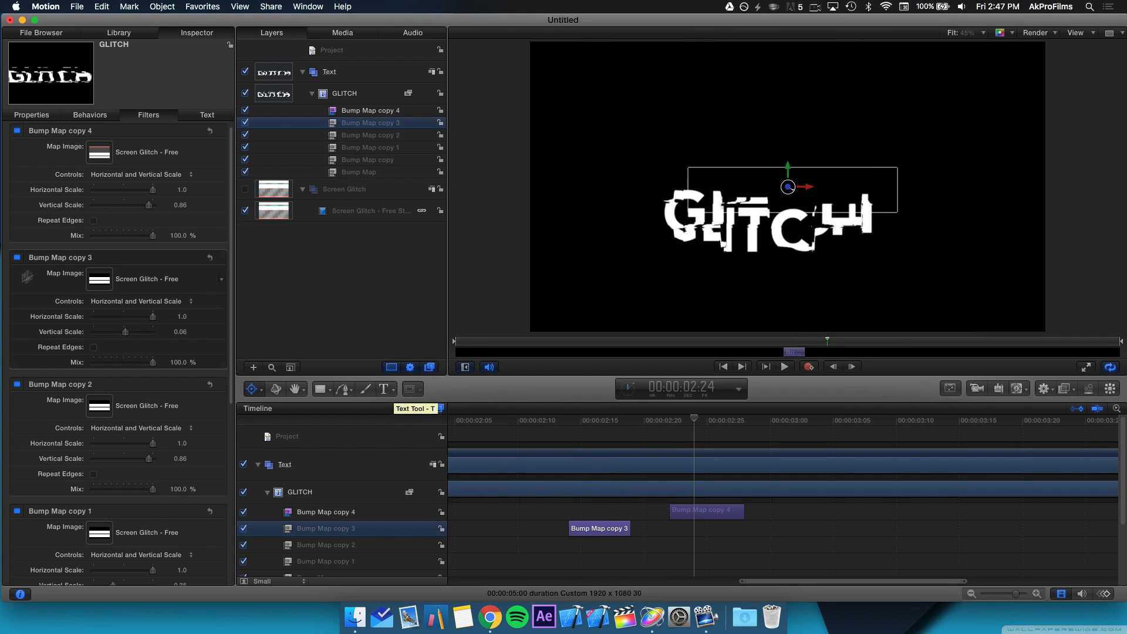
pyautogui.scroll(1, 107, 220)
pyautogui.moveTo(153, 196); pyautogui.dragTo(83, 191)
pyautogui.moveTo(149, 211); pyautogui.dragTo(66, 220)
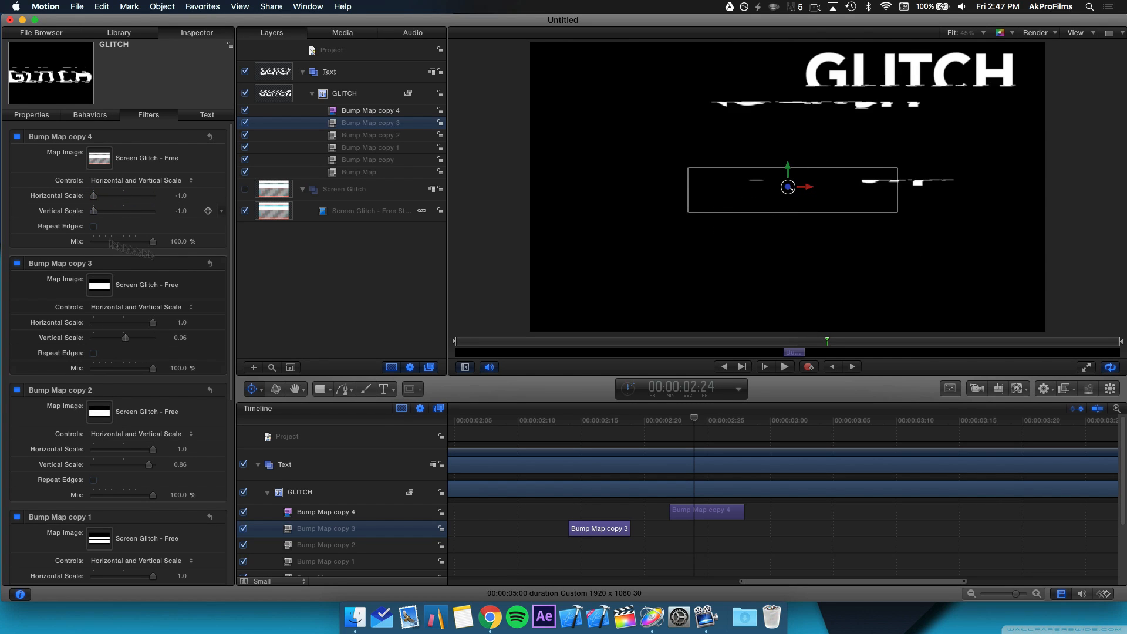
# Play back the last two glitches and shift Bump Map copy 4 about two frames later.
pyautogui.press('space')
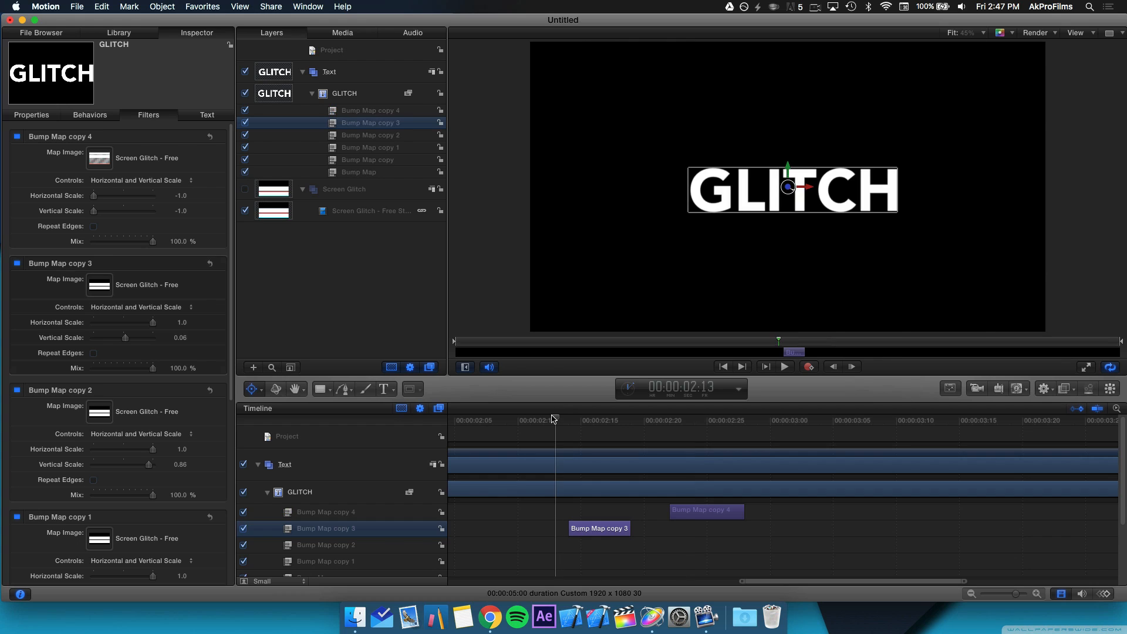
pyautogui.press('space')
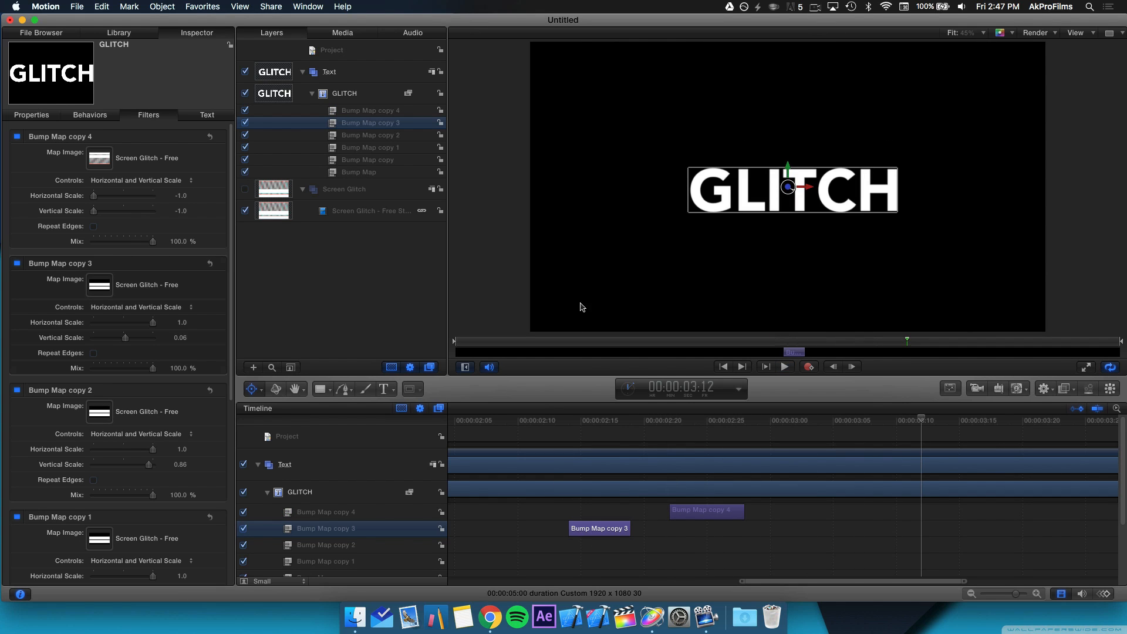
pyautogui.moveTo(685, 520); pyautogui.dragTo(716, 516)
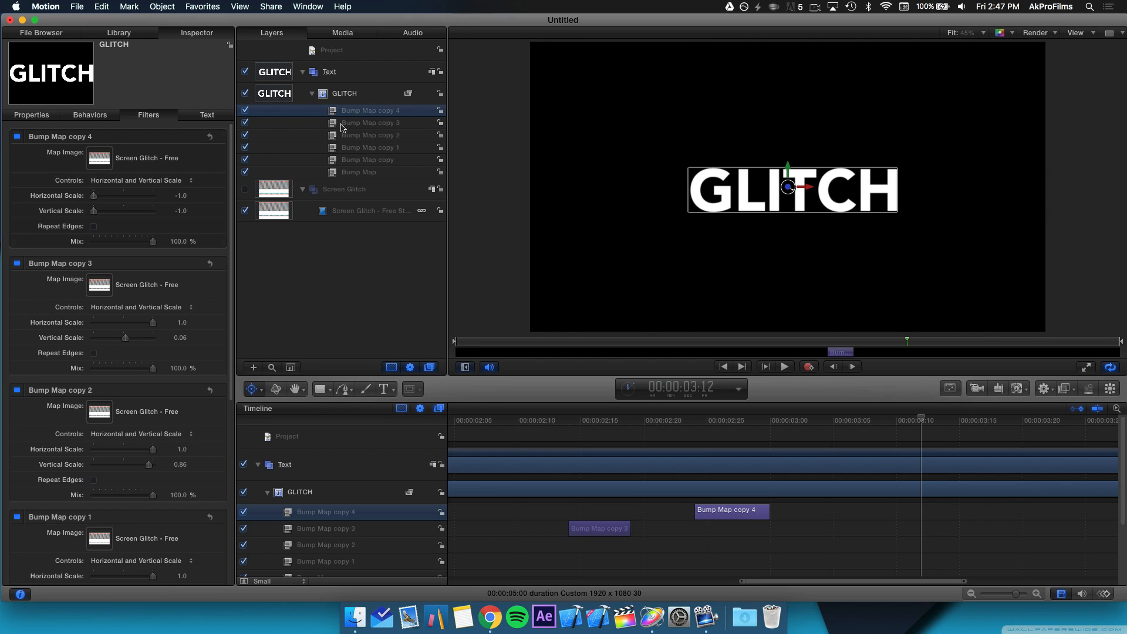
# Duplicate Bump Map copy 4, move the duplicate to start at about 00:00:03:16 and lengthen it slightly.
pyautogui.click(351, 173)
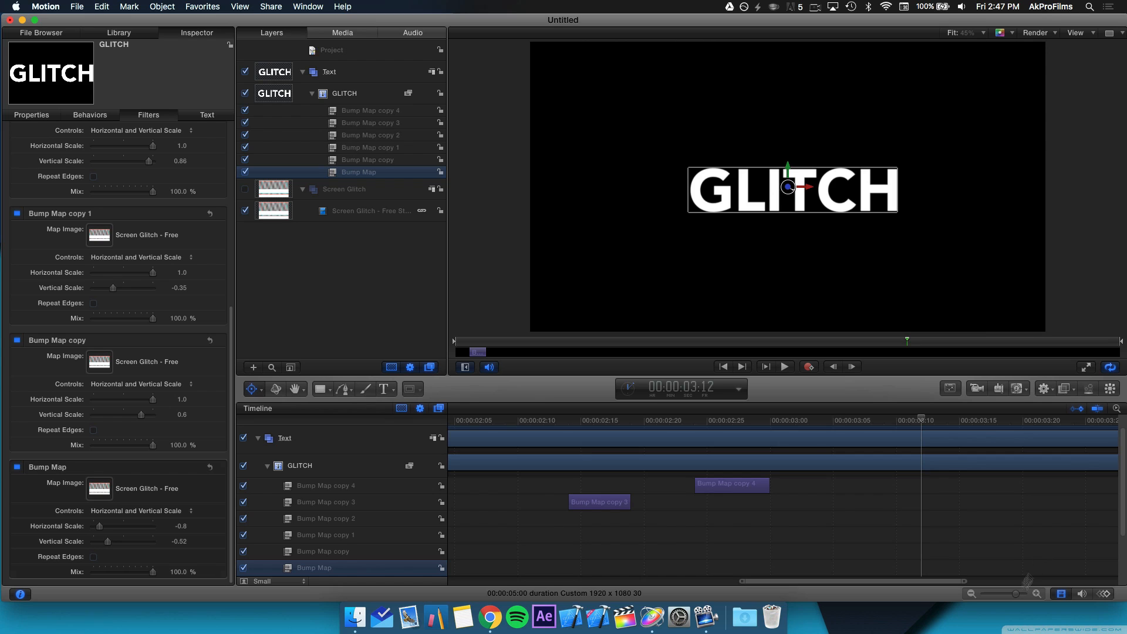
pyautogui.moveTo(1020, 595); pyautogui.dragTo(980, 591)
pyautogui.scroll(-3, 902, 491)
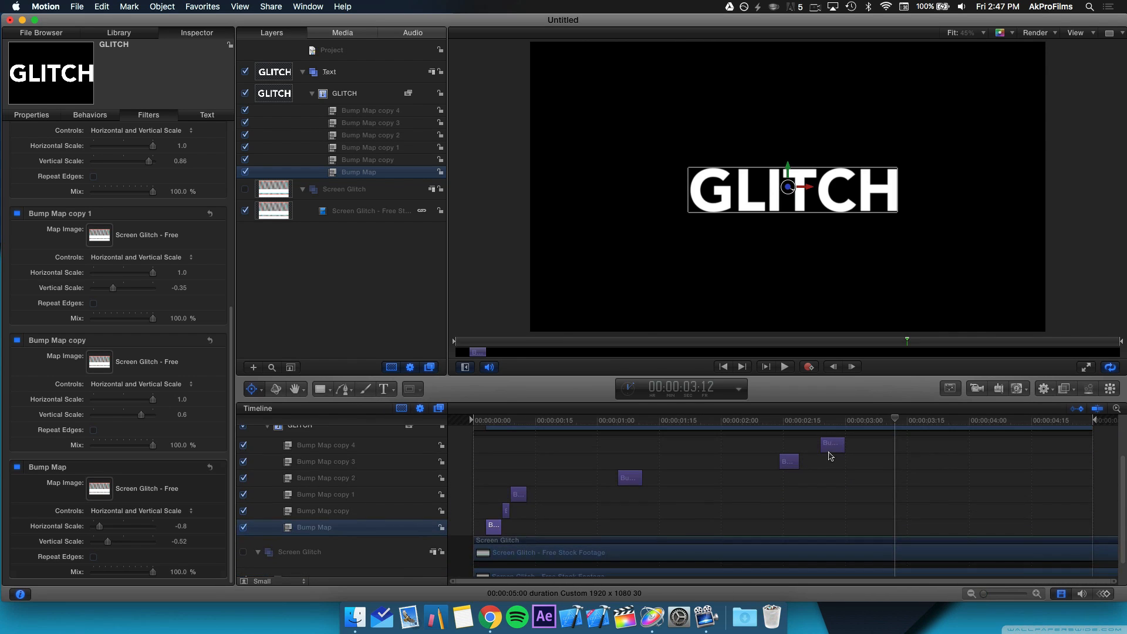
pyautogui.click(829, 448)
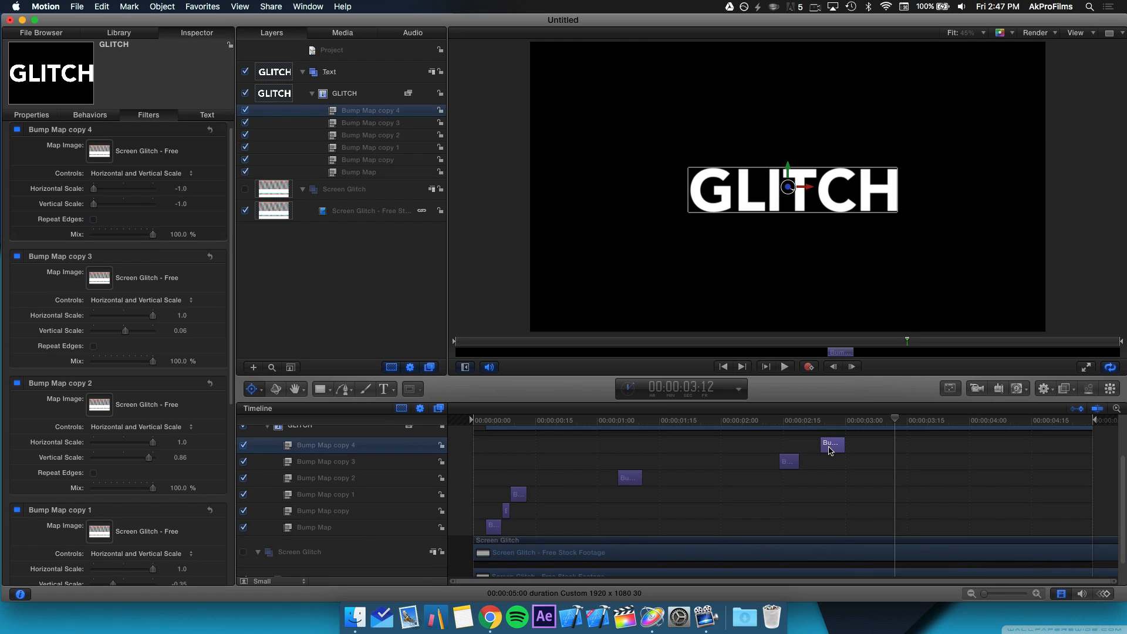
pyautogui.press('super+d')
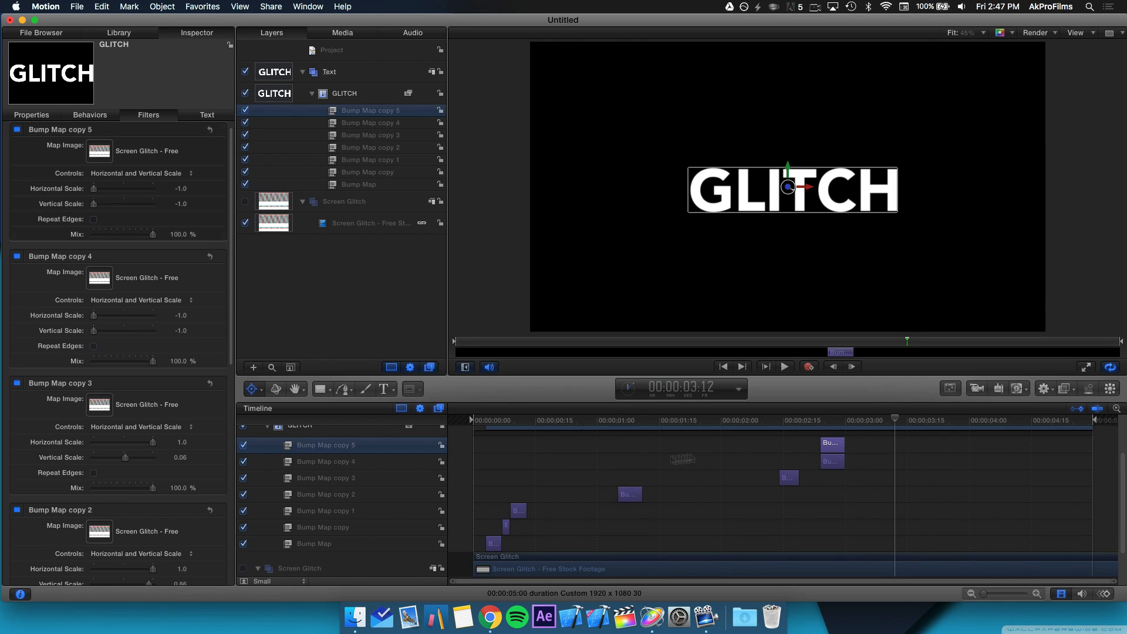
pyautogui.moveTo(831, 449); pyautogui.dragTo(943, 444)
pyautogui.click(925, 420)
pyautogui.click(936, 444)
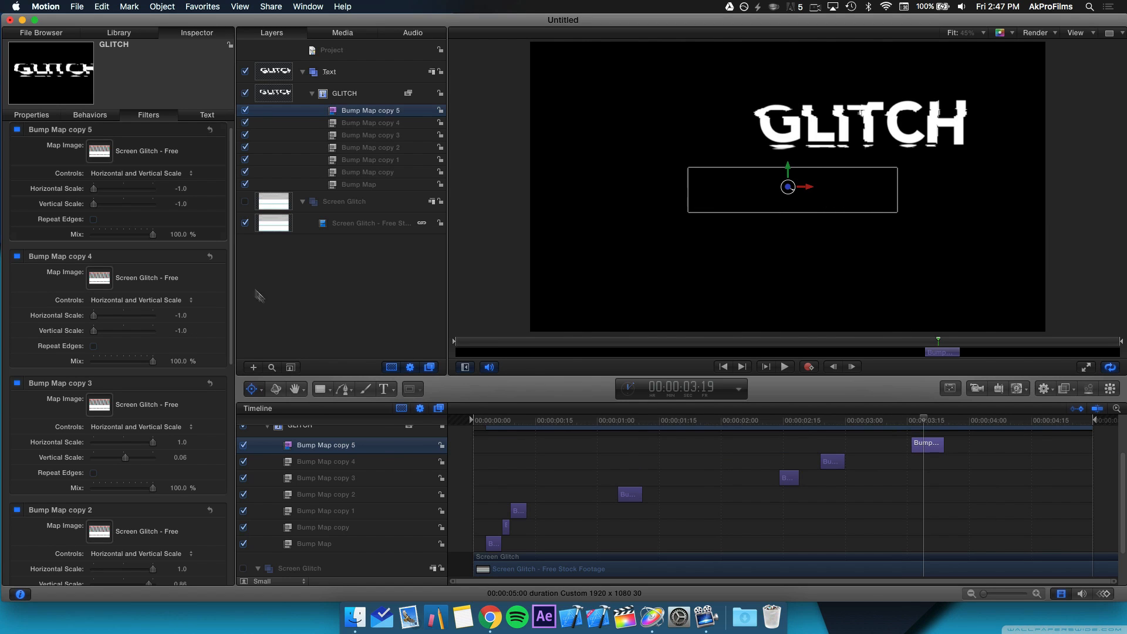
# Set the vertical scale of Bump Map copy 5 to 1.0.
pyautogui.scroll(1, 151, 222)
pyautogui.moveTo(94, 212); pyautogui.dragTo(152, 212)
pyautogui.scroll(1, 947, 480)
pyautogui.scroll(2, 946, 480)
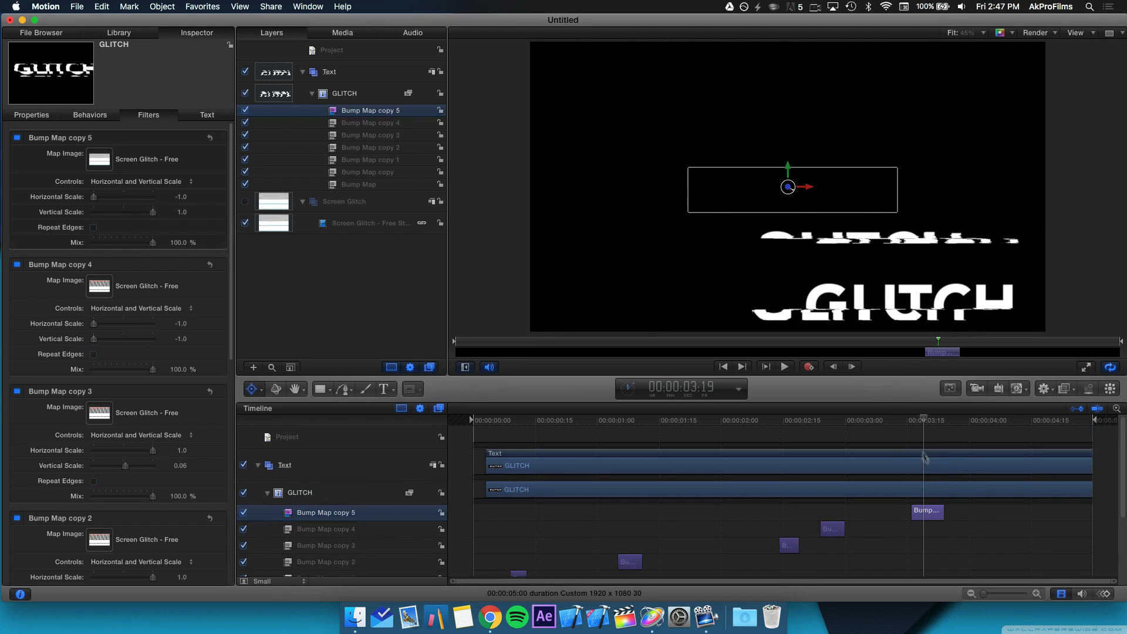
# Make three more copies of the Bump Map copy 5 filter on the GLITCH text.
pyautogui.press('super+d')
pyautogui.press('super+c')
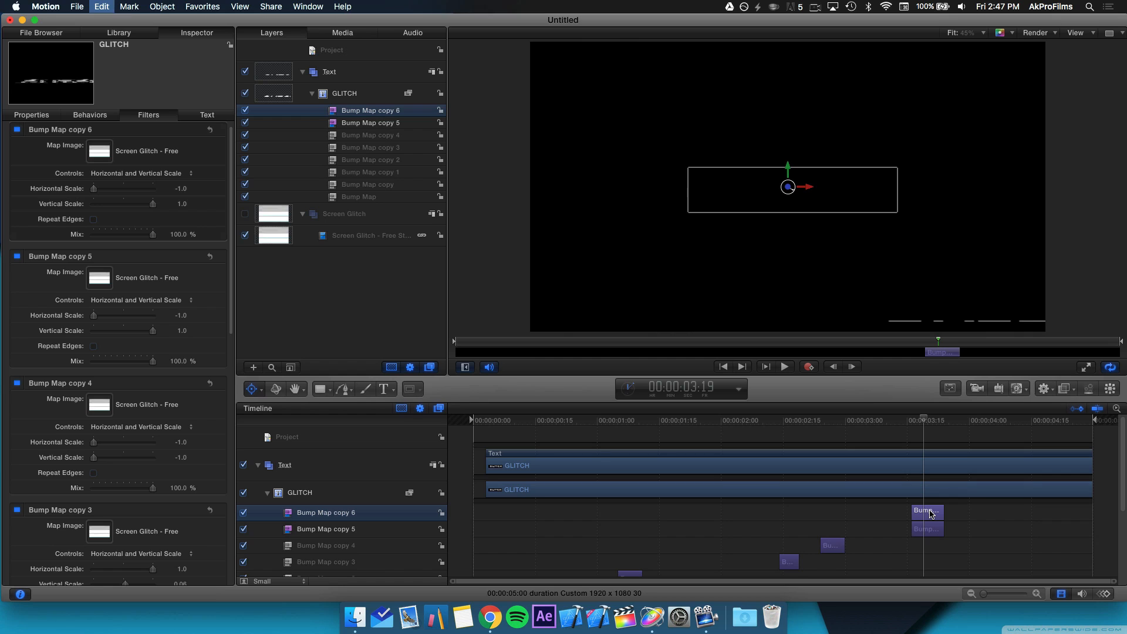
pyautogui.press('super+v')
pyautogui.press('super+v')
pyautogui.scroll(-2, 949, 543)
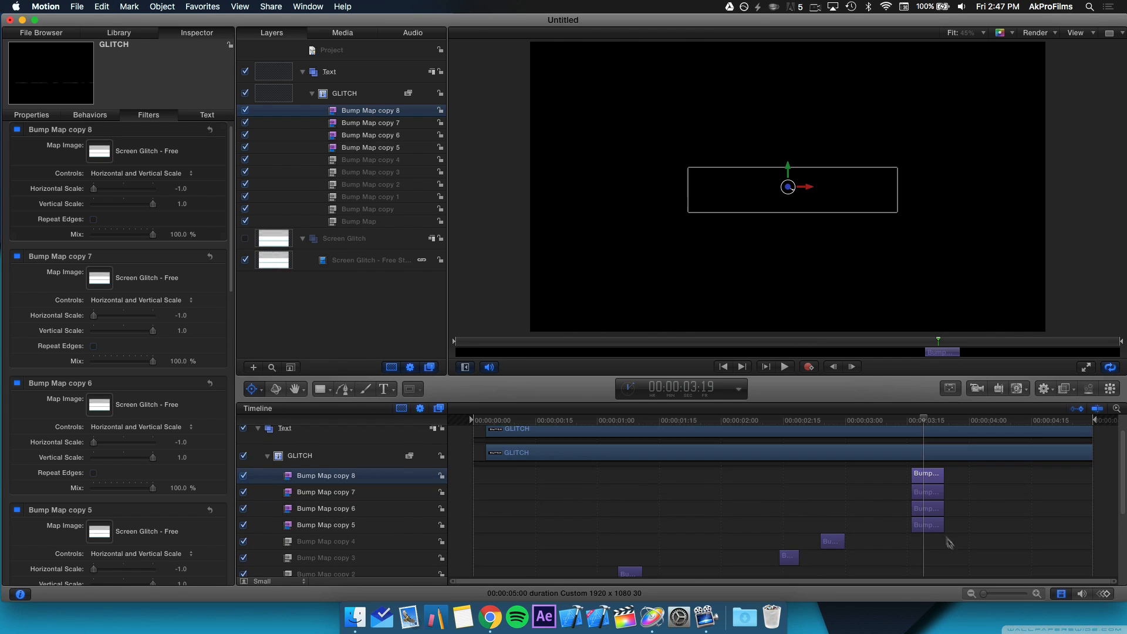
# Stagger Bump Map copies 6, 7 and 8 from about 00:00:04:08 towards the end, shortening copies 7 and 8.
pyautogui.scroll(-1, 949, 543)
pyautogui.moveTo(937, 500); pyautogui.dragTo(1019, 503)
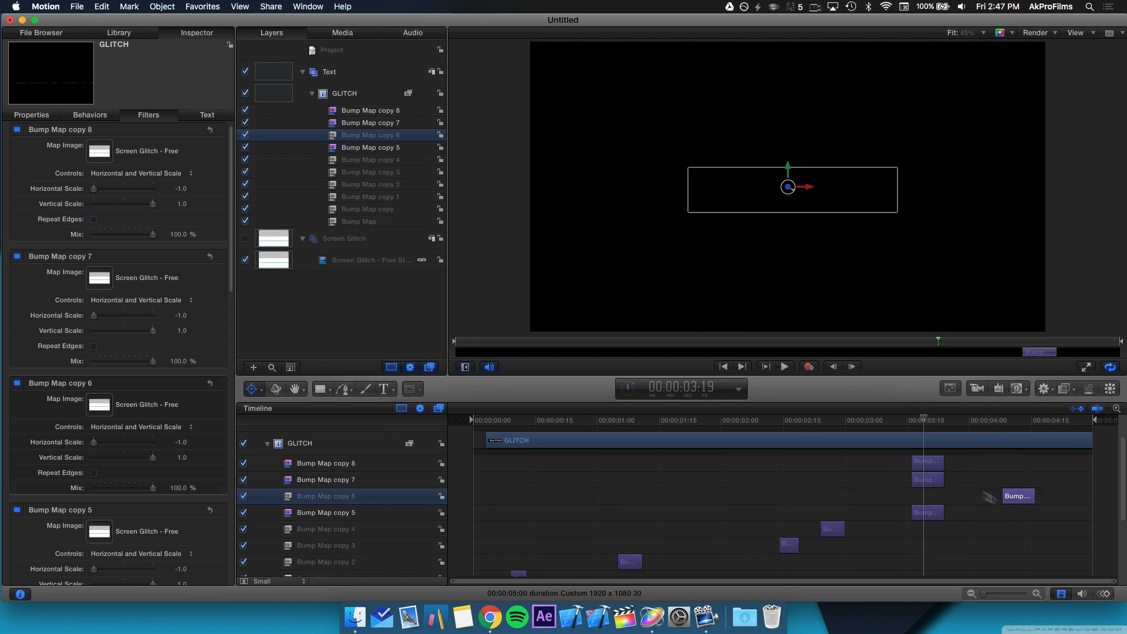
pyautogui.moveTo(936, 480); pyautogui.dragTo(1048, 482)
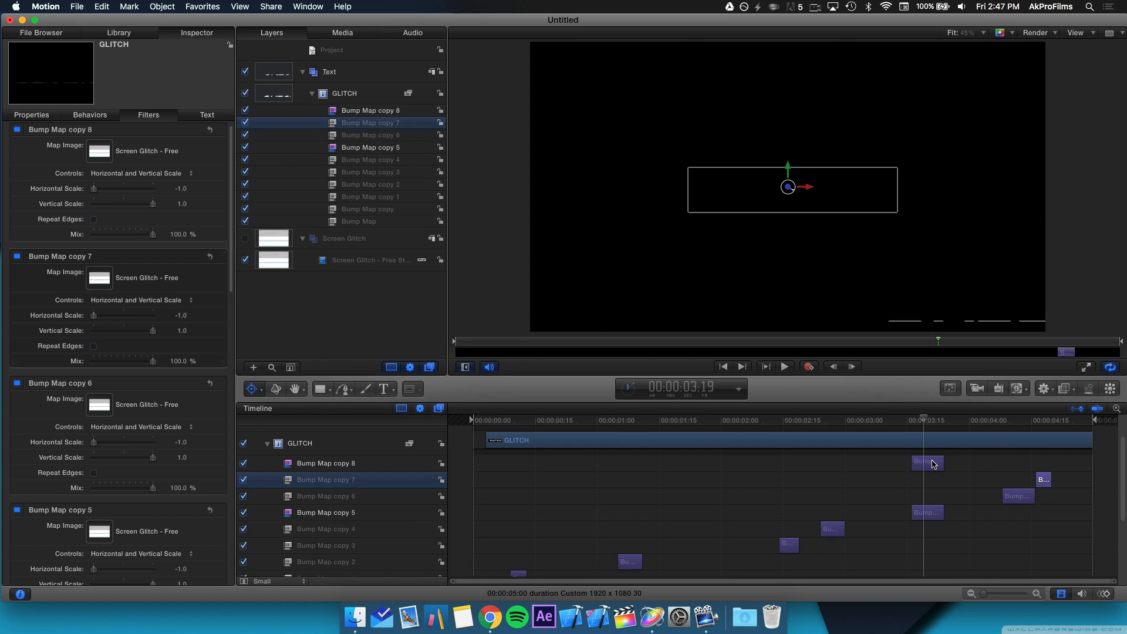
pyautogui.moveTo(941, 466); pyautogui.dragTo(1075, 461)
# Set Bump Map copy 6's vertical scale to -0.98 while viewing frame 00:00:04:12.
pyautogui.click(1018, 419)
pyautogui.scroll(-1, 118, 352)
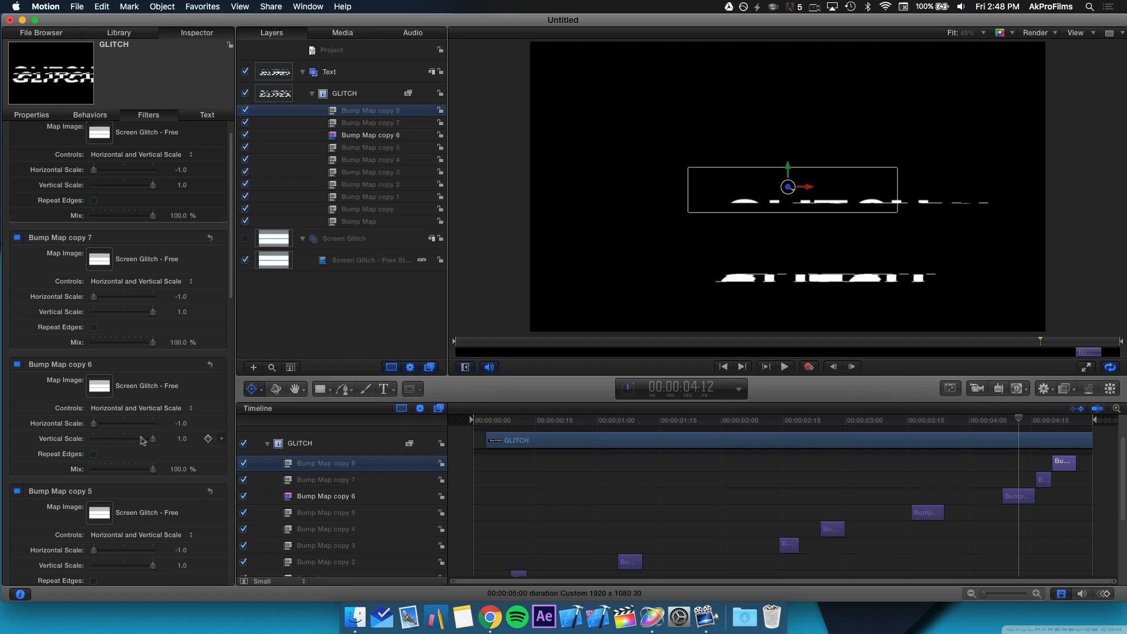
pyautogui.moveTo(153, 441); pyautogui.dragTo(94, 441)
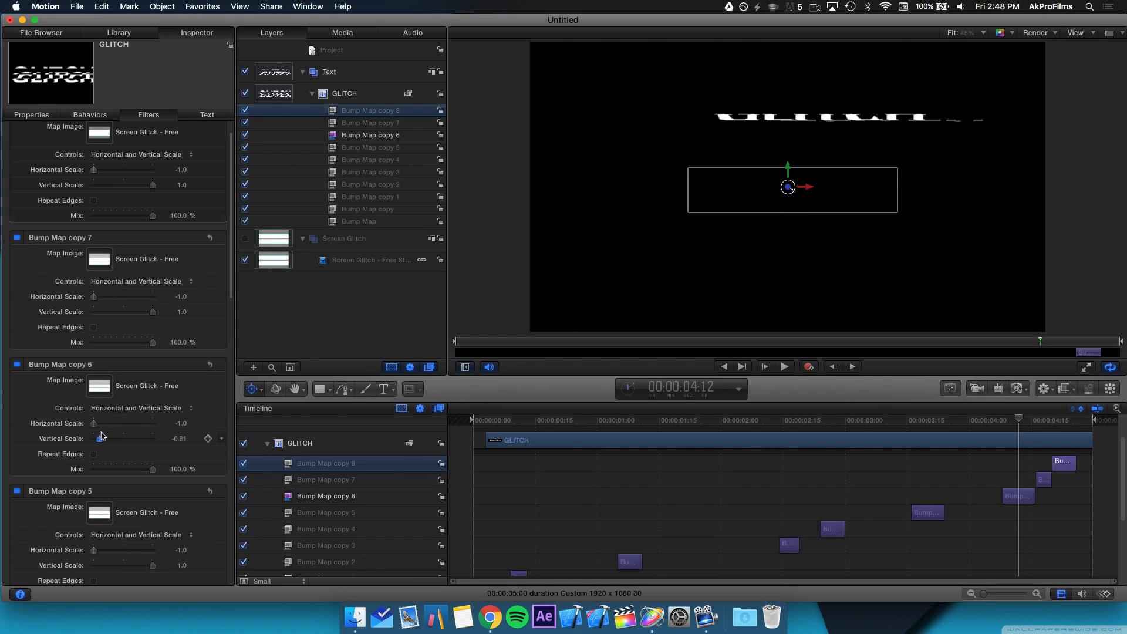
# Set Bump Map copy 7's horizontal scale to 1.0, and copy 8's horizontal scale to 0.43 and vertical scale to 0.03.
pyautogui.moveTo(1019, 421); pyautogui.dragTo(1044, 426)
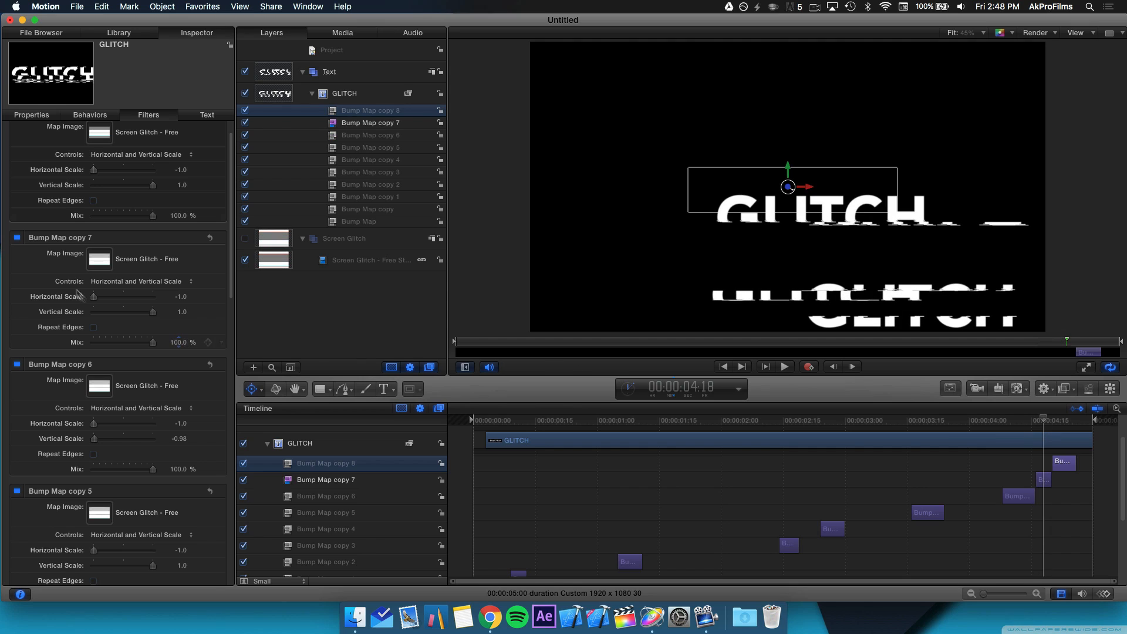
pyautogui.scroll(2, 91, 298)
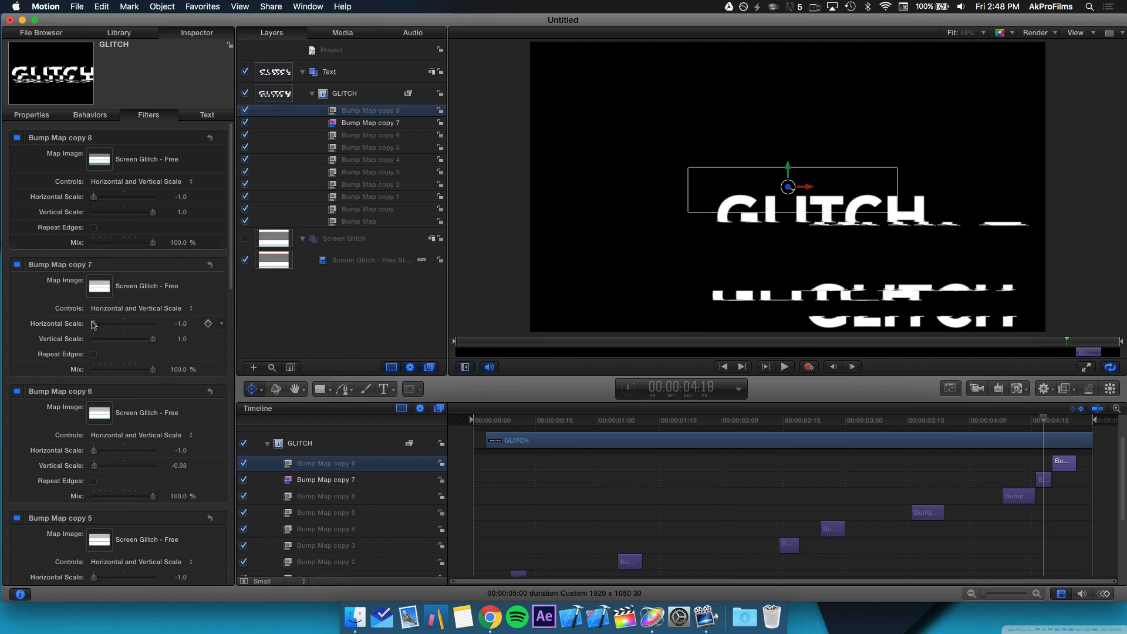
pyautogui.moveTo(97, 329); pyautogui.dragTo(185, 333)
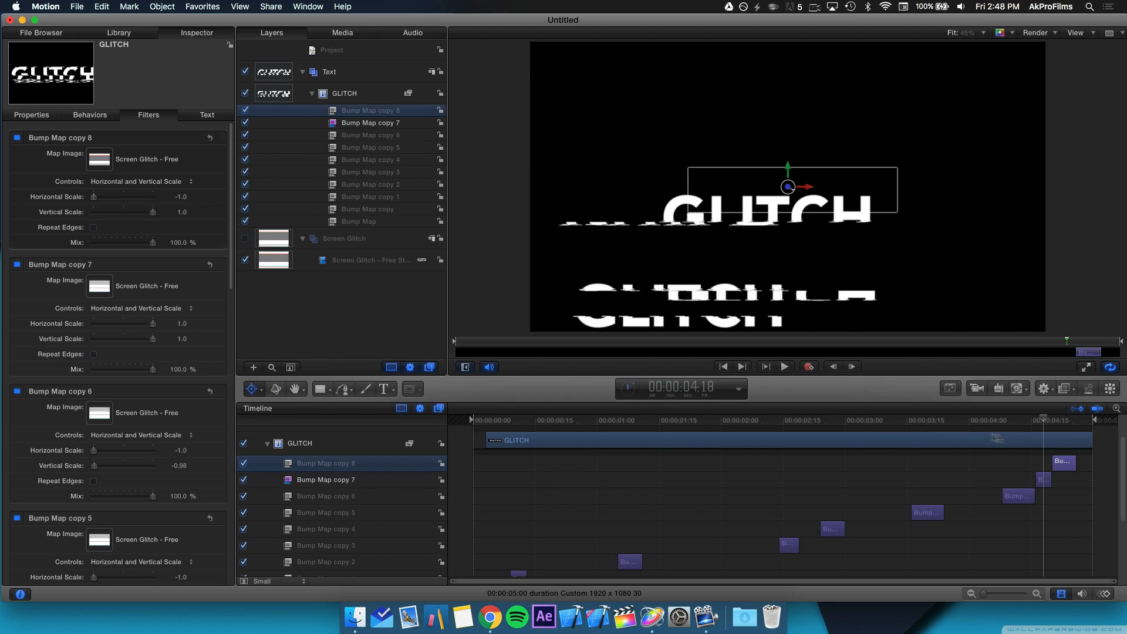
pyautogui.click(1063, 420)
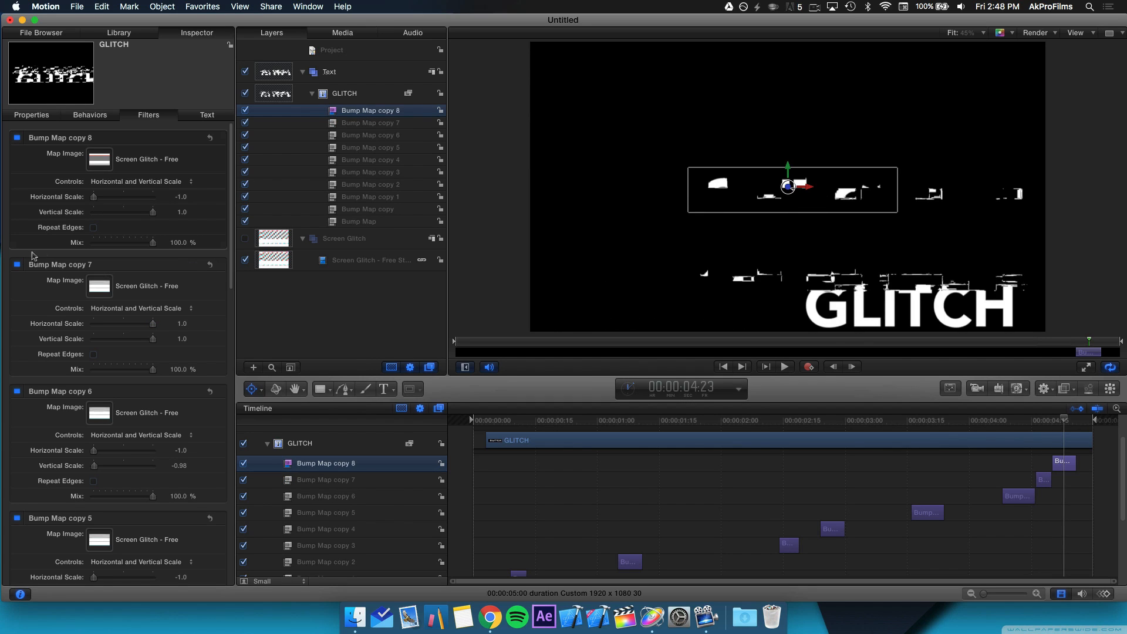
pyautogui.moveTo(152, 212)
pyautogui.mouseDown()
pyautogui.moveTo(100, 212)
pyautogui.moveTo(118, 203)
pyautogui.moveTo(140, 211)
pyautogui.mouseUp()
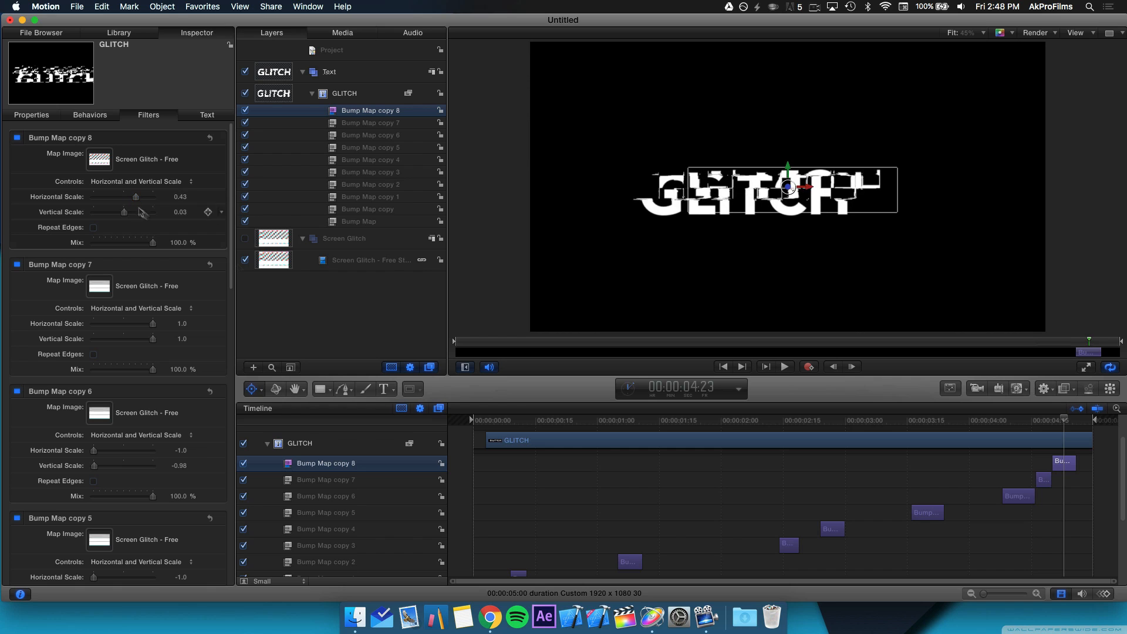
# Review the staggered filters and play the whole glitch animation from the first frame.
pyautogui.scroll(2, 560, 462)
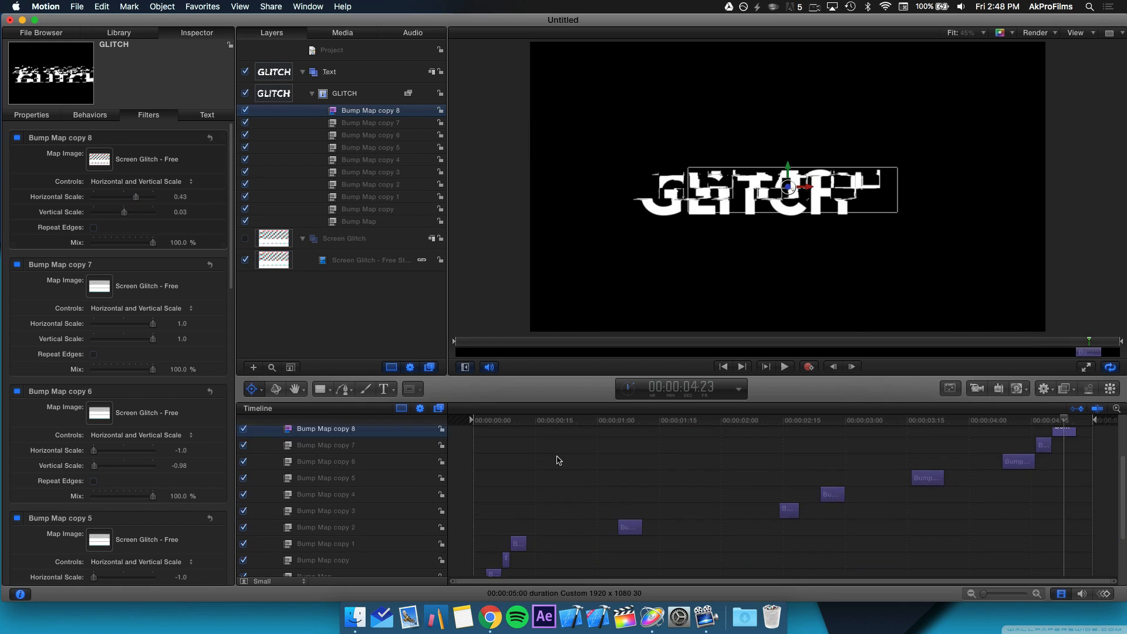
pyautogui.scroll(3, 555, 460)
pyautogui.click(485, 420)
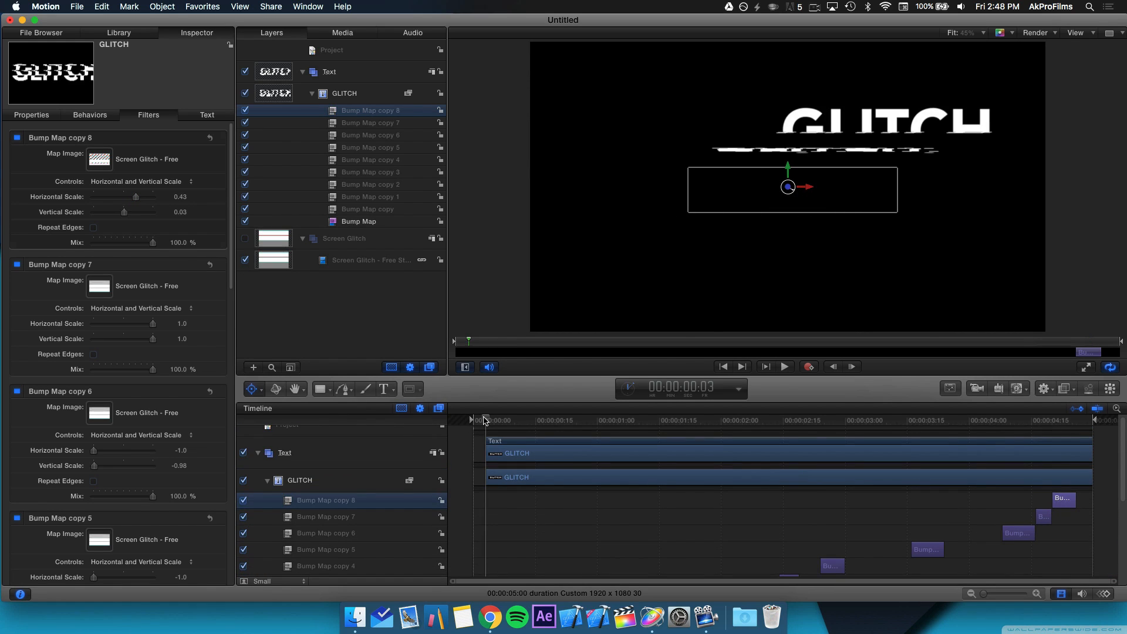
pyautogui.scroll(-10, 509, 510)
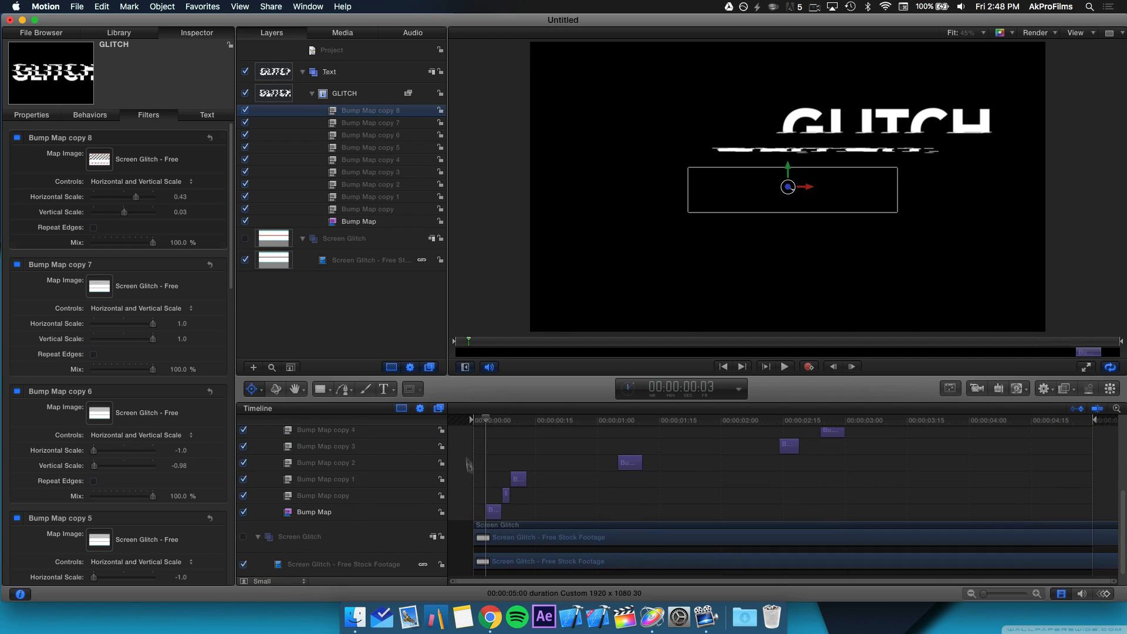
pyautogui.scroll(10, 469, 466)
pyautogui.press('Home')
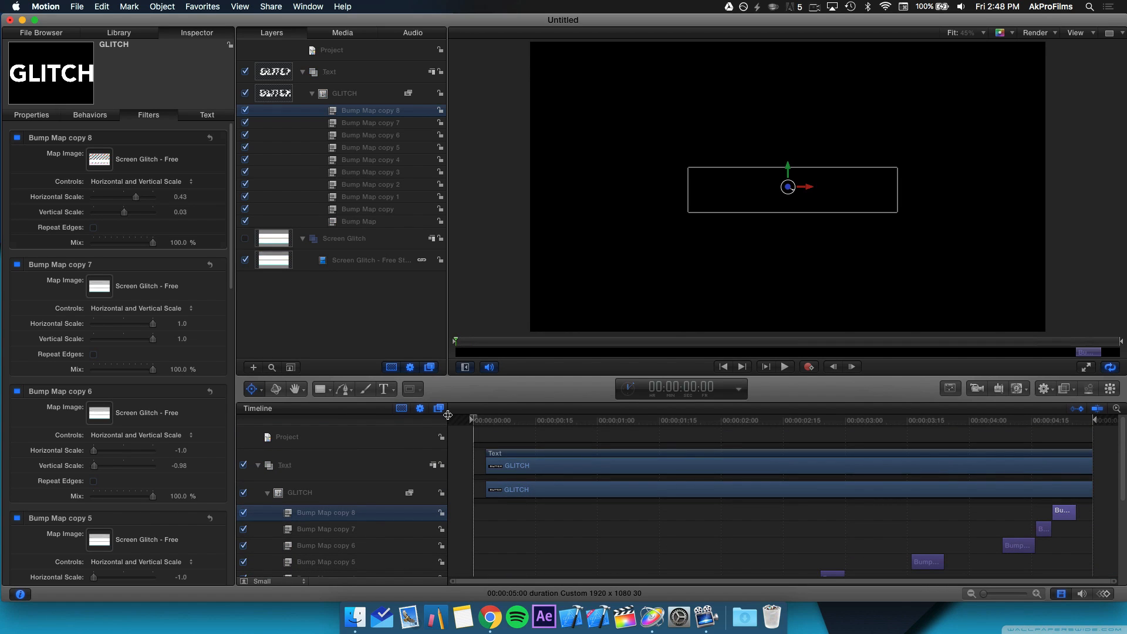
pyautogui.press('space')
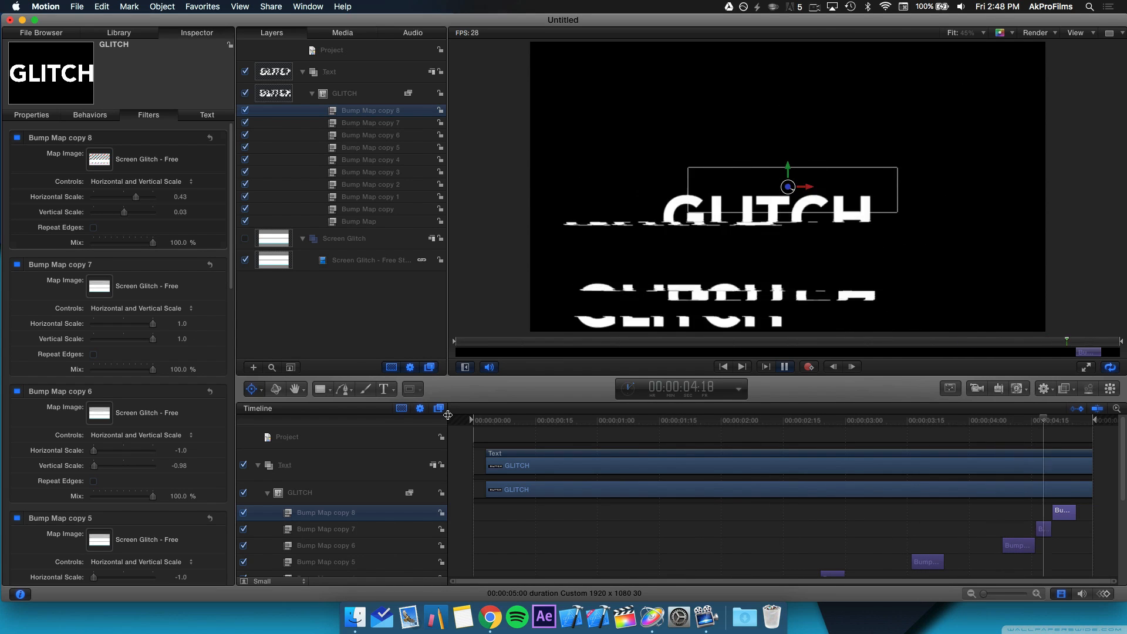
pyautogui.press('space')
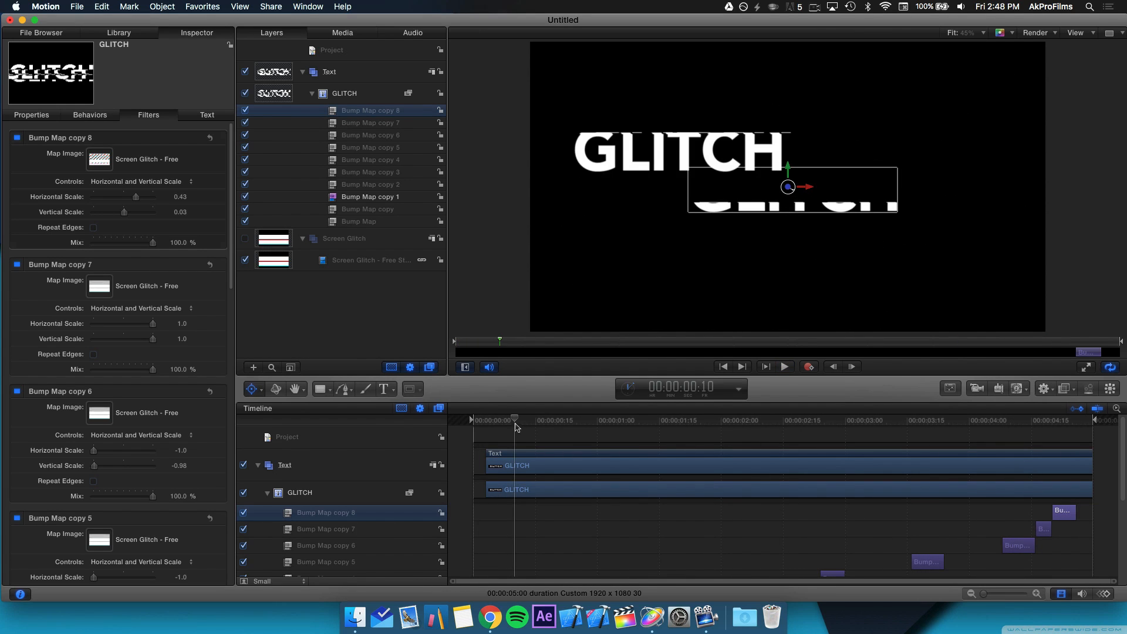
pyautogui.moveTo(516, 427); pyautogui.dragTo(775, 440)
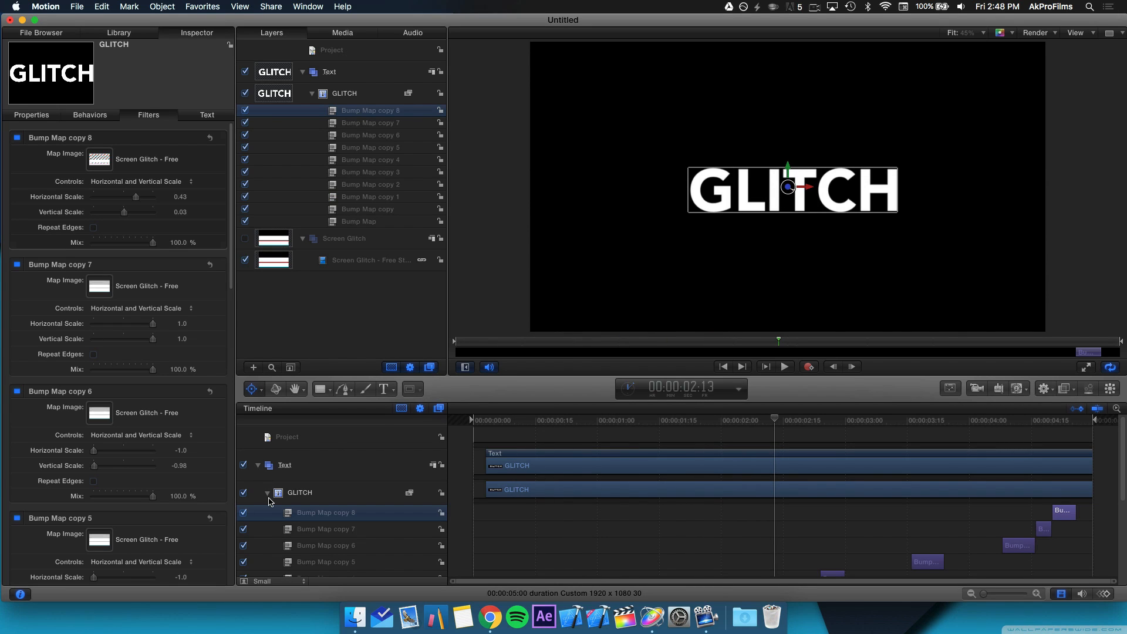
# Collapse the GLITCH text layer's filter list and duplicate the layer twice.
pyautogui.click(267, 494)
pyautogui.click(312, 94)
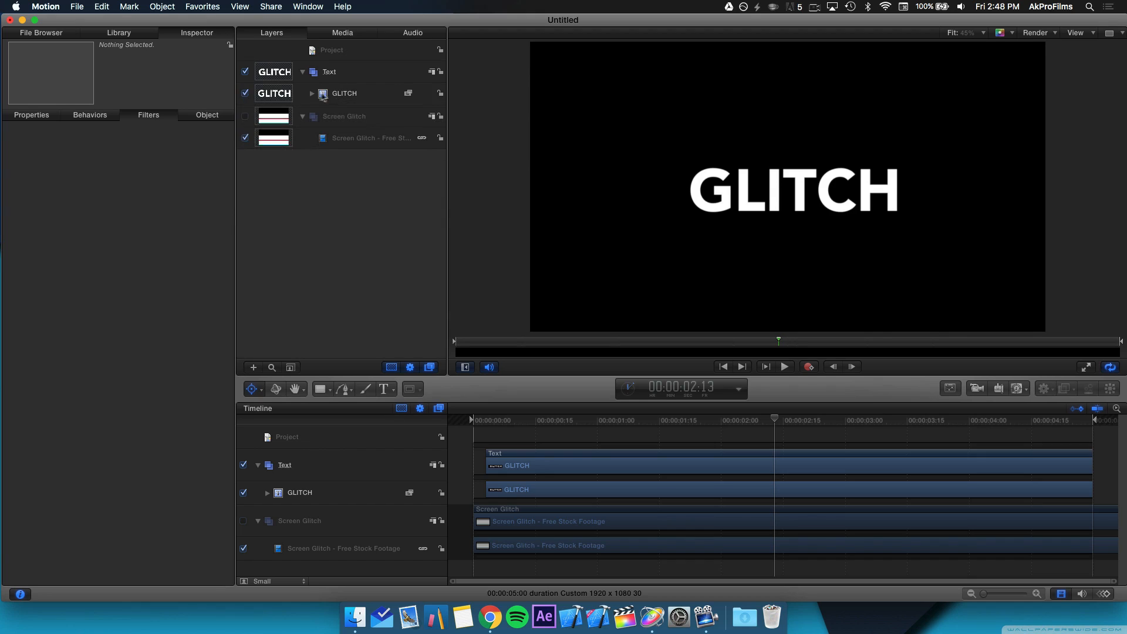
pyautogui.click(332, 96)
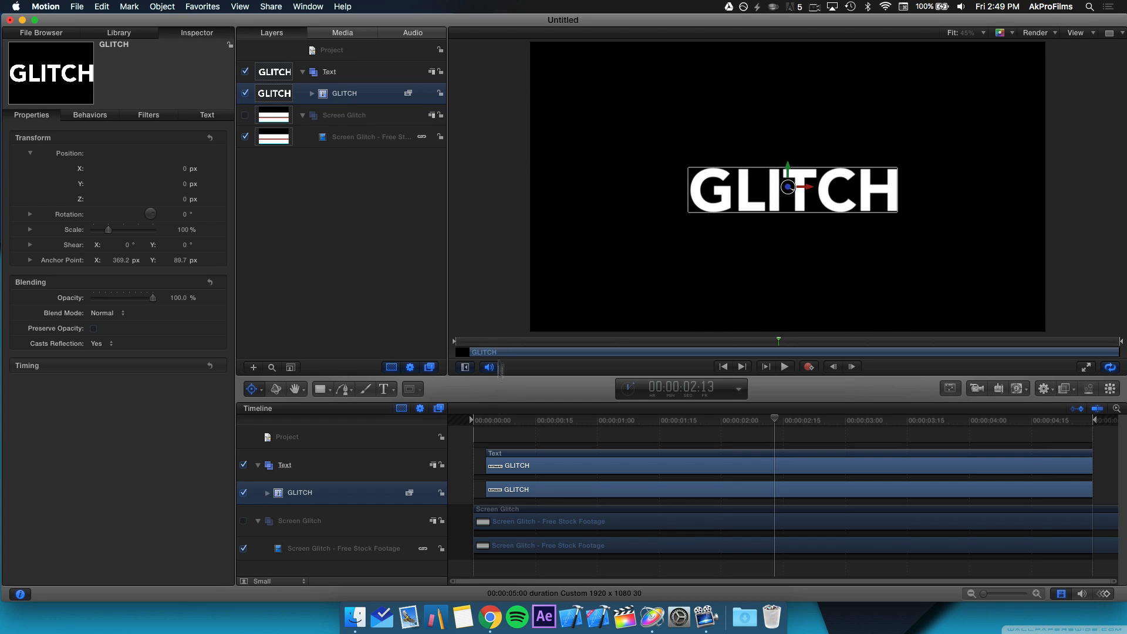
pyautogui.click(498, 420)
pyautogui.moveTo(500, 423); pyautogui.dragTo(527, 422)
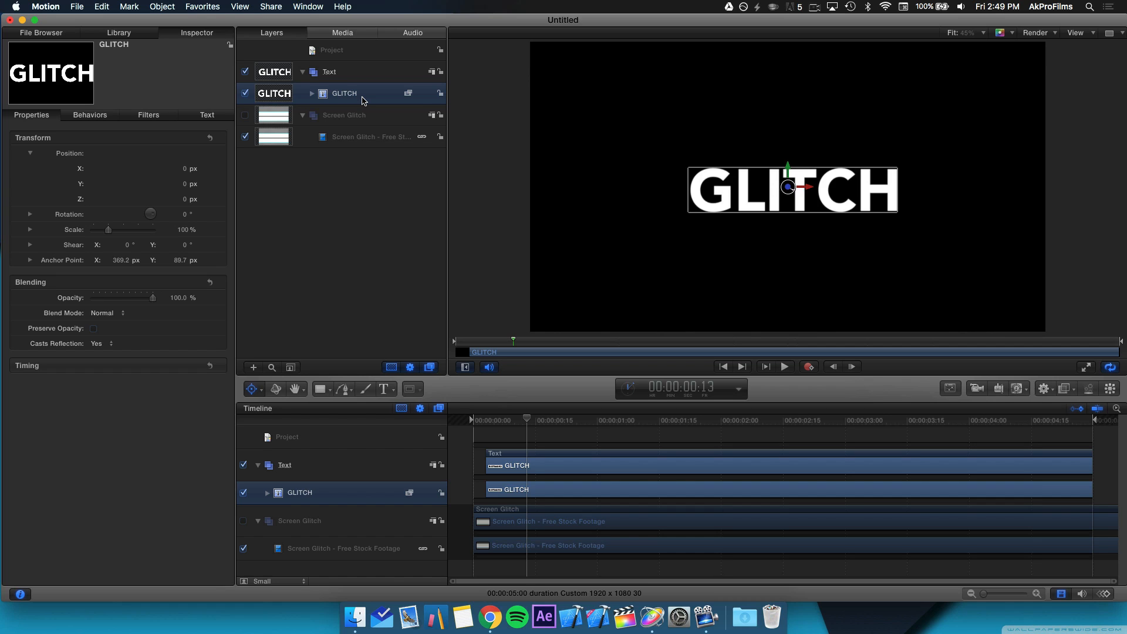
pyautogui.press('super+d')
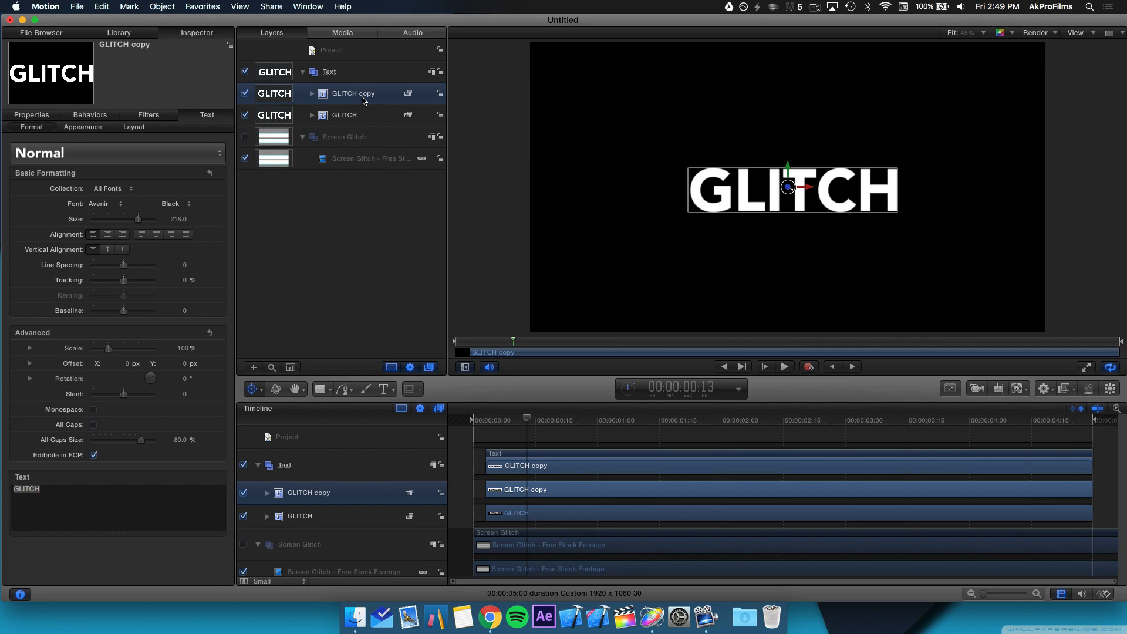
pyautogui.press('super+d')
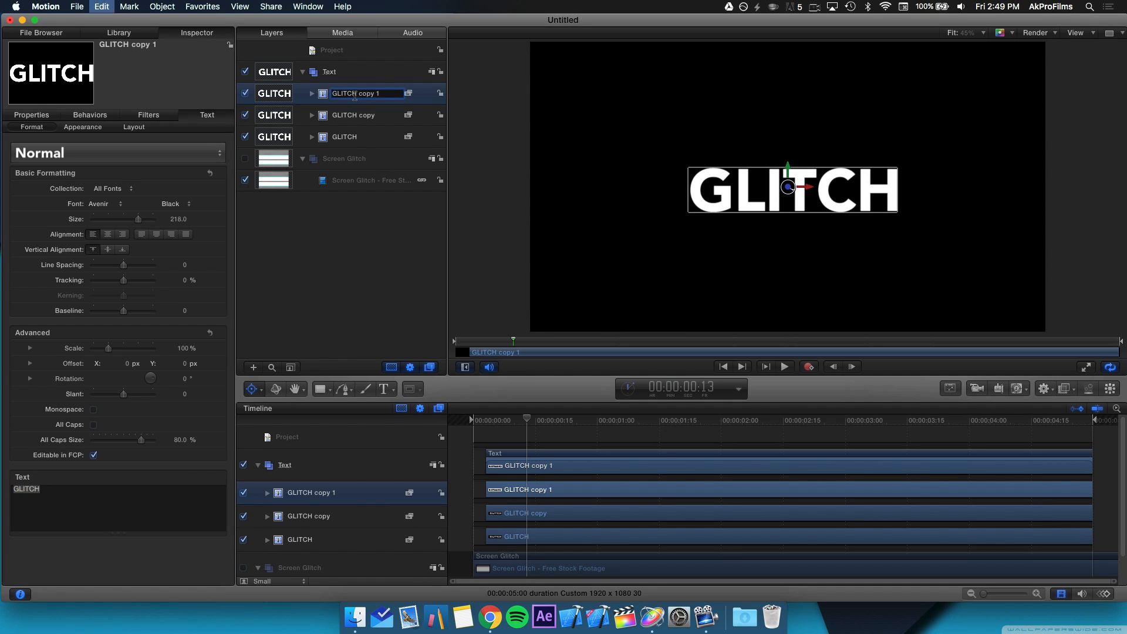
# Rename the newest GLITCH duplicate RED, the other duplicate BLUE and the original text layer GREEN.
pyautogui.doubleClick(356, 95)
pyautogui.write('RED')
pyautogui.press('Return')
pyautogui.doubleClick(358, 116)
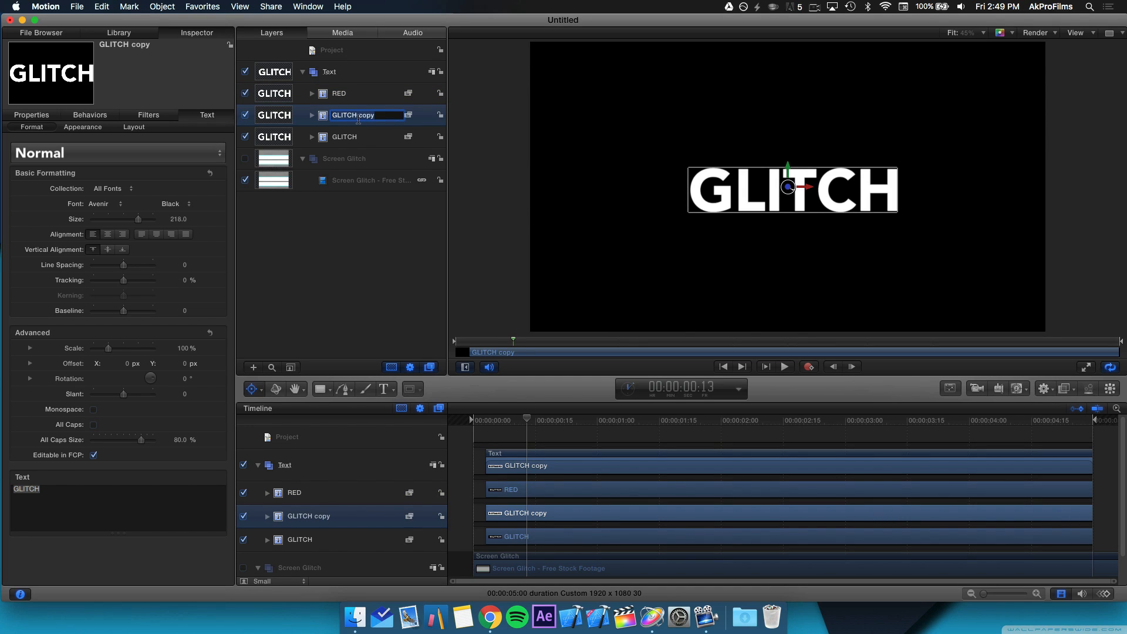
pyautogui.write('BLUE')
pyautogui.press('Return')
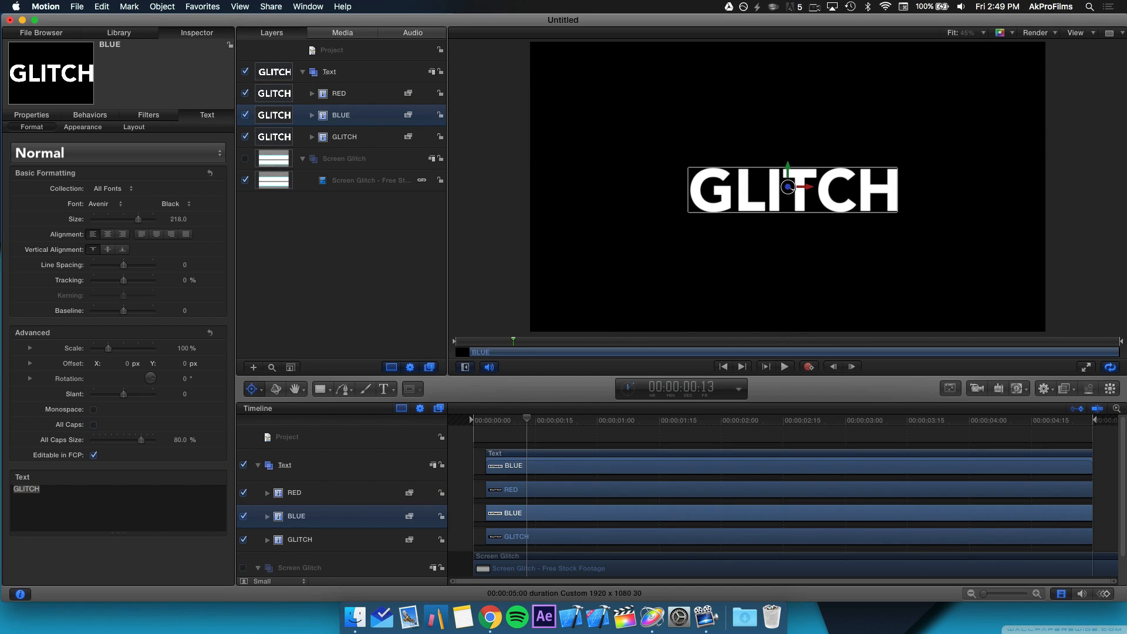
pyautogui.press('Down')
pyautogui.press('Return')
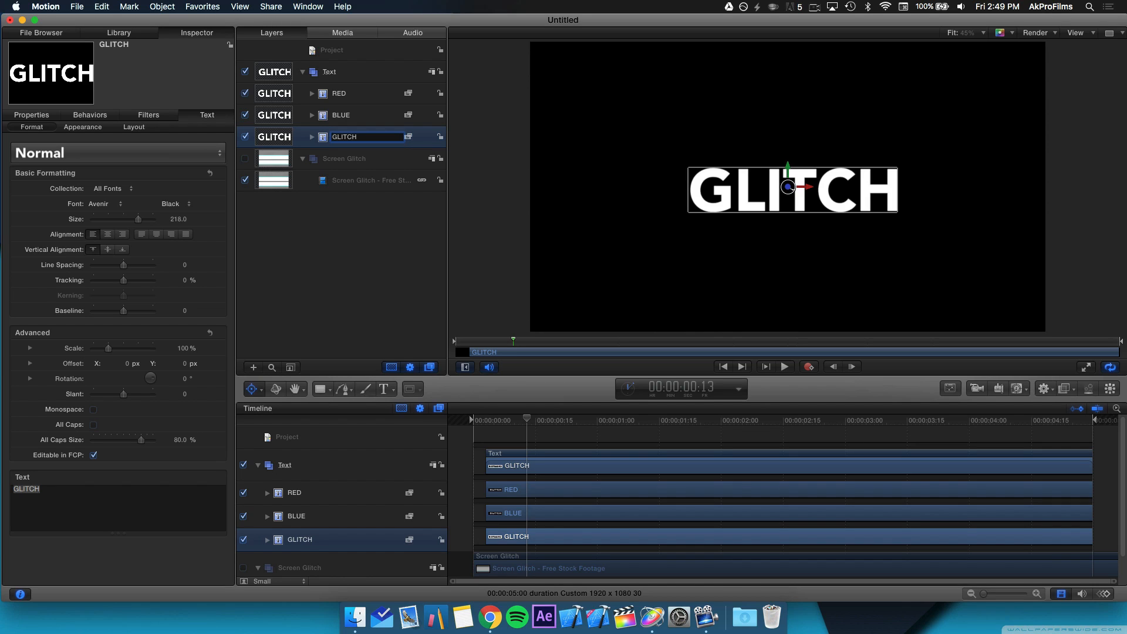
pyautogui.write('GREEN')
pyautogui.press('Return')
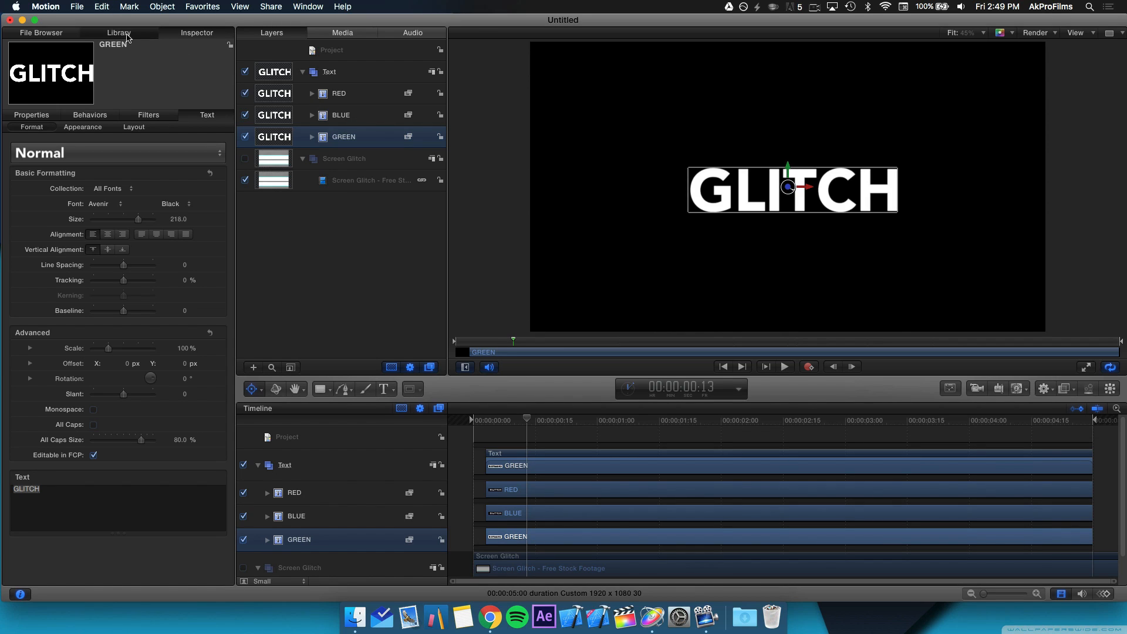
# Search the filter library for "level" and apply the Levels filter to the RED text layer, leaving its filter list collapsed.
pyautogui.click(123, 33)
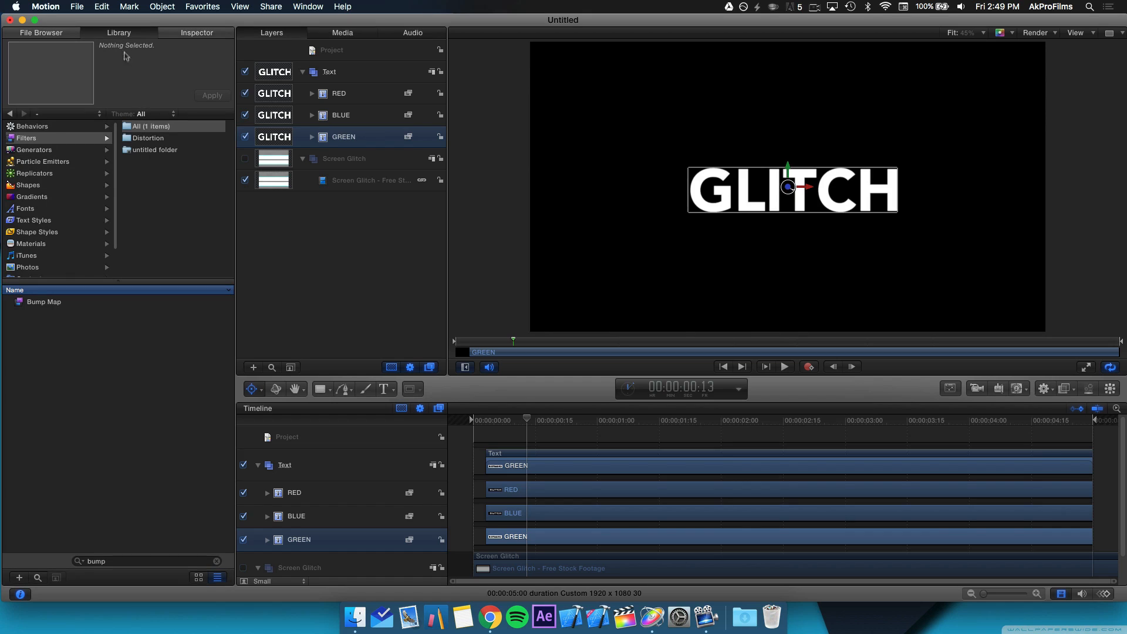
pyautogui.click(117, 560)
pyautogui.write('level')
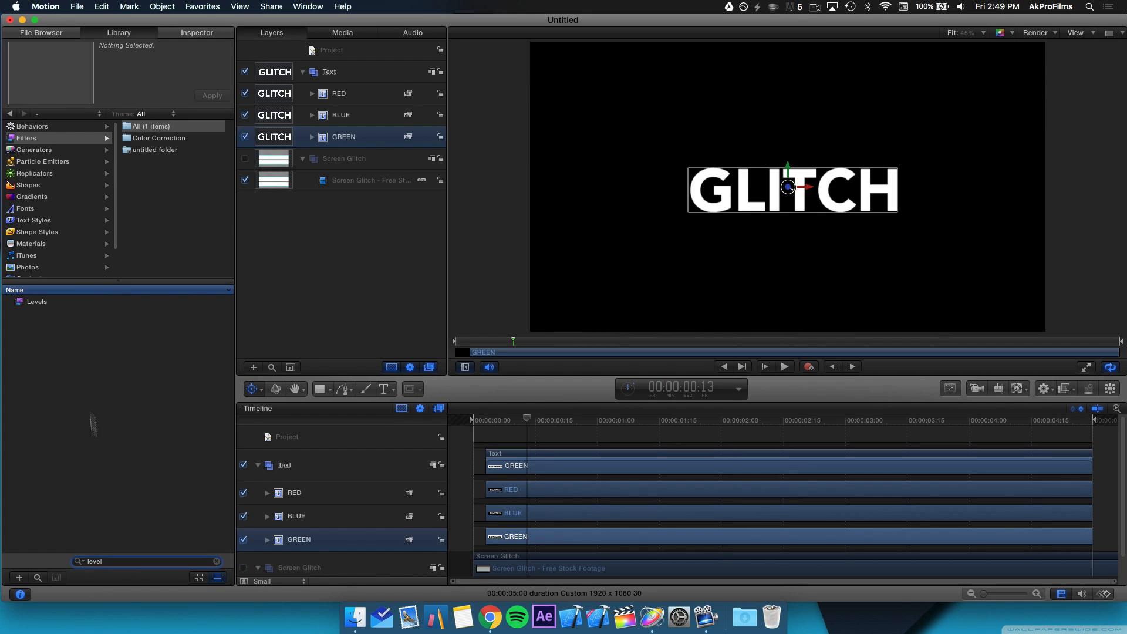
pyautogui.click(61, 303)
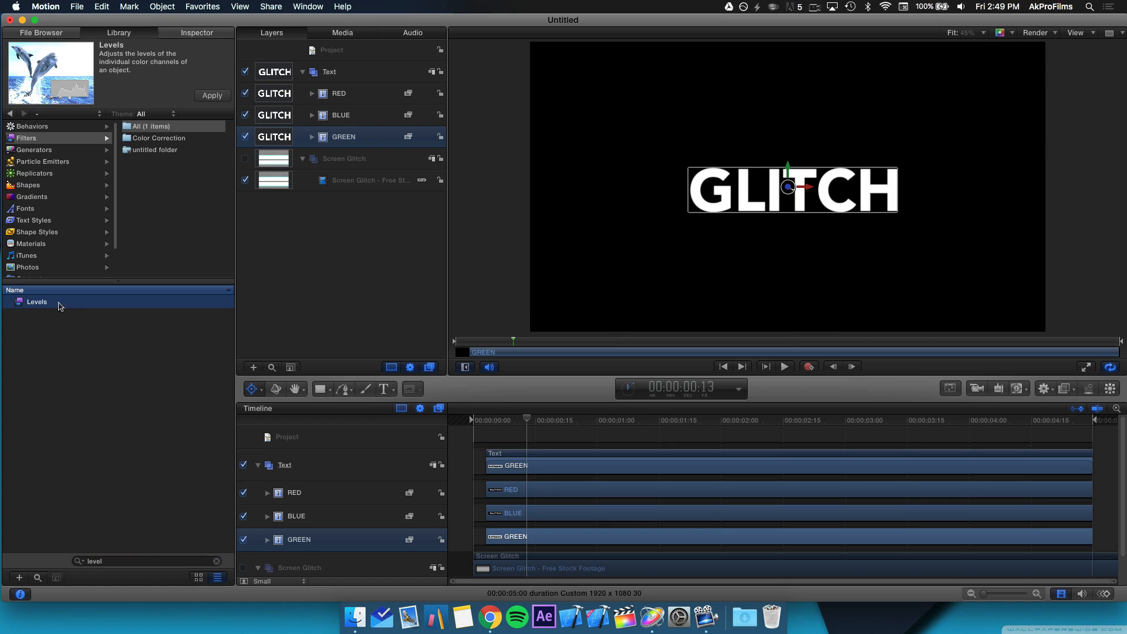
pyautogui.moveTo(61, 304); pyautogui.dragTo(354, 97)
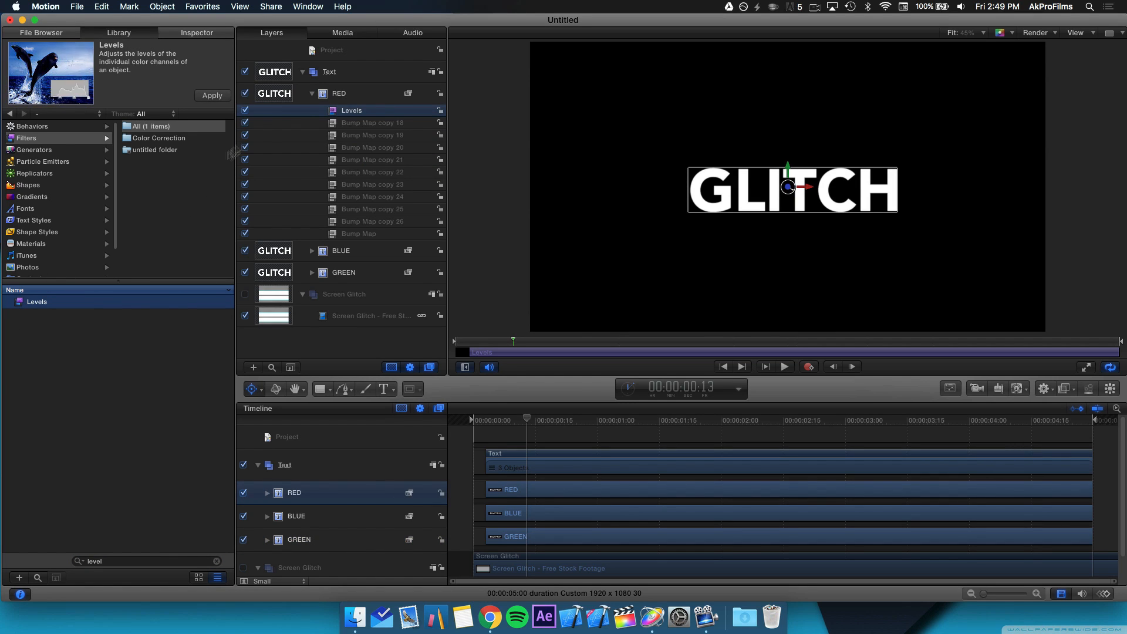
pyautogui.click(312, 94)
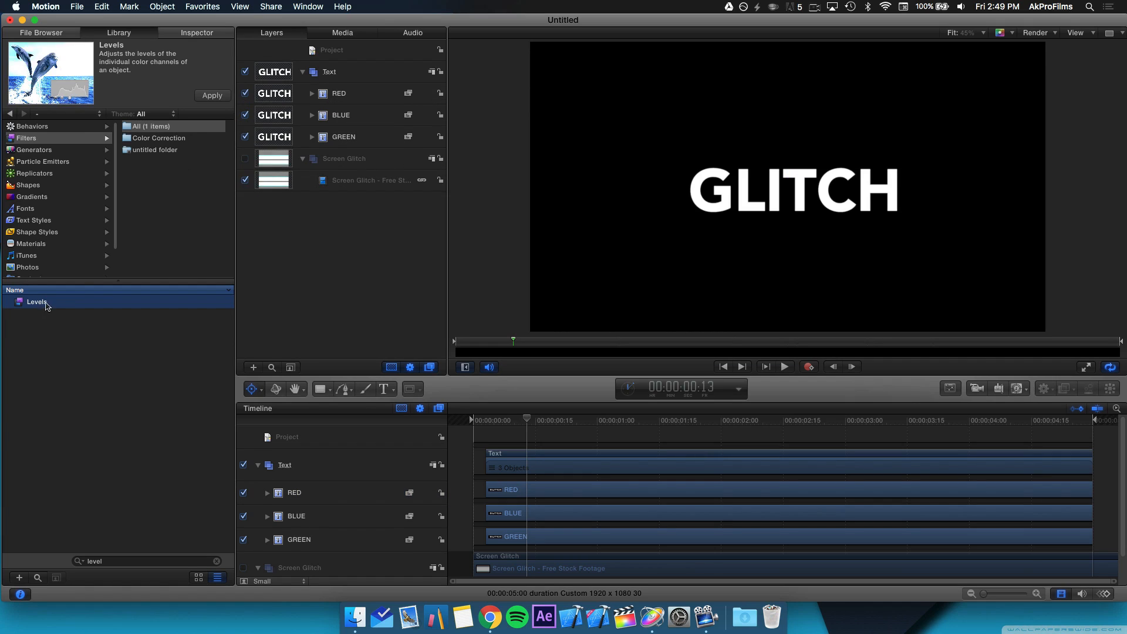
# Apply the Levels filter to the BLUE and GREEN text layers and collapse their filter lists.
pyautogui.moveTo(41, 301); pyautogui.dragTo(321, 118)
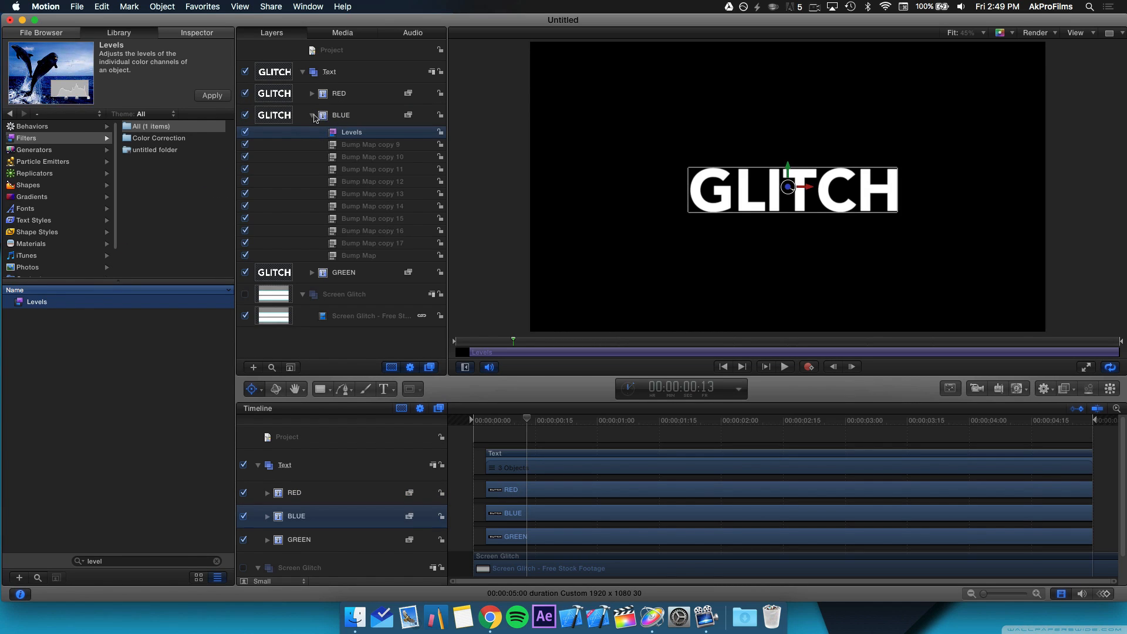
pyautogui.click(311, 115)
pyautogui.moveTo(30, 304); pyautogui.dragTo(346, 139)
pyautogui.click(312, 137)
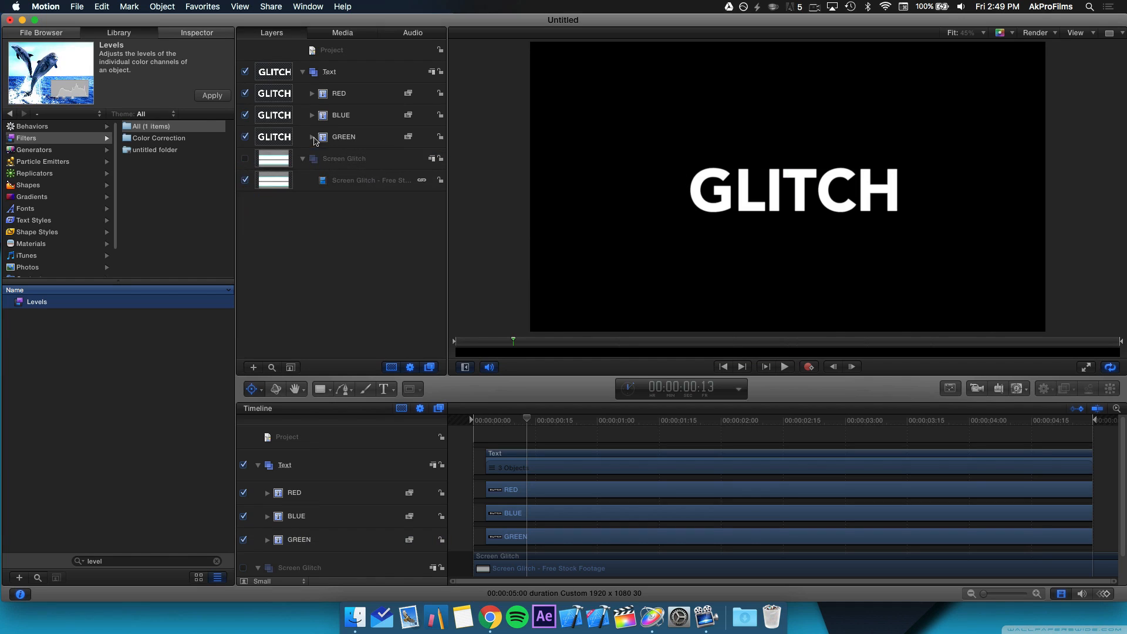
# Set White In and White Out to 0 for the green and blue channels in the RED layer's Levels filter.
pyautogui.click(334, 95)
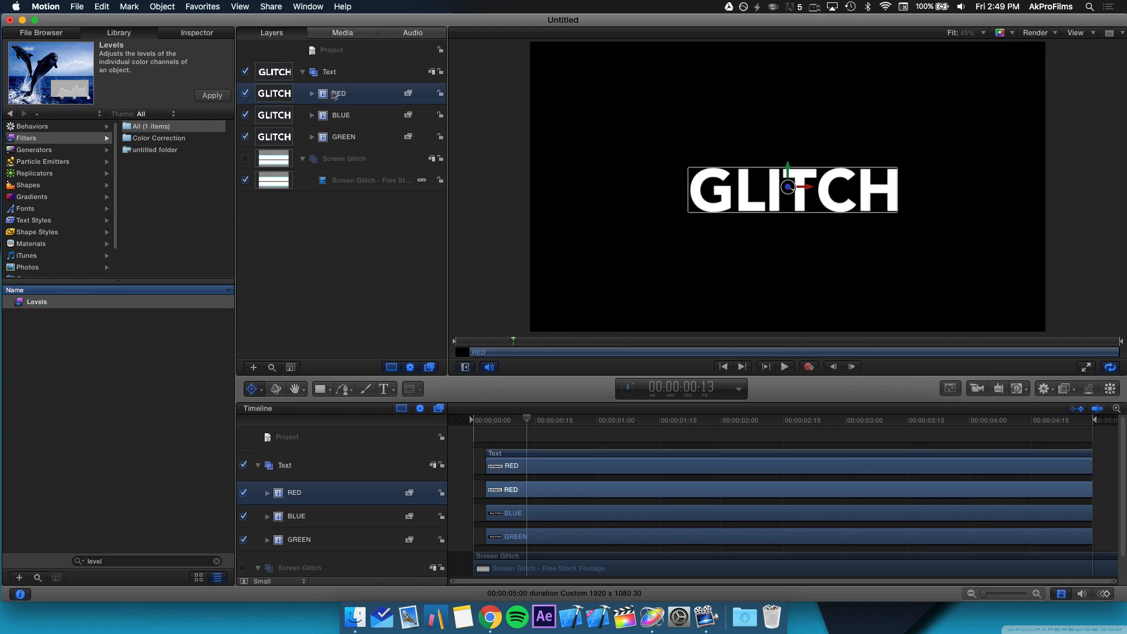
pyautogui.click(176, 34)
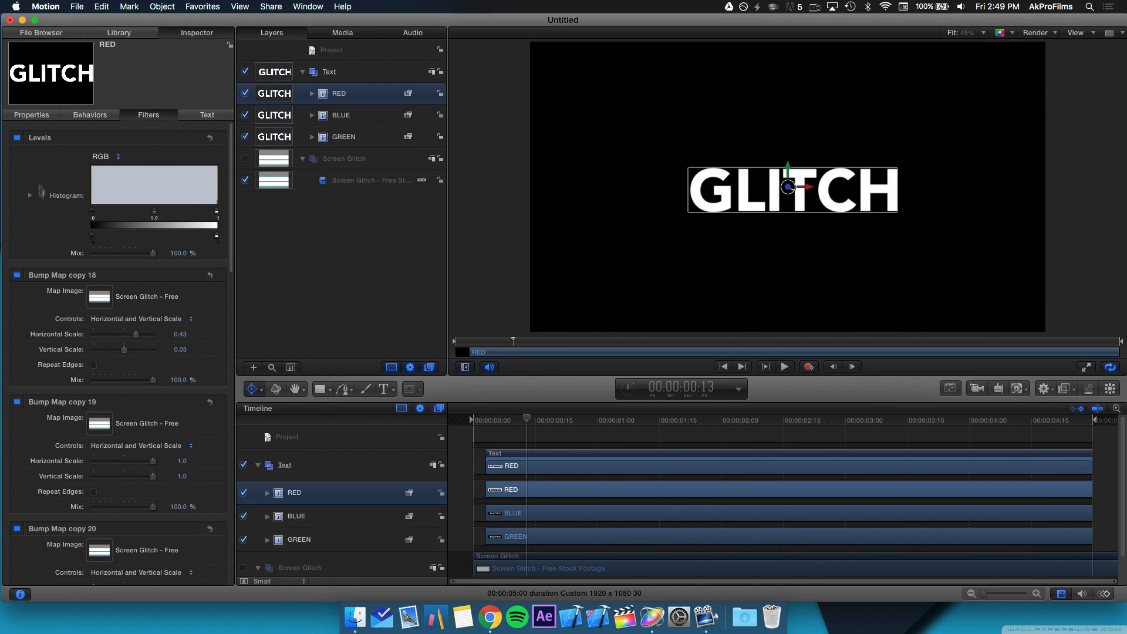
pyautogui.click(29, 196)
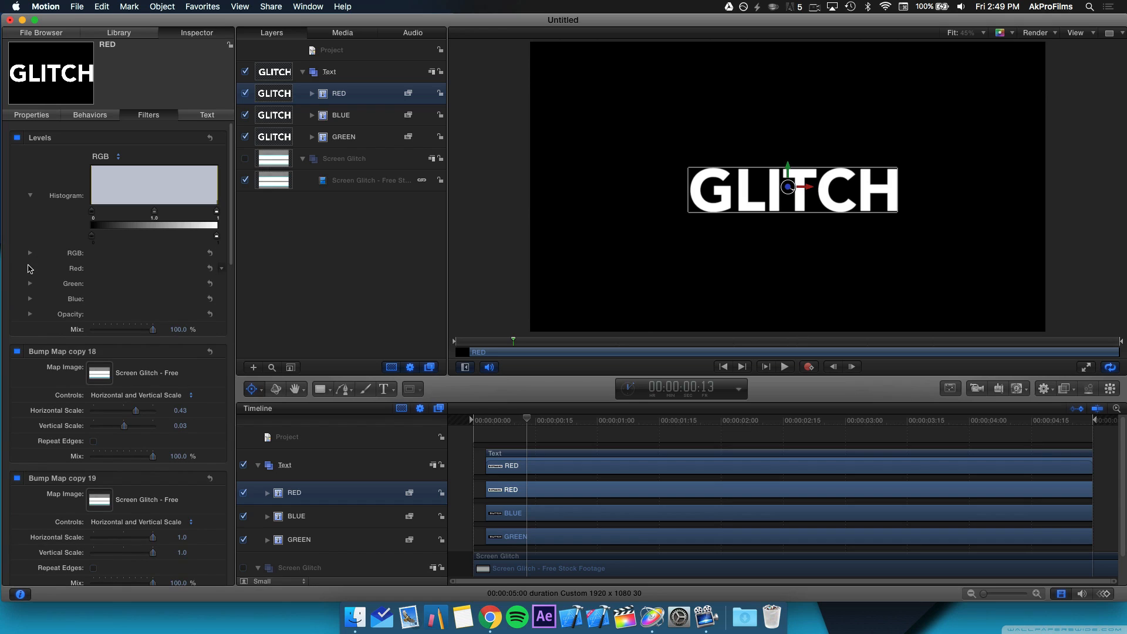
pyautogui.click(29, 268)
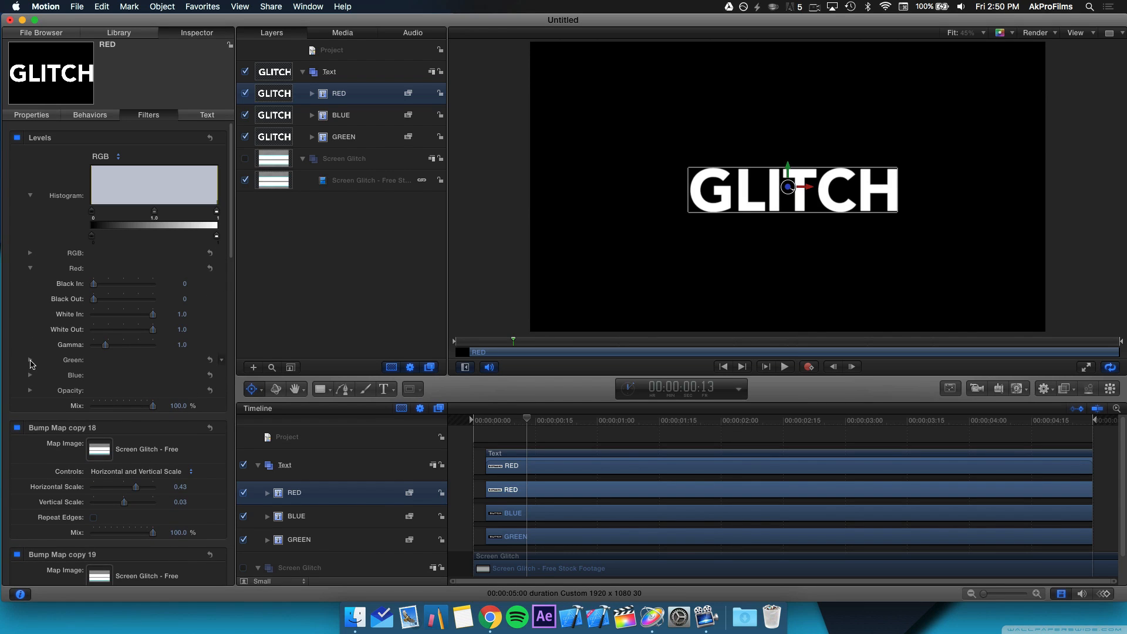
pyautogui.click(30, 361)
pyautogui.click(29, 451)
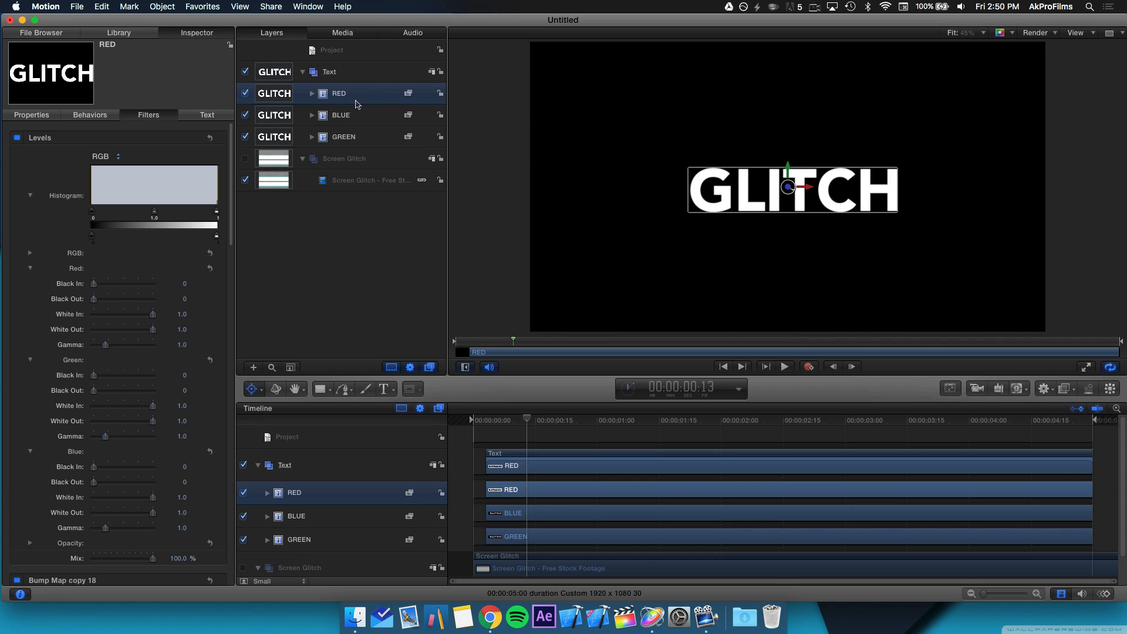
pyautogui.scroll(-2, 176, 340)
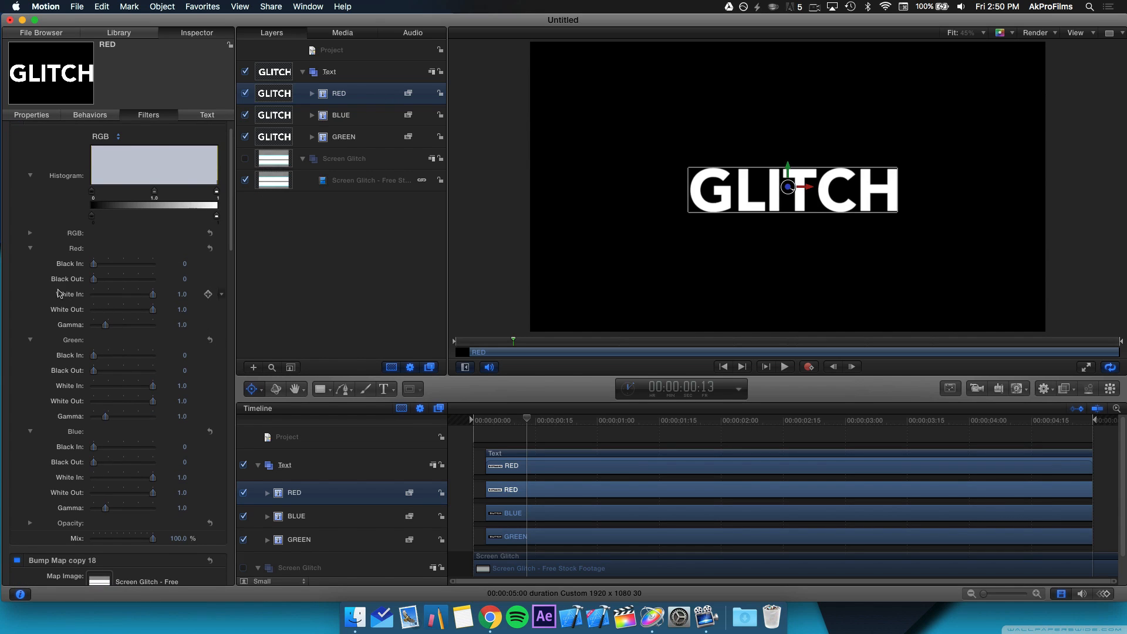
pyautogui.scroll(-1, 97, 358)
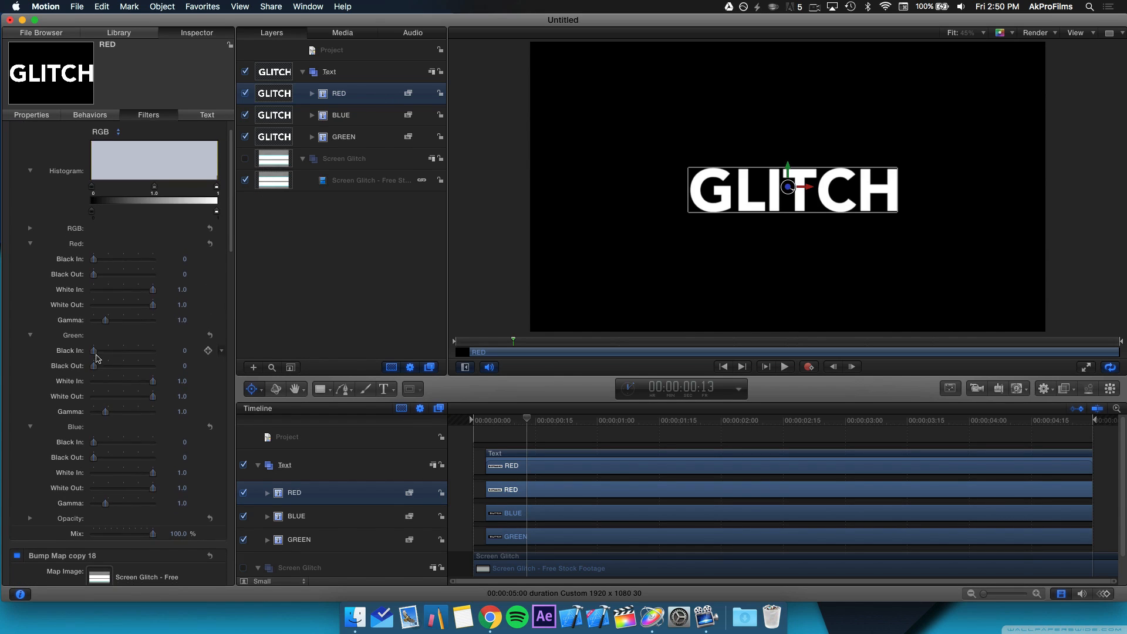
pyautogui.scroll(-2, 97, 358)
pyautogui.moveTo(153, 365); pyautogui.dragTo(93, 382)
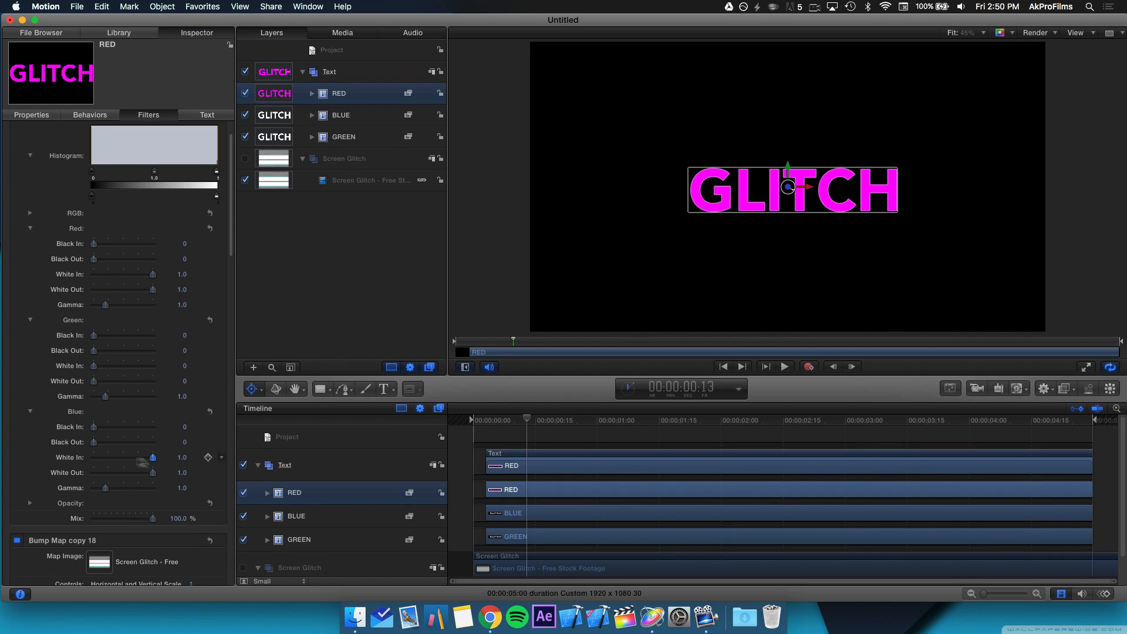
pyautogui.moveTo(153, 458)
pyautogui.mouseDown()
pyautogui.moveTo(93, 457)
pyautogui.moveTo(140, 473)
pyautogui.mouseUp()
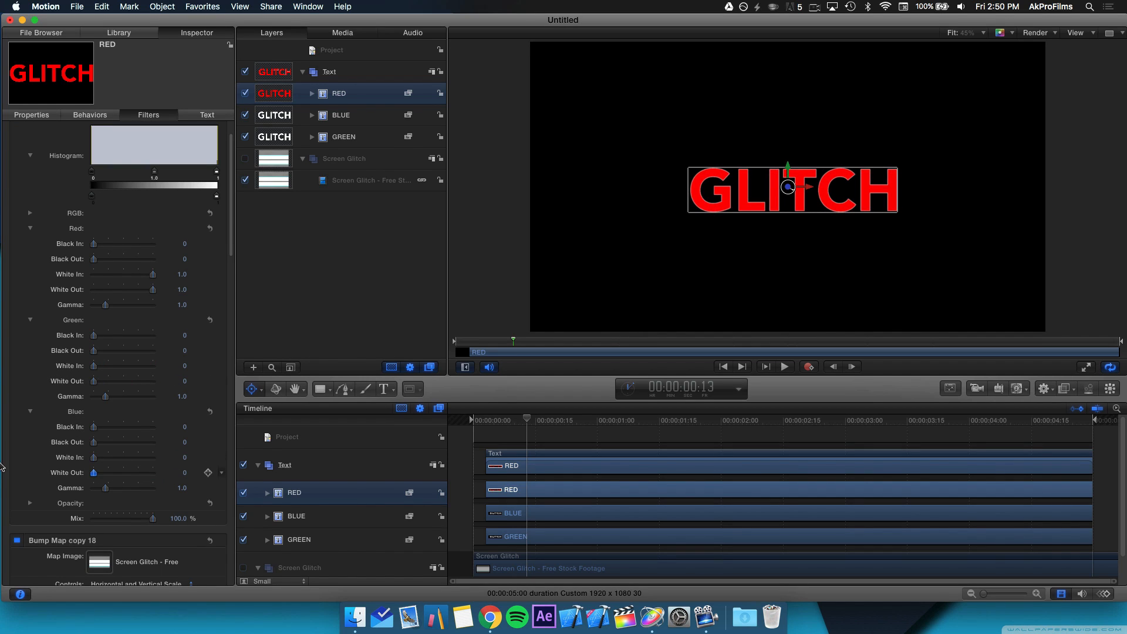
# Set White In and White Out to 0 for the red and green channels in the BLUE layer's Levels filter.
pyautogui.click(356, 116)
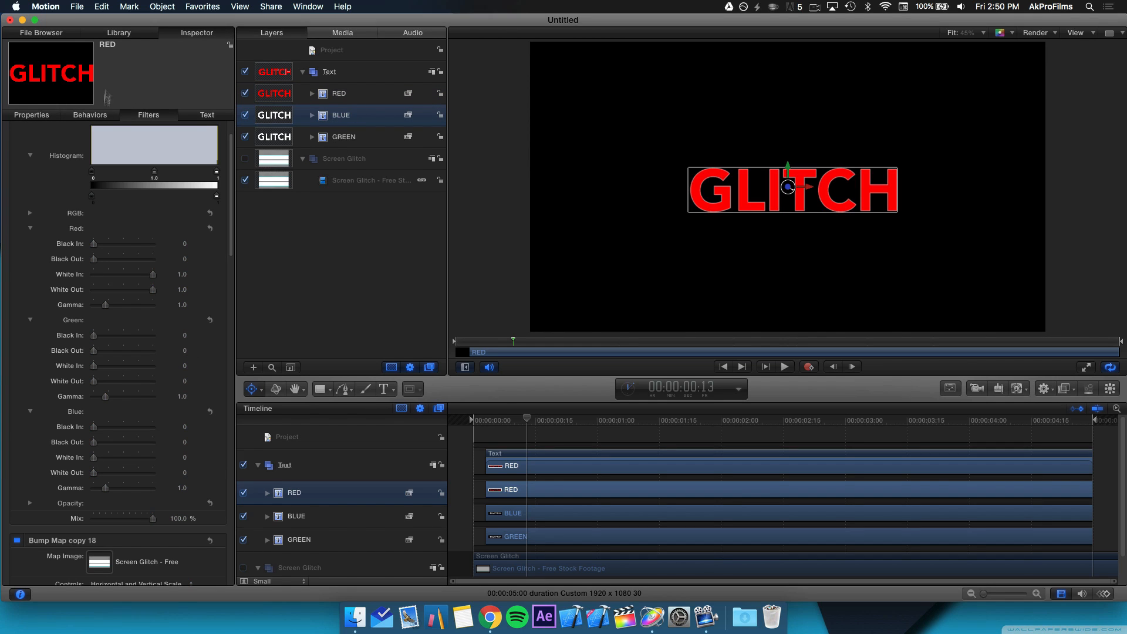
pyautogui.click(116, 33)
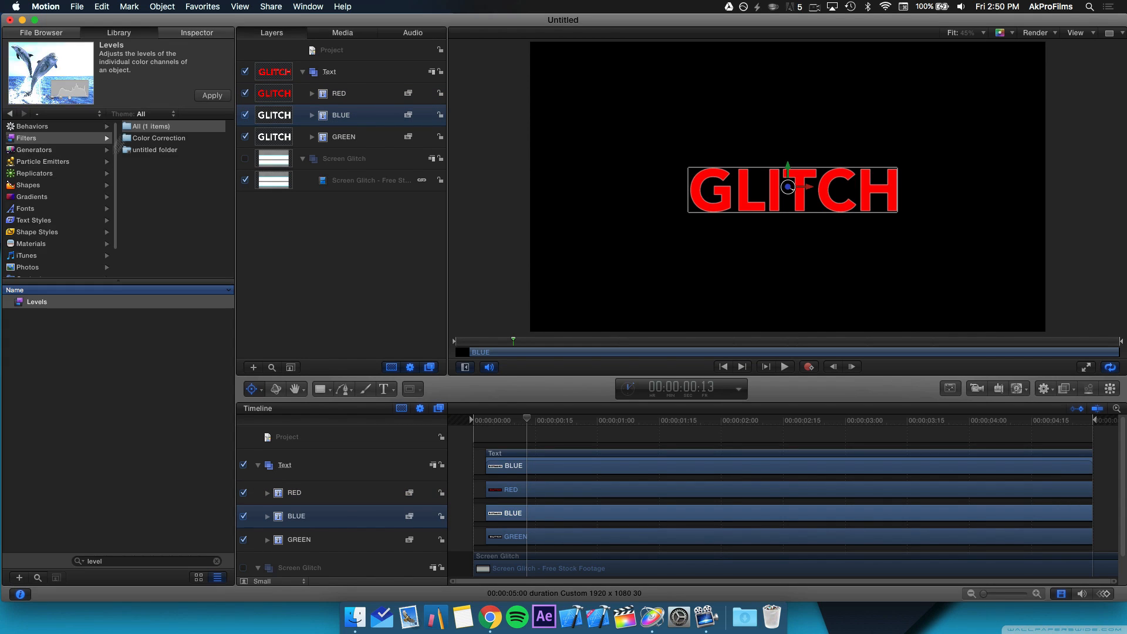
pyautogui.click(197, 32)
pyautogui.click(142, 113)
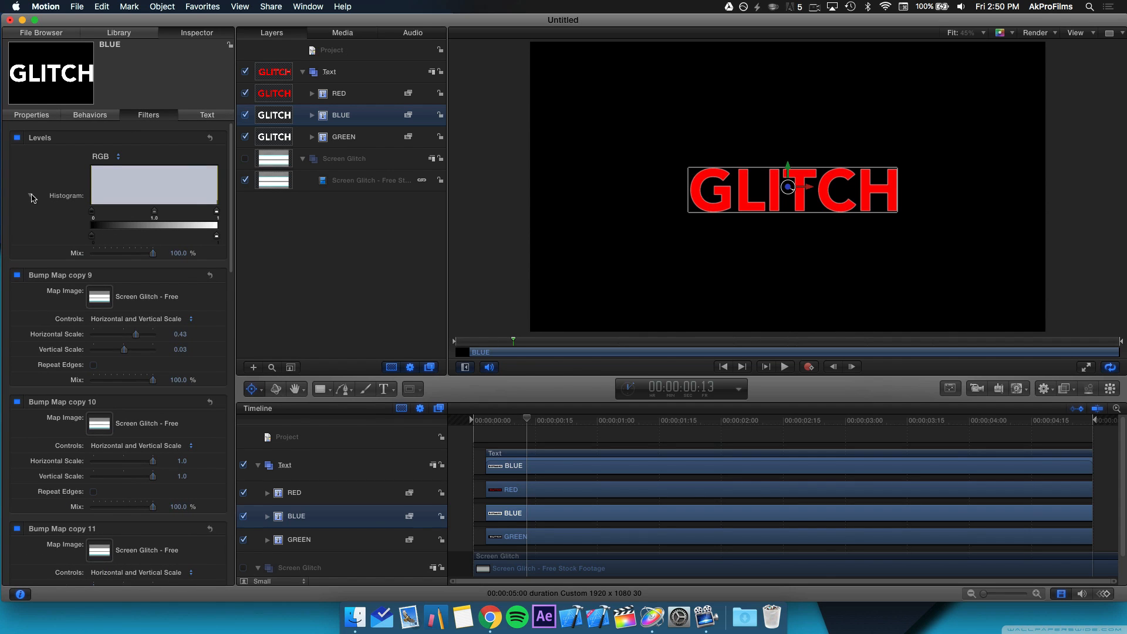
pyautogui.click(30, 196)
pyautogui.scroll(-3, 126, 296)
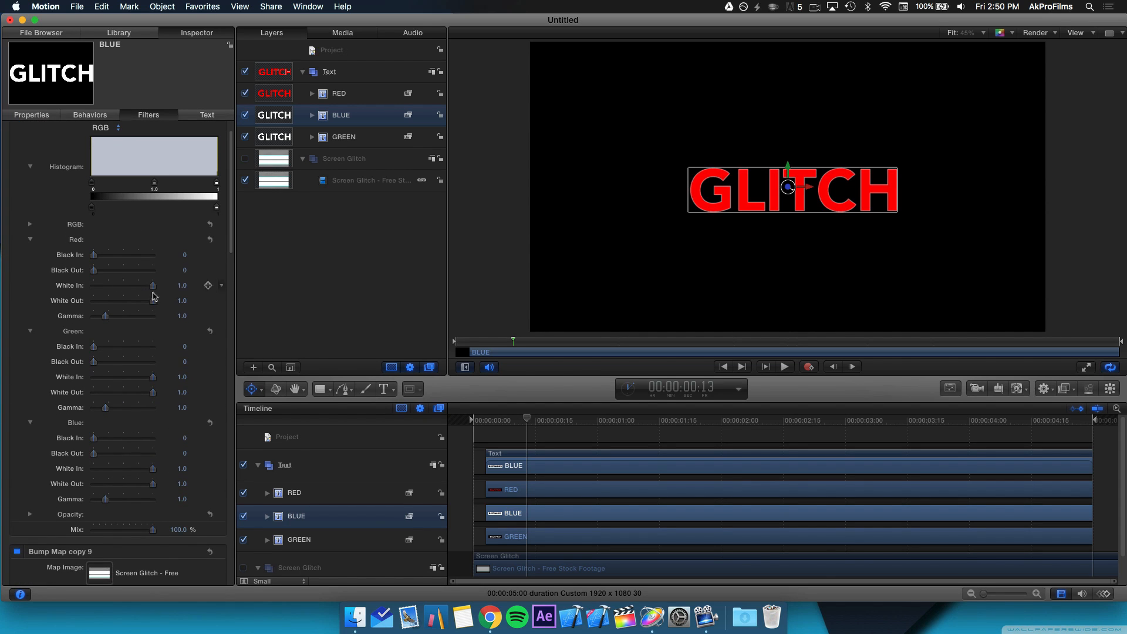
pyautogui.moveTo(152, 282); pyautogui.dragTo(81, 283)
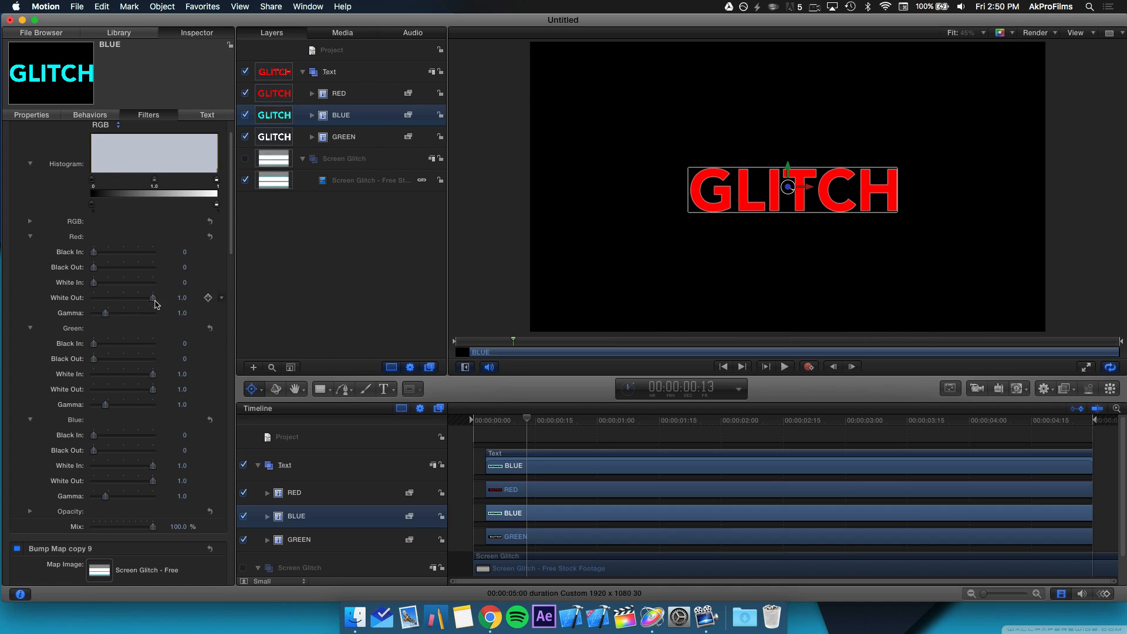
pyautogui.moveTo(153, 298); pyautogui.dragTo(54, 290)
pyautogui.moveTo(152, 374); pyautogui.dragTo(2, 381)
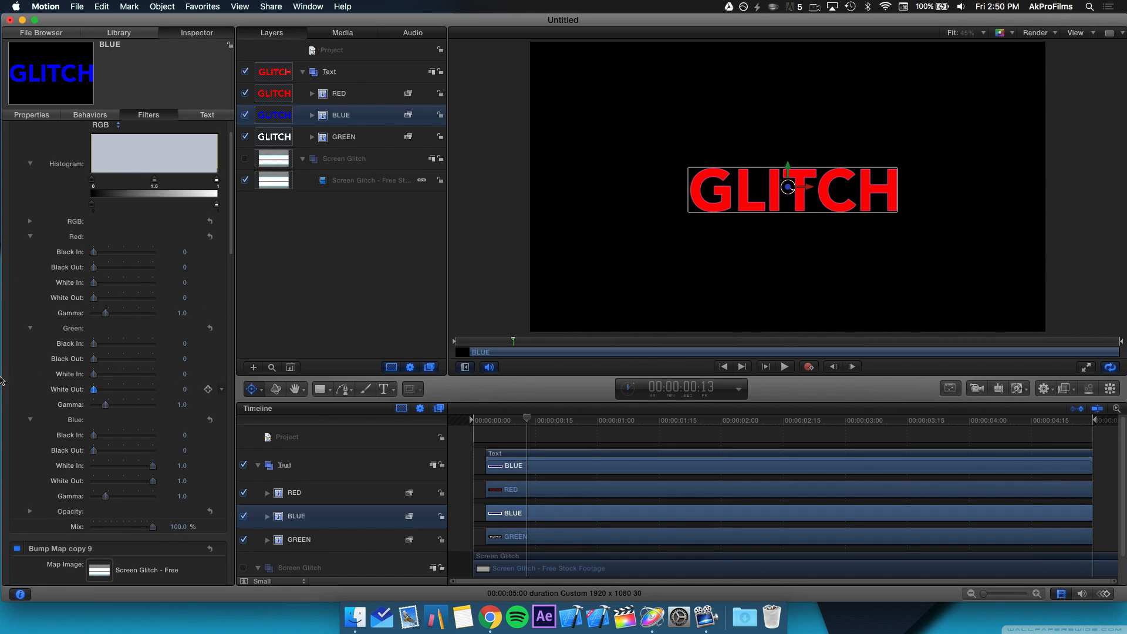
# Set White In and White Out to 0 for the red and blue channels in the GREEN layer's Levels filter, and deselect the layer.
pyautogui.click(343, 134)
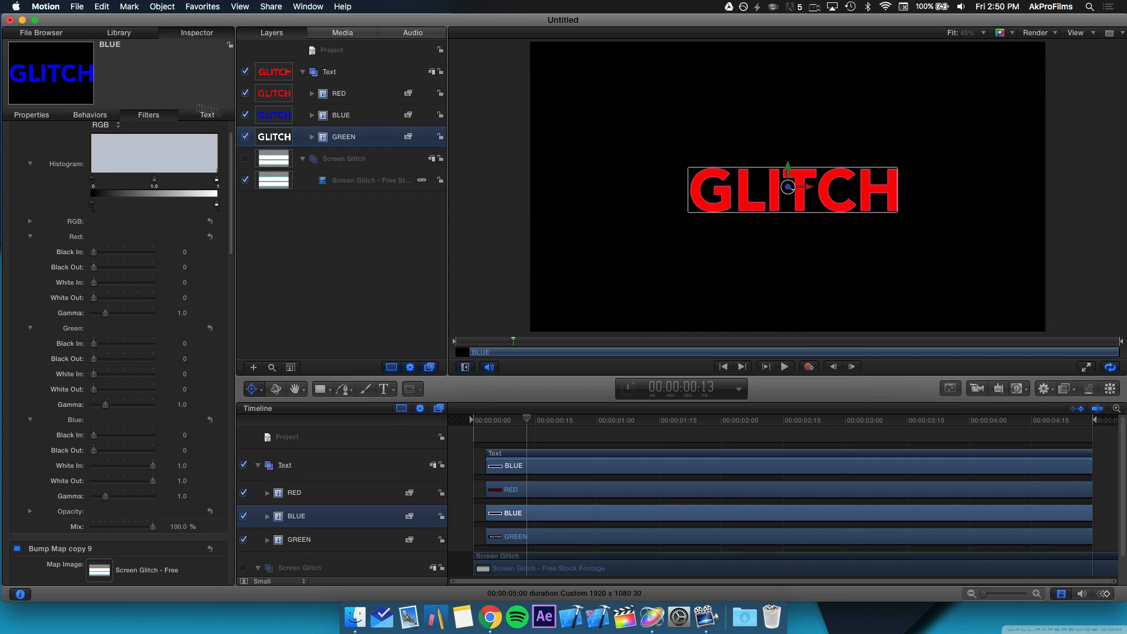
pyautogui.click(138, 115)
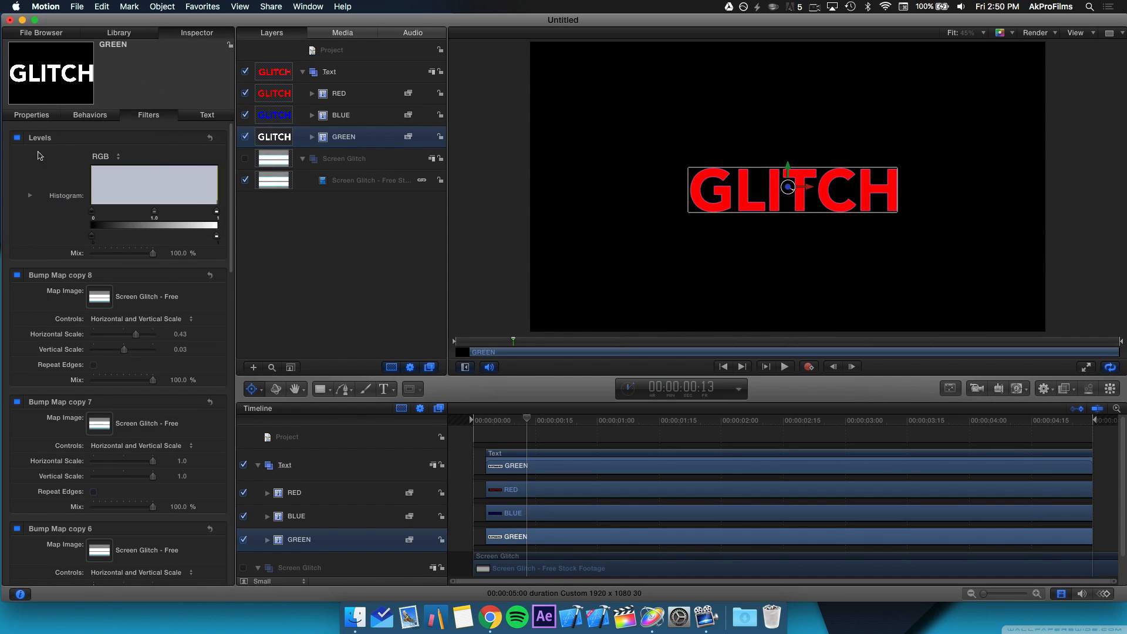
pyautogui.click(30, 196)
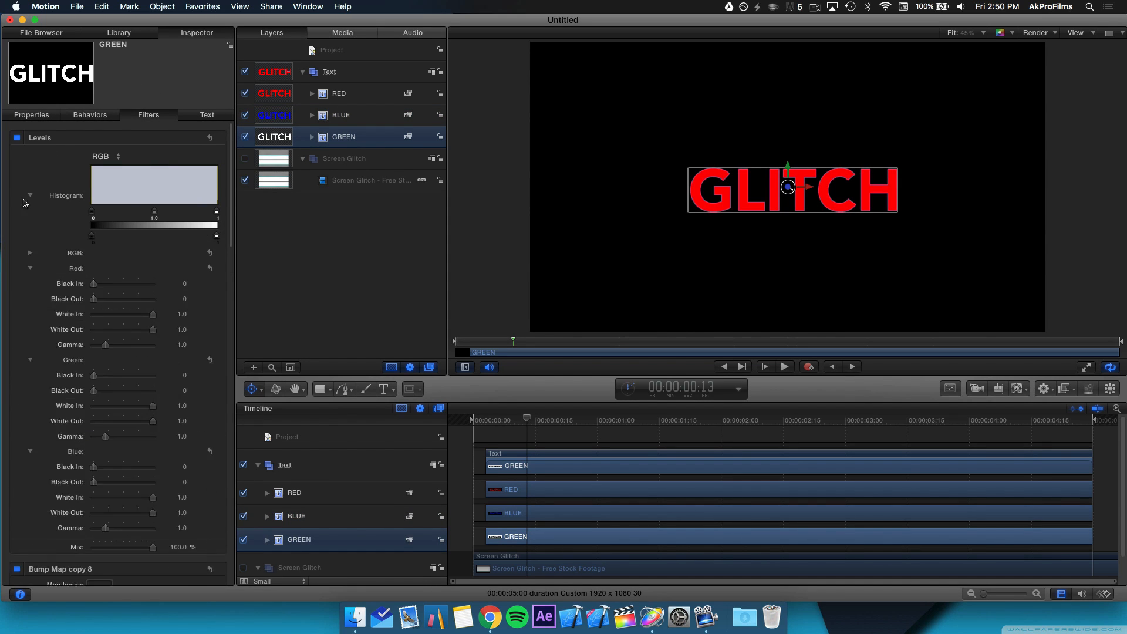
pyautogui.scroll(-2, 149, 311)
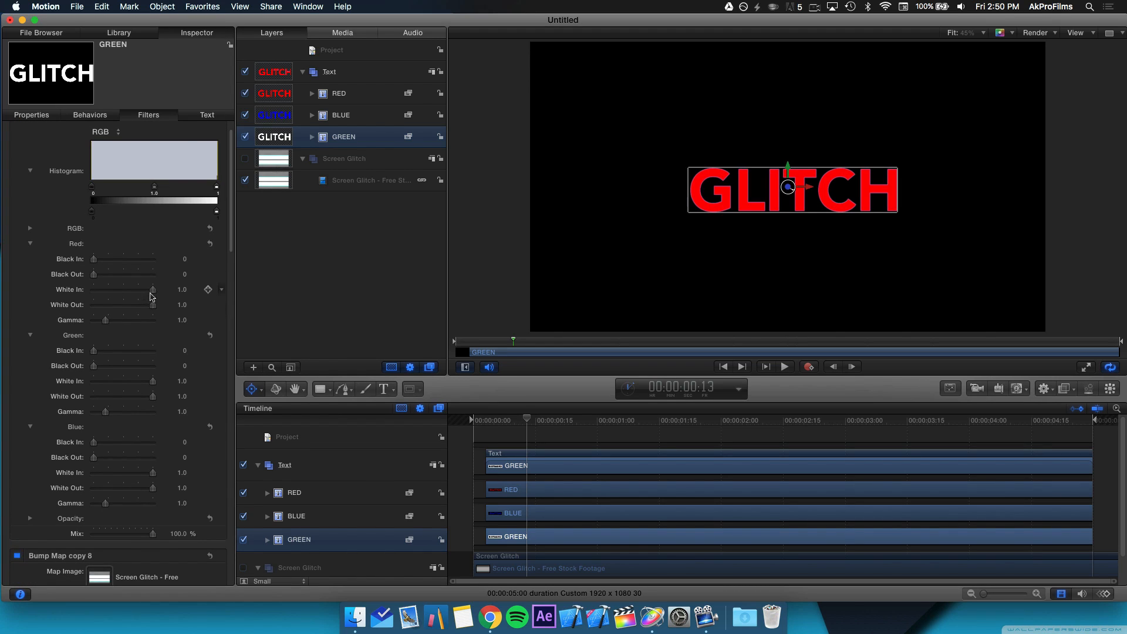
pyautogui.moveTo(152, 289); pyautogui.dragTo(93, 304)
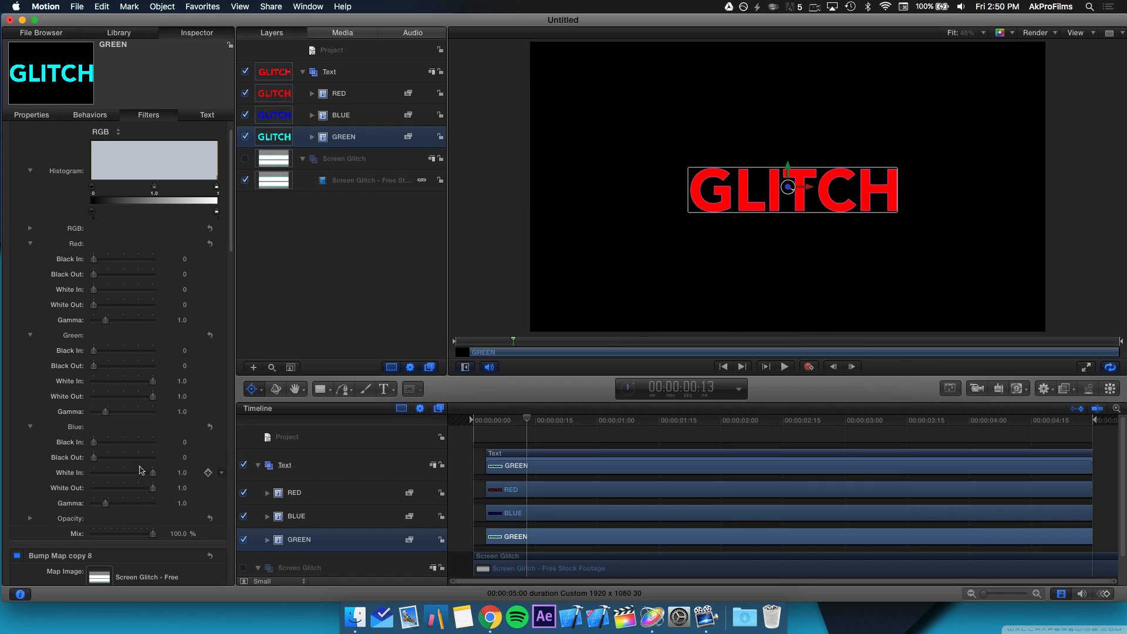
pyautogui.moveTo(152, 473); pyautogui.dragTo(3, 443)
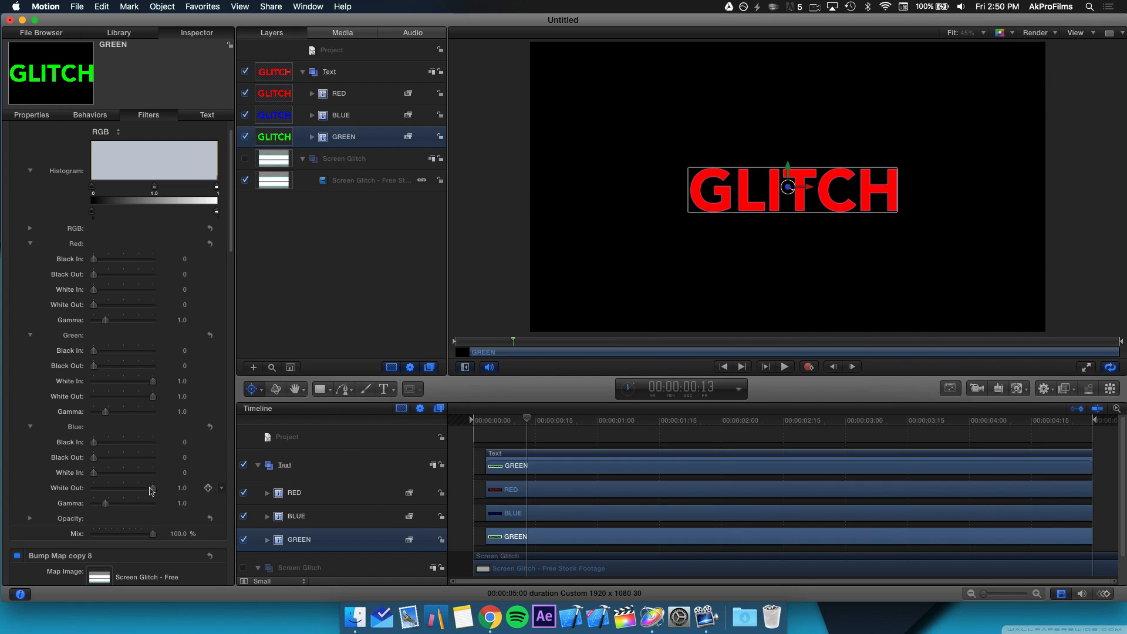
pyautogui.moveTo(152, 491); pyautogui.dragTo(93, 487)
pyautogui.click(319, 279)
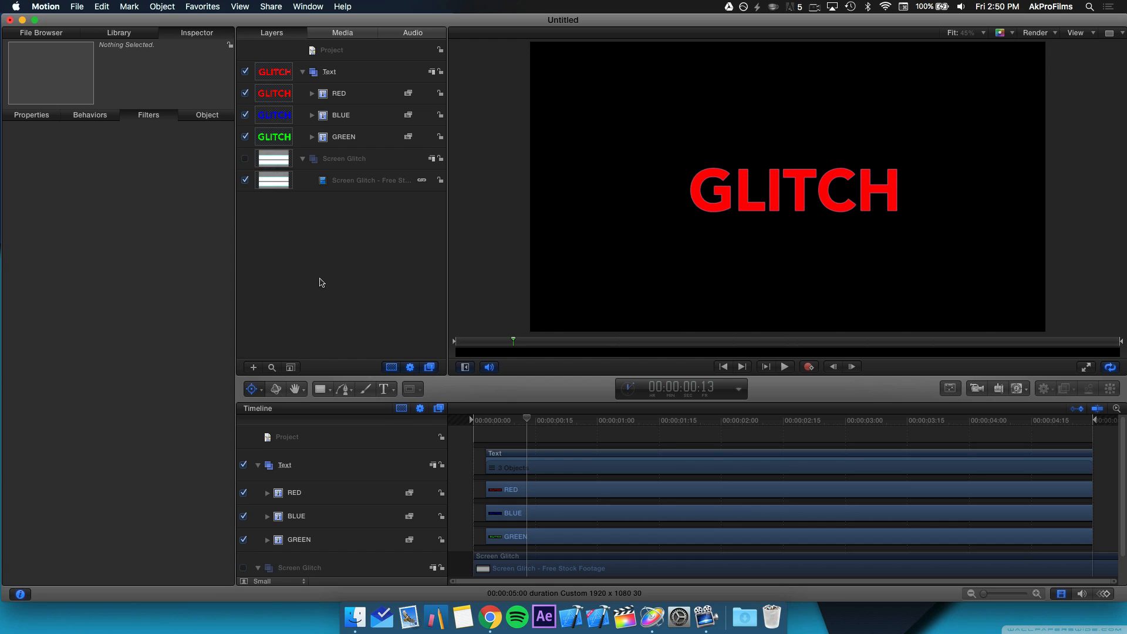
pyautogui.click(345, 98)
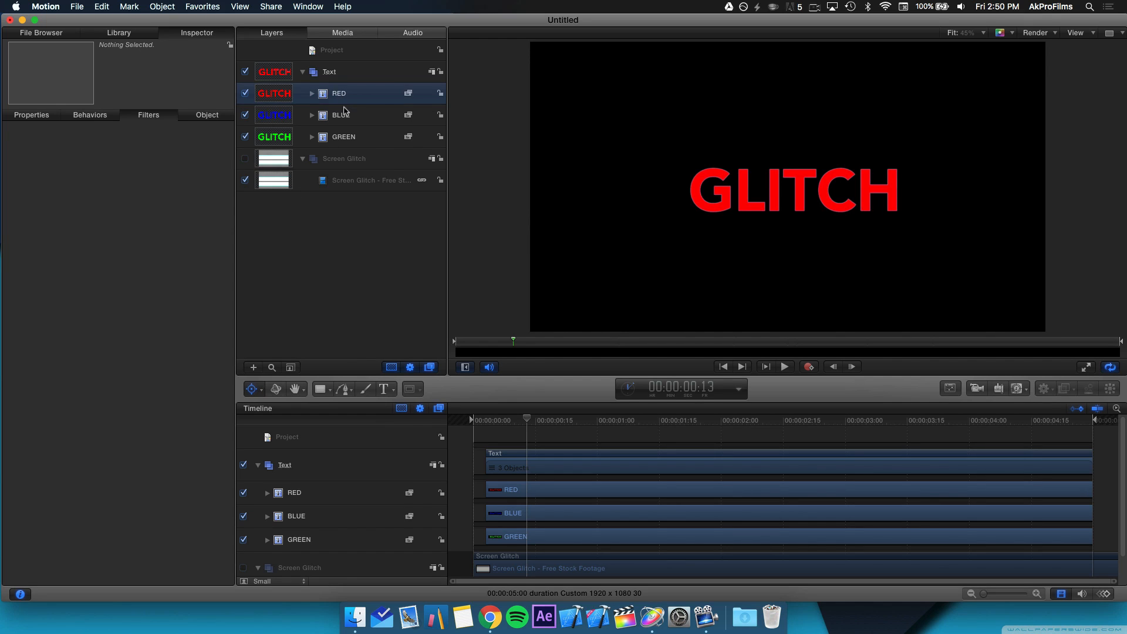
pyautogui.click(346, 115)
pyautogui.click(351, 139)
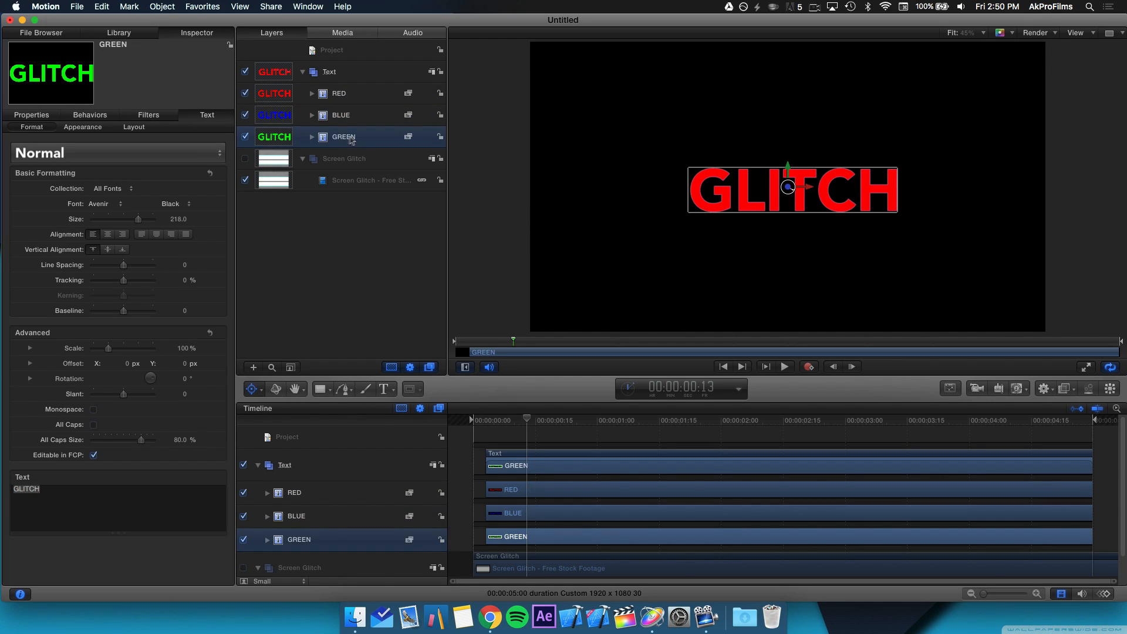
# Set the RED text layer's blend mode to Screen.
pyautogui.click(339, 93)
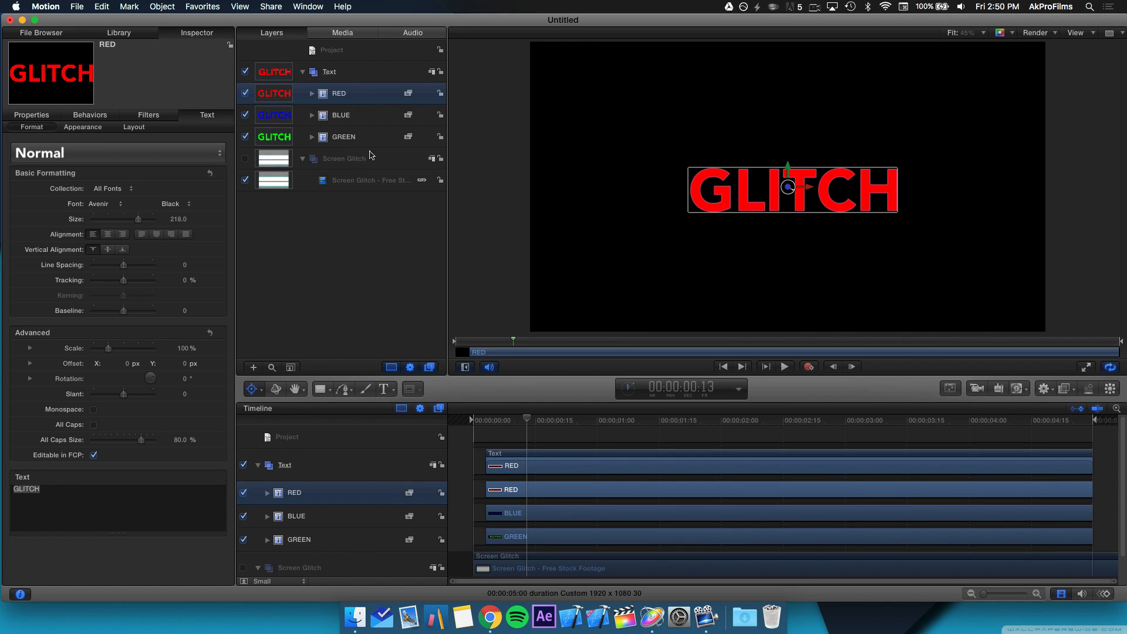
pyautogui.click(33, 115)
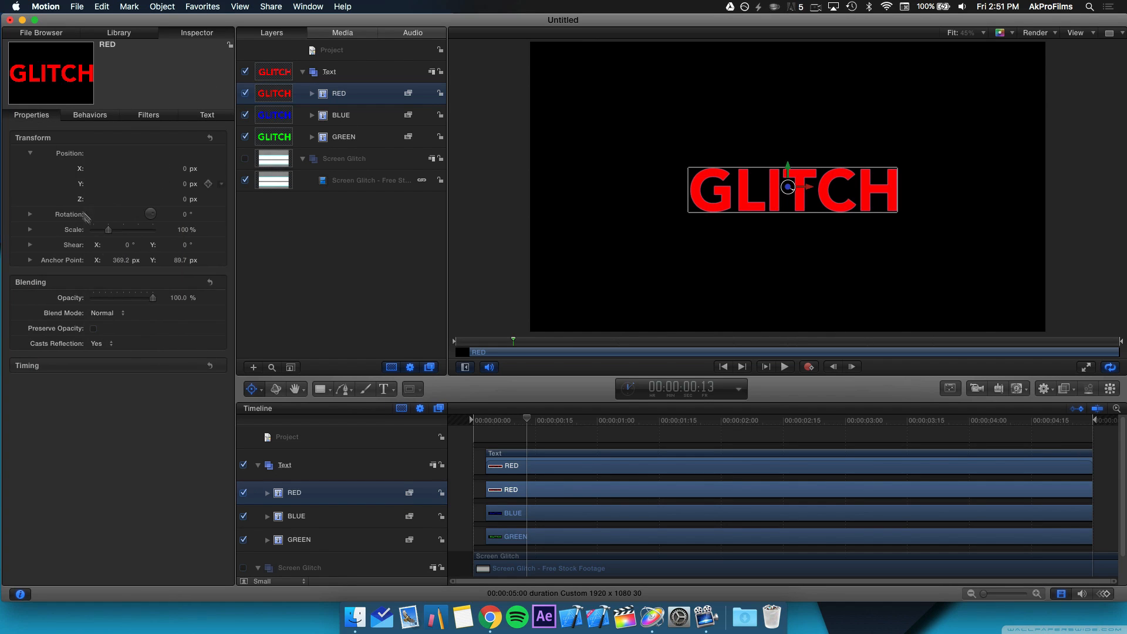
pyautogui.click(101, 313)
pyautogui.click(124, 402)
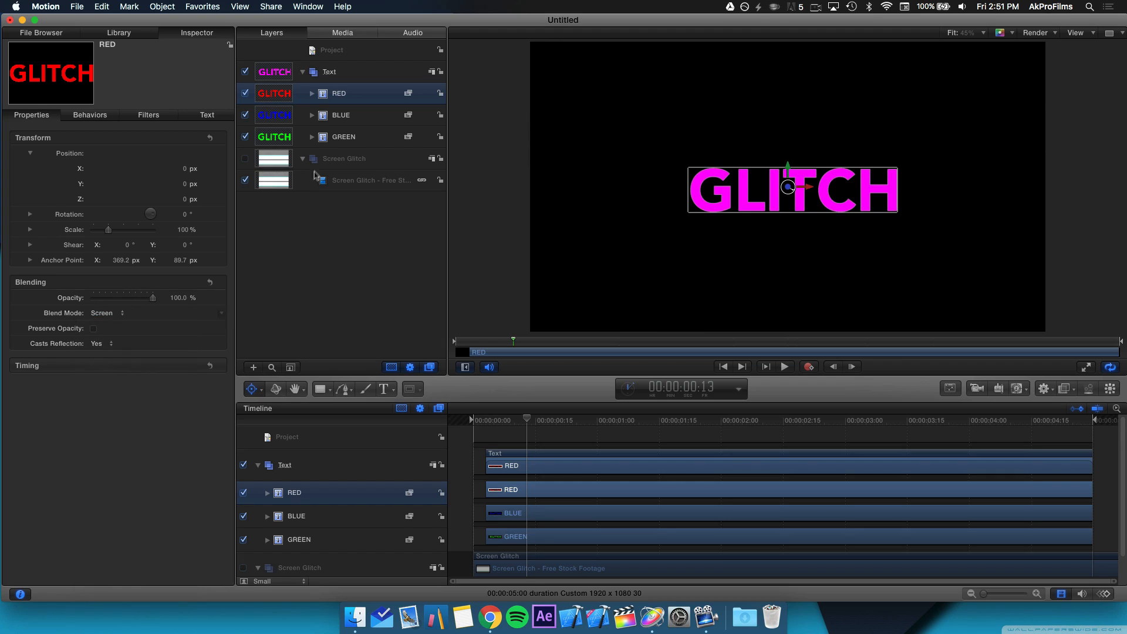
# Set the BLUE text layer's blend mode to Screen.
pyautogui.click(339, 117)
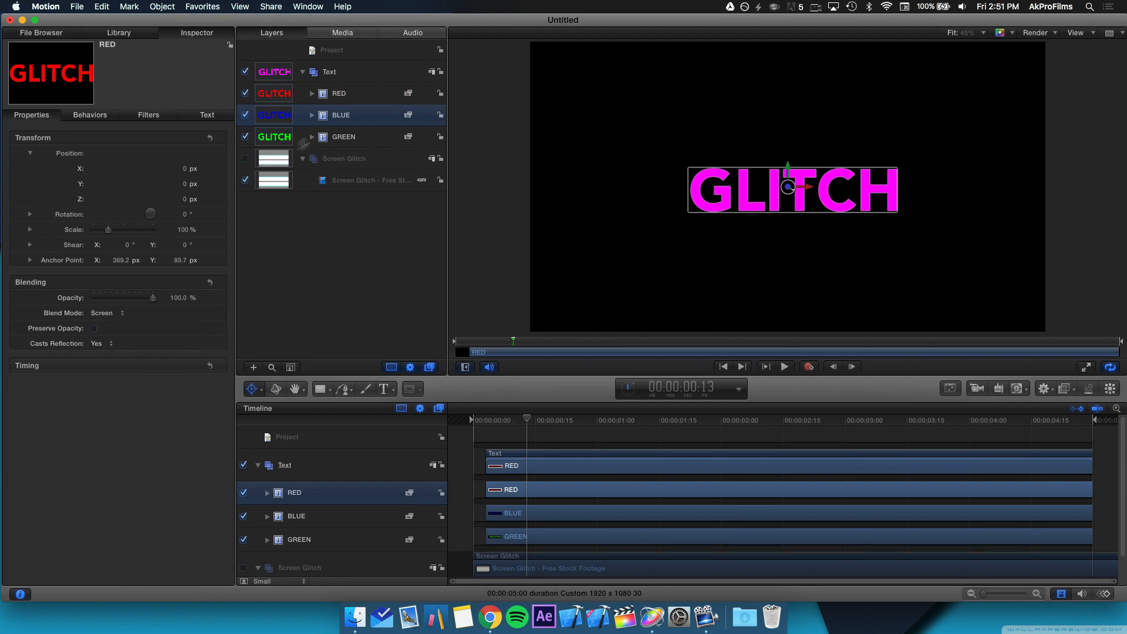
pyautogui.click(107, 311)
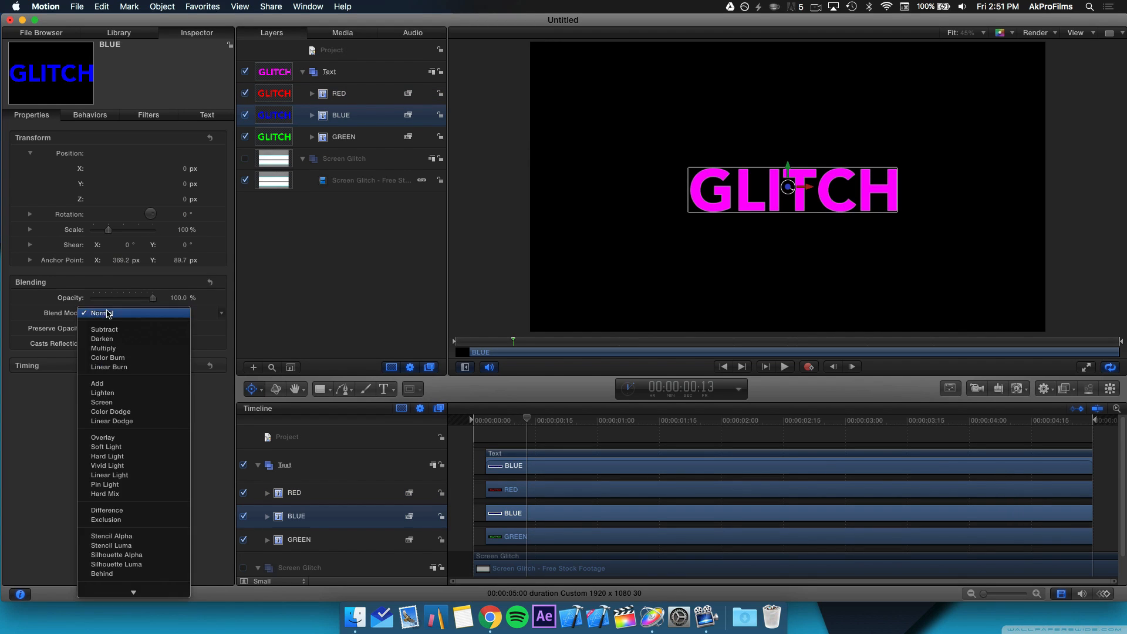
pyautogui.click(131, 402)
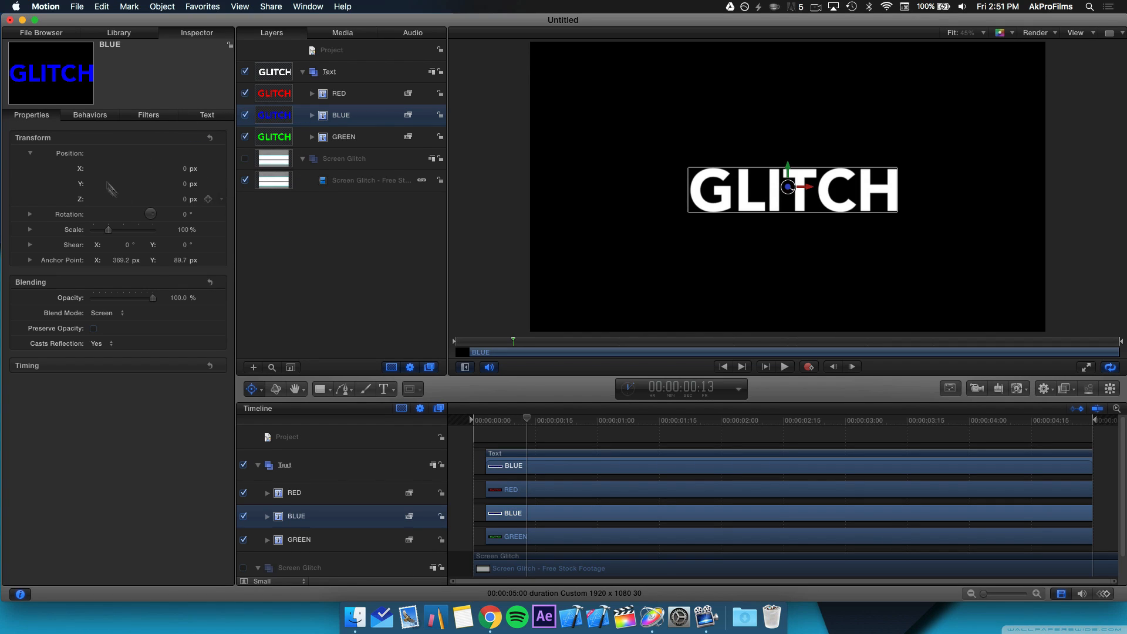
pyautogui.moveTo(186, 171)
pyautogui.mouseDown()
pyautogui.moveTo(147, 171)
pyautogui.moveTo(188, 171)
pyautogui.mouseUp()
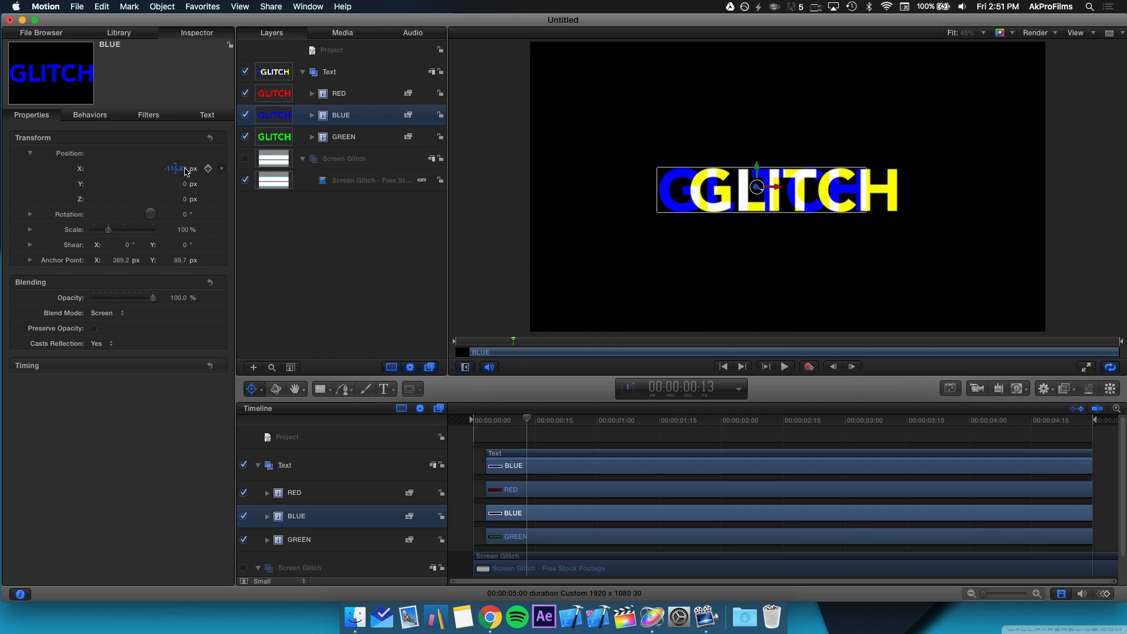
pyautogui.press('super+z')
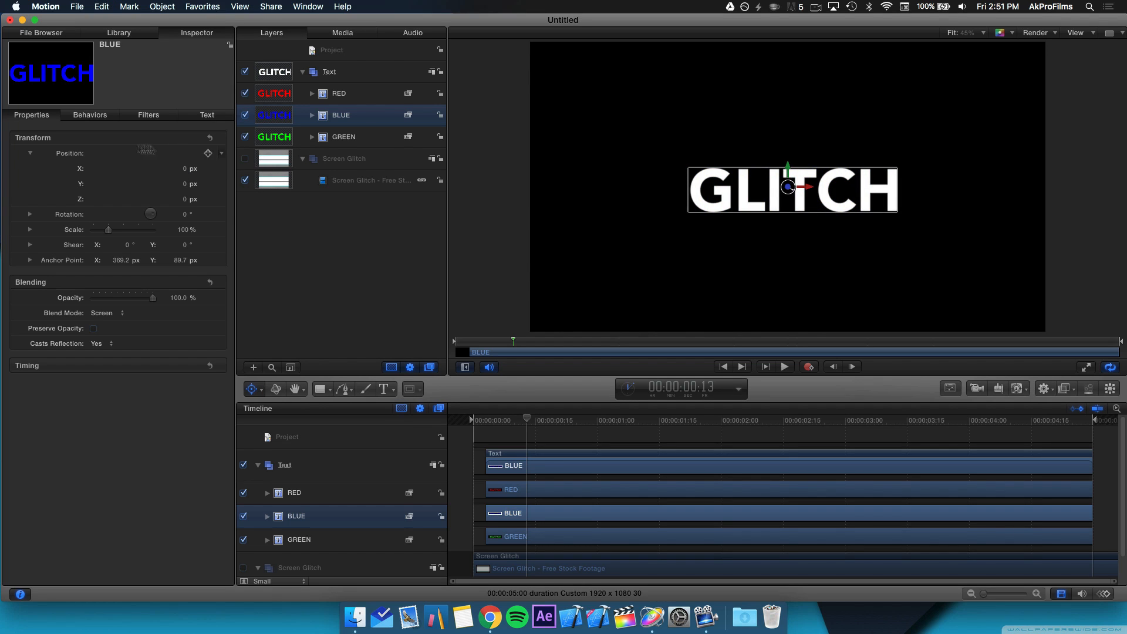
pyautogui.moveTo(148, 215); pyautogui.dragTo(140, 198)
pyautogui.press('super+z')
pyautogui.moveTo(185, 169); pyautogui.dragTo(178, 170)
# Deselect the BLUE layer and add a new rig to the project.
pyautogui.click(355, 253)
pyautogui.click(174, 6)
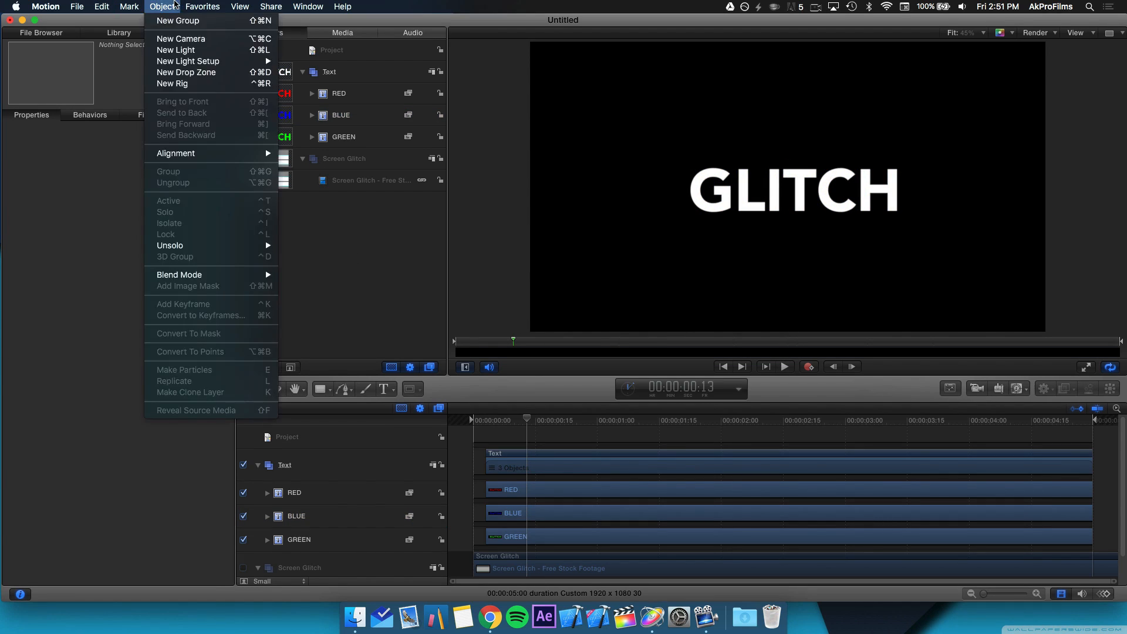
pyautogui.click(192, 88)
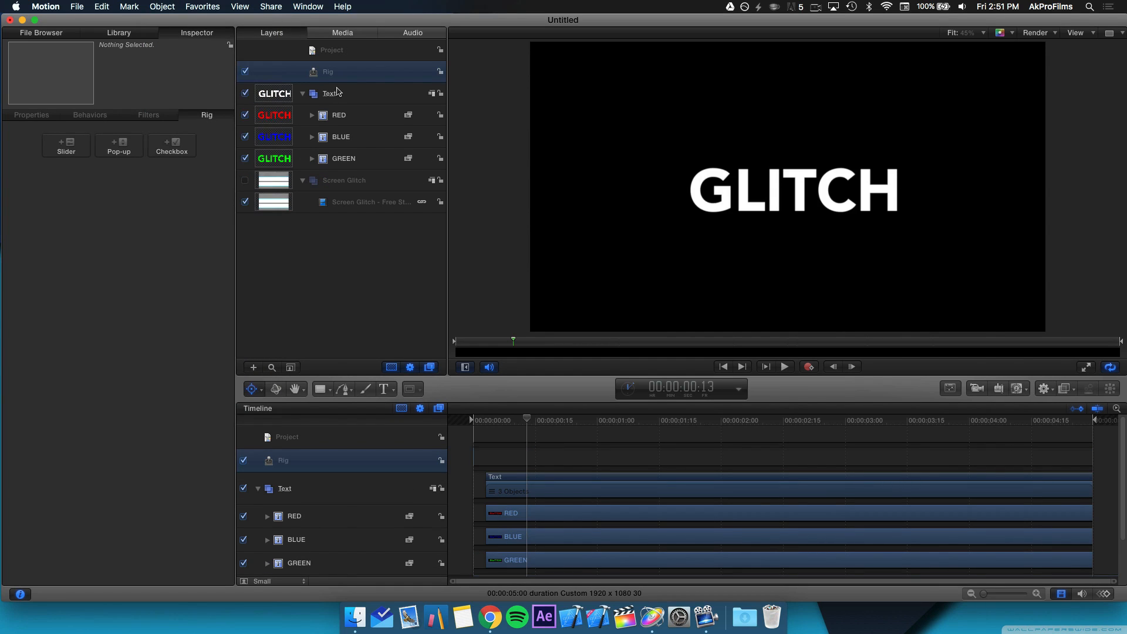
# Add the BLUE text layer's X position to a new slider in the existing rig.
pyautogui.click(336, 141)
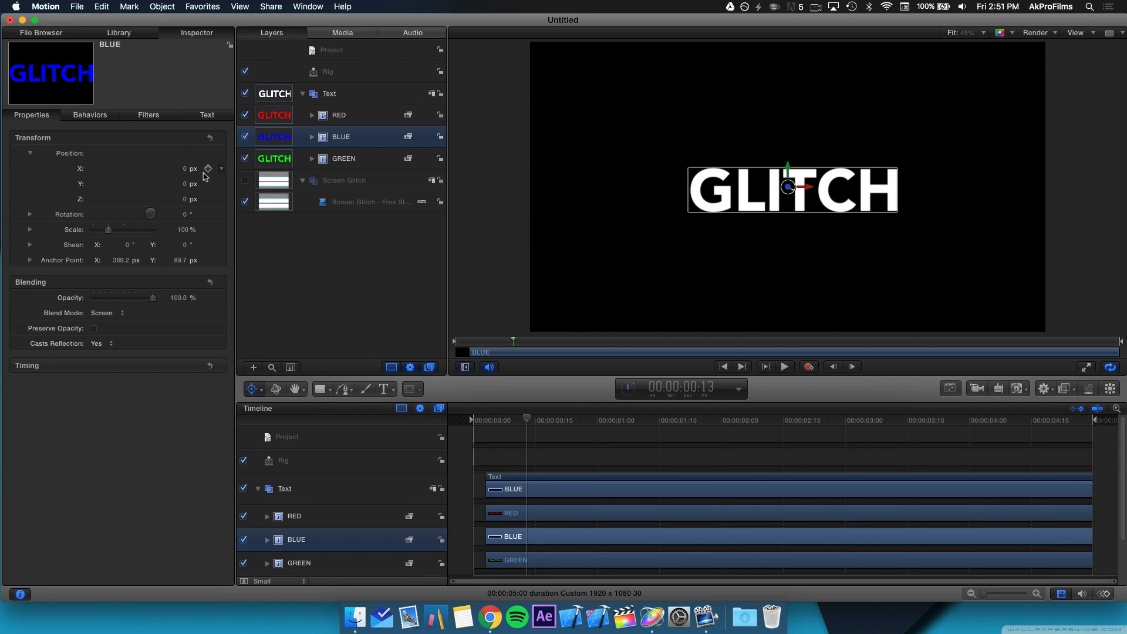
pyautogui.click(221, 170)
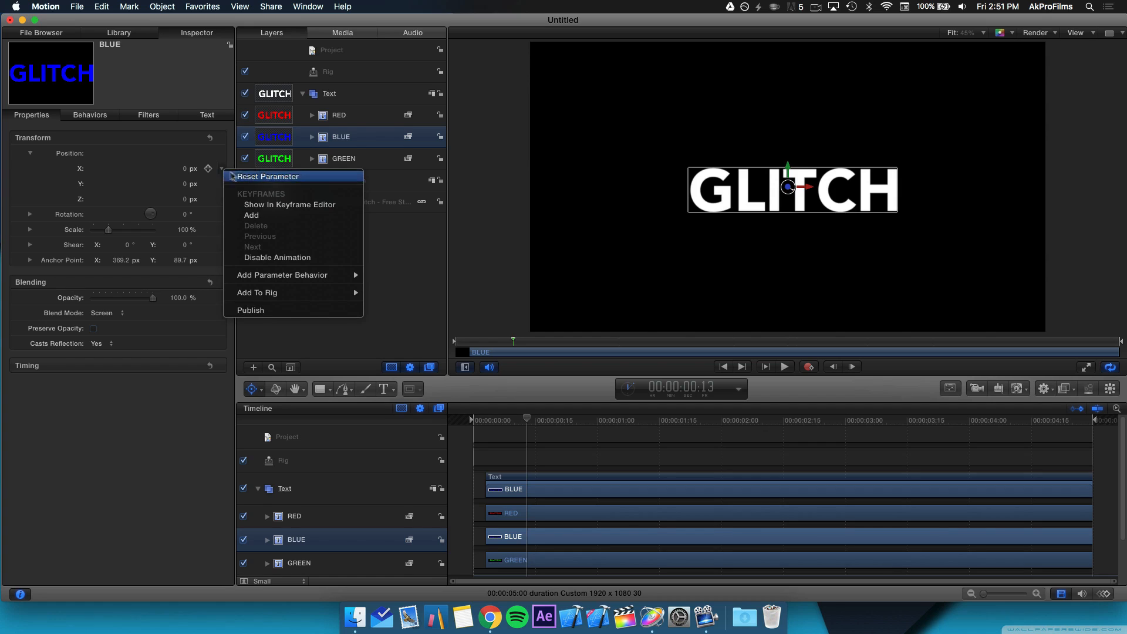
pyautogui.moveTo(307, 297)
pyautogui.moveTo(412, 304)
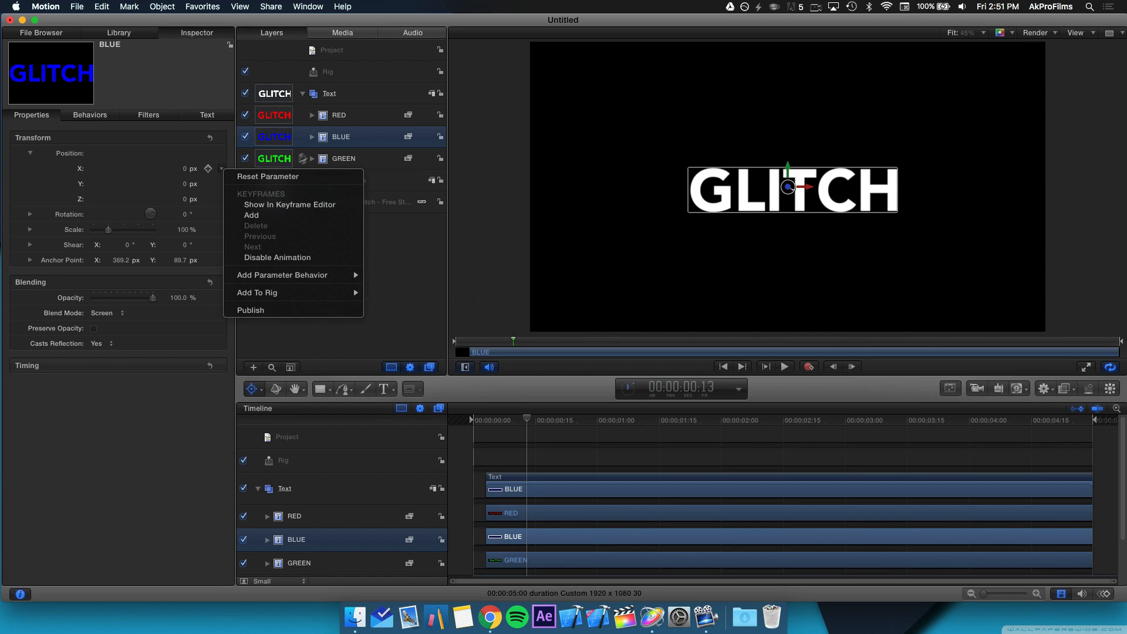
pyautogui.moveTo(352, 293)
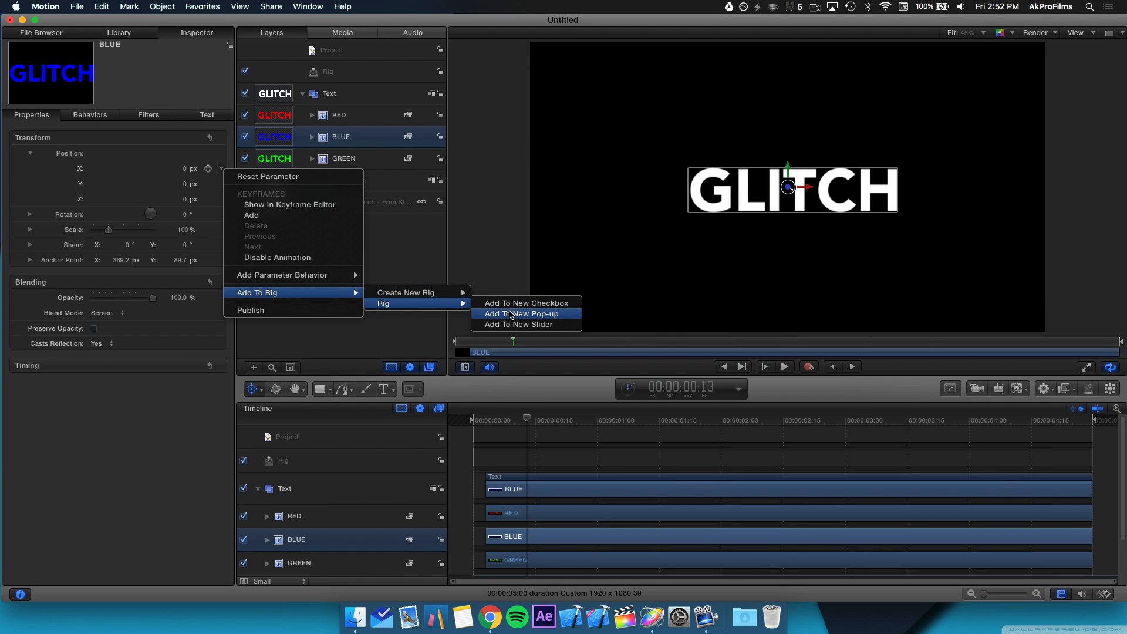
pyautogui.click(539, 326)
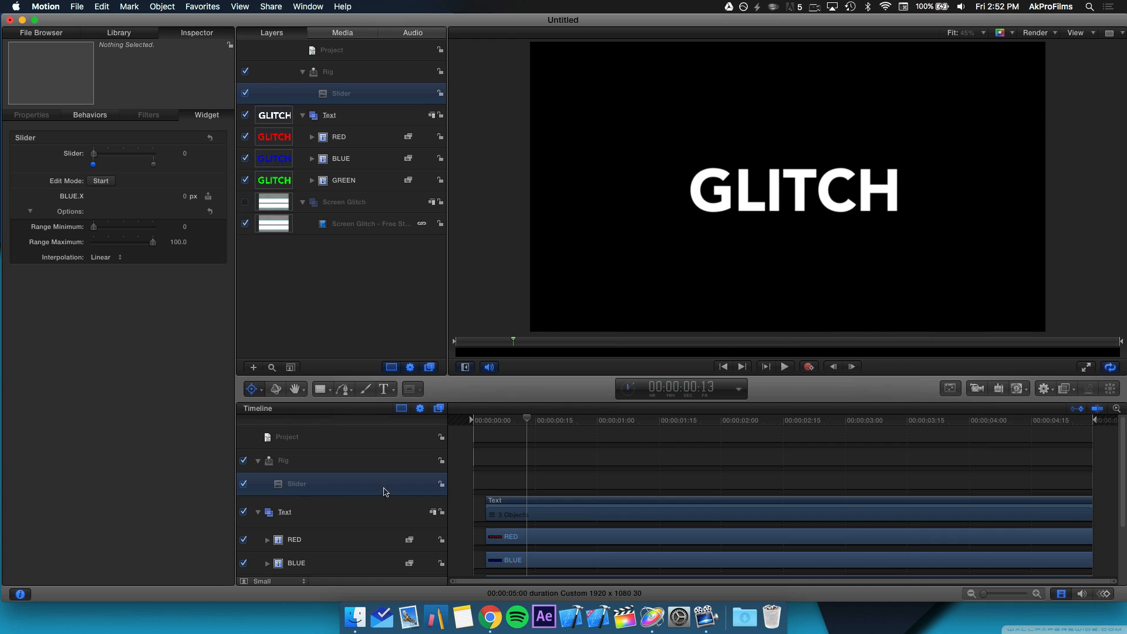
# Set BLUE.X to -23 px at the rig slider's 100 position, and return the slider to 0.
pyautogui.scroll(-3, 513, 547)
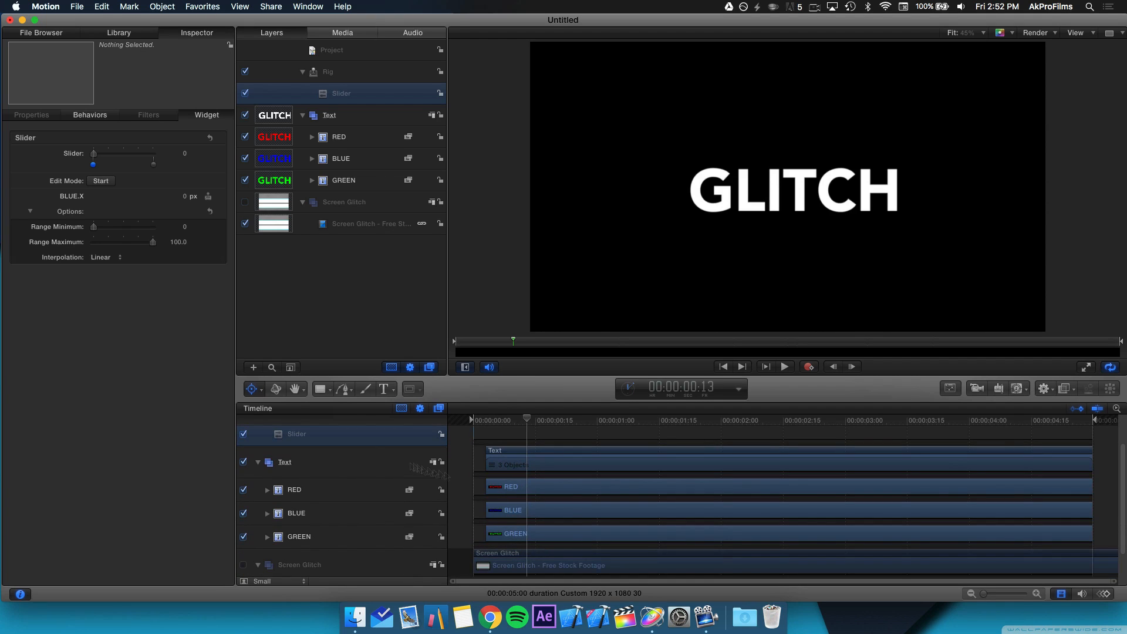
pyautogui.scroll(3, 509, 512)
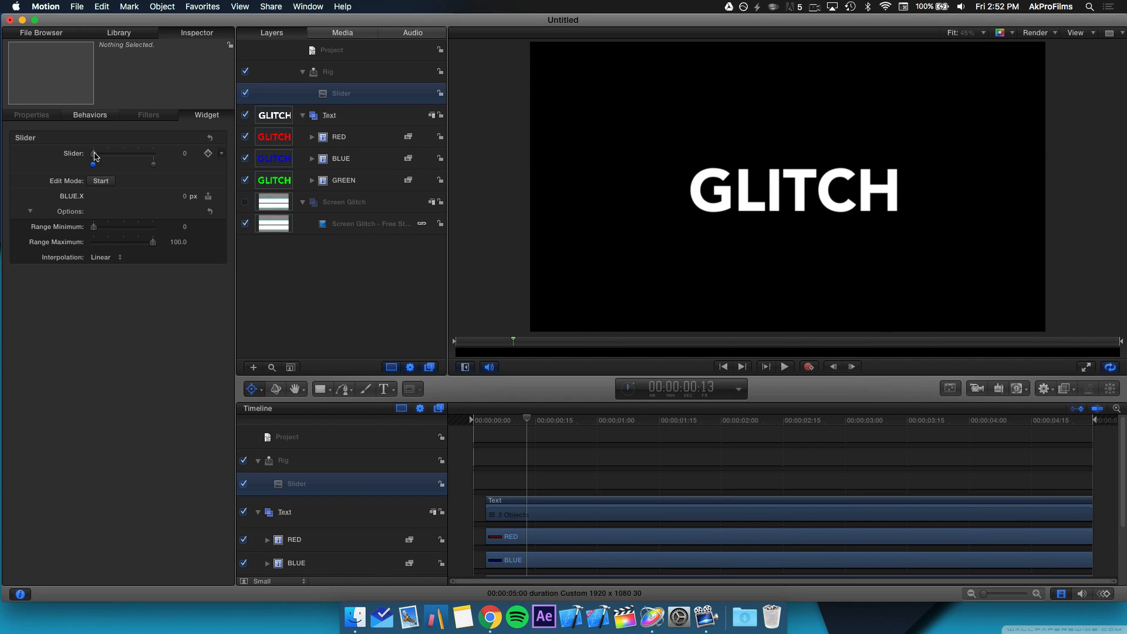
pyautogui.moveTo(94, 156); pyautogui.dragTo(165, 160)
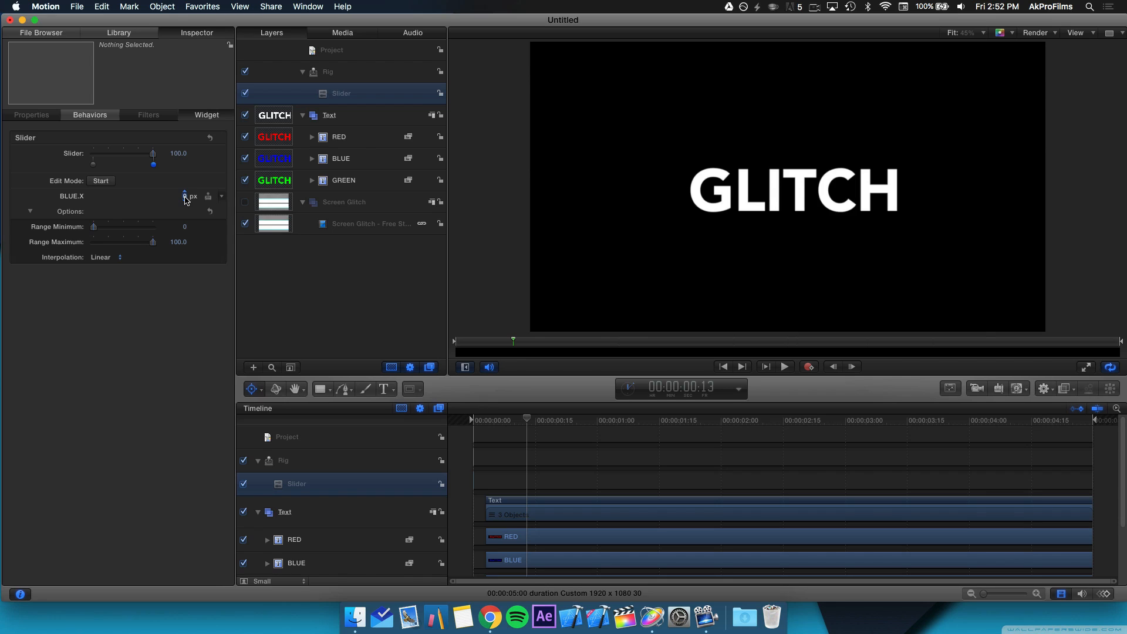
pyautogui.moveTo(185, 199); pyautogui.dragTo(183, 195)
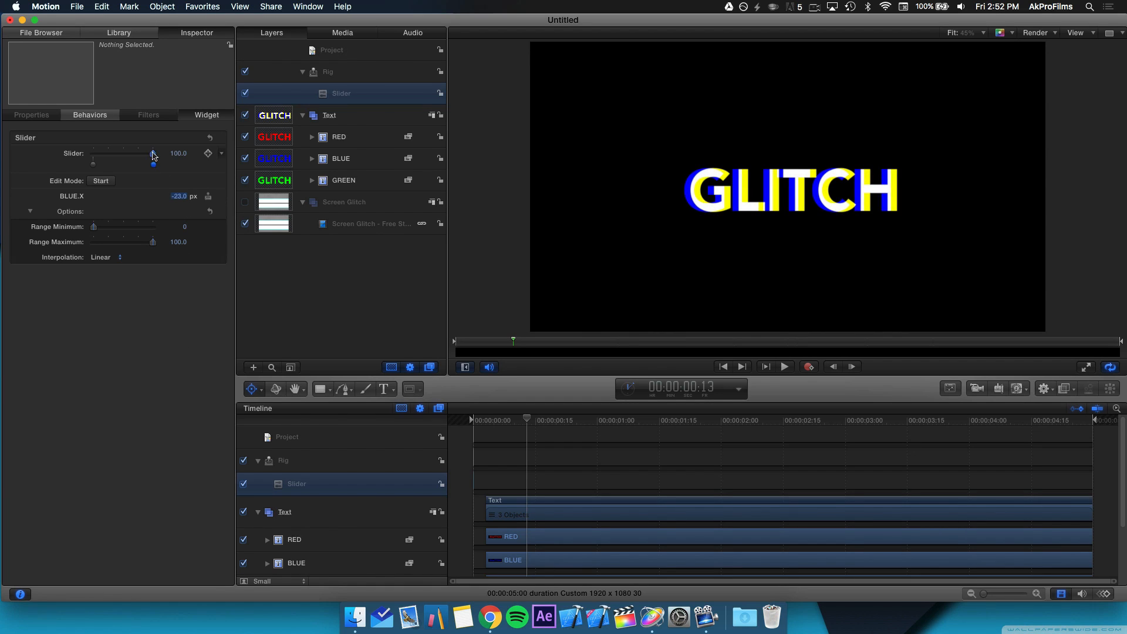
pyautogui.moveTo(152, 152); pyautogui.dragTo(41, 162)
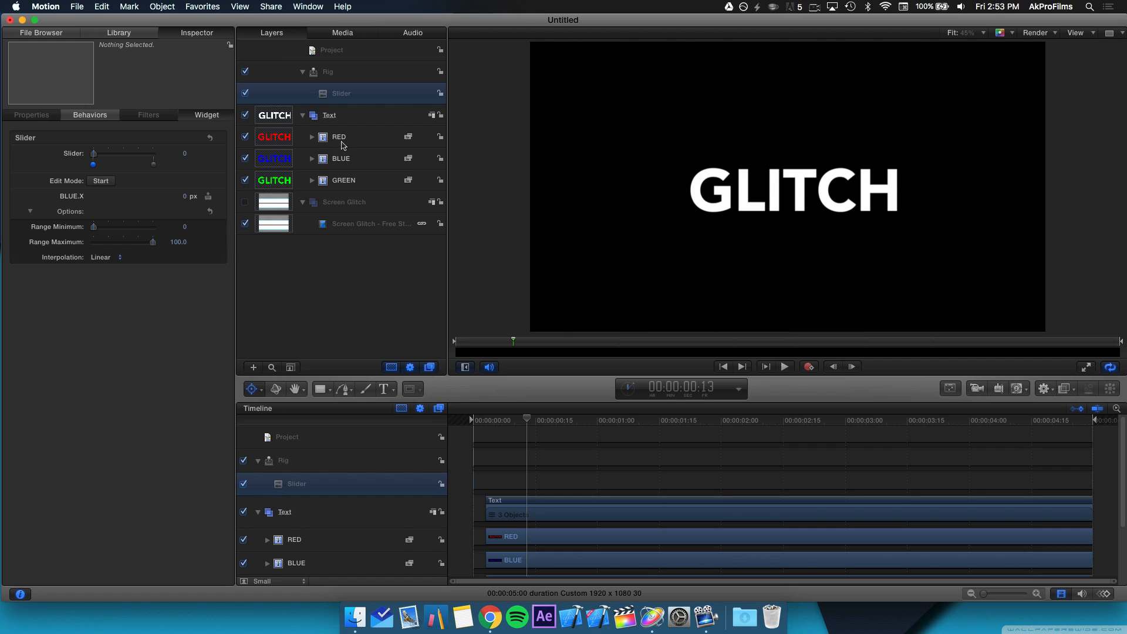
# Keyframe the rig slider at 0 on frame 3 and at 100 on frame 4.
pyautogui.click(498, 422)
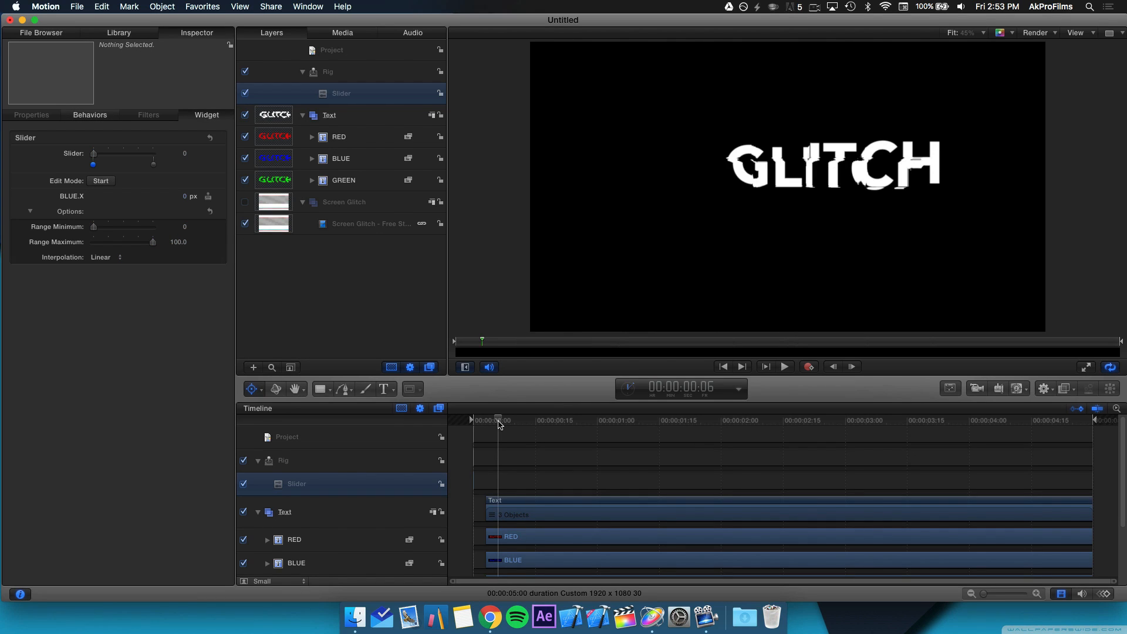
pyautogui.moveTo(497, 423); pyautogui.dragTo(487, 421)
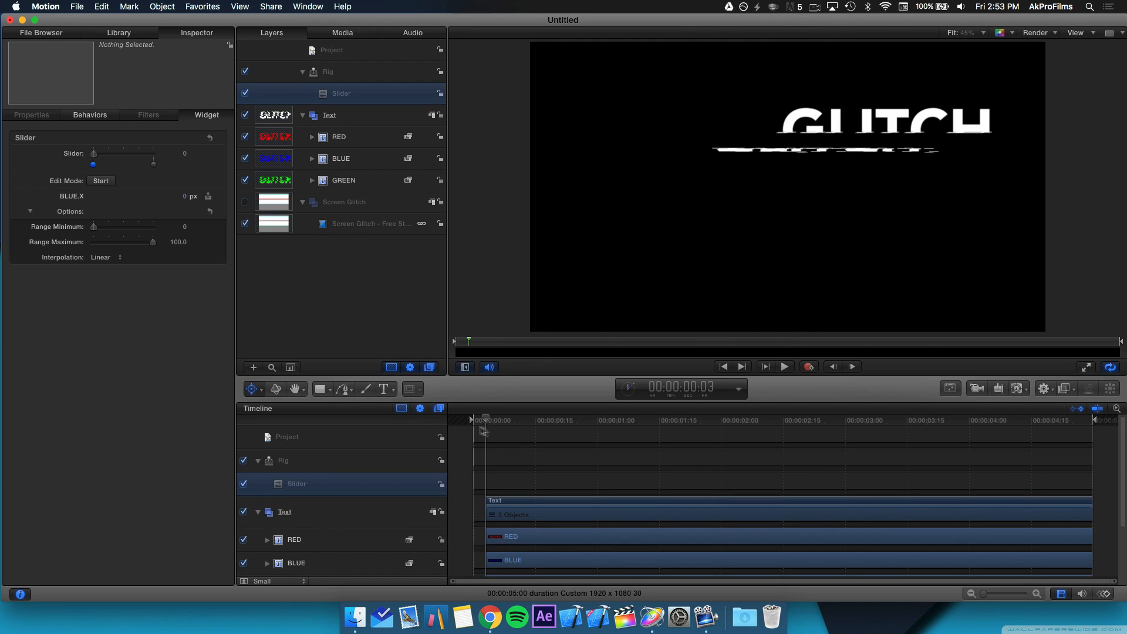
pyautogui.click(208, 154)
pyautogui.press('Right')
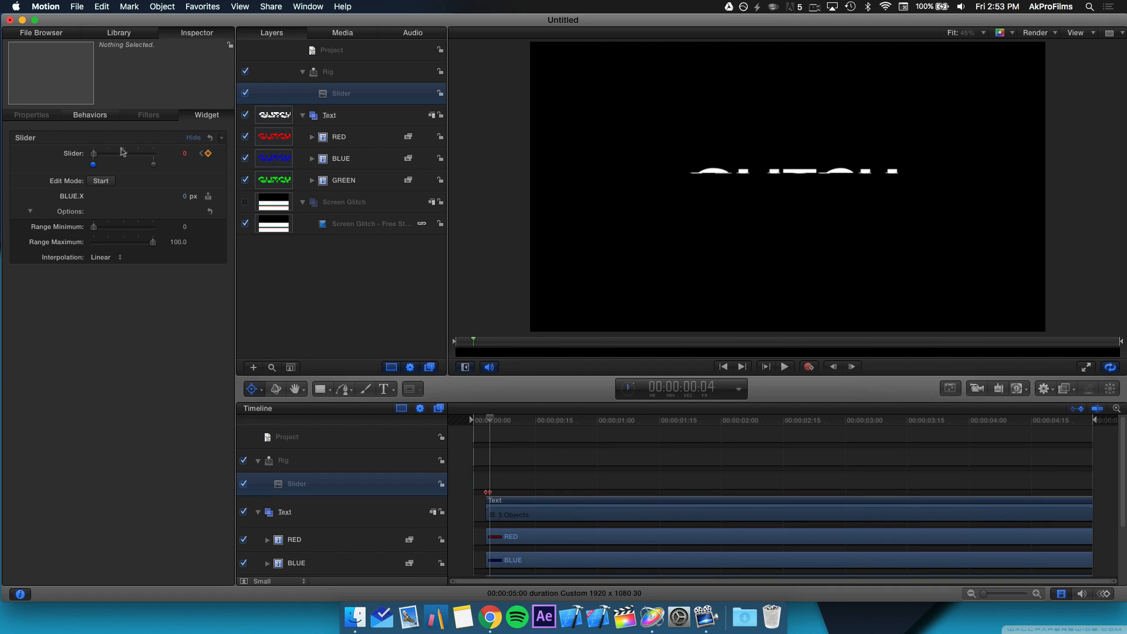
pyautogui.moveTo(94, 154); pyautogui.dragTo(152, 153)
# Keyframe the rig slider at 100 on frame 7 and add another slider keyframe on frame 8.
pyautogui.moveTo(491, 421); pyautogui.dragTo(502, 422)
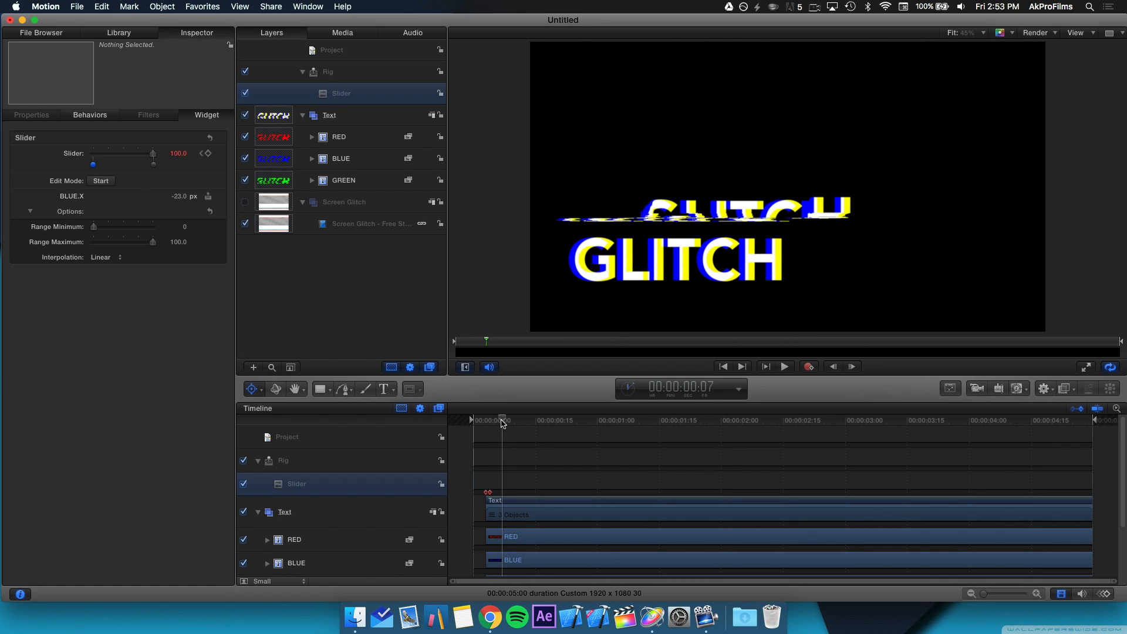
pyautogui.click(208, 153)
pyautogui.press('Right')
pyautogui.click(208, 154)
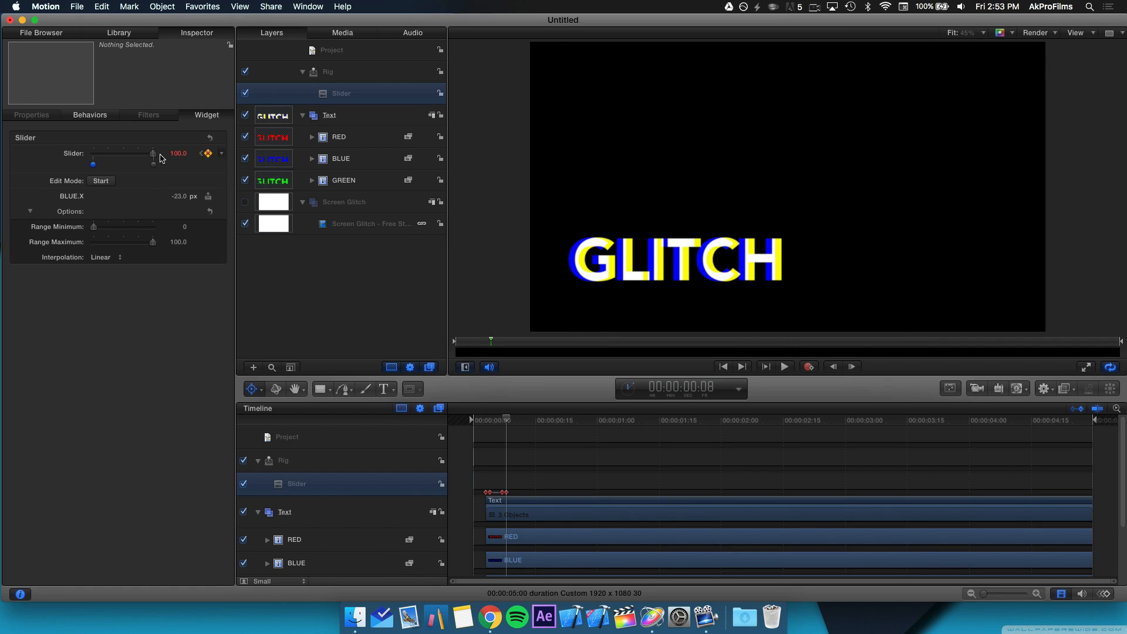
# Add rig slider keyframes with a value of 0 on frames 13, 14, 17 and 18.
pyautogui.moveTo(512, 422); pyautogui.dragTo(526, 430)
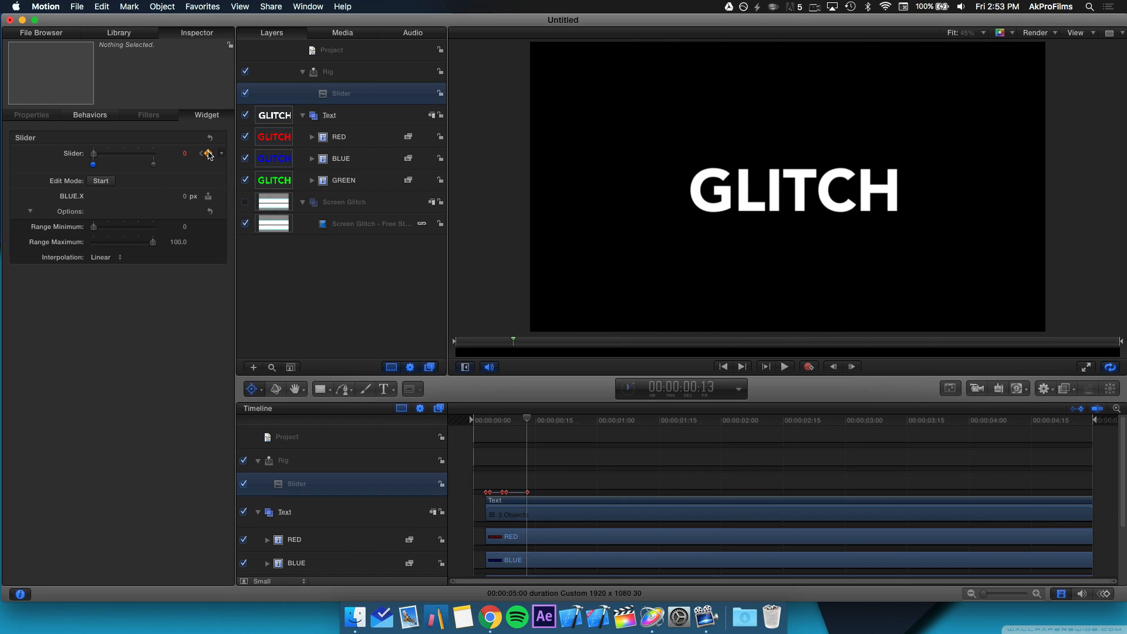
pyautogui.press('Right')
pyautogui.press('Right')
pyautogui.press('Right')
pyautogui.press('Right')
pyautogui.press('Right')
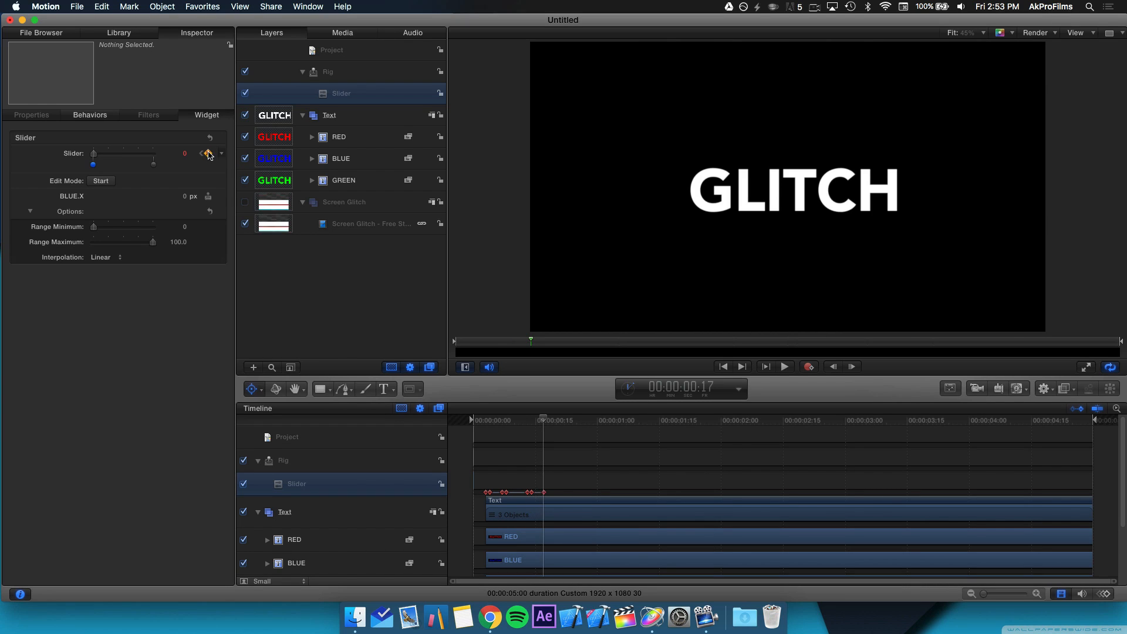
pyautogui.click(209, 153)
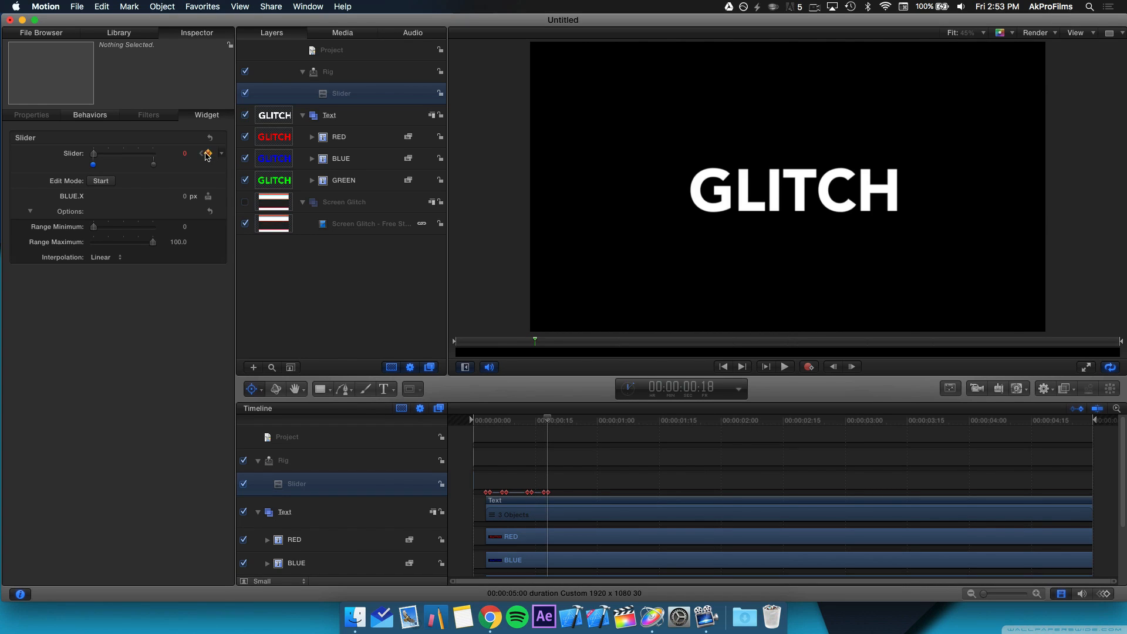
# Set the rig slider to 100 on the frame 17 keyframe and to about 47 on the frame 14 keyframe.
pyautogui.press('Left')
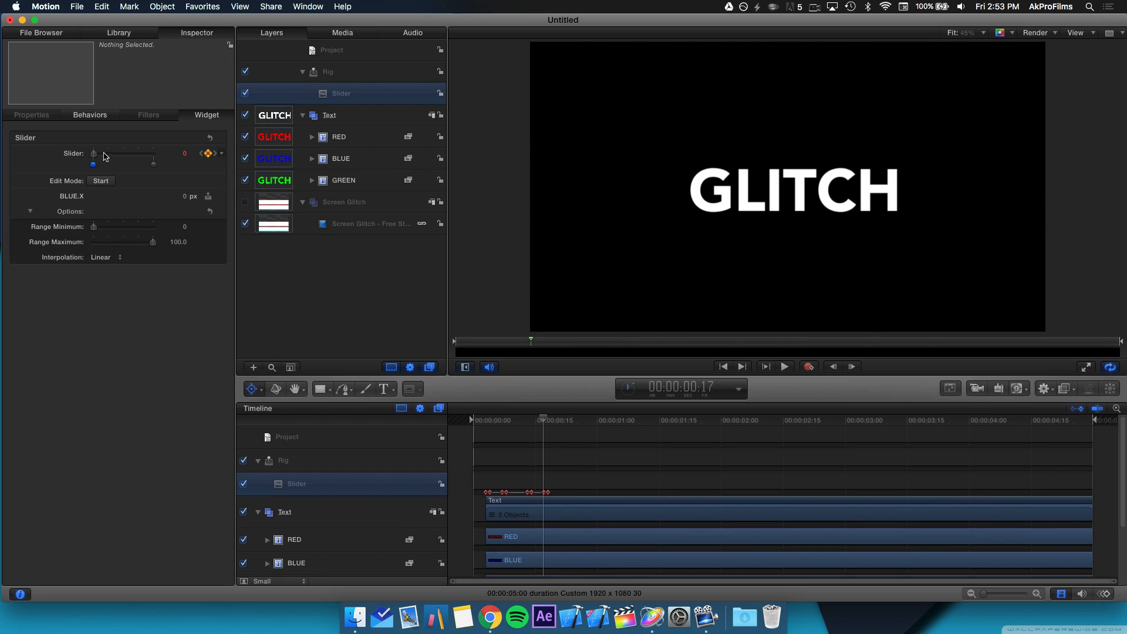
pyautogui.moveTo(97, 156); pyautogui.dragTo(220, 154)
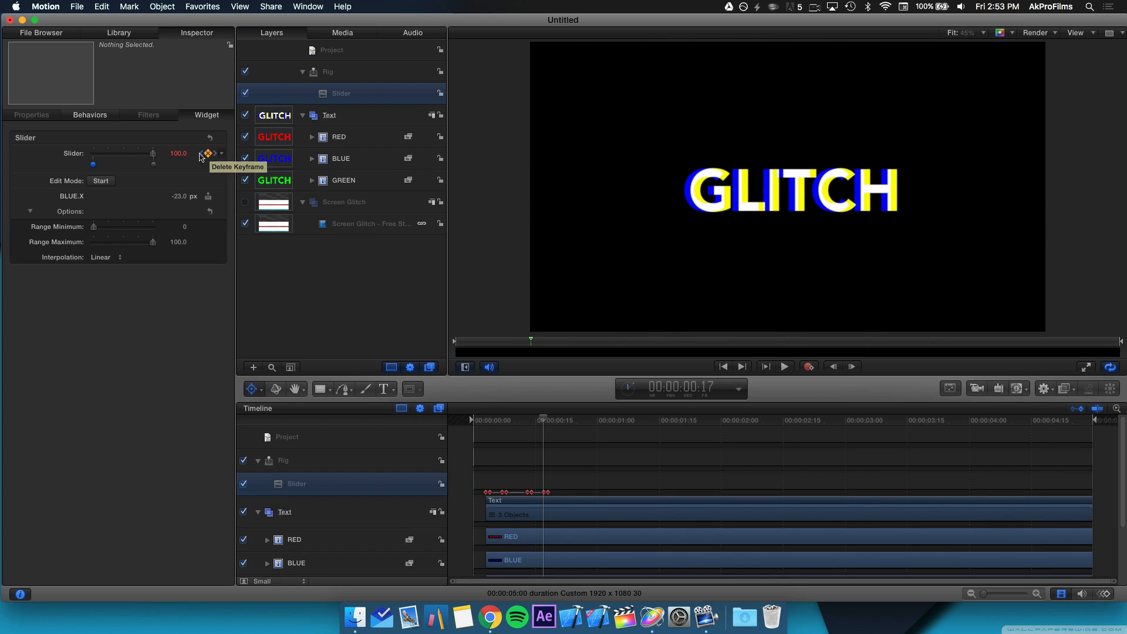
pyautogui.click(201, 156)
pyautogui.moveTo(97, 156); pyautogui.dragTo(125, 165)
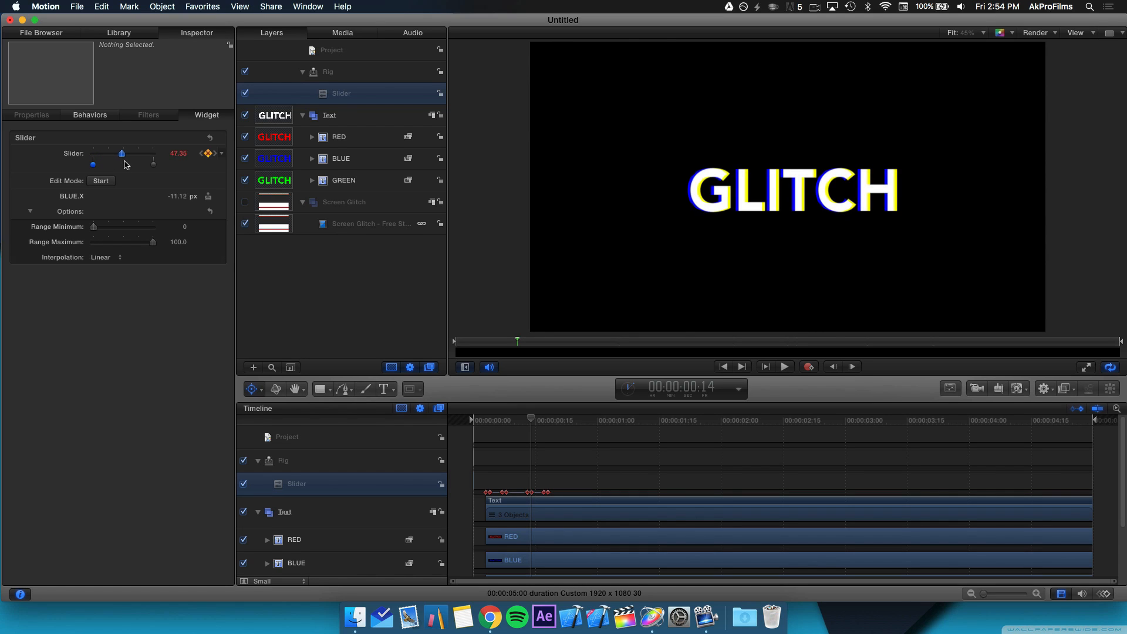
# Add rig slider keyframes with a value of 0 at 00:00:01:05, 01:06, 01:12 and 01:13.
pyautogui.moveTo(532, 424); pyautogui.dragTo(617, 437)
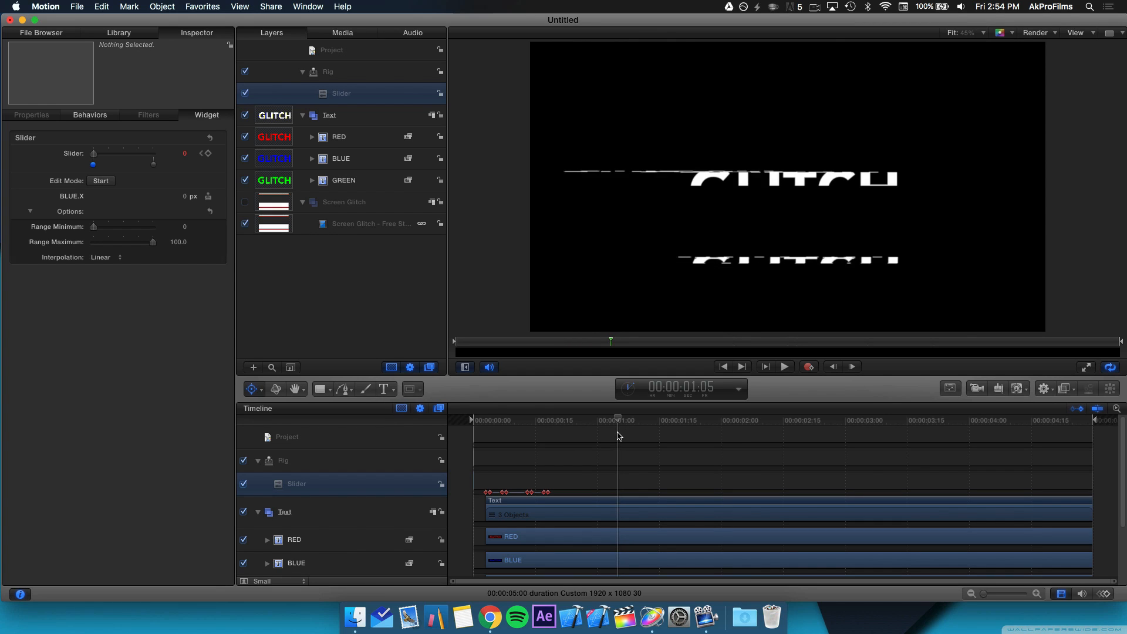
pyautogui.click(207, 154)
pyautogui.press('Right')
pyautogui.press('Right')
pyautogui.press('Right')
pyautogui.press('Right')
pyautogui.press('Right')
pyautogui.press('Right')
pyautogui.press('Right')
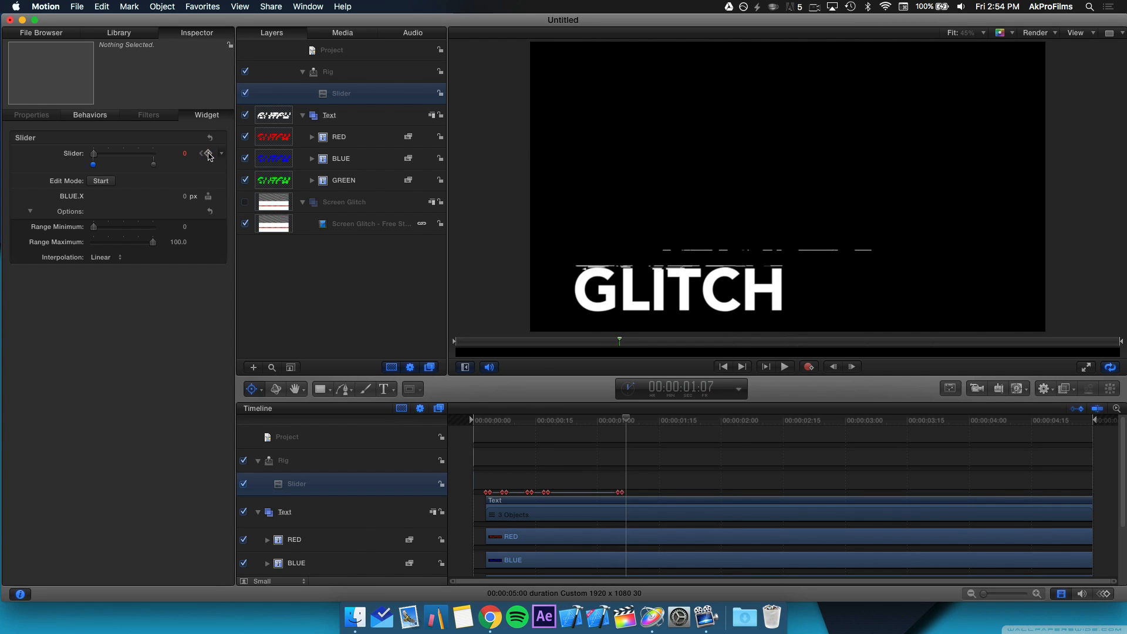
pyautogui.click(208, 154)
pyautogui.press('Right')
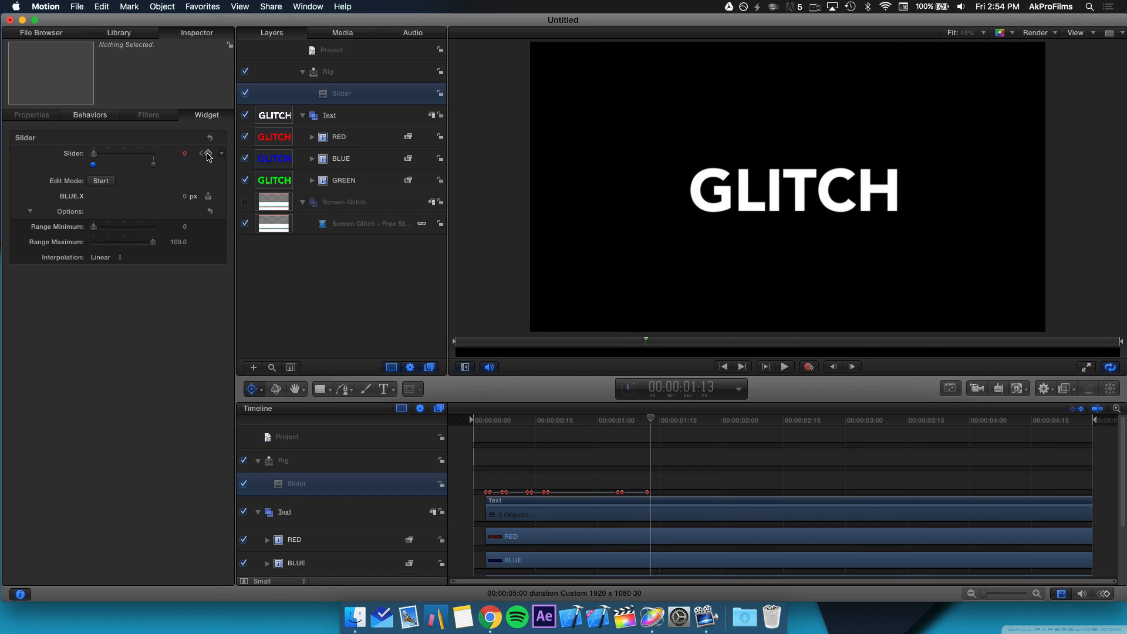
pyautogui.click(207, 154)
# Set the rig slider to about 31 on the 00:00:01:06 keyframe and raise it further on the 01:12 keyframe.
pyautogui.press('Left')
pyautogui.press('Left')
pyautogui.press('Left')
pyautogui.press('Left')
pyautogui.press('Left')
pyautogui.press('Left')
pyautogui.press('Left')
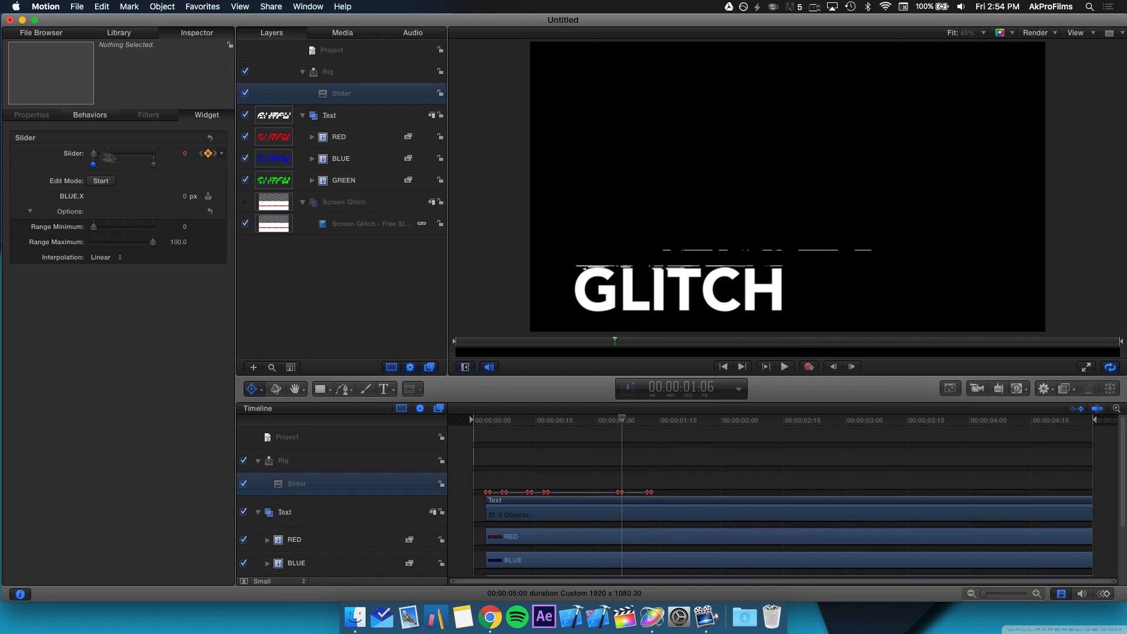
pyautogui.moveTo(93, 154); pyautogui.dragTo(114, 155)
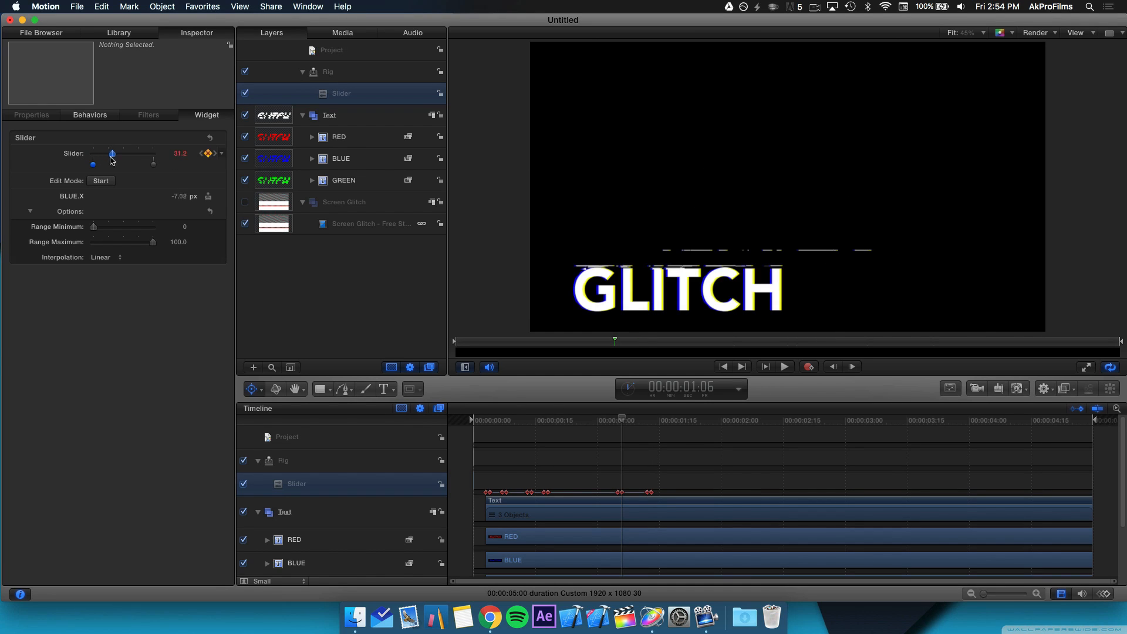
pyautogui.click(215, 153)
pyautogui.moveTo(98, 159); pyautogui.dragTo(153, 158)
# Add rig slider keyframes with a value of 0 at 00:00:02:15, 02:16, 02:19 and 02:20.
pyautogui.moveTo(650, 424); pyautogui.dragTo(785, 439)
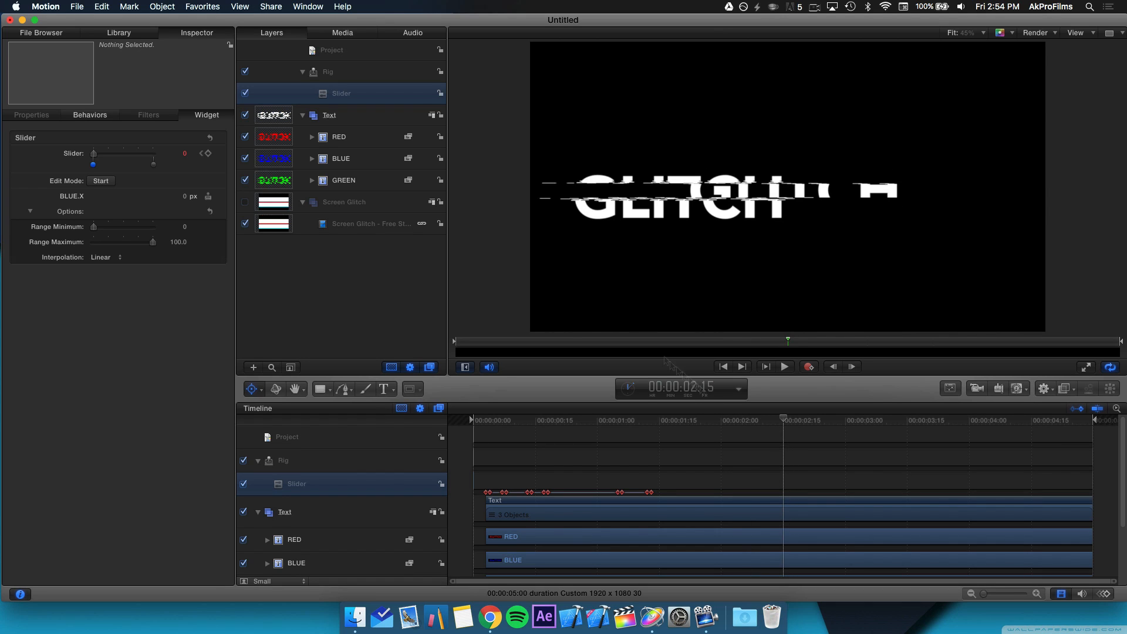
pyautogui.click(209, 154)
pyautogui.press('Right')
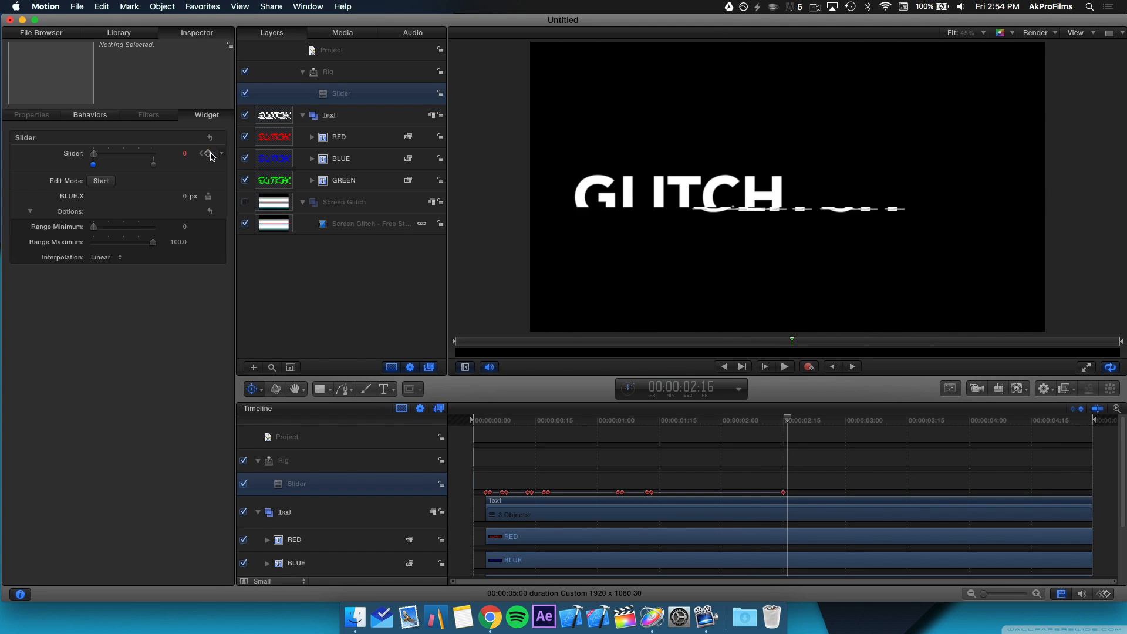
pyautogui.press('Right')
pyautogui.press('Right')
pyautogui.press('Right')
pyautogui.press('Right')
pyautogui.click(209, 154)
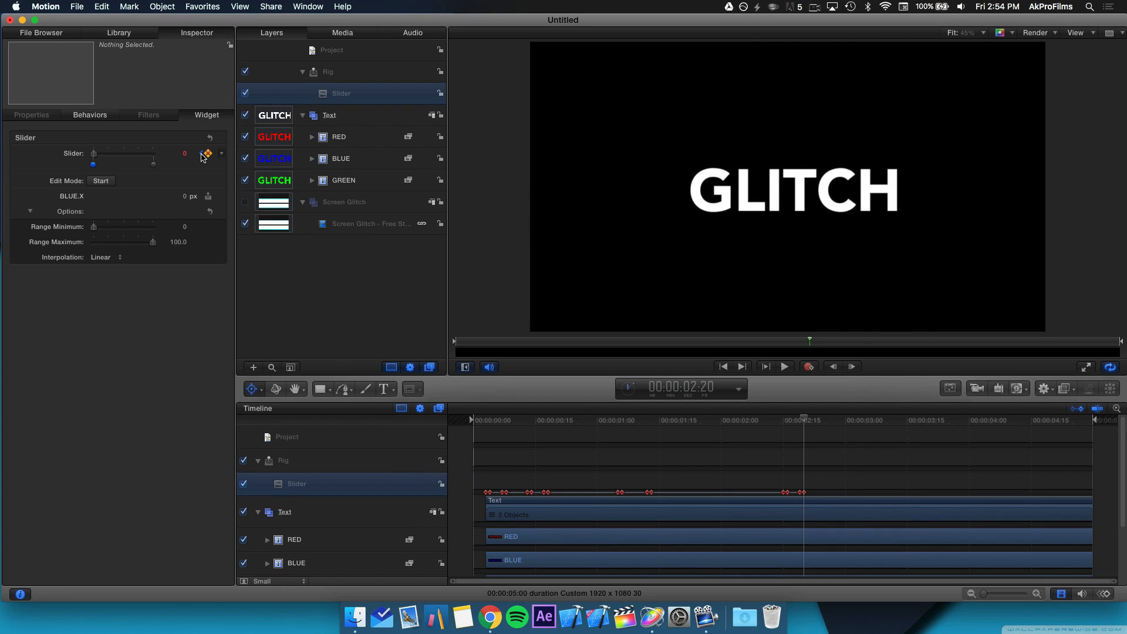
# Set the rig slider to 100 on the 00:00:02:19 keyframe.
pyautogui.press('Left')
pyautogui.press('Left')
pyautogui.press('Left')
pyautogui.press('Left')
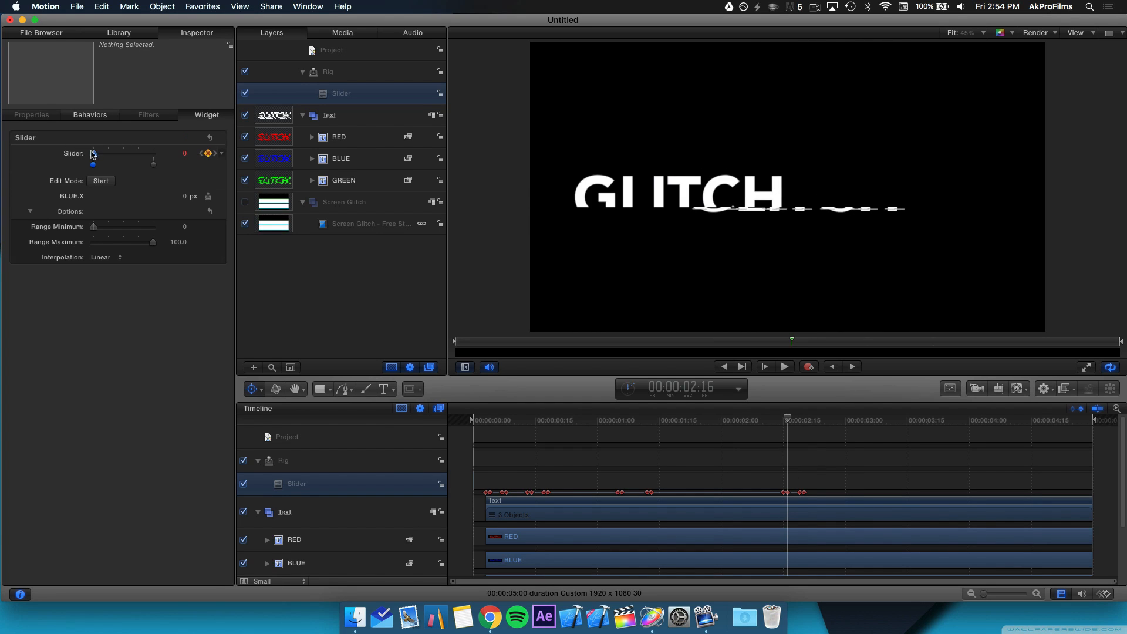
pyautogui.press('Right')
pyautogui.press('Right')
pyautogui.press('Right')
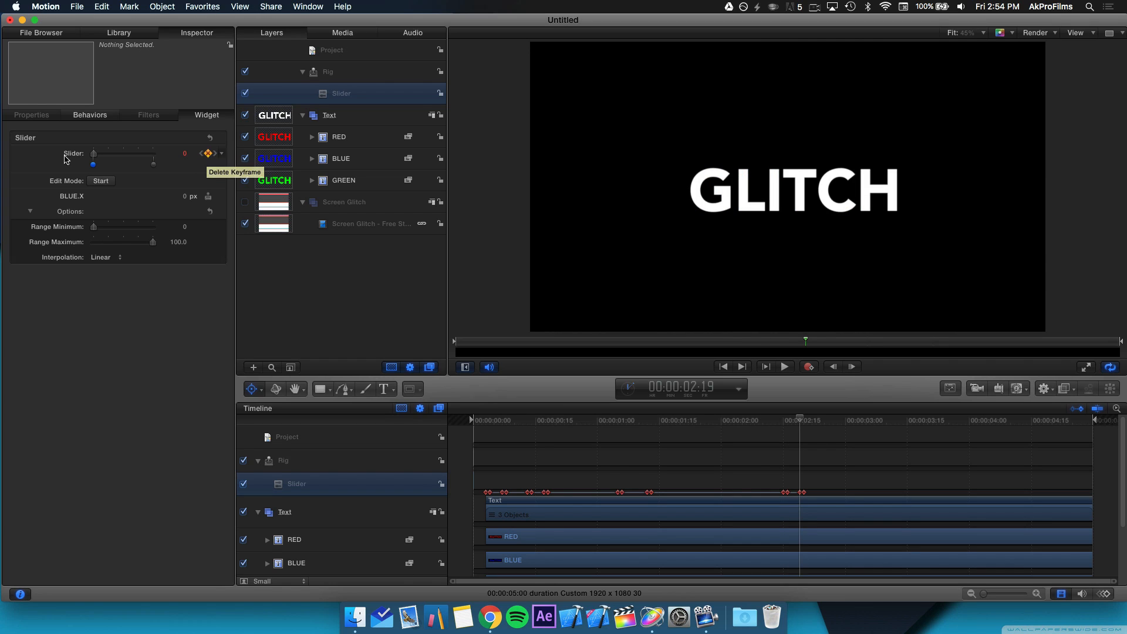
pyautogui.moveTo(96, 155); pyautogui.dragTo(170, 166)
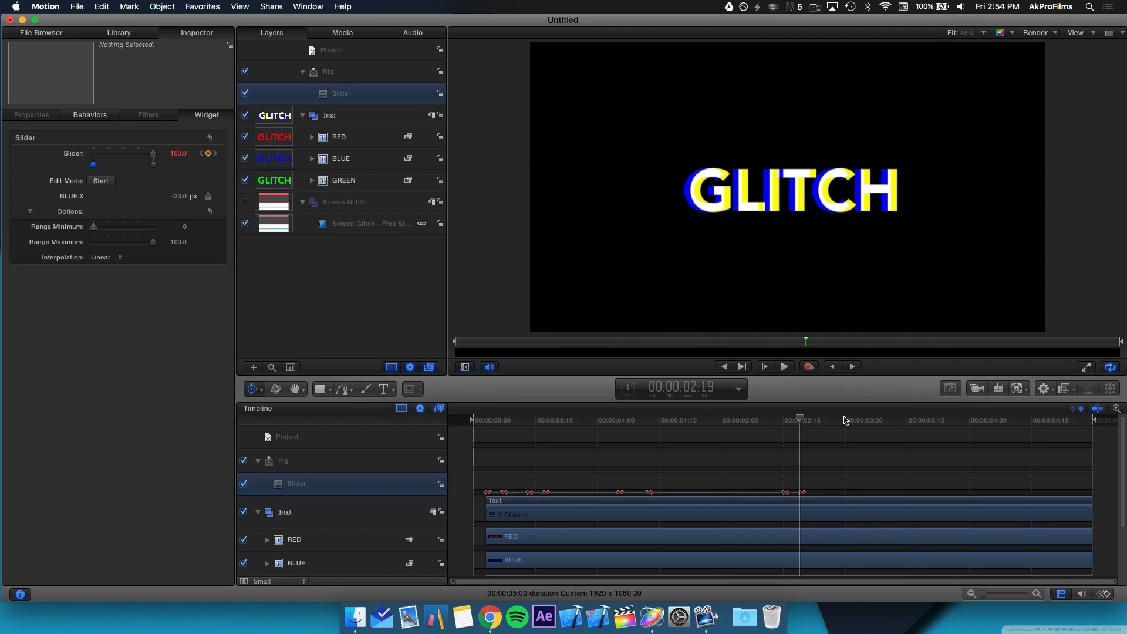
# Add rig slider keyframes with a value of 0 at 00:00:03:21, 03:22, 03:26 and 03:27.
pyautogui.moveTo(856, 419); pyautogui.dragTo(935, 435)
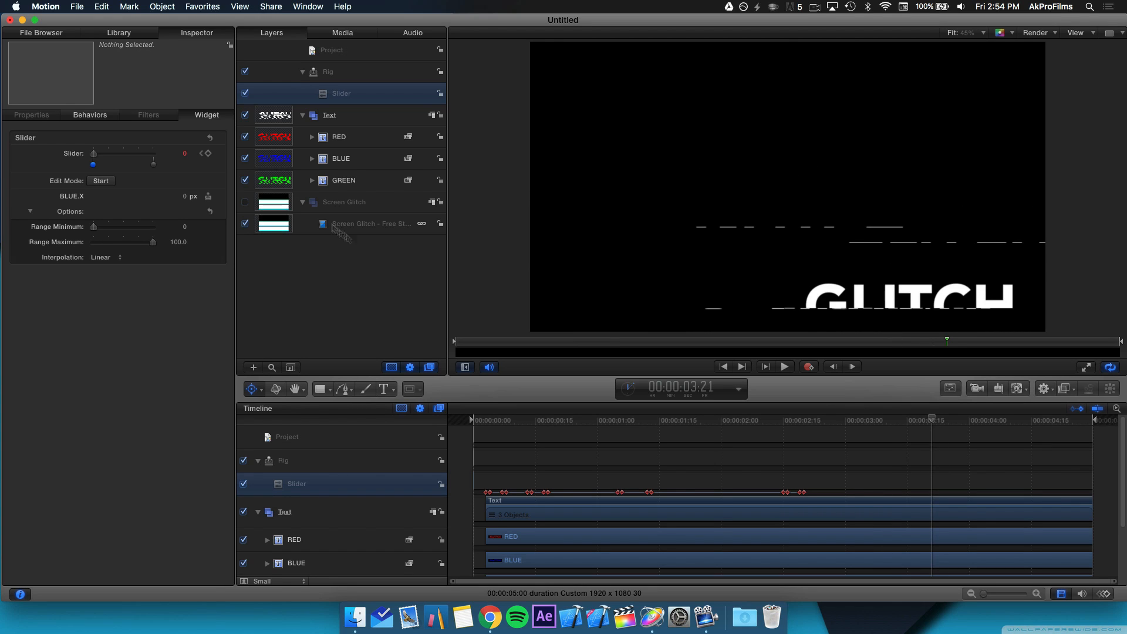
pyautogui.click(208, 154)
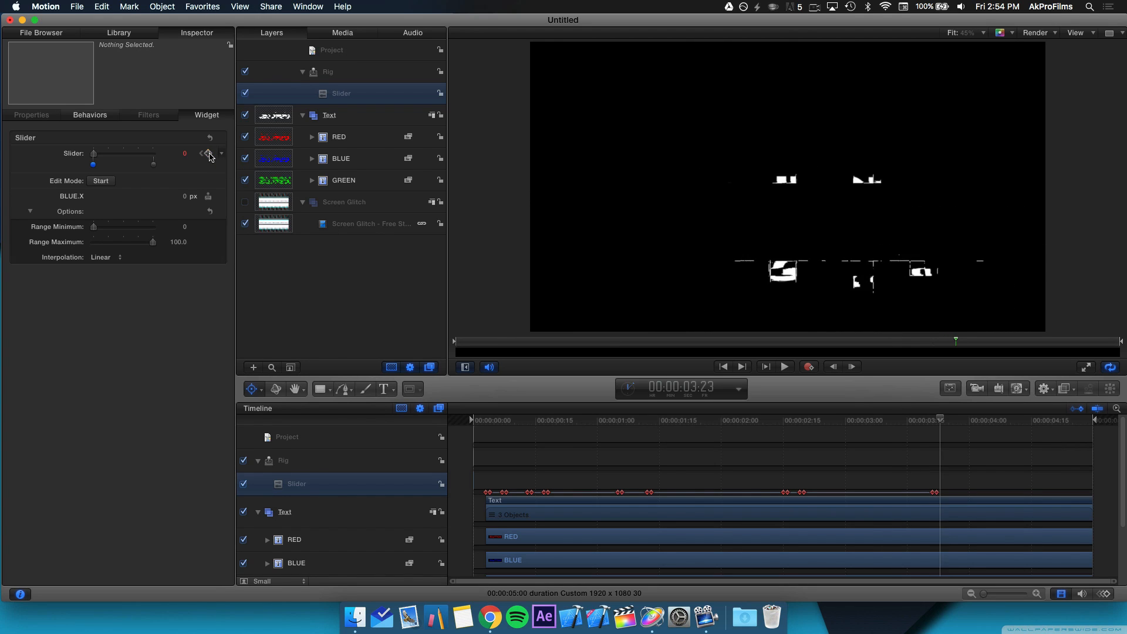
pyautogui.press('Right')
pyautogui.press('Right')
pyautogui.press('Right')
pyautogui.press('Right')
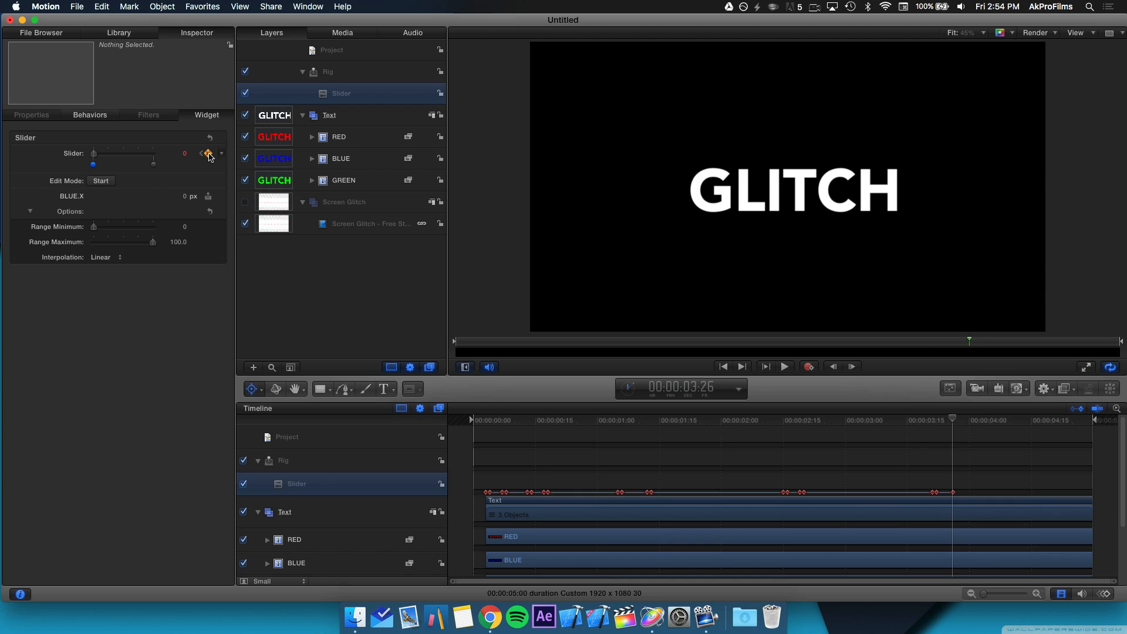
pyautogui.press('Right')
# Set the rig slider to about 68 on the 00:00:03:22 keyframe and to 100 on the 03:26 keyframe.
pyautogui.click(201, 154)
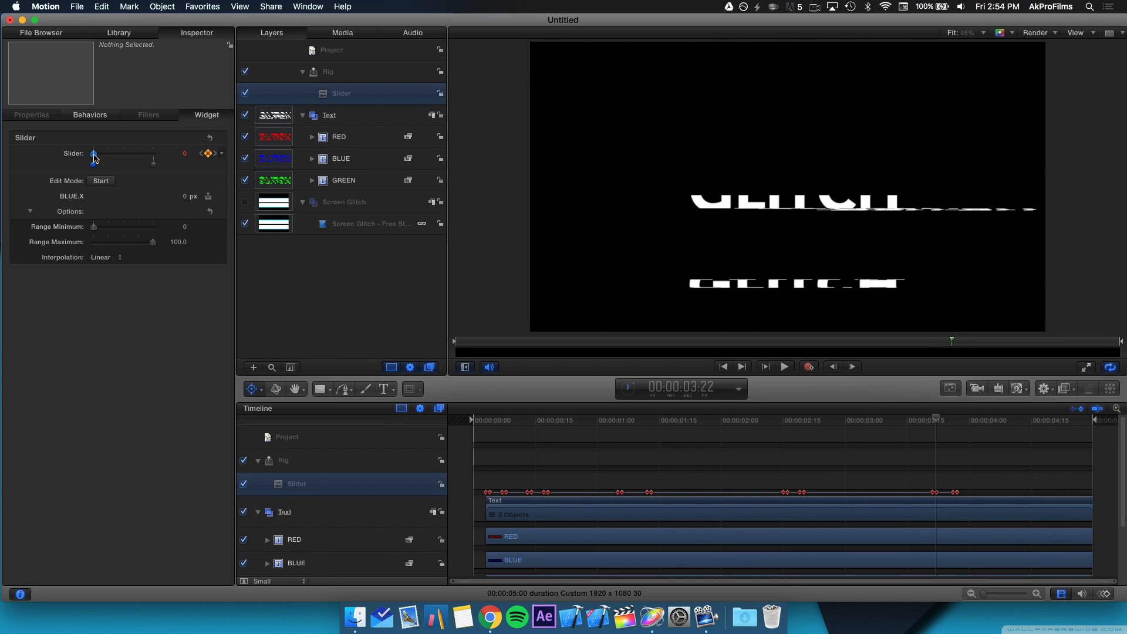
pyautogui.moveTo(94, 154); pyautogui.dragTo(134, 155)
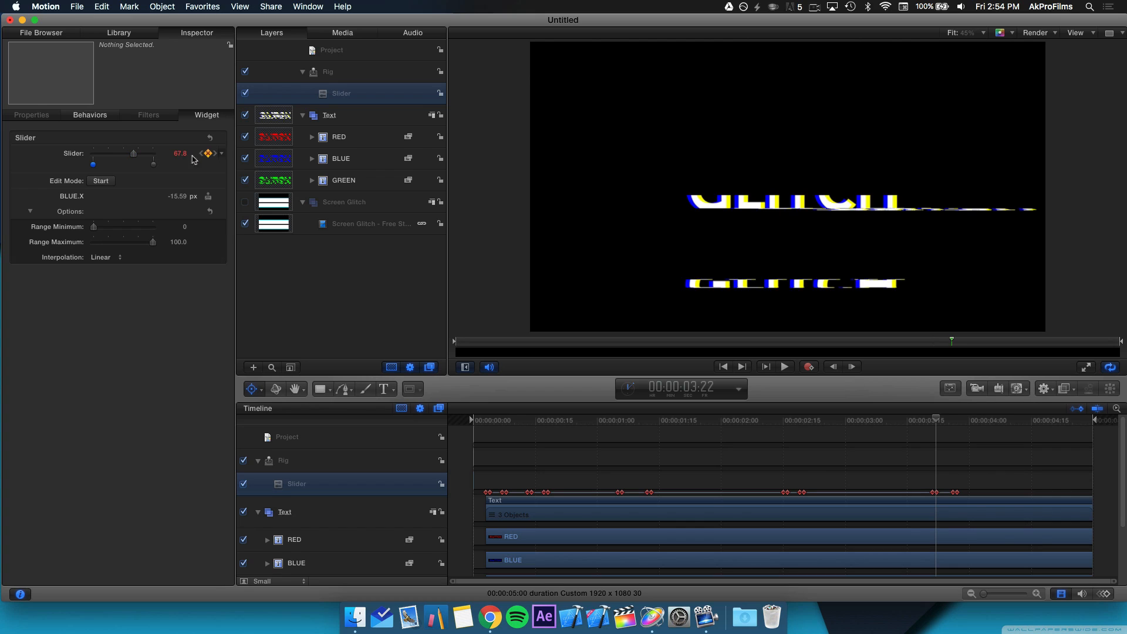
pyautogui.click(215, 153)
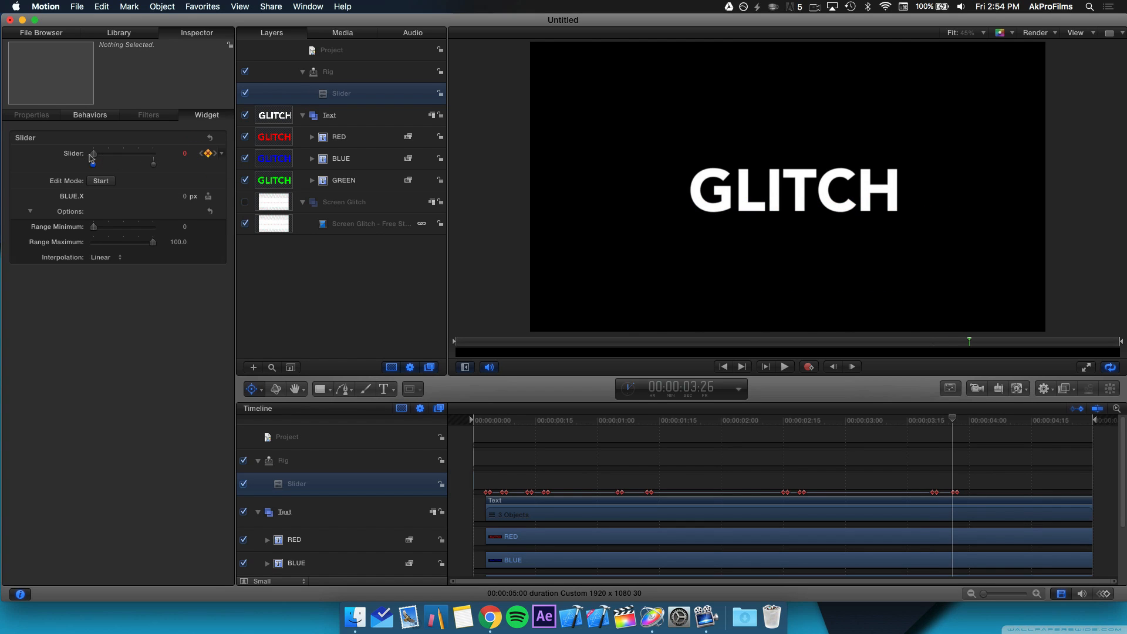
pyautogui.moveTo(93, 156); pyautogui.dragTo(183, 171)
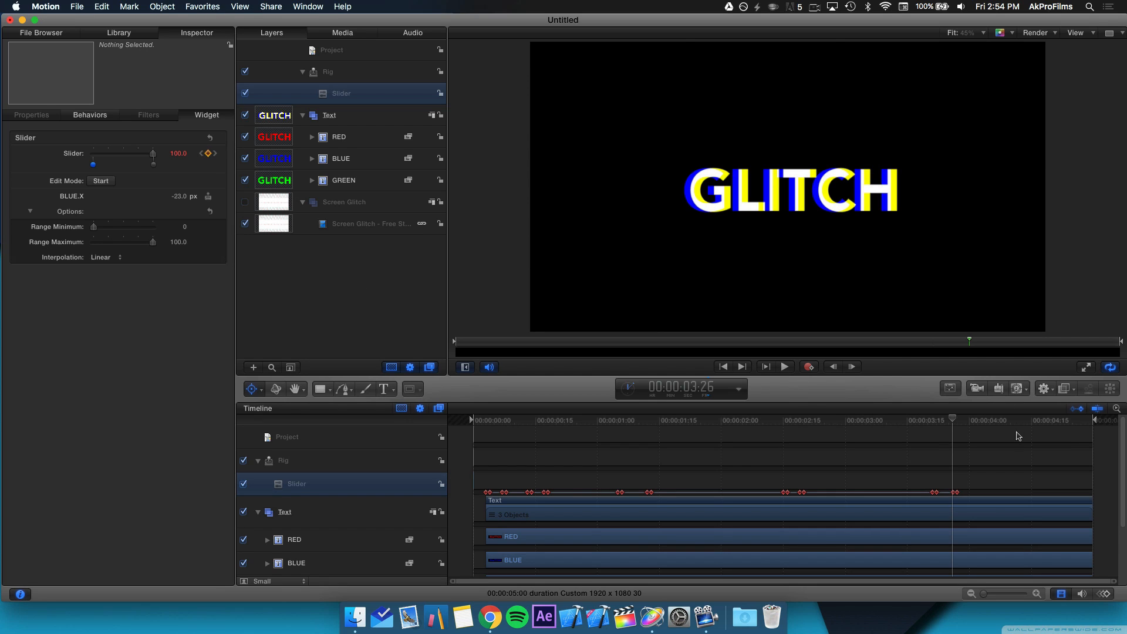
# Add rig slider keyframes with a value of 0 at 00:00:04:09, 04:10, 04:13 and 04:14.
pyautogui.moveTo(993, 420); pyautogui.dragTo(1007, 427)
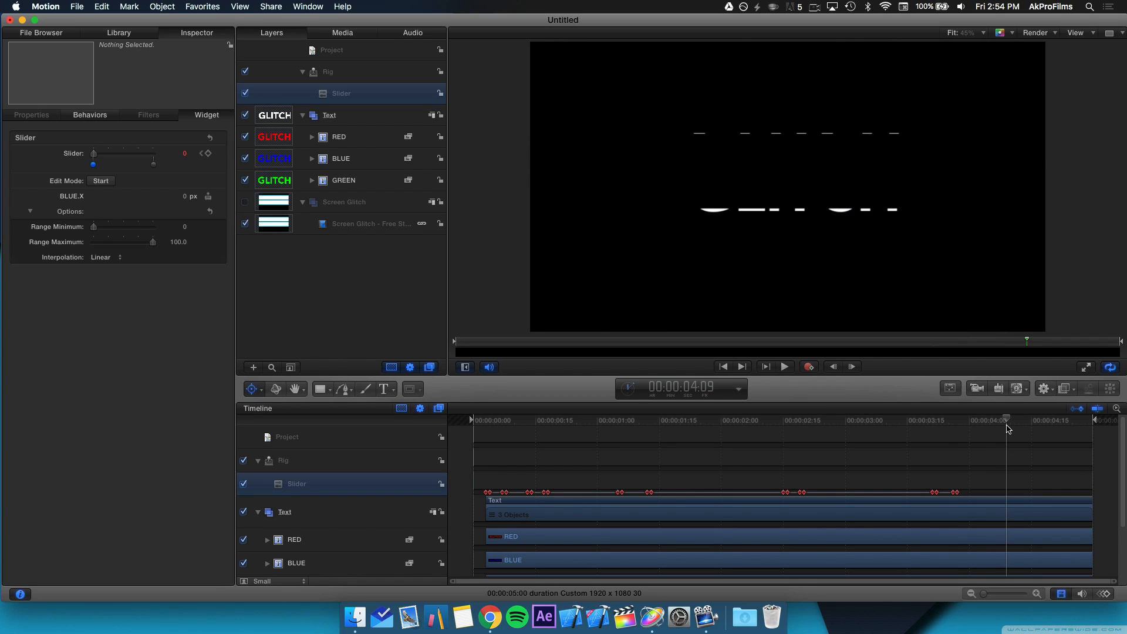
pyautogui.click(208, 153)
pyautogui.press('Right')
pyautogui.press('Right')
pyautogui.press('Right')
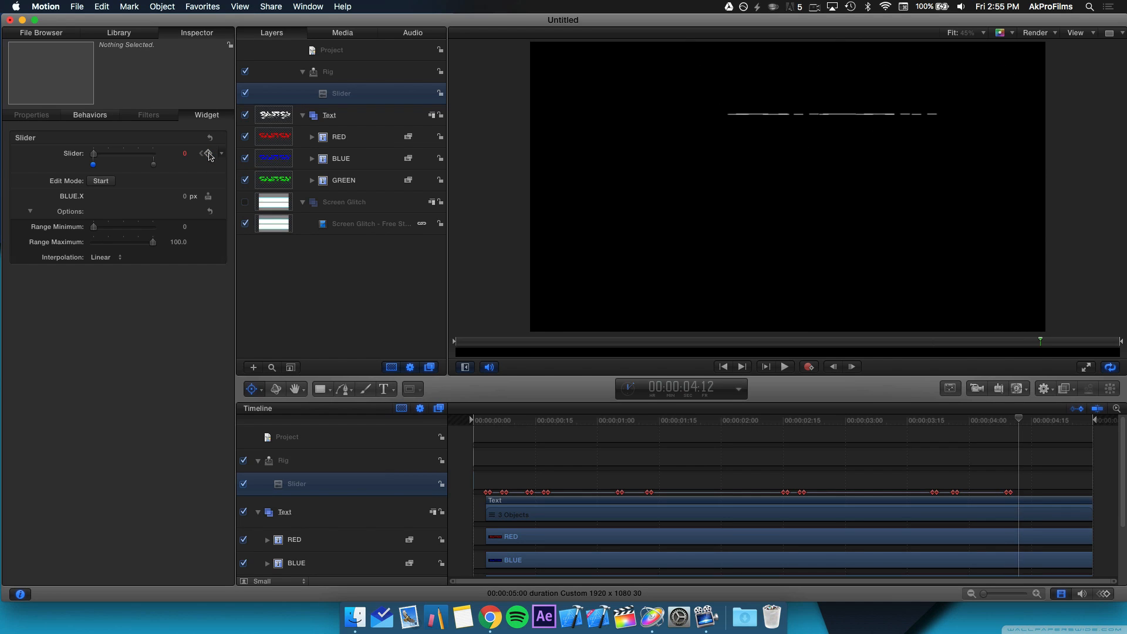
pyautogui.press('Right')
pyautogui.click(209, 154)
pyautogui.press('Right')
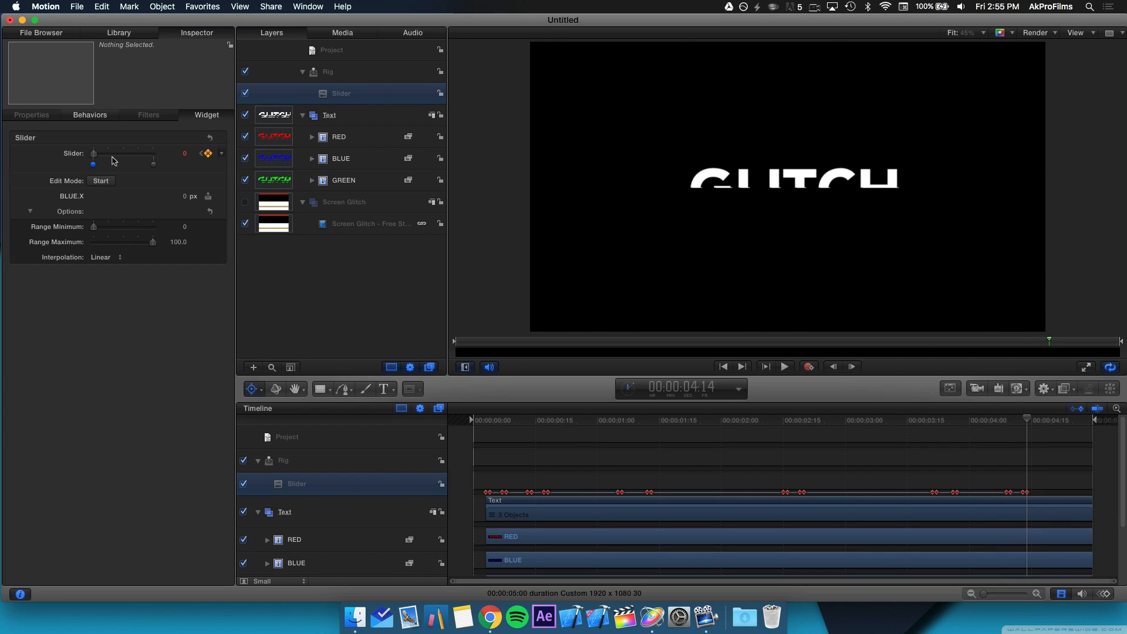
# Raise the rig slider to somewhat above half of its range on the 00:00:04:10 keyframe.
pyautogui.press('Left')
pyautogui.press('Left')
pyautogui.press('Left')
pyautogui.press('Left')
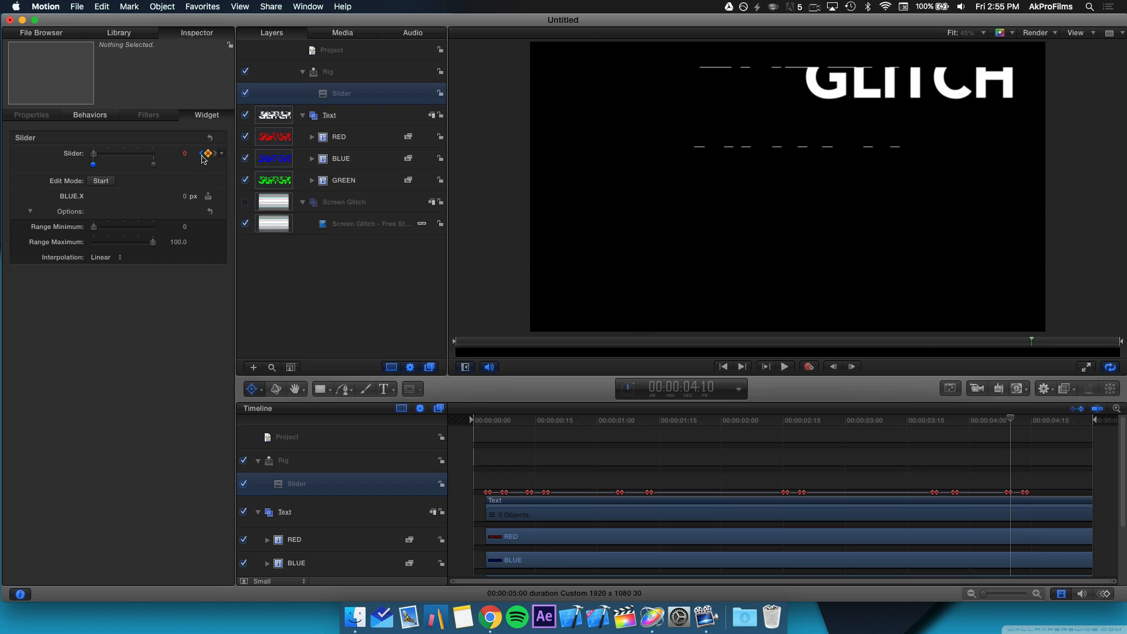
pyautogui.moveTo(97, 155); pyautogui.dragTo(132, 160)
pyautogui.click(215, 154)
# Add rig slider keyframes with a value of 0 at 00:00:04:19, 04:20, 04:22 and 04:23.
pyautogui.press('Right')
pyautogui.press('Right')
pyautogui.press('Right')
pyautogui.press('Right')
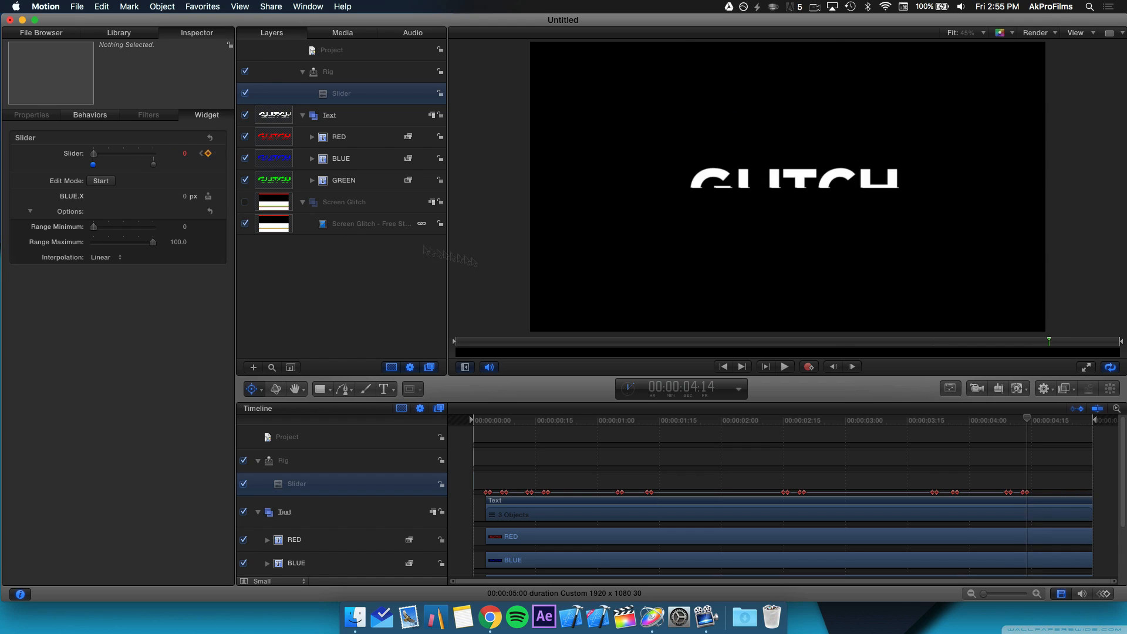
pyautogui.press('Right')
pyautogui.press('Right')
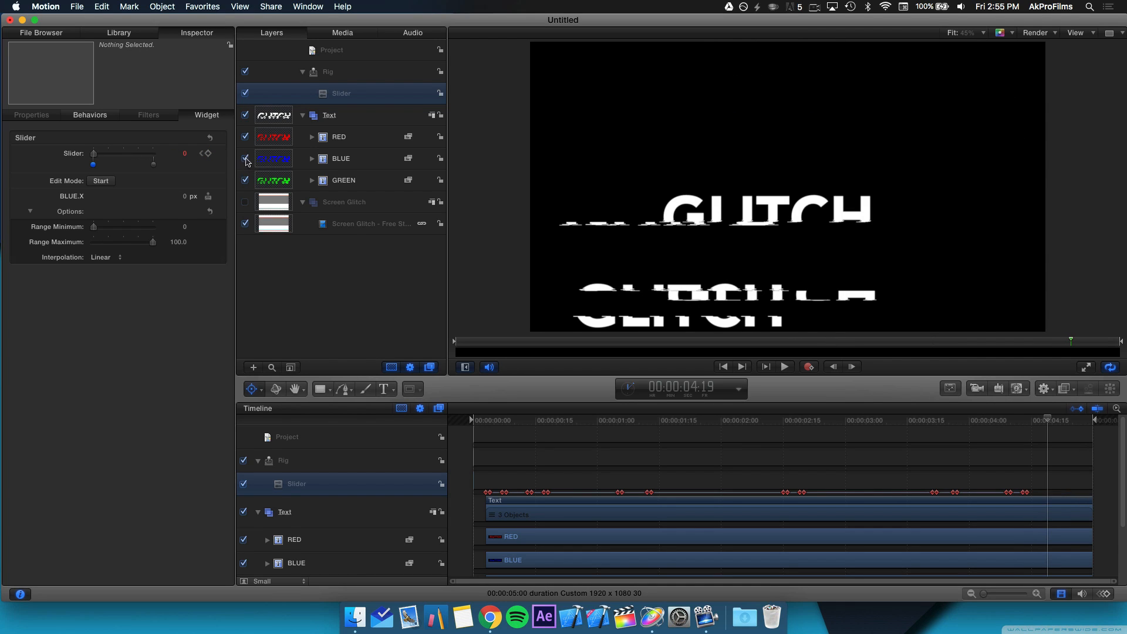
pyautogui.click(209, 154)
pyautogui.press('Right')
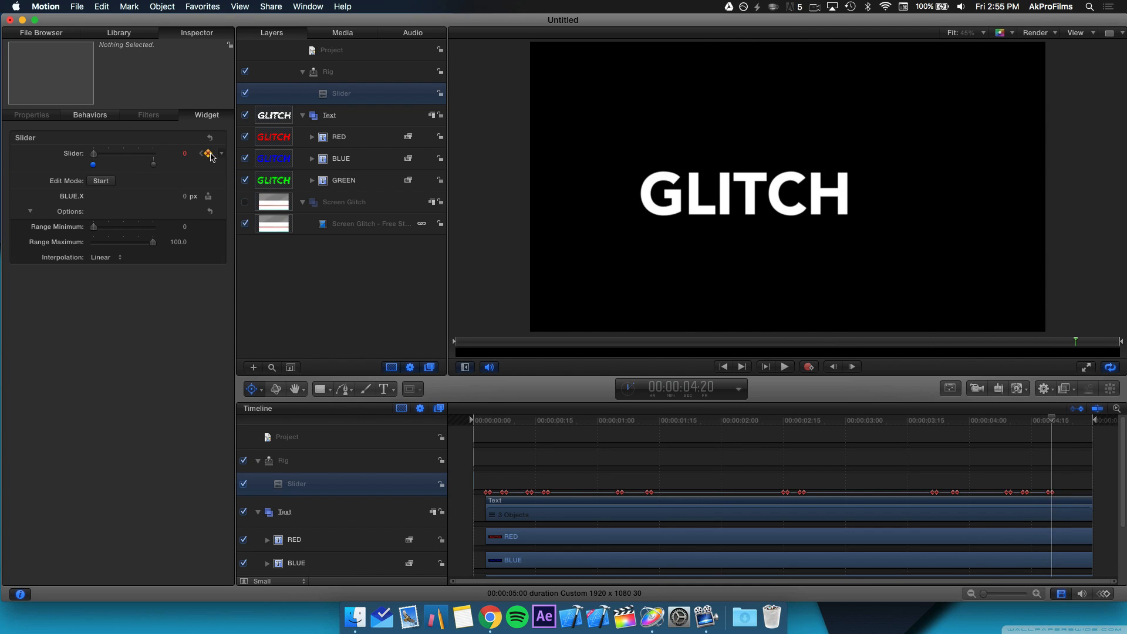
pyautogui.press('Right')
pyautogui.press('Right')
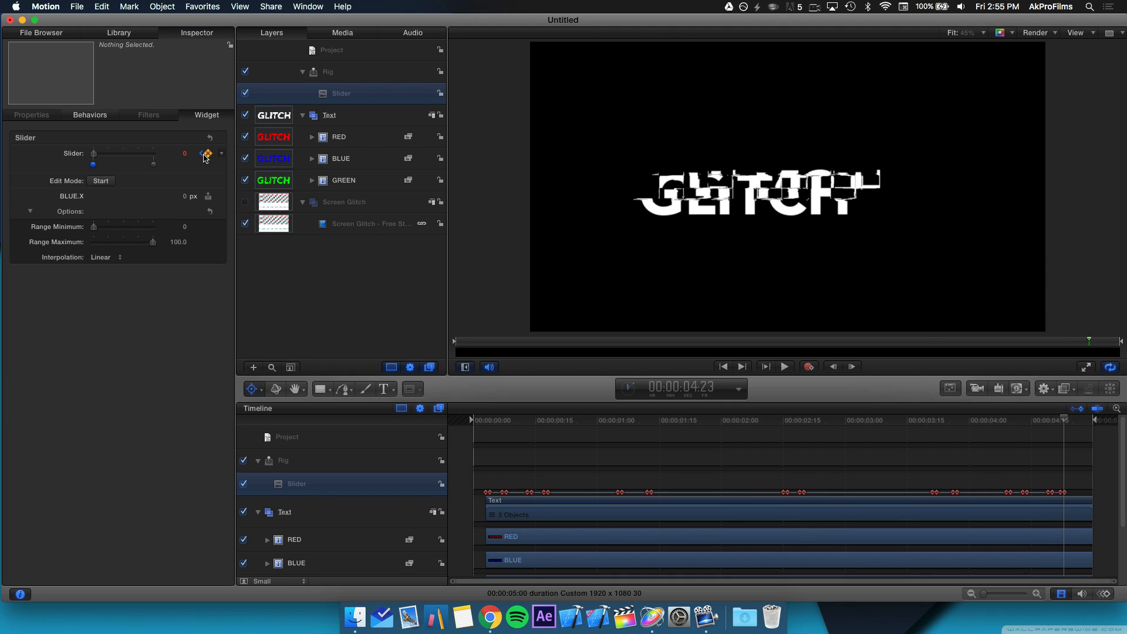
# Set the rig slider to 100 on the 00:00:04:20 keyframe, raise it slightly on the 04:22 keyframe and preview the animation.
pyautogui.press('Left')
pyautogui.press('Left')
pyautogui.moveTo(94, 153); pyautogui.dragTo(162, 157)
pyautogui.press('Right')
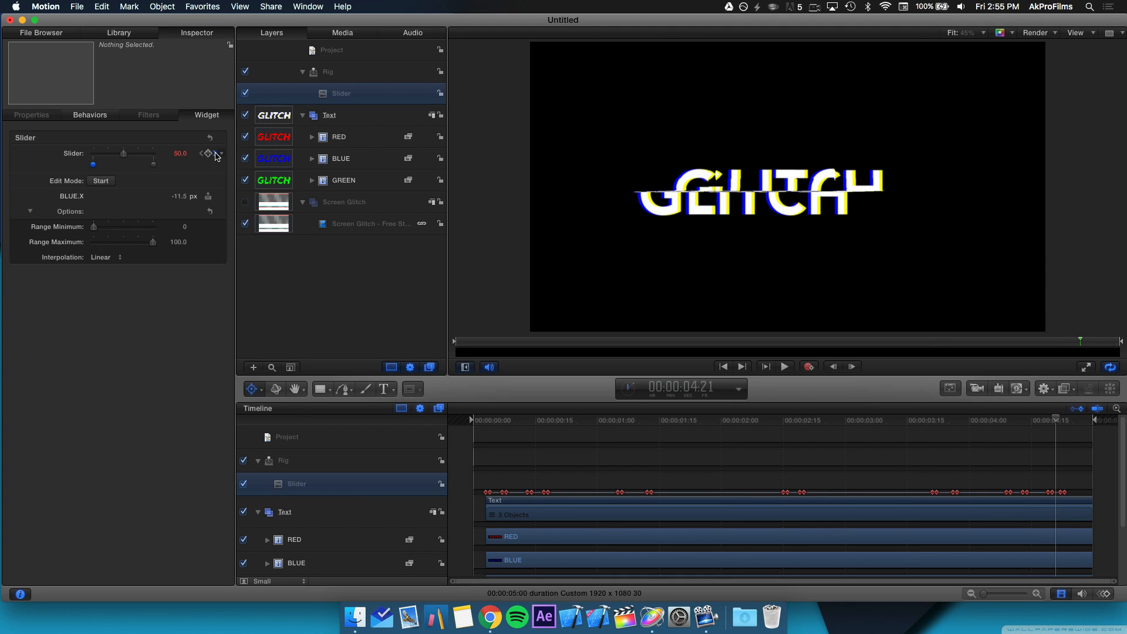
pyautogui.press('Right')
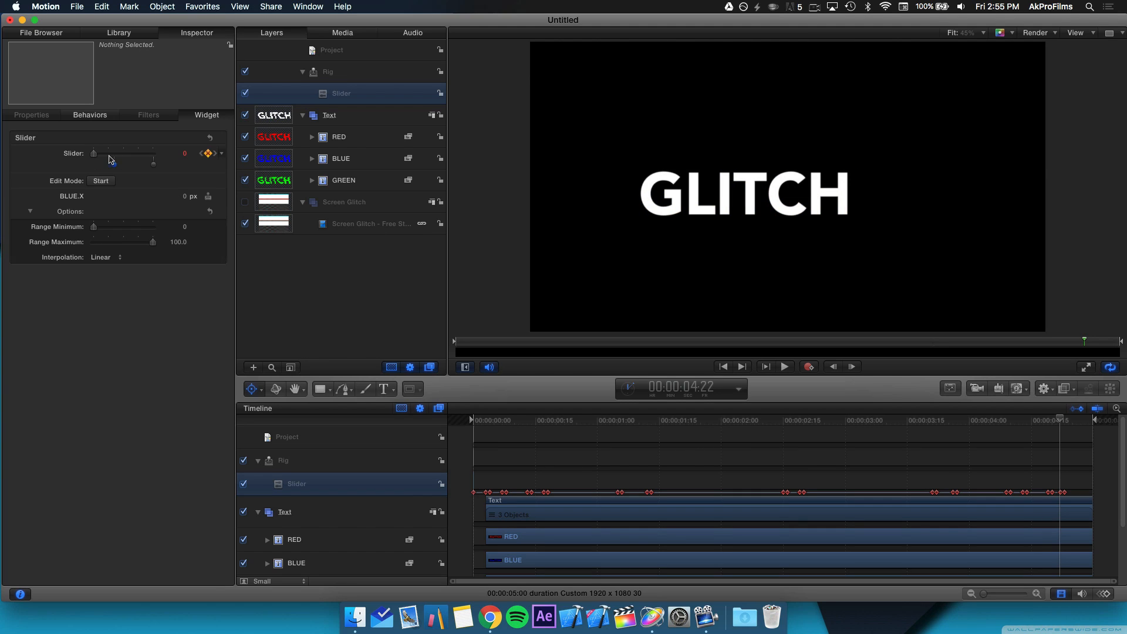
pyautogui.moveTo(98, 159)
pyautogui.mouseDown()
pyautogui.moveTo(88, 164)
pyautogui.moveTo(194, 157)
pyautogui.moveTo(103, 157)
pyautogui.mouseUp()
pyautogui.press('space')
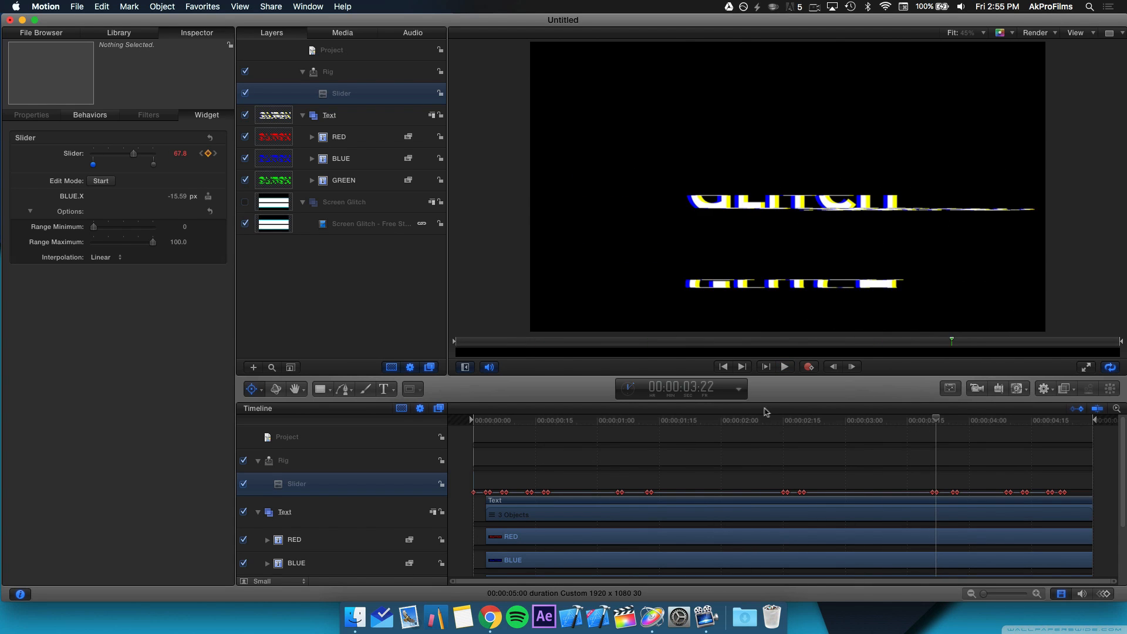
# Add rig slider keyframes with a value of 0 at 00:00:02:28 and 02:29.
pyautogui.moveTo(796, 421); pyautogui.dragTo(836, 421)
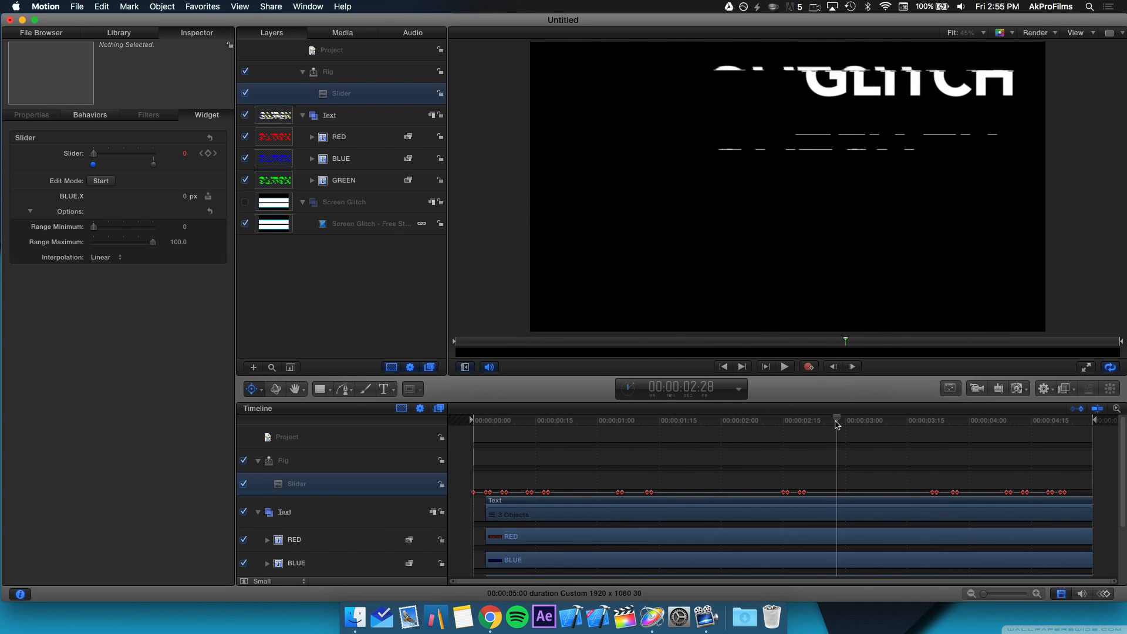
pyautogui.click(209, 154)
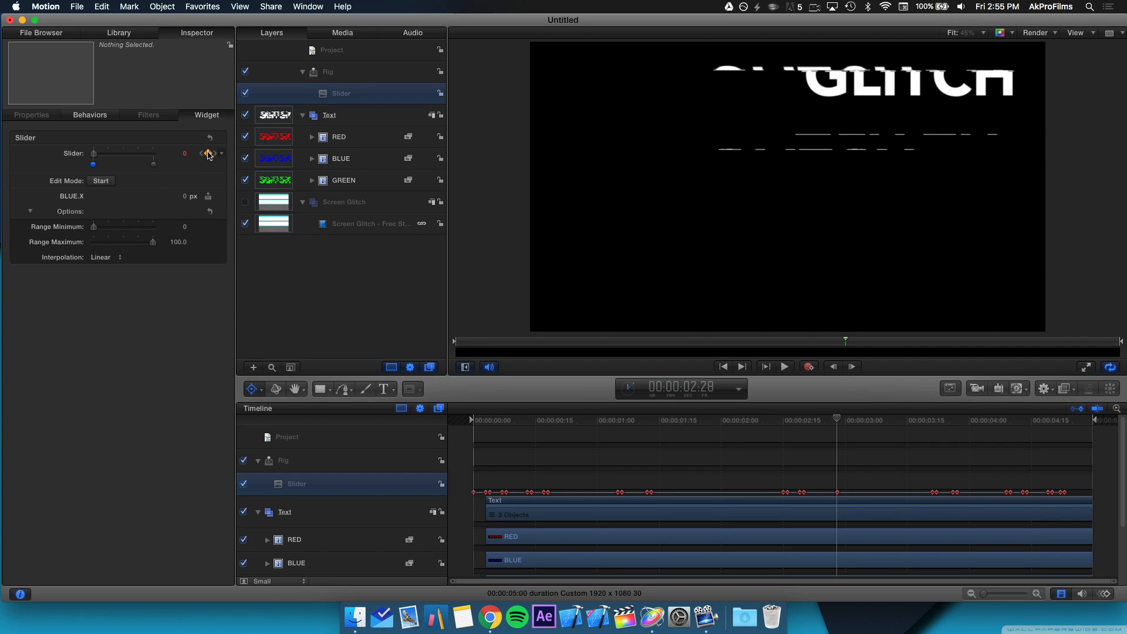
pyautogui.press('Right')
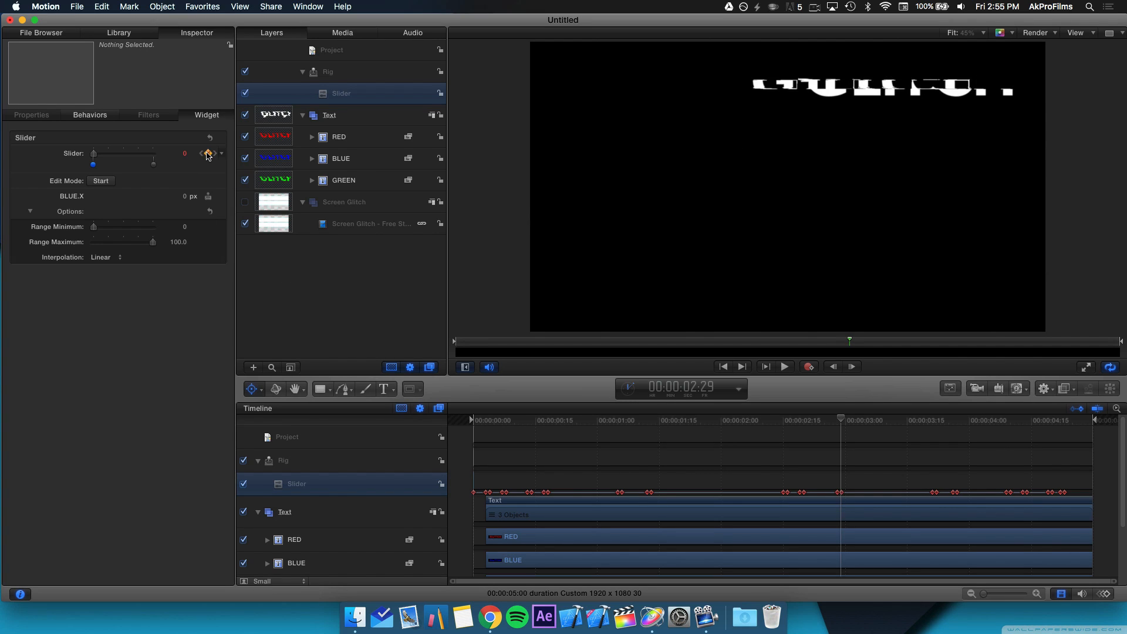
# Add rig slider keyframes with a value of 0 at 00:00:03:01 and 03:02.
pyautogui.press('Right')
pyautogui.press('Right')
pyautogui.press('Right')
pyautogui.press('Right')
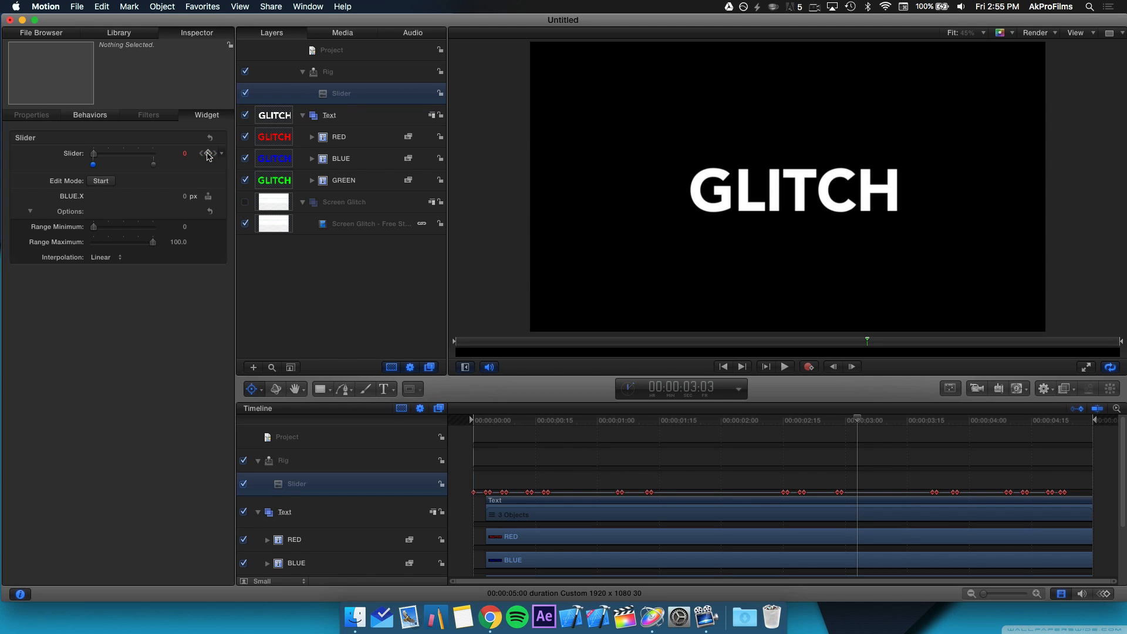
pyautogui.click(202, 155)
pyautogui.press('Right')
pyautogui.press('Right')
pyautogui.press('Right')
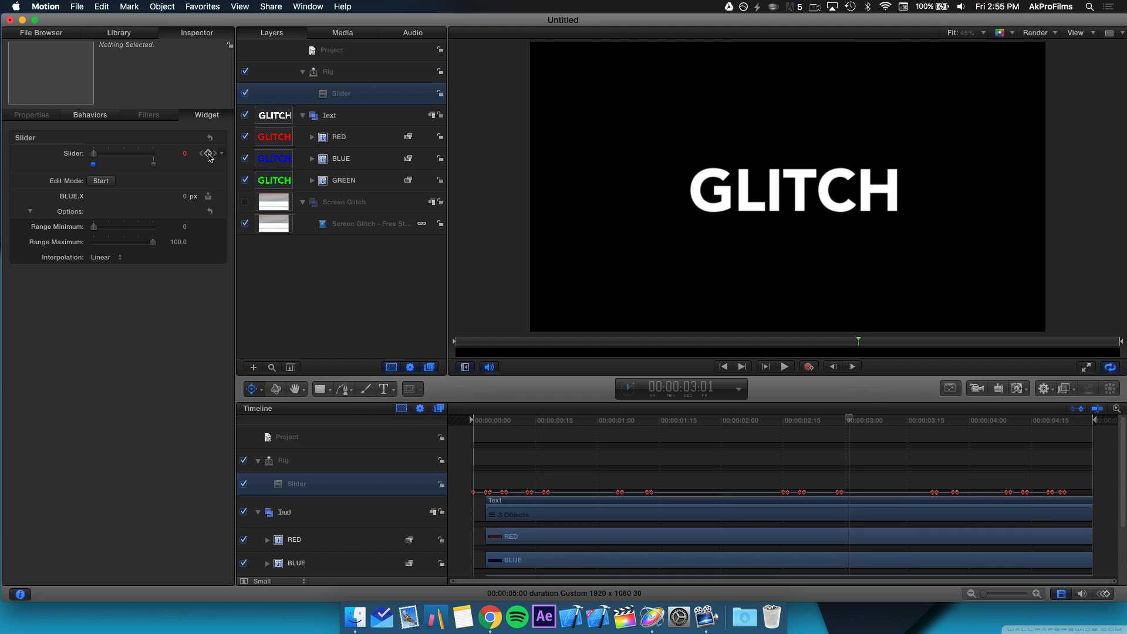
pyautogui.press('Right')
pyautogui.click(208, 154)
# Set the rig slider to about 41 on the 00:00:02:29 keyframe and to about 40 on the 03:01 keyframe.
pyautogui.click(201, 155)
pyautogui.moveTo(109, 157); pyautogui.dragTo(127, 158)
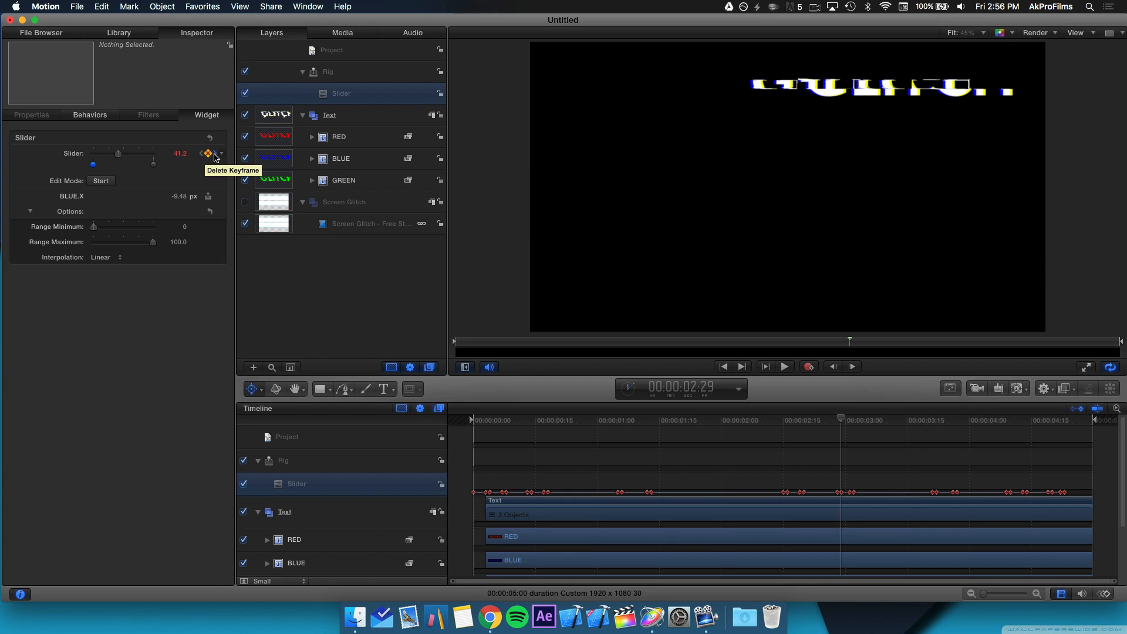
pyautogui.click(215, 154)
pyautogui.moveTo(98, 156); pyautogui.dragTo(121, 156)
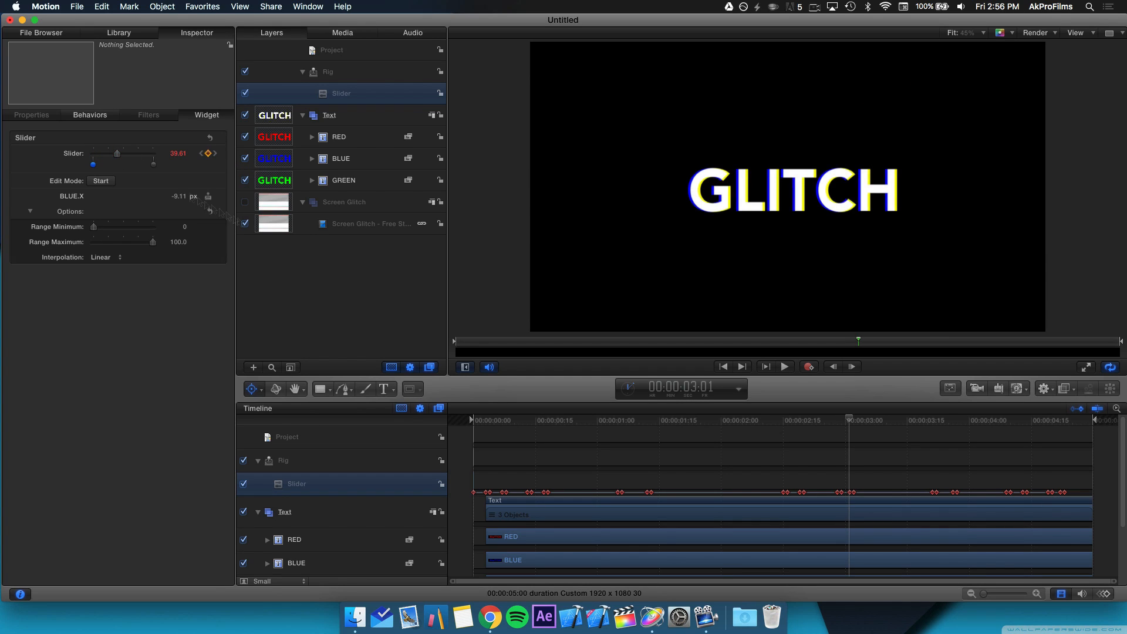
# Play the finished glitch animation from near the start of the timeline to check the color offsets.
pyautogui.click(472, 420)
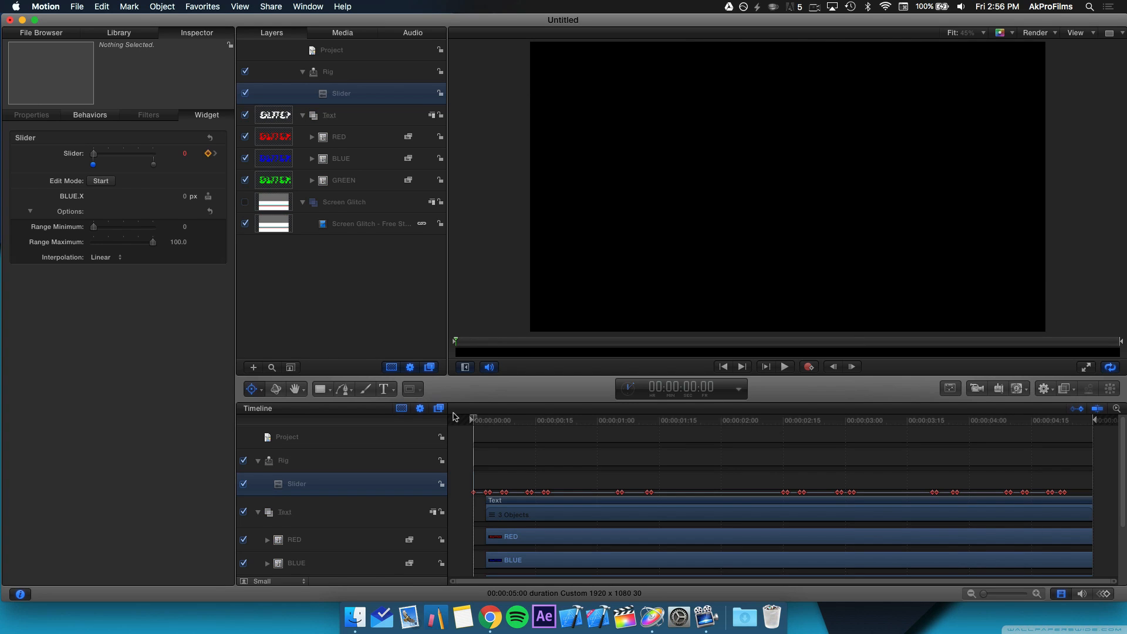
pyautogui.moveTo(473, 420); pyautogui.dragTo(491, 427)
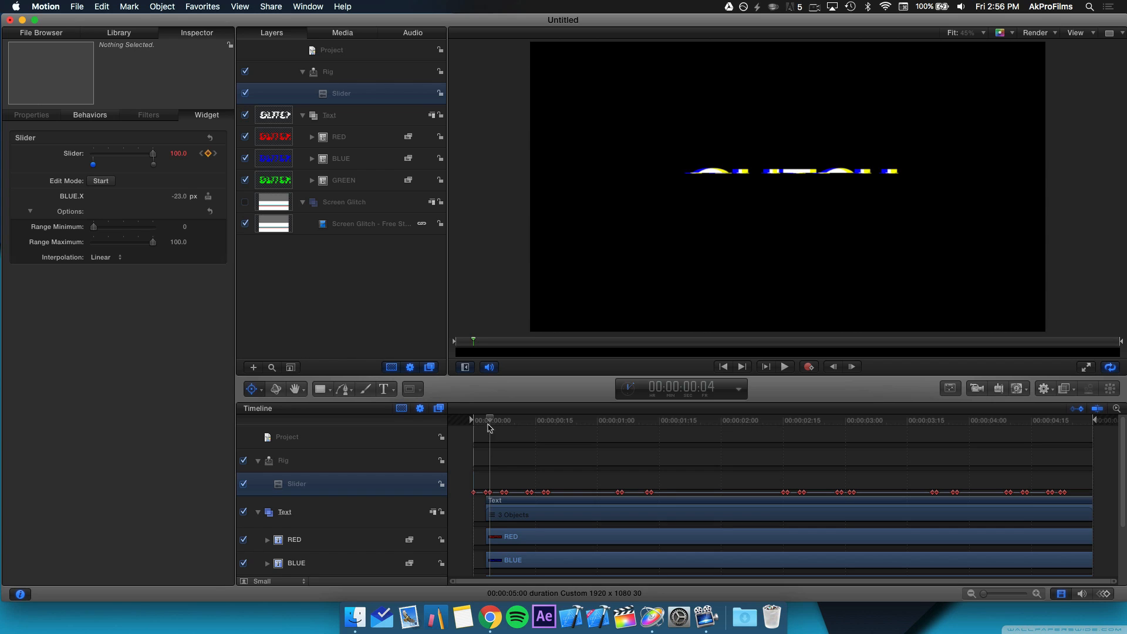
pyautogui.press('space')
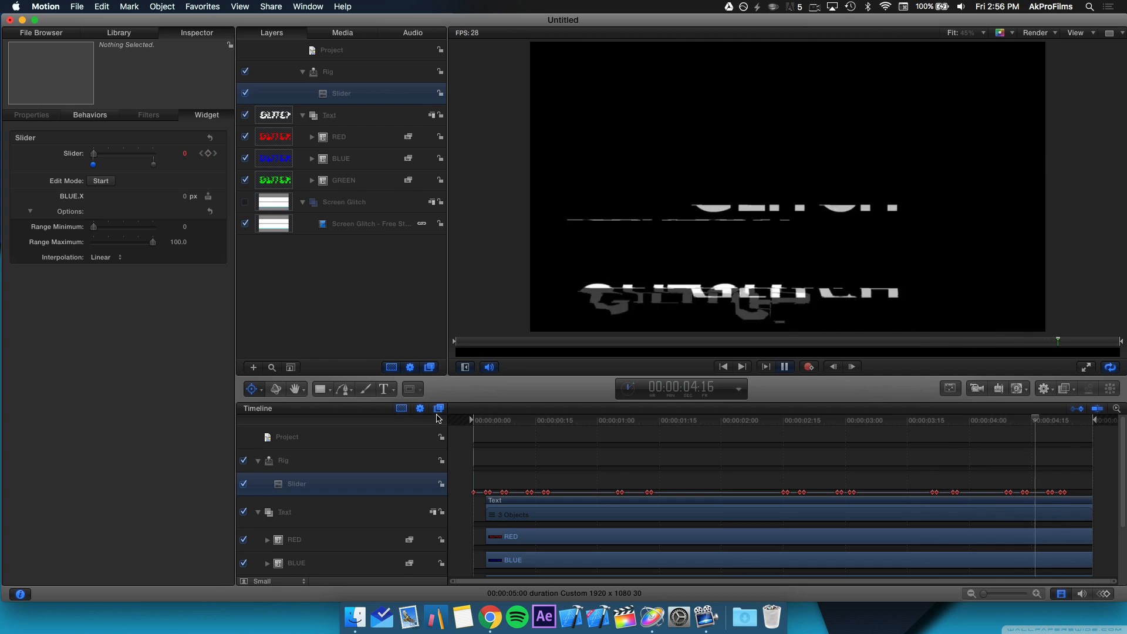
pyautogui.press('space')
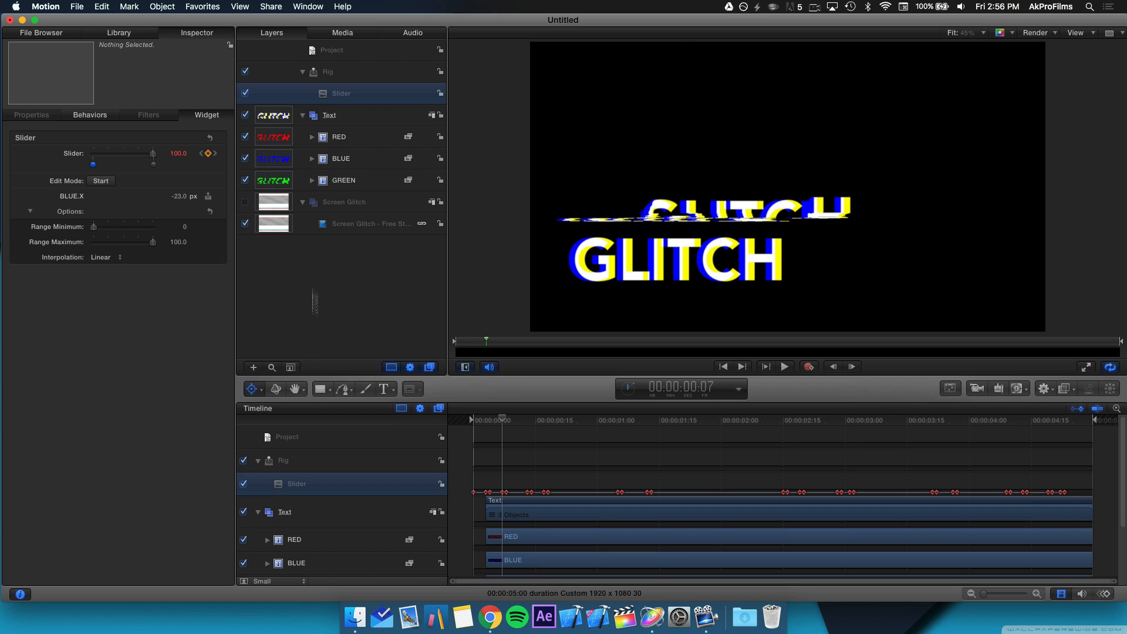
# Duplicate the Text group and rename the copy Text with Bad TV.
pyautogui.click(303, 116)
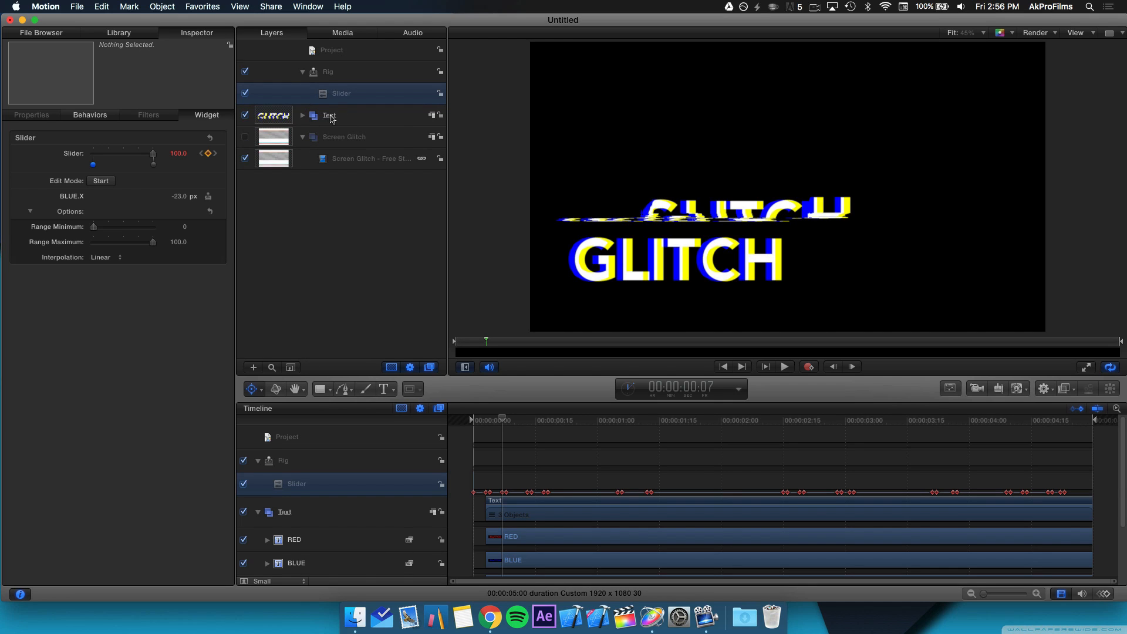
pyautogui.click(365, 117)
pyautogui.click(303, 72)
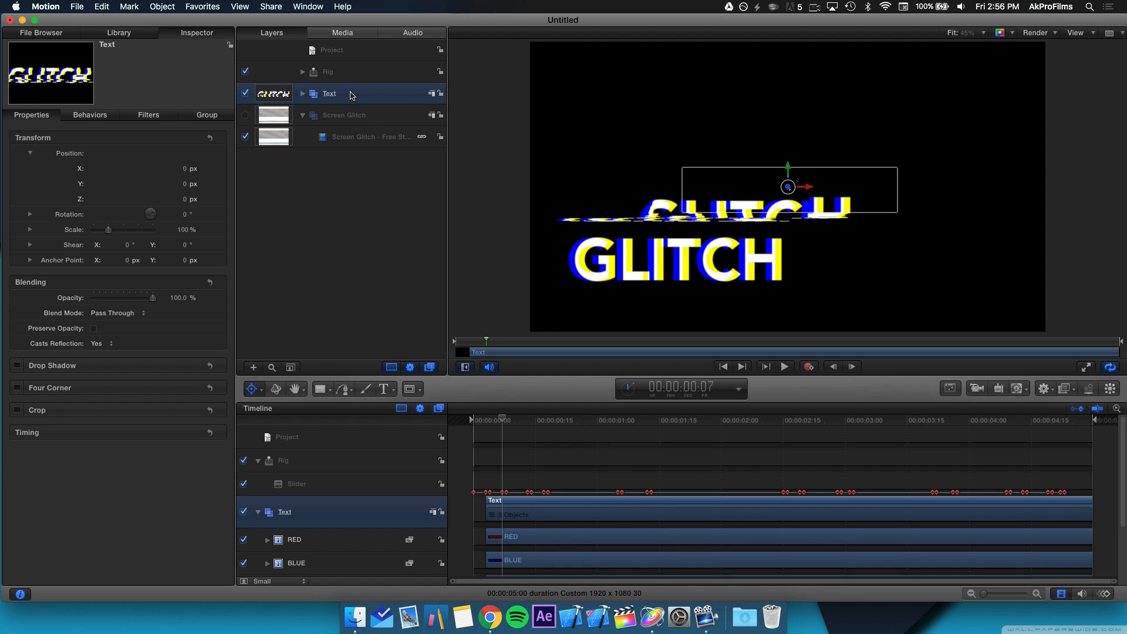
pyautogui.press('super+d')
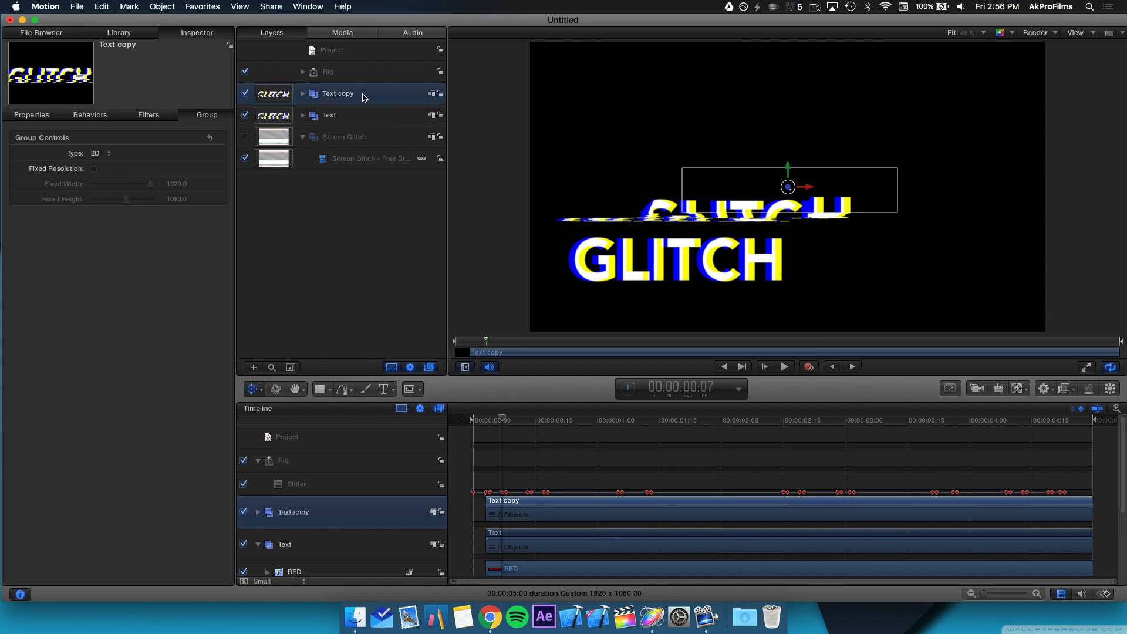
pyautogui.doubleClick(362, 94)
pyautogui.press('super+a')
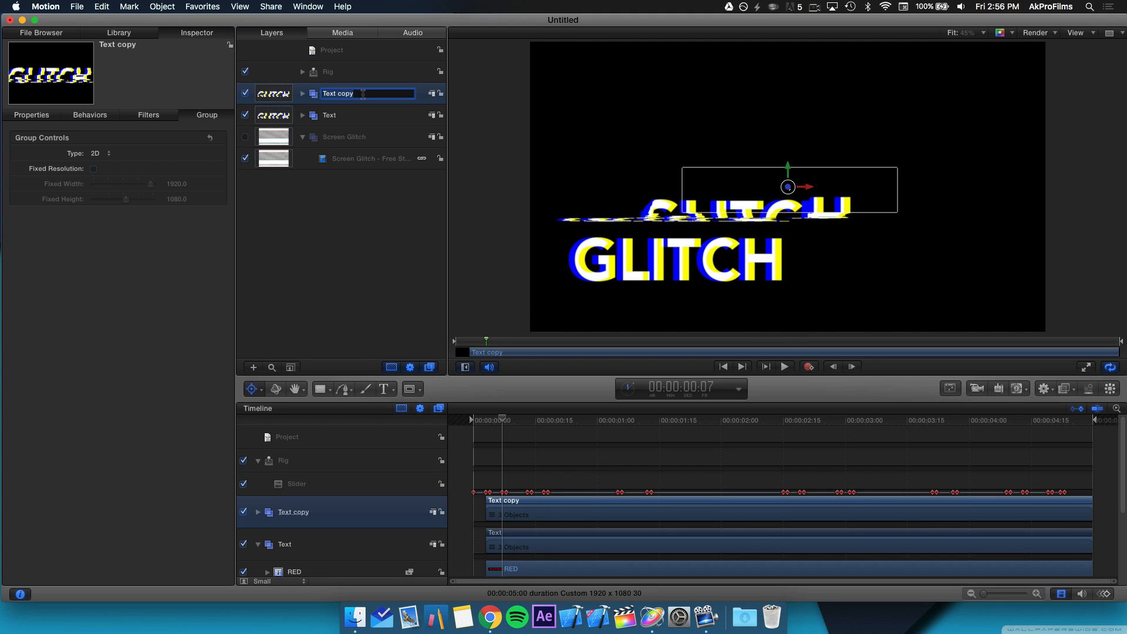
pyautogui.write('Tex')
pyautogui.press('Return')
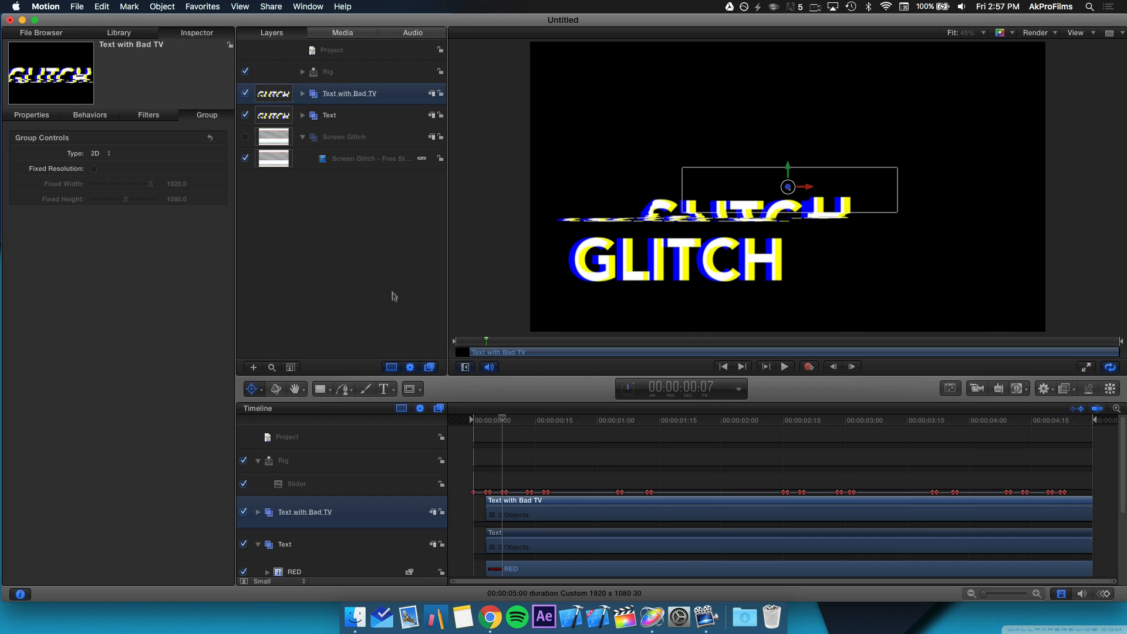
# Find the Bad TV filter in the library and apply it to the Text with Bad TV group.
pyautogui.click(118, 34)
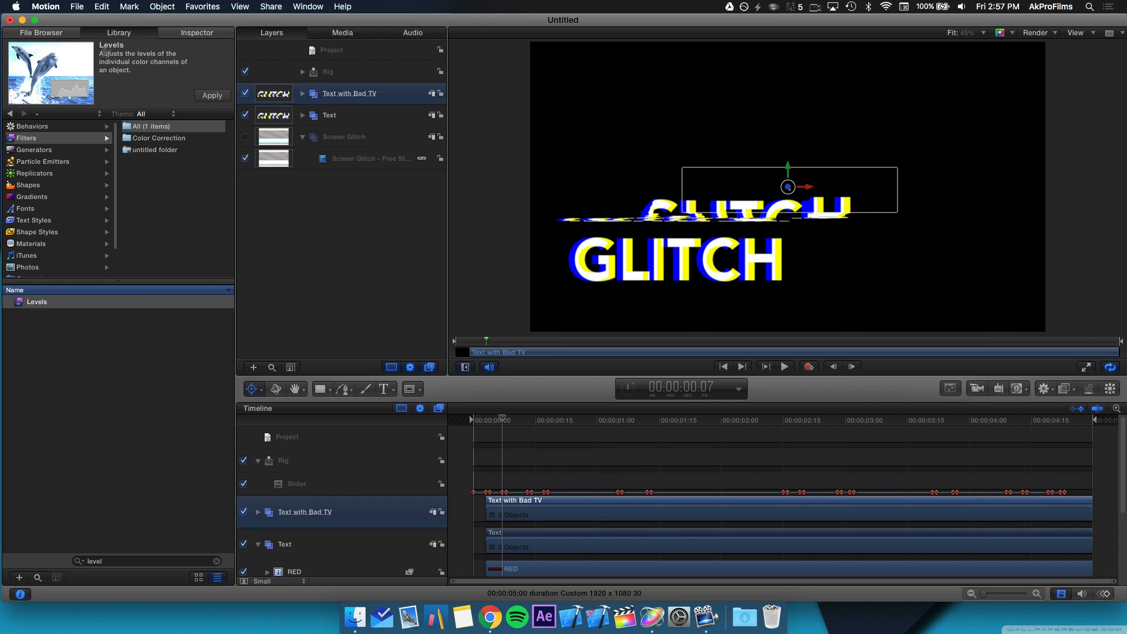
pyautogui.click(216, 561)
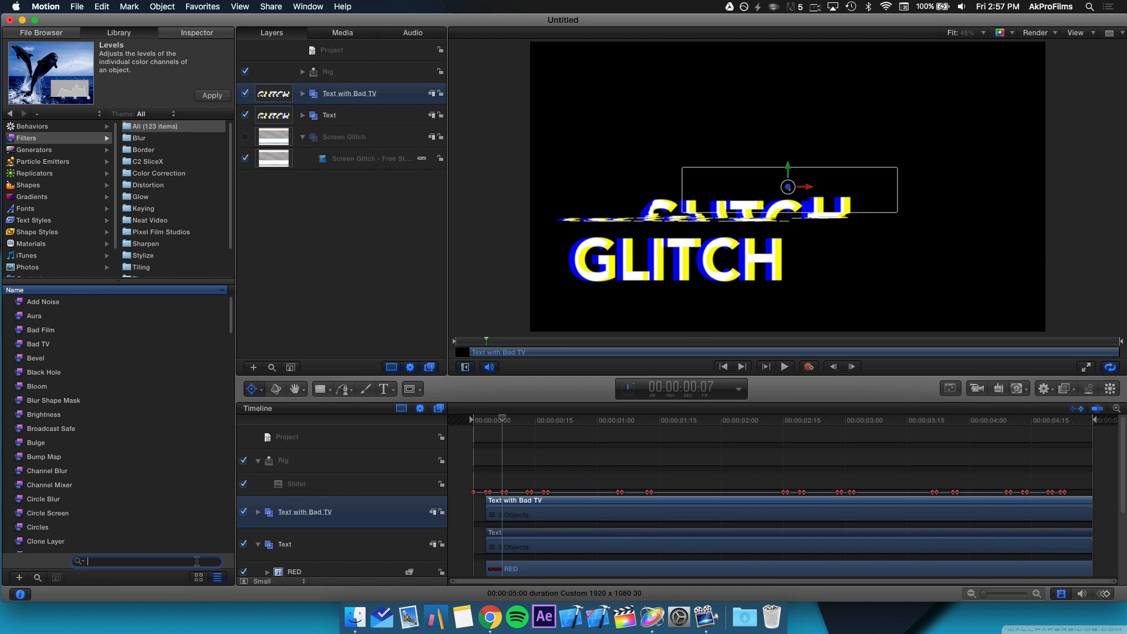
pyautogui.write('bad')
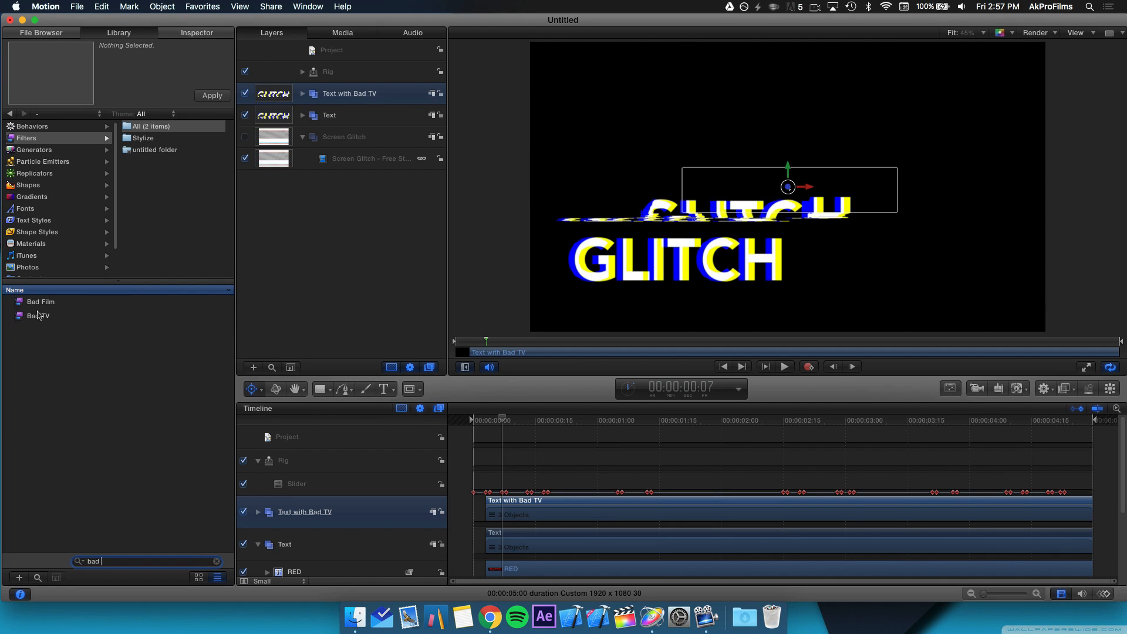
pyautogui.moveTo(38, 316); pyautogui.dragTo(371, 93)
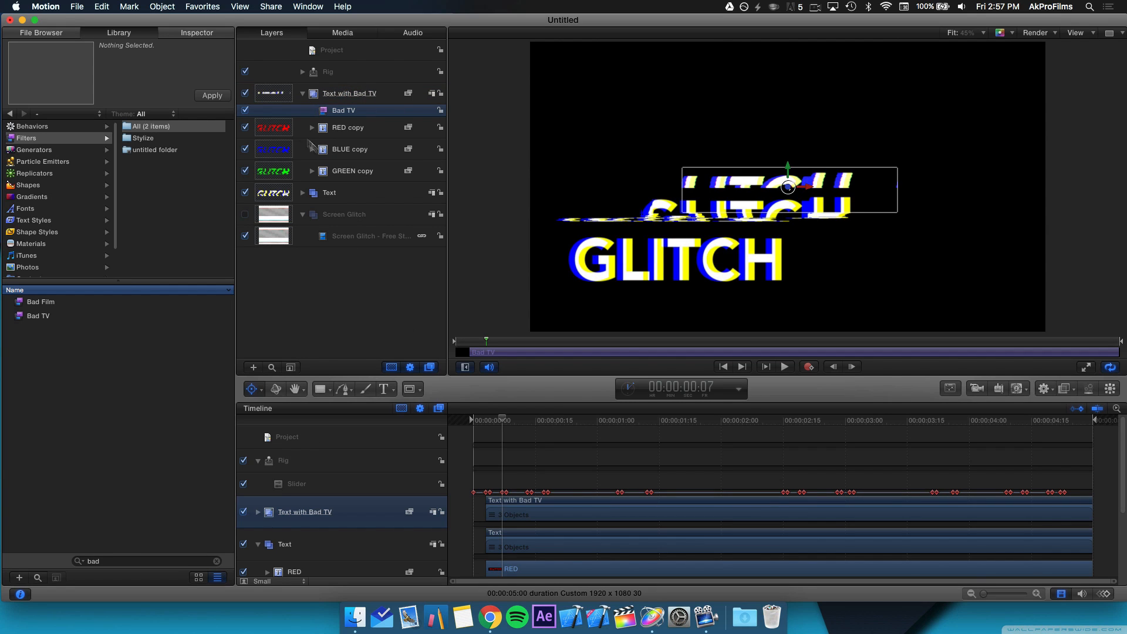
# Hide the original Text group, go to 00:00:00:21 and enable Fixed Resolution for the Text with Bad TV group.
pyautogui.click(246, 192)
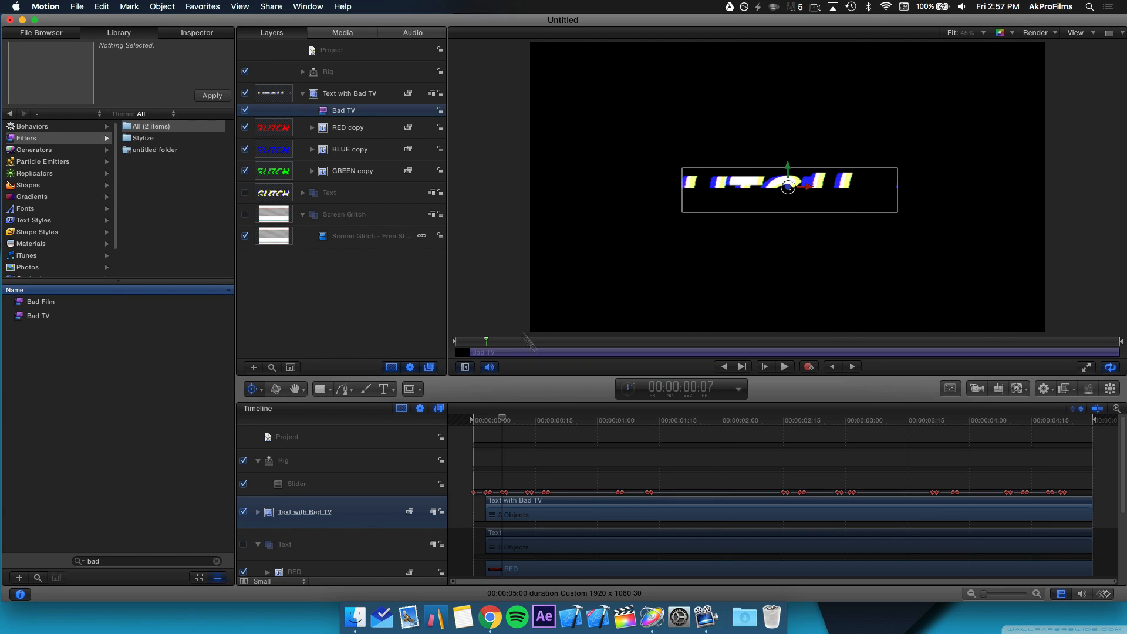
pyautogui.moveTo(503, 421); pyautogui.dragTo(558, 432)
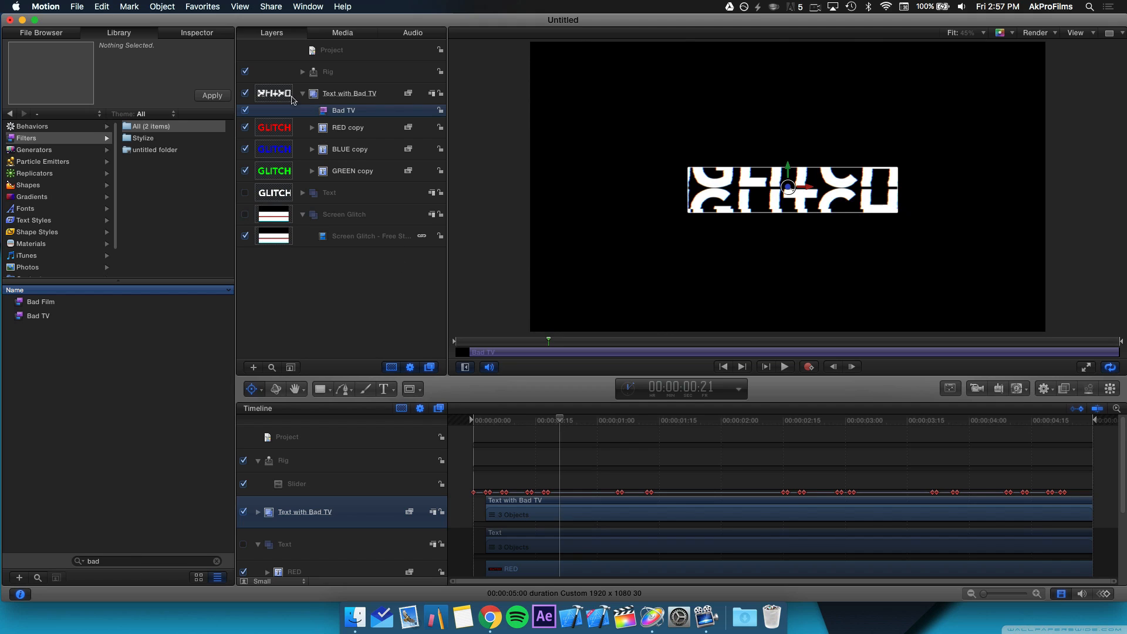
pyautogui.click(329, 93)
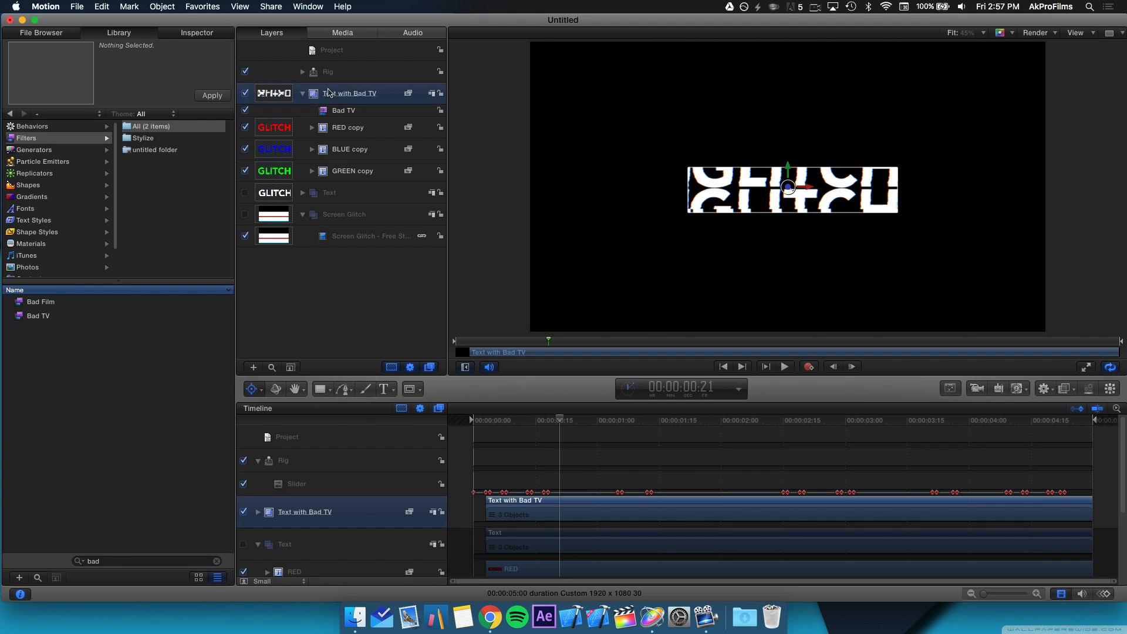
pyautogui.click(193, 33)
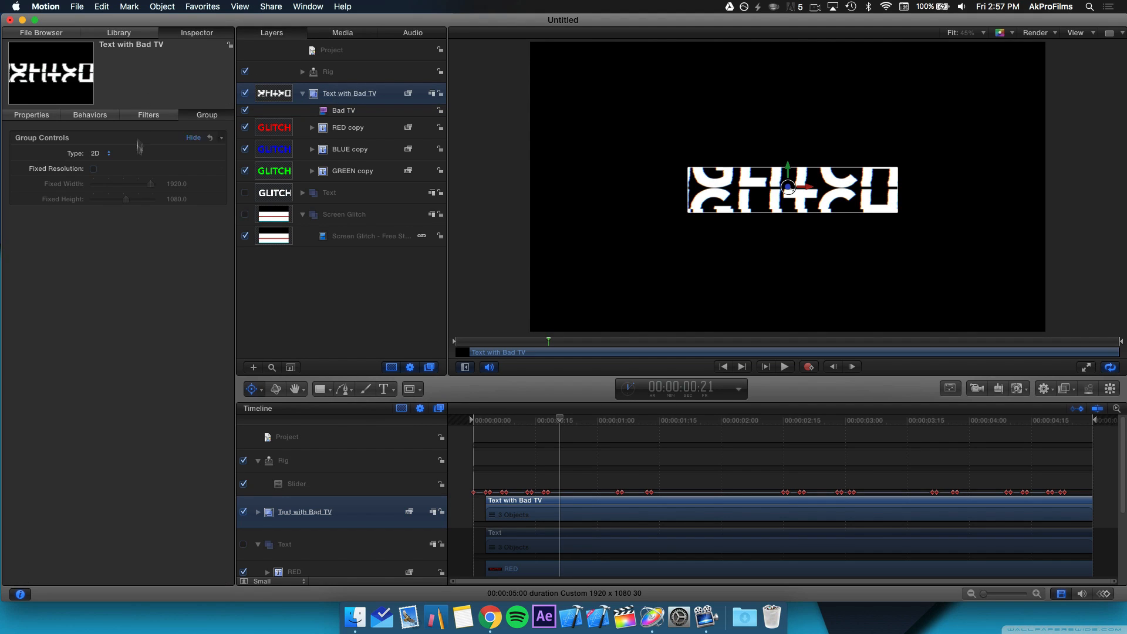
pyautogui.click(94, 169)
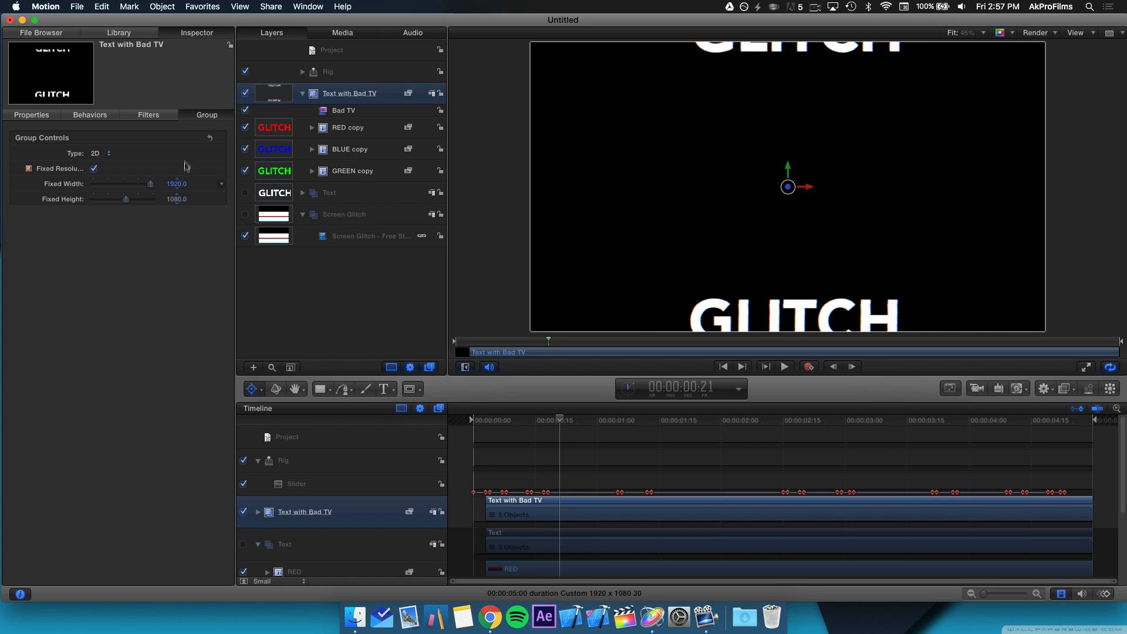
# Set the Bad TV filter's Waviness to 127, Roll to -100, Static to 0.49 and Color Synch to 1.0.
pyautogui.click(325, 112)
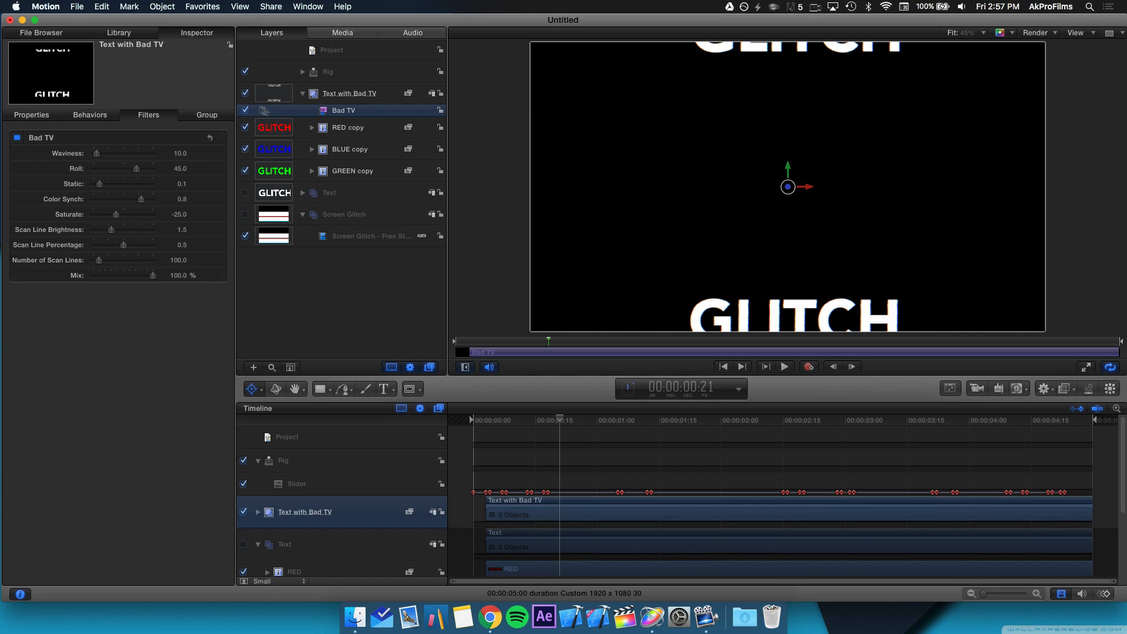
pyautogui.moveTo(138, 171); pyautogui.dragTo(4, 160)
pyautogui.moveTo(97, 154)
pyautogui.mouseDown()
pyautogui.moveTo(132, 155)
pyautogui.moveTo(120, 193)
pyautogui.moveTo(226, 200)
pyautogui.moveTo(3, 198)
pyautogui.moveTo(211, 205)
pyautogui.mouseUp()
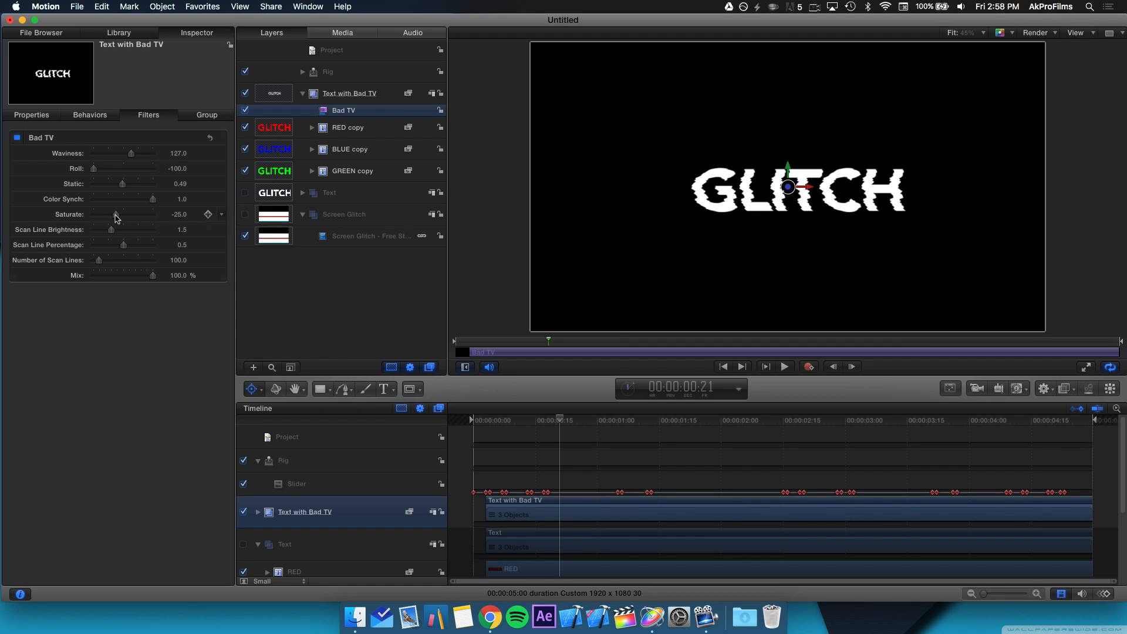
pyautogui.moveTo(116, 218); pyautogui.dragTo(135, 218)
pyautogui.click(223, 216)
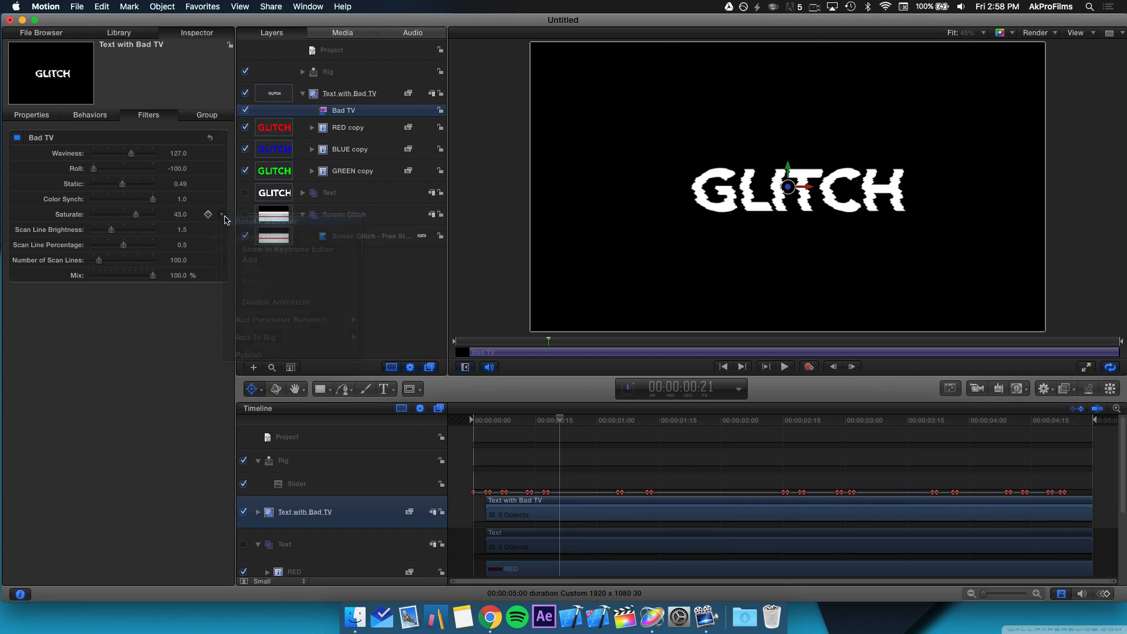
pyautogui.click(227, 221)
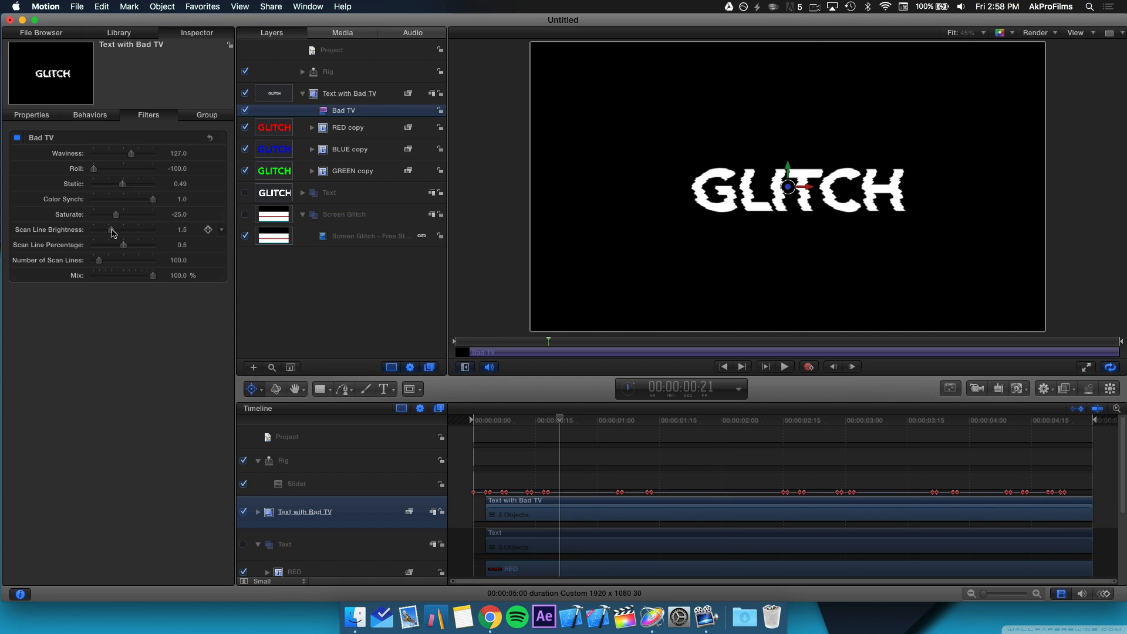
# Set the Bad TV Scan Line Brightness to 0.54 and make the original Text group visible again.
pyautogui.moveTo(114, 233)
pyautogui.mouseDown()
pyautogui.moveTo(153, 233)
pyautogui.moveTo(52, 251)
pyautogui.moveTo(101, 244)
pyautogui.mouseUp()
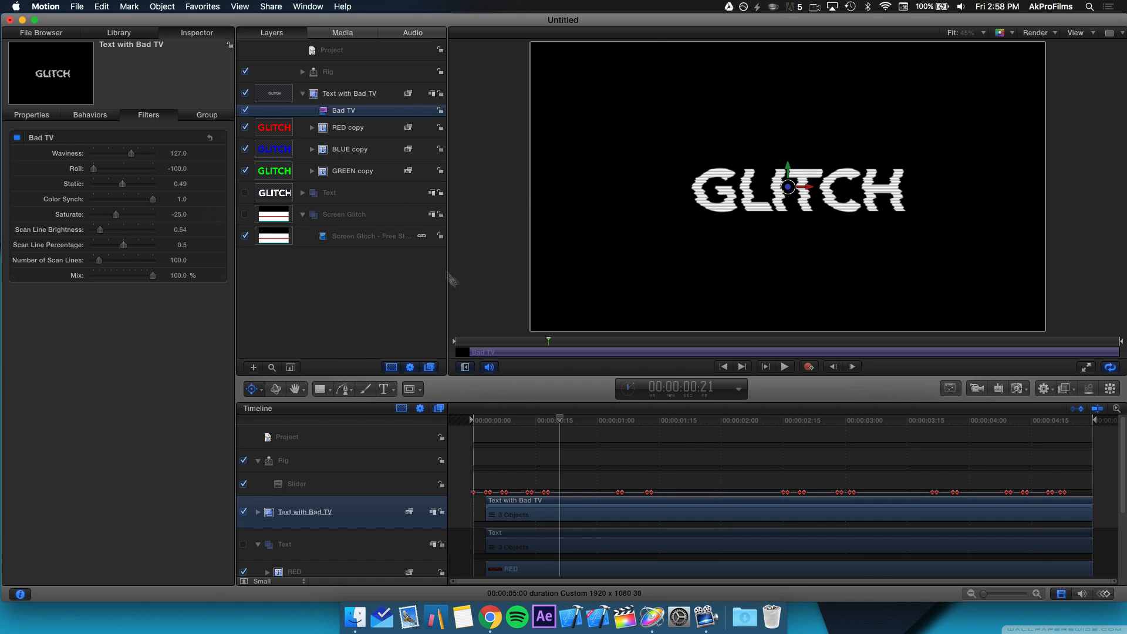
pyautogui.moveTo(559, 423); pyautogui.dragTo(525, 416)
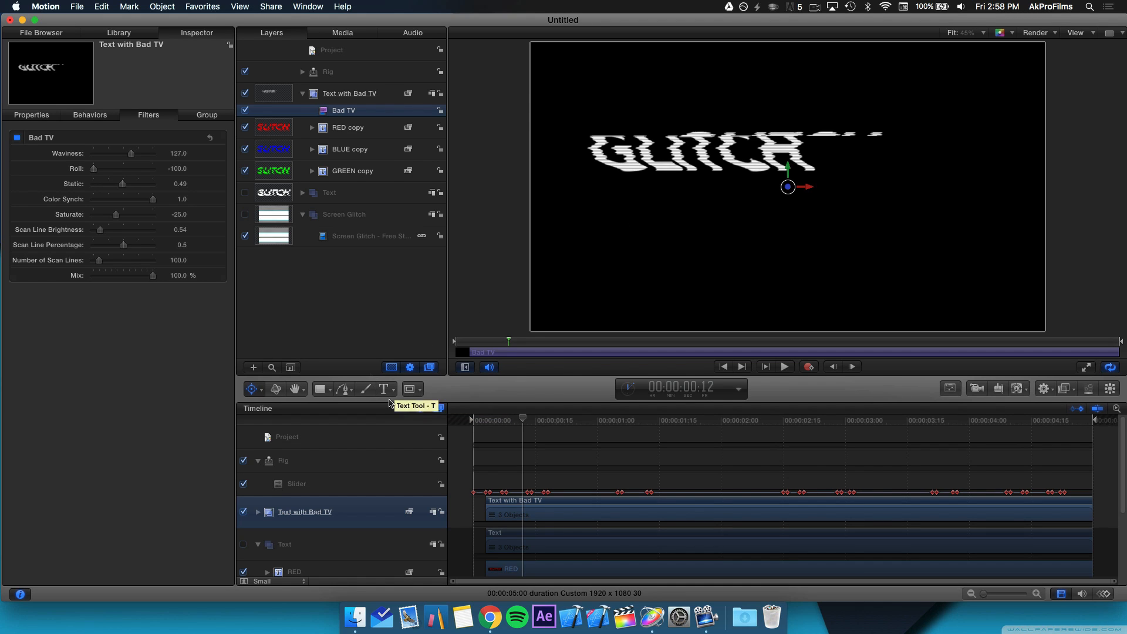
pyautogui.click(246, 193)
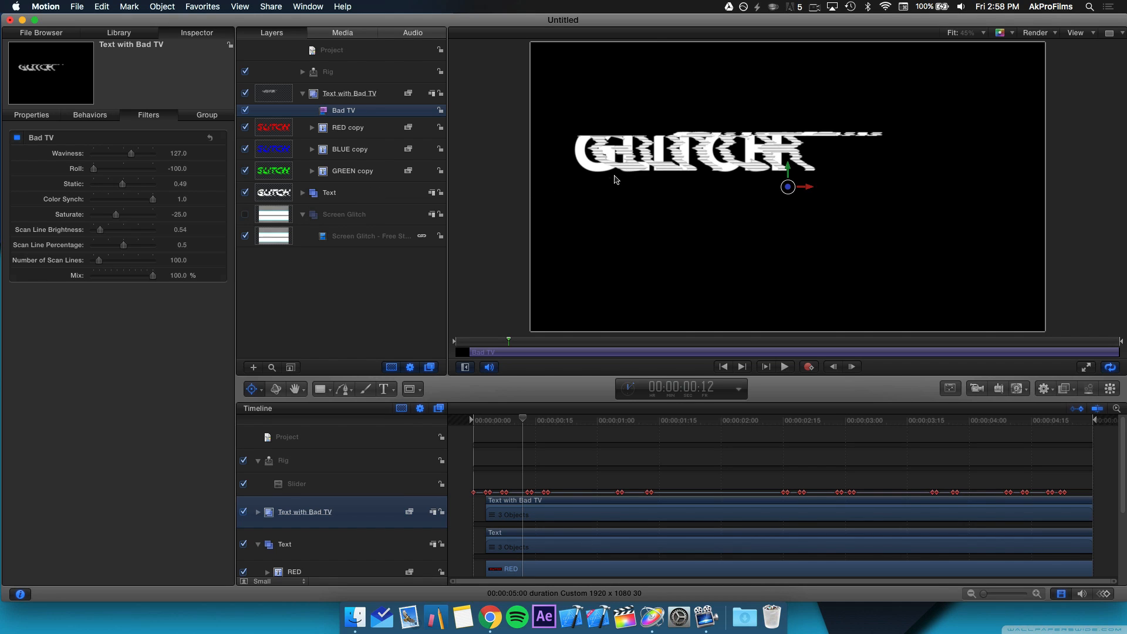
# Draw a four-point Bezier mask on the Text with Bad TV group around the final letters of GLITCH at 00:00:00:06.
pyautogui.click(257, 544)
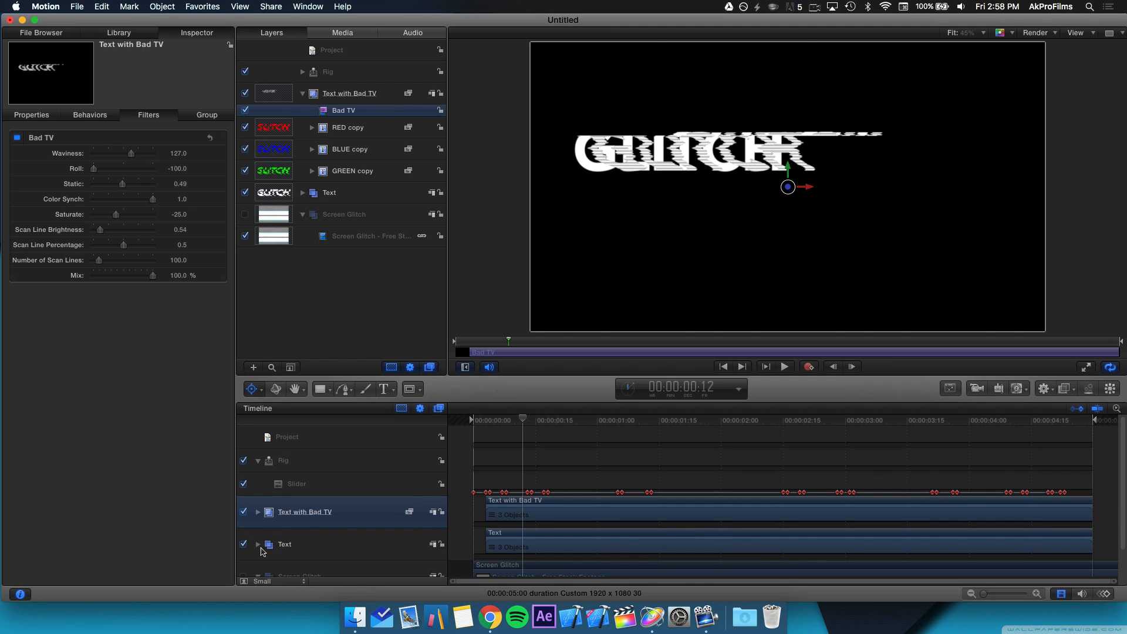
pyautogui.click(258, 513)
pyautogui.scroll(-3, 388, 534)
pyautogui.scroll(3, 448, 495)
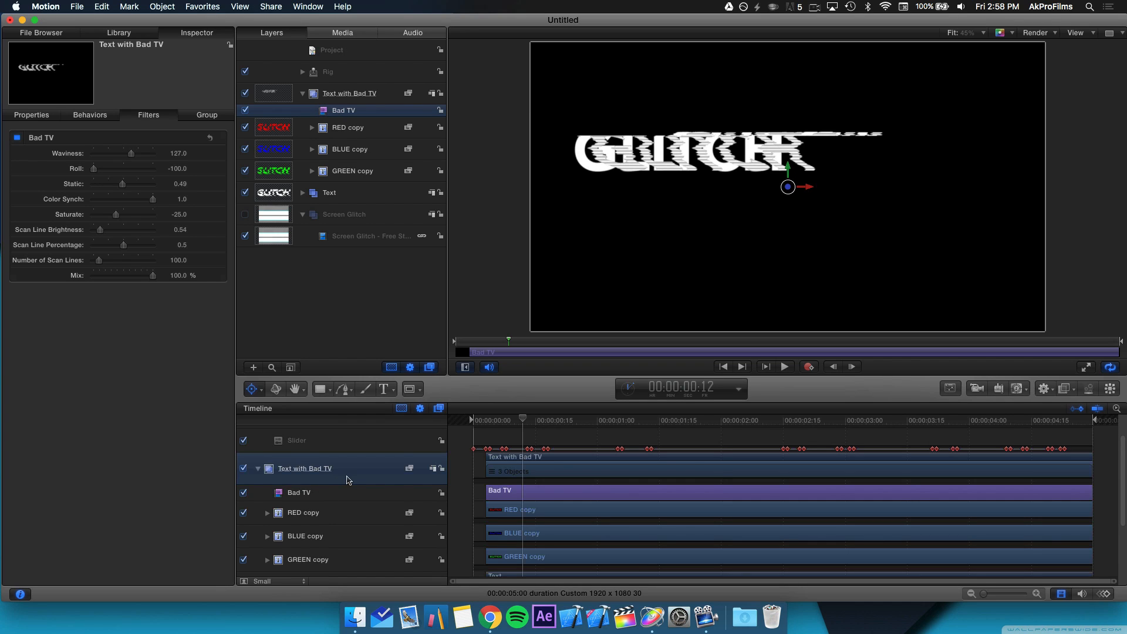
pyautogui.click(421, 390)
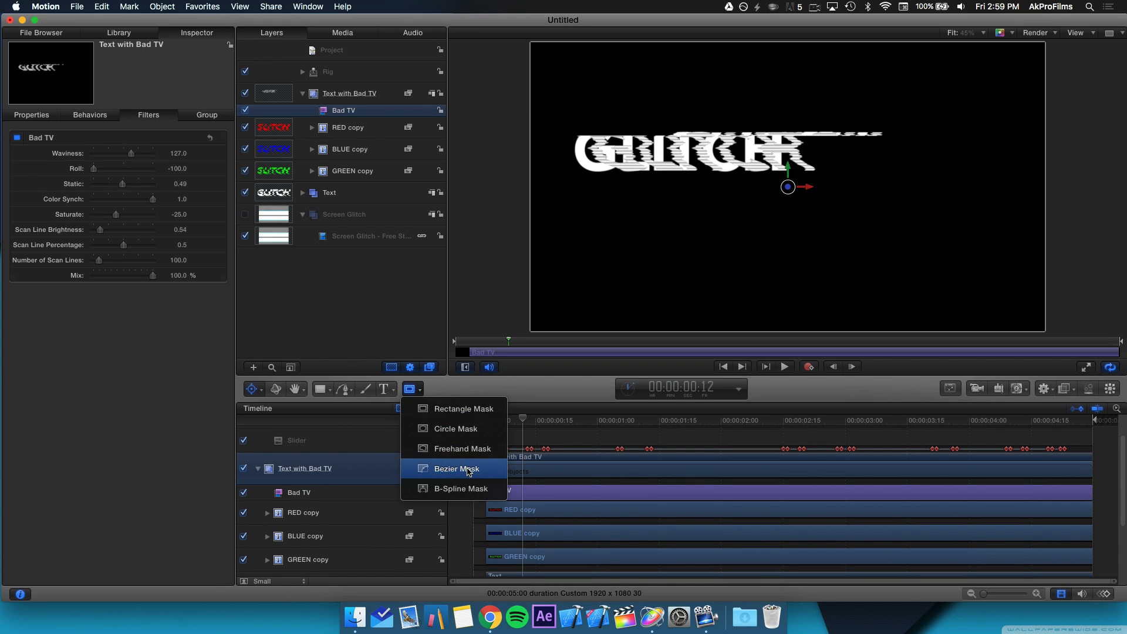
pyautogui.click(456, 468)
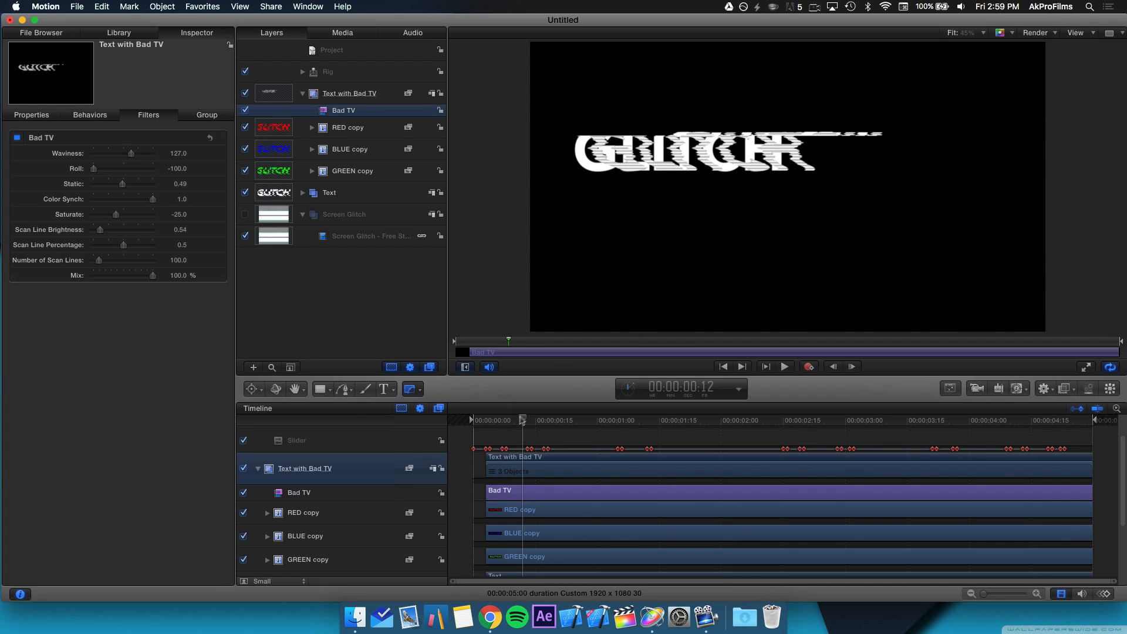
pyautogui.moveTo(518, 422); pyautogui.dragTo(498, 420)
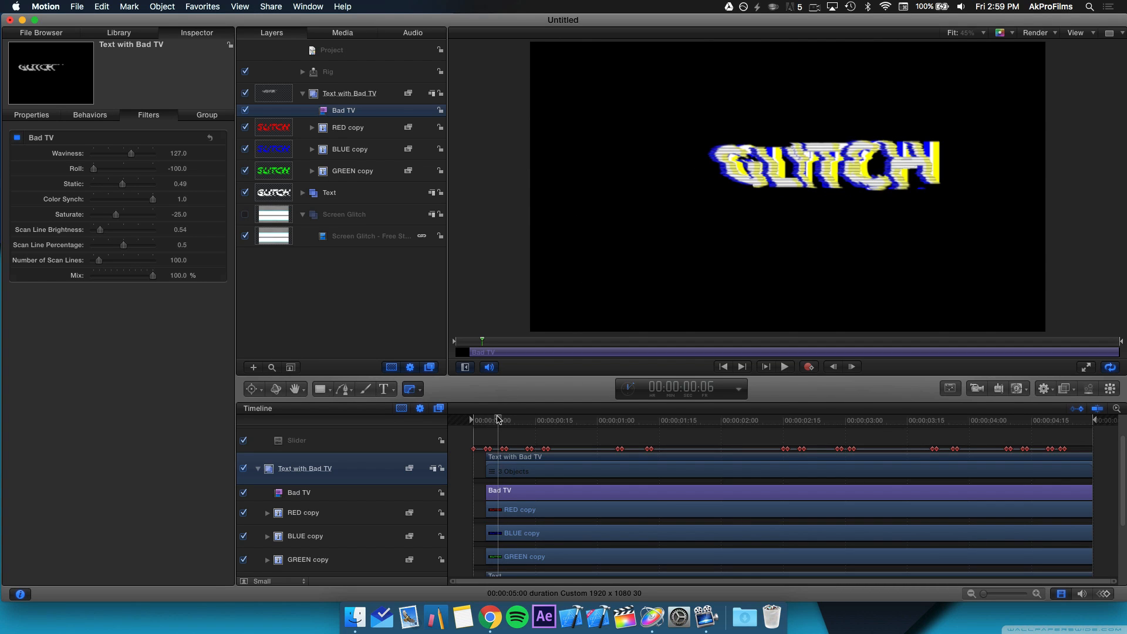
pyautogui.click(935, 97)
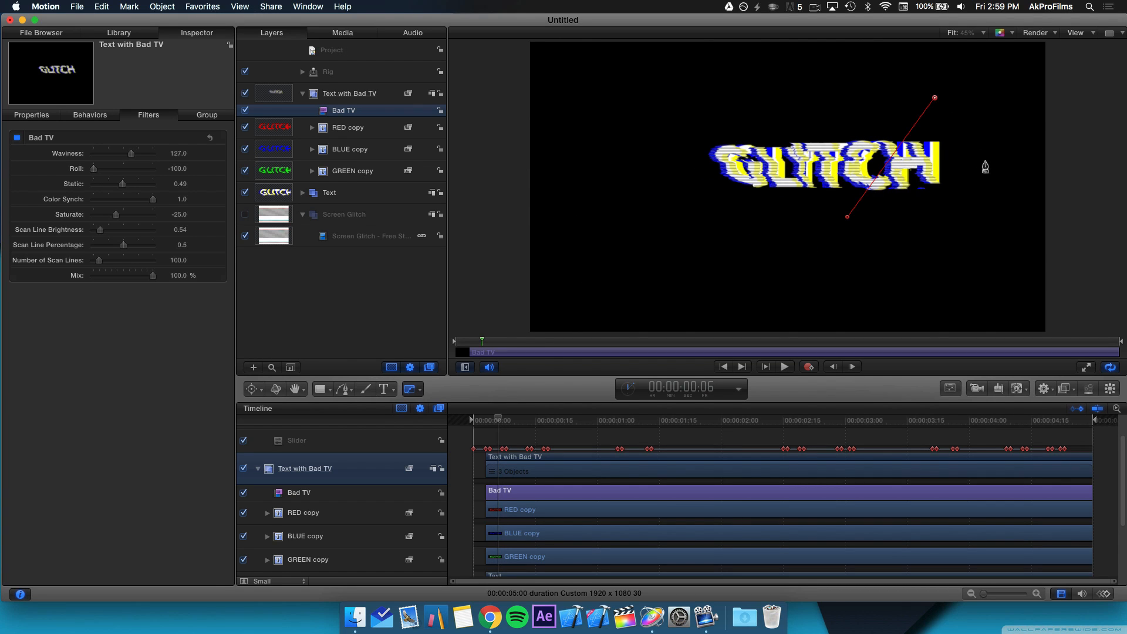
pyautogui.click(986, 162)
pyautogui.click(904, 240)
pyautogui.click(847, 217)
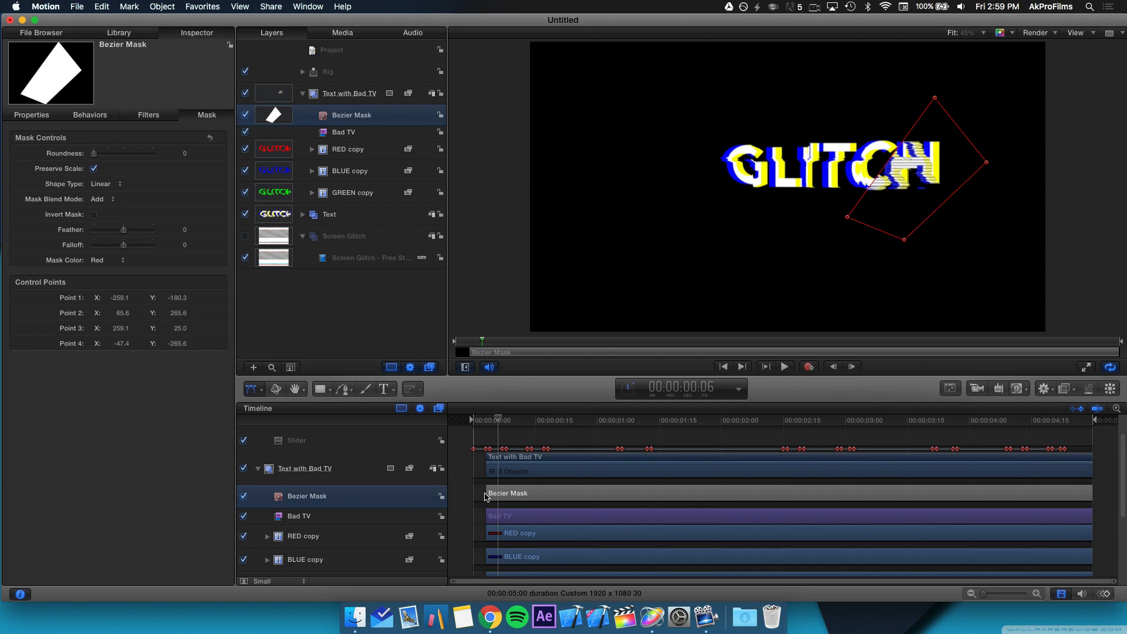
# Trim the Bezier mask and the Bad TV filter to start at 00:00:00:06 and last about six frames.
pyautogui.moveTo(485, 496); pyautogui.dragTo(498, 496)
pyautogui.moveTo(1090, 493); pyautogui.dragTo(502, 518)
pyautogui.click(474, 520)
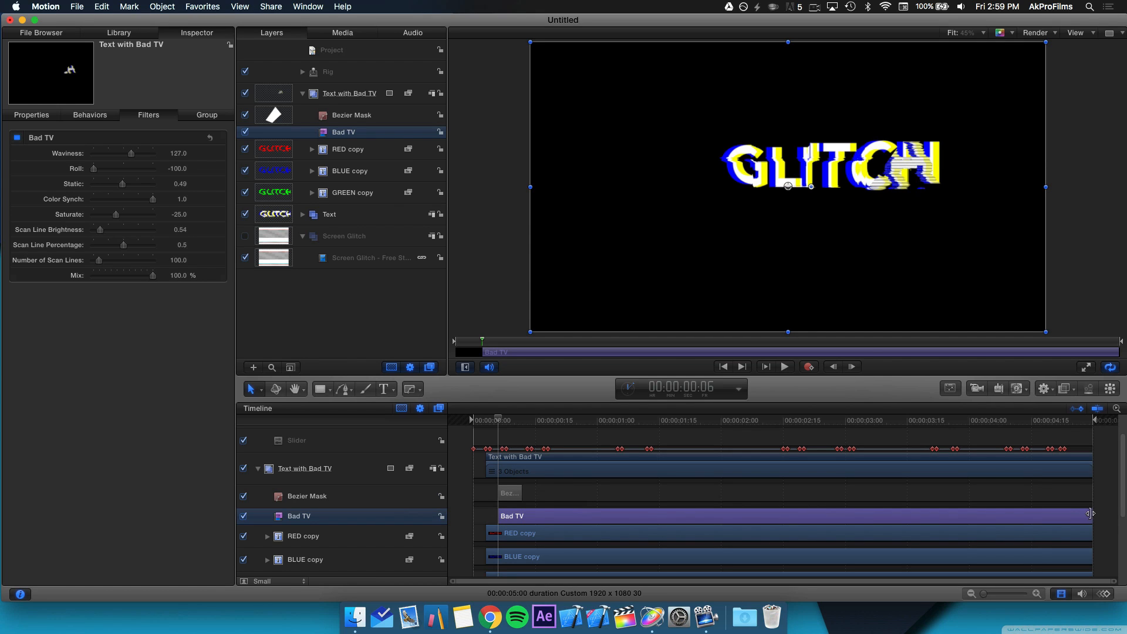
pyautogui.moveTo(1090, 513); pyautogui.dragTo(519, 515)
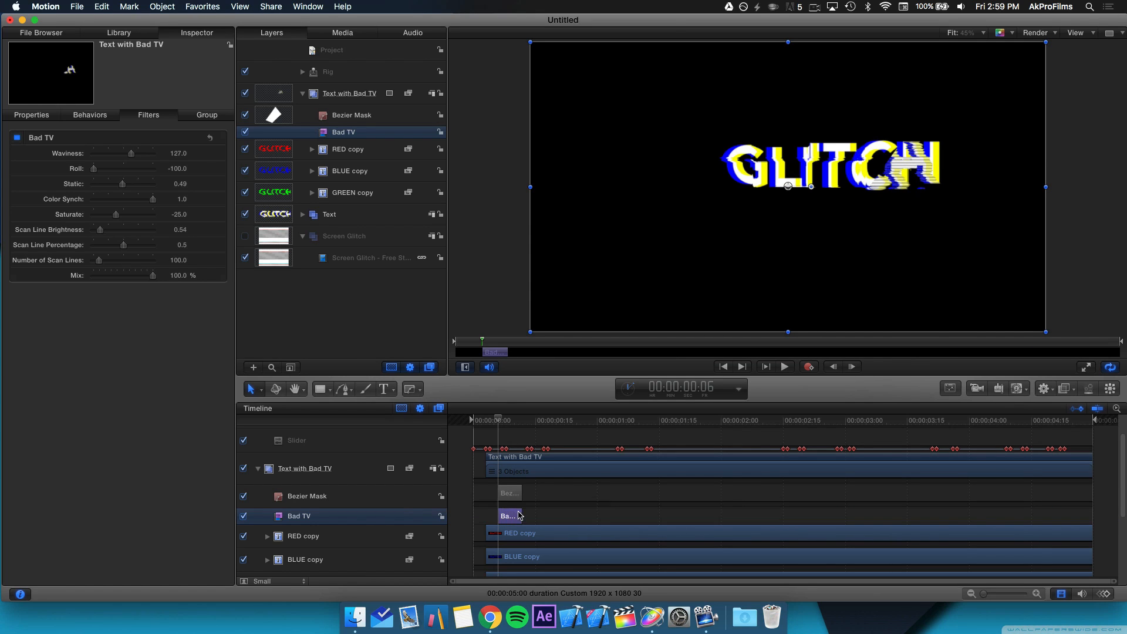
pyautogui.click(511, 495)
pyautogui.moveTo(502, 418); pyautogui.dragTo(631, 435)
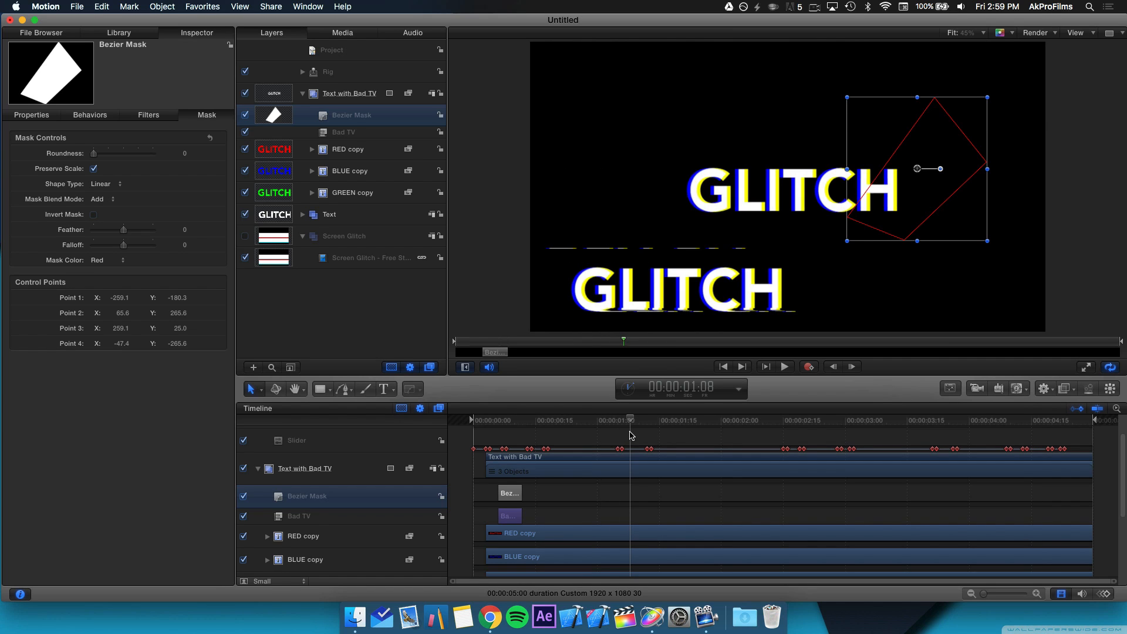
pyautogui.click(509, 519)
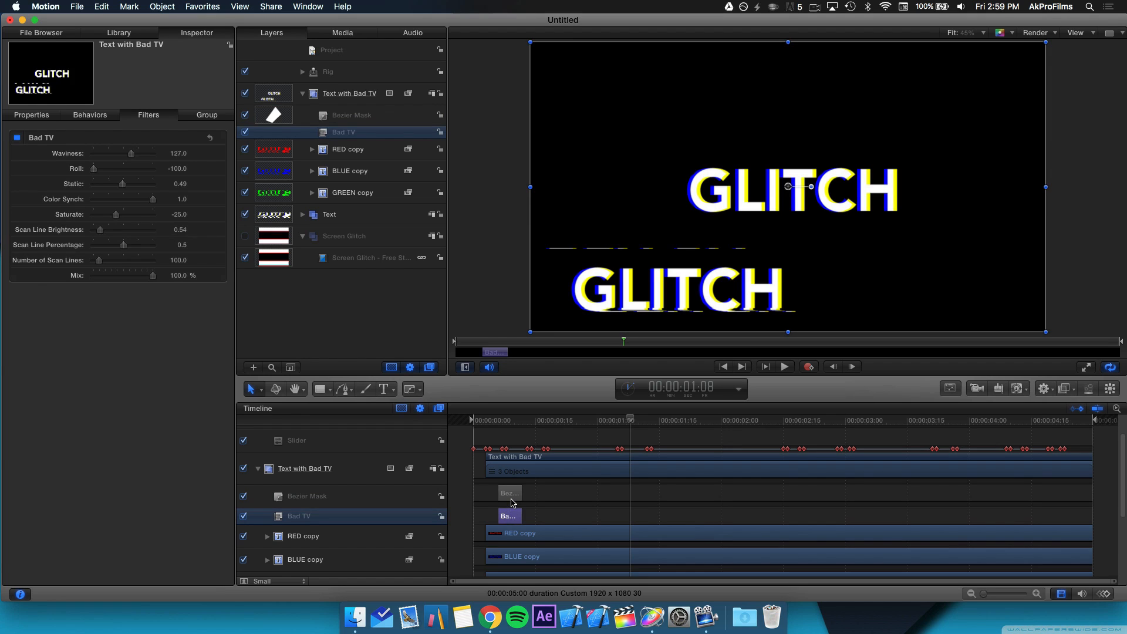
pyautogui.click(509, 494)
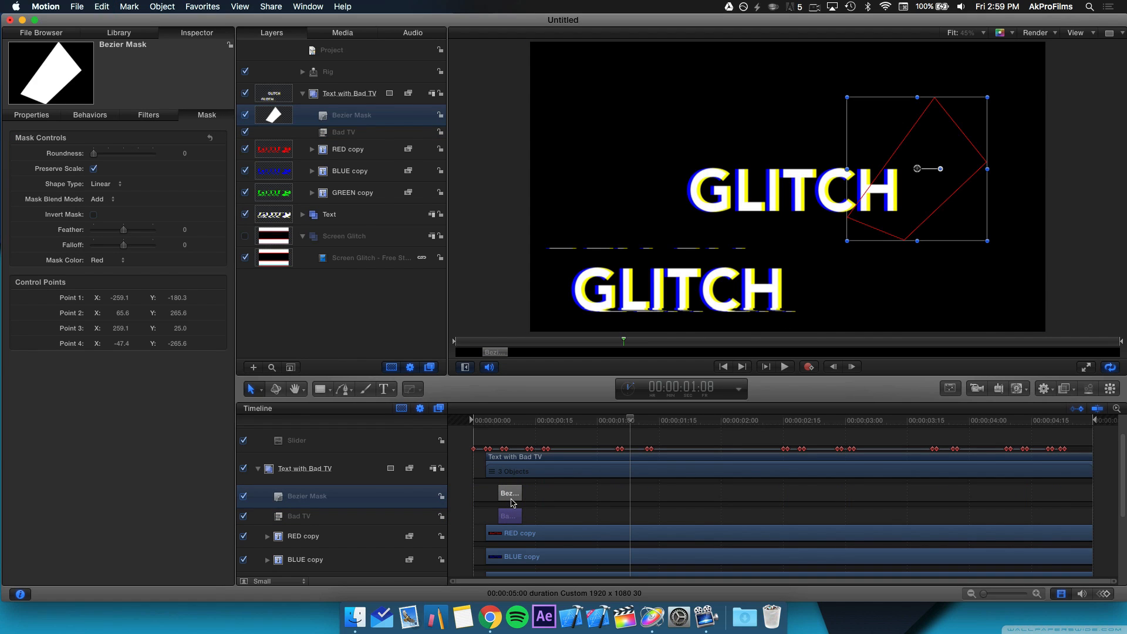
pyautogui.press('super+d')
pyautogui.moveTo(513, 500); pyautogui.dragTo(645, 496)
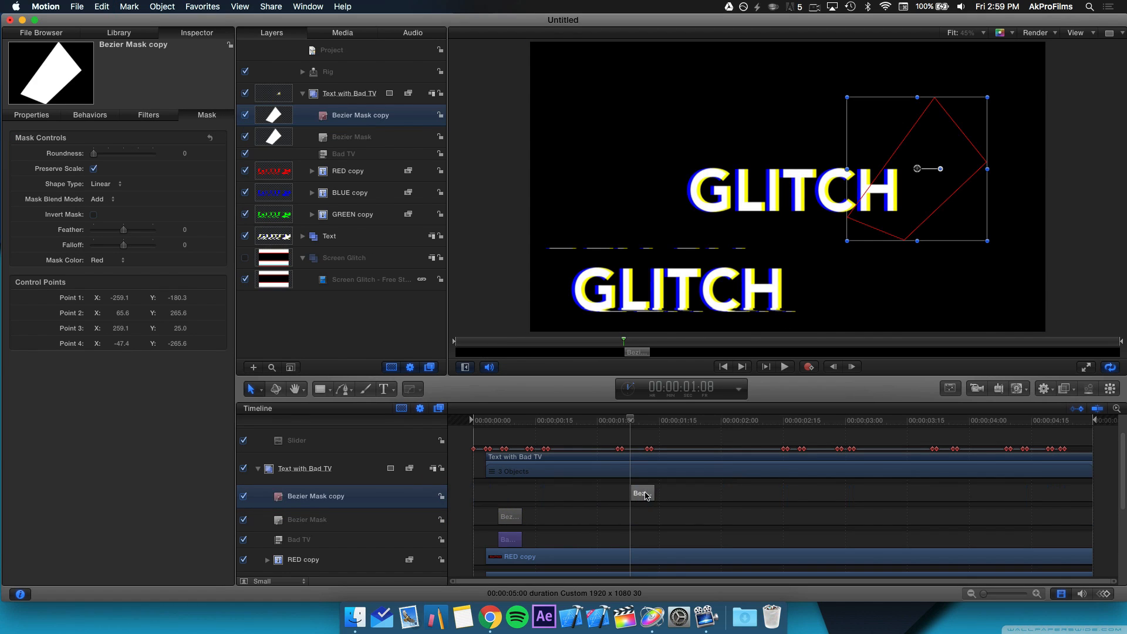
pyautogui.click(644, 497)
pyautogui.press('Delete')
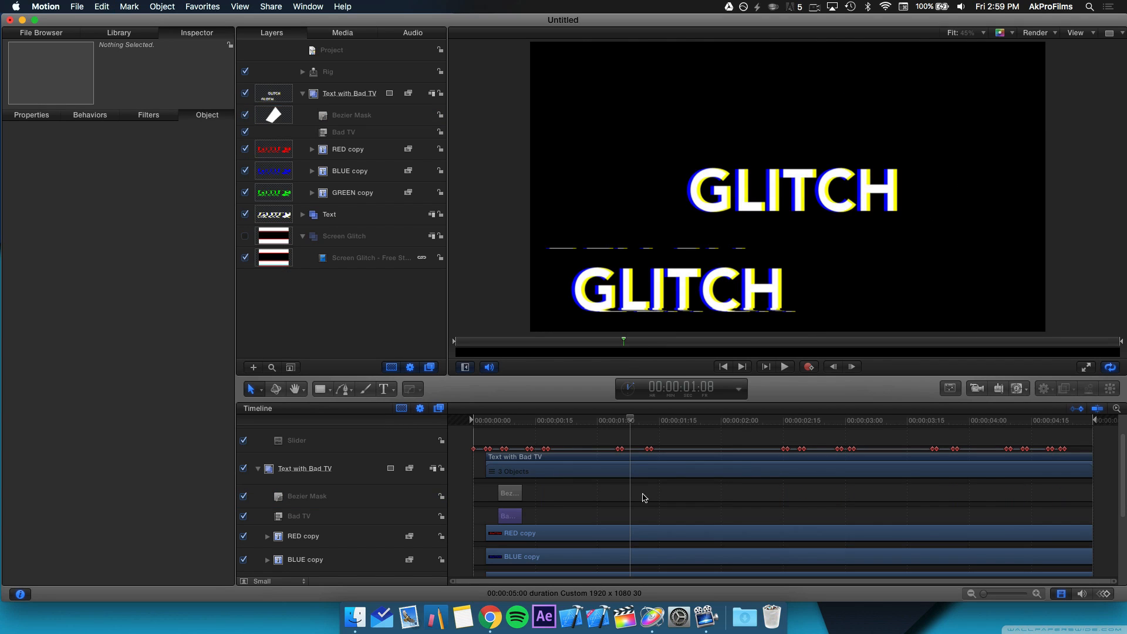
# Draw a triangular Bezier mask around much of the upper GLITCH text on the Text with Bad TV group at 00:00:01:08.
pyautogui.click(337, 483)
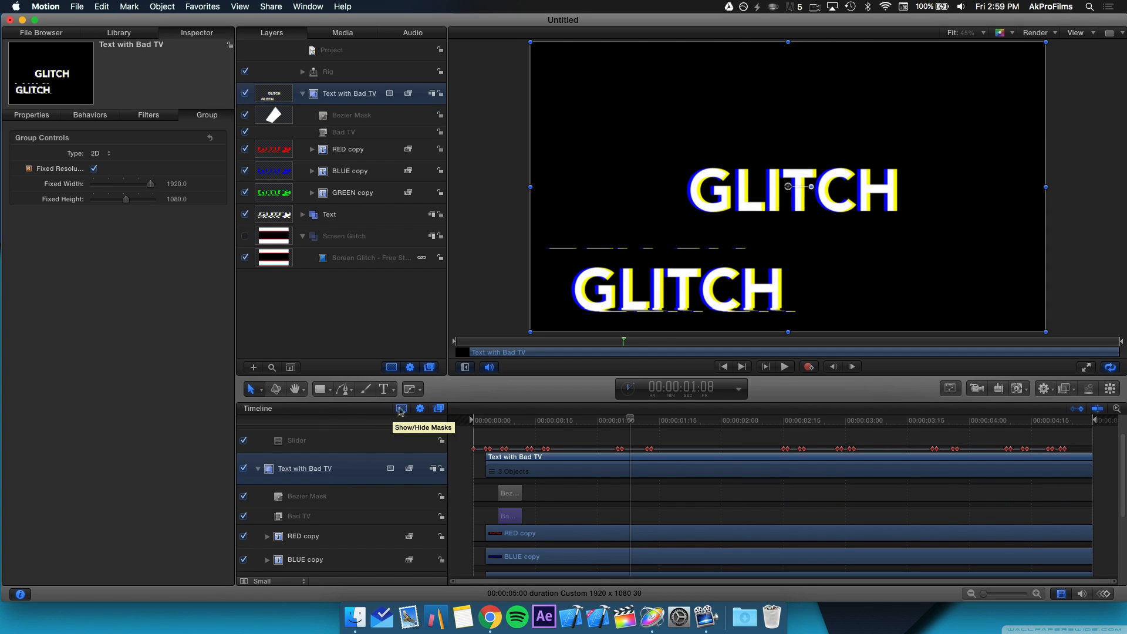
pyautogui.click(411, 388)
pyautogui.click(667, 116)
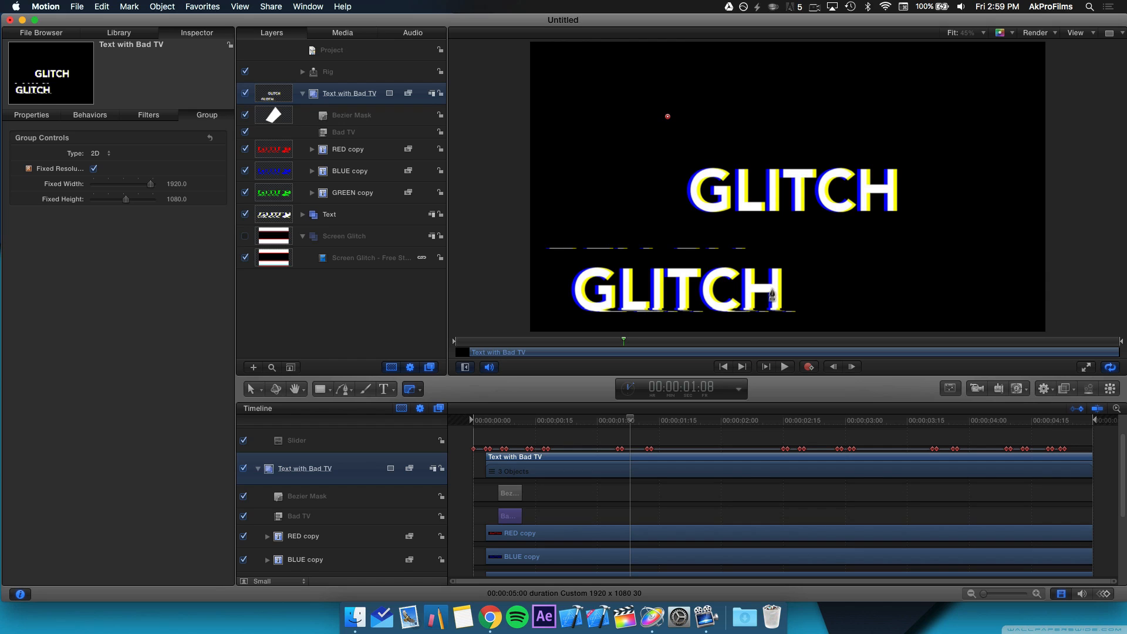
pyautogui.click(767, 296)
pyautogui.click(924, 128)
pyautogui.click(668, 116)
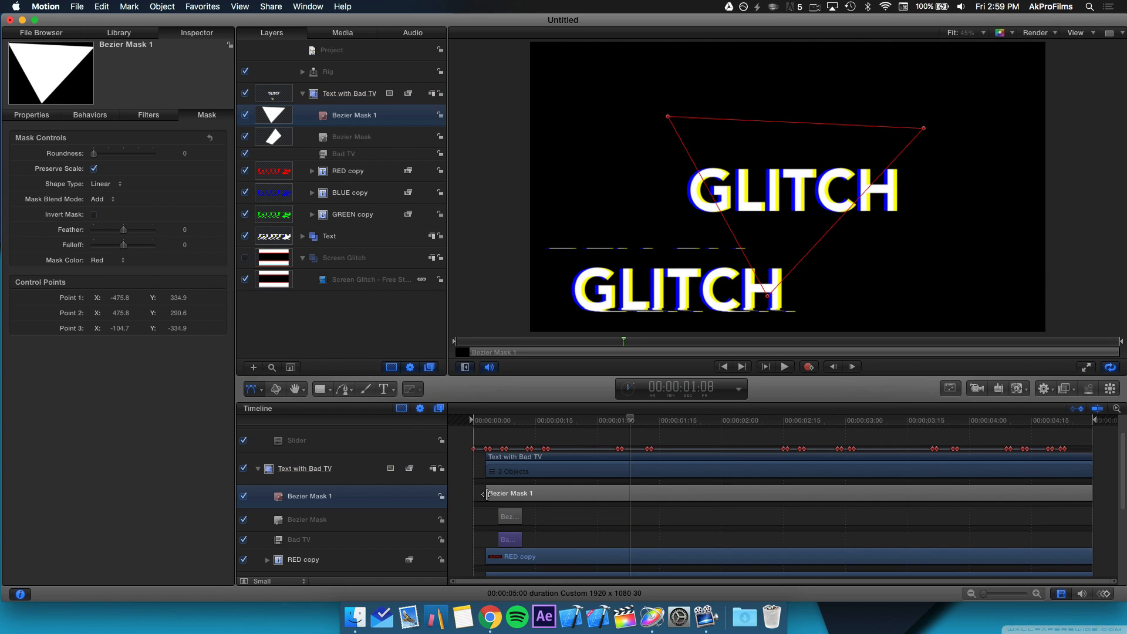
# Trim the triangular mask to about eight frames from 00:00:01:08 and fit a duplicate of the Bad TV filter to the same span.
pyautogui.moveTo(485, 494); pyautogui.dragTo(630, 494)
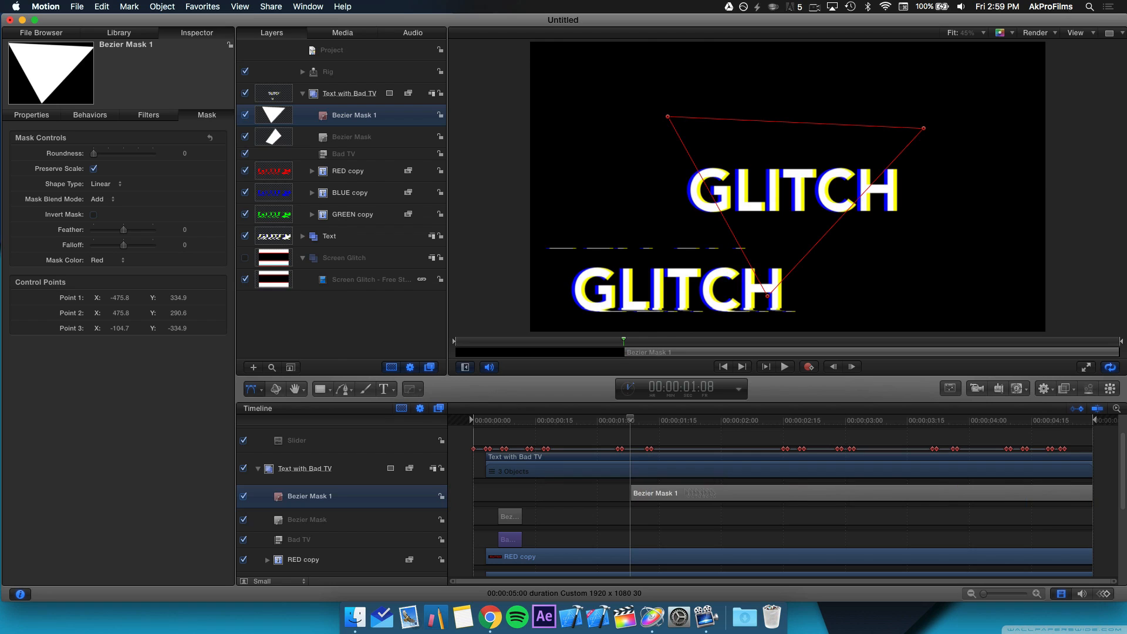
pyautogui.moveTo(1093, 490); pyautogui.dragTo(662, 498)
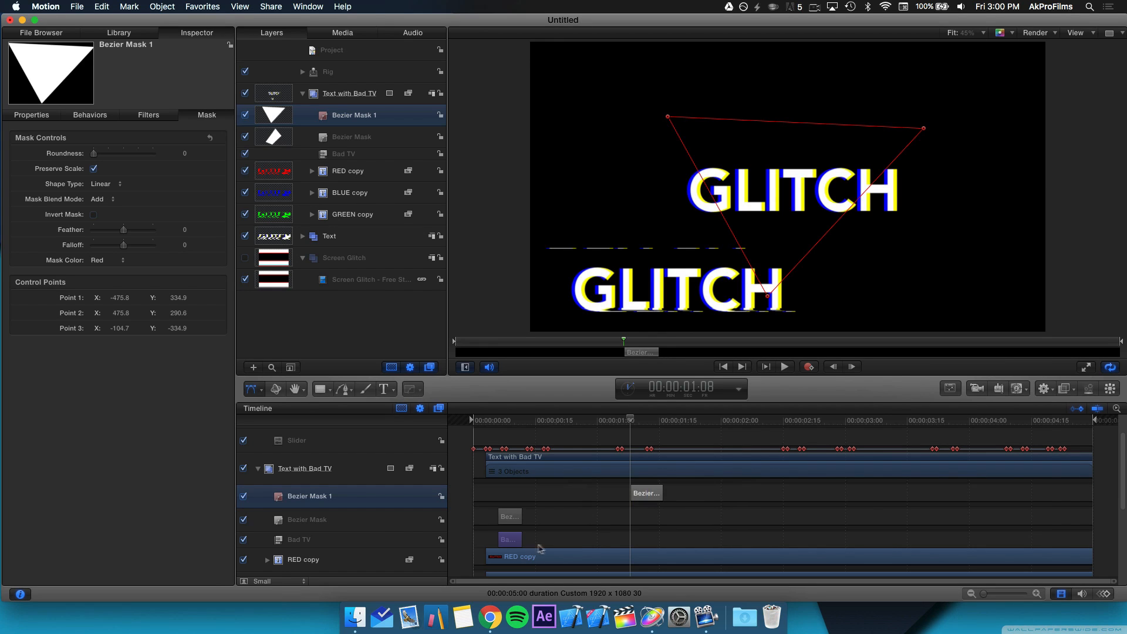
pyautogui.click(508, 540)
pyautogui.press('super+d')
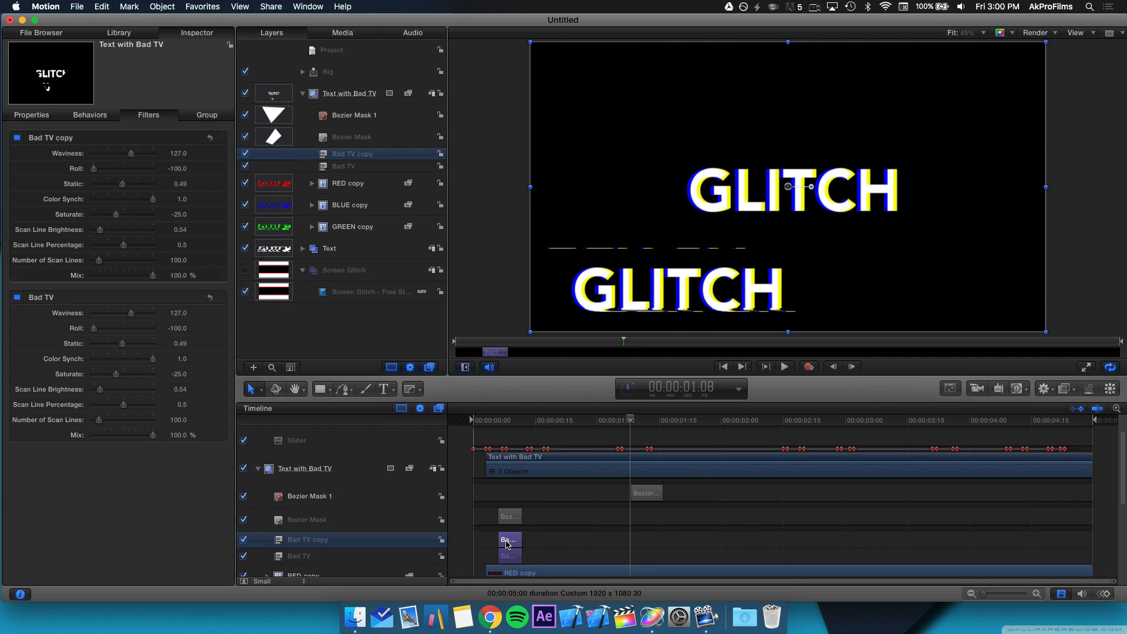
pyautogui.moveTo(518, 546); pyautogui.dragTo(662, 539)
# Draw a four-point Bezier mask over the first part of the distorted text on the Text with Bad TV group at 00:00:02:15.
pyautogui.press('space')
pyautogui.press('space')
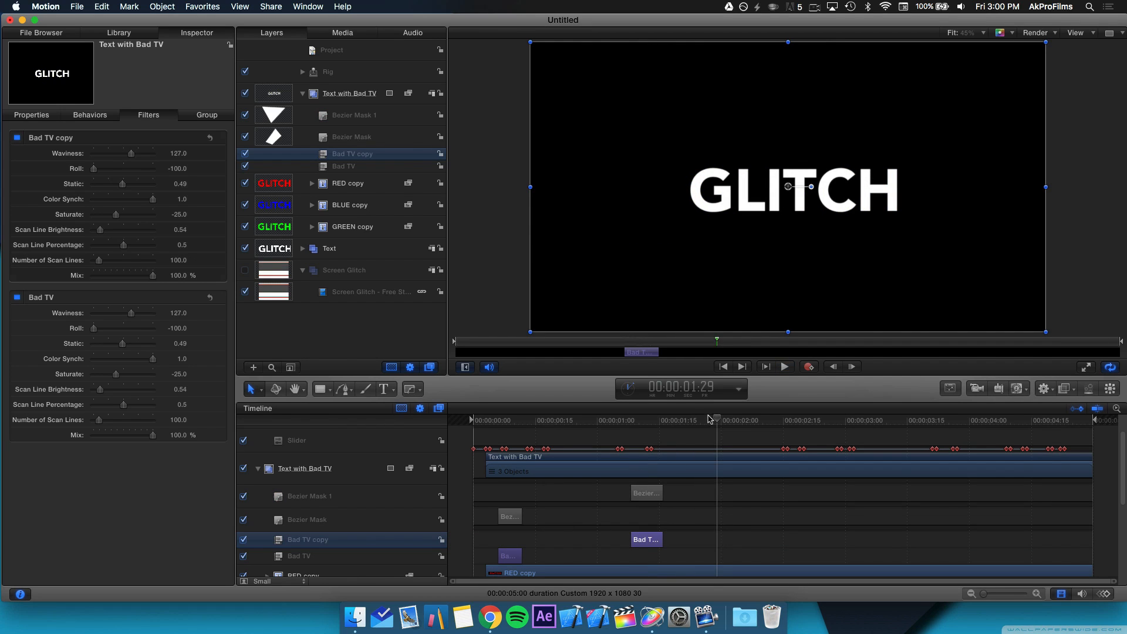
pyautogui.moveTo(718, 421); pyautogui.dragTo(783, 437)
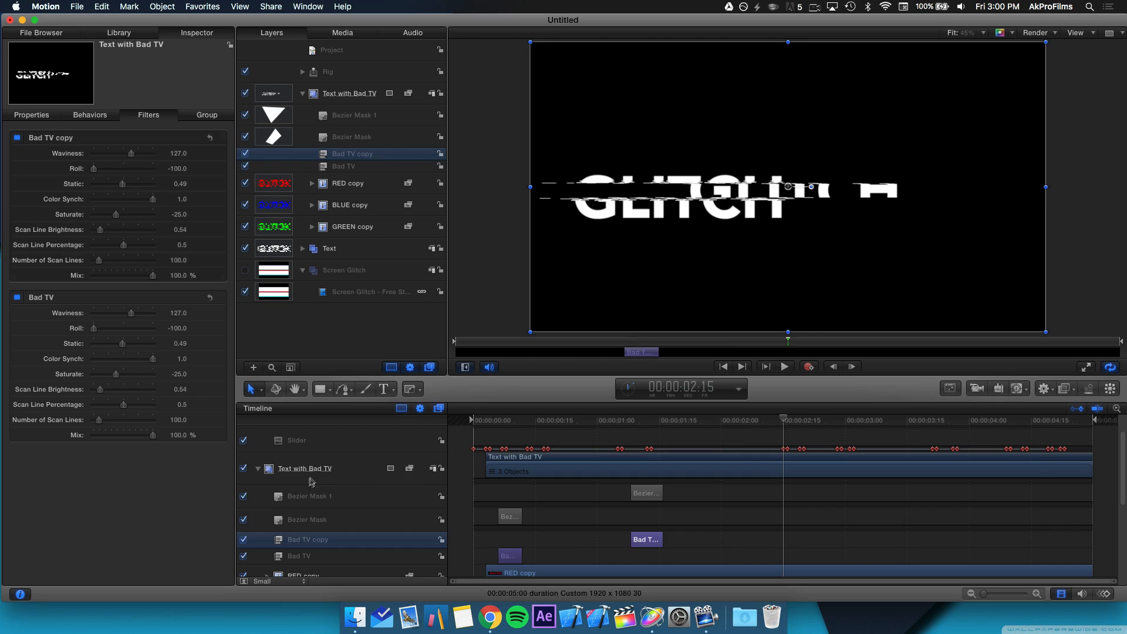
pyautogui.click(350, 471)
pyautogui.click(411, 389)
pyautogui.click(565, 130)
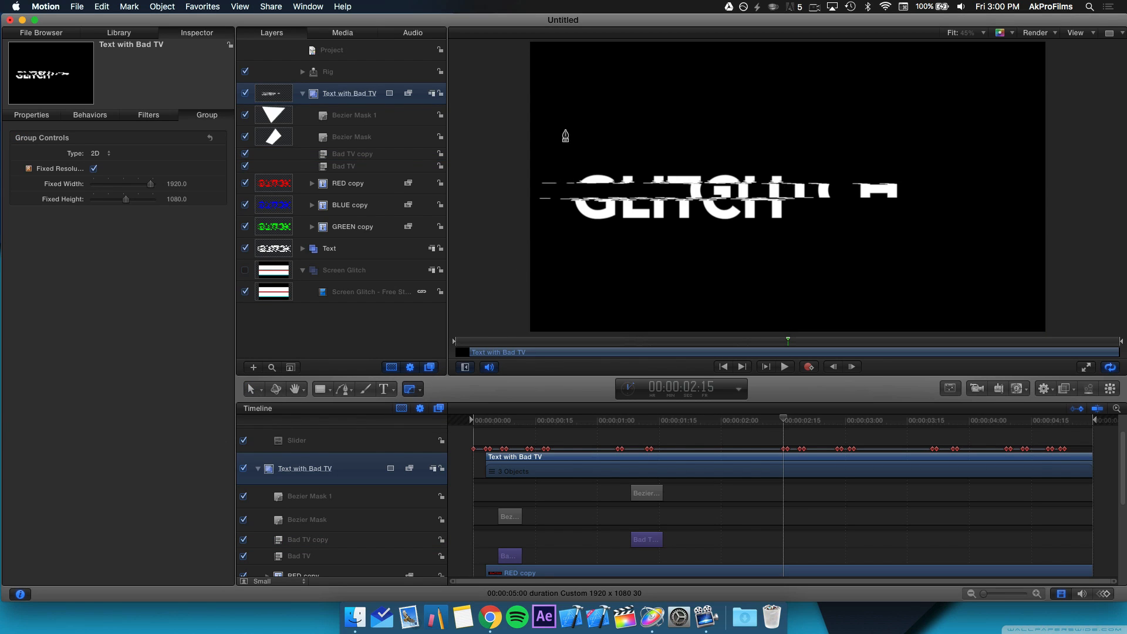
pyautogui.click(674, 262)
pyautogui.click(799, 133)
pyautogui.click(693, 85)
pyautogui.click(565, 130)
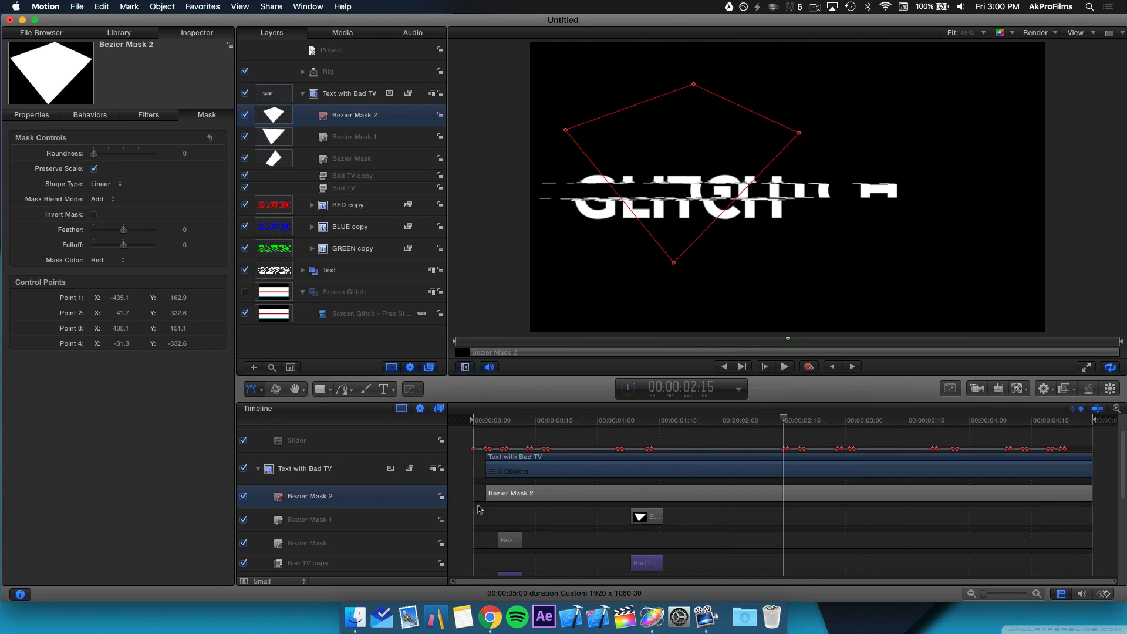
# Trim the four-point mask to eight frames from 00:00:02:15 and move another duplicate of the Bad TV filter to match it.
pyautogui.moveTo(486, 498); pyautogui.dragTo(783, 499)
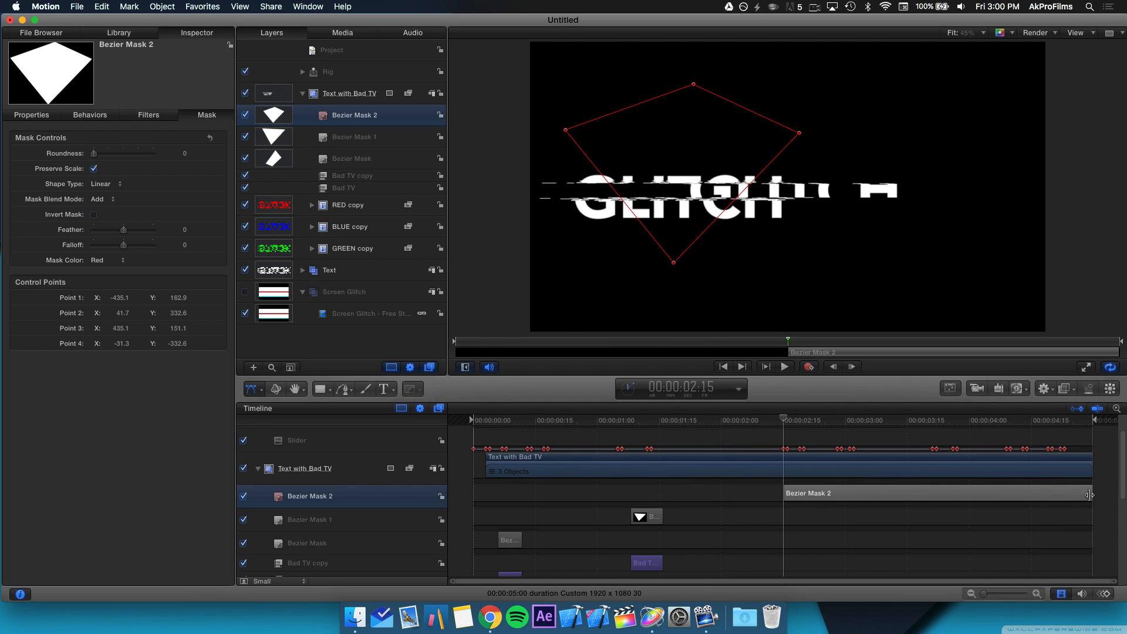
pyautogui.moveTo(1089, 495); pyautogui.dragTo(764, 510)
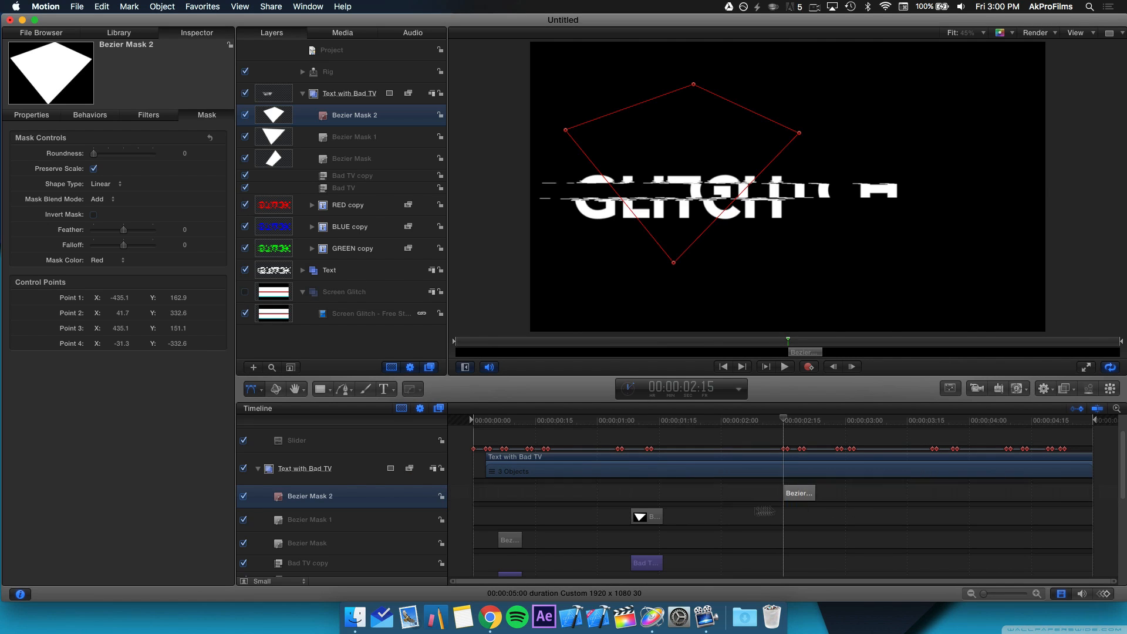
pyautogui.click(646, 564)
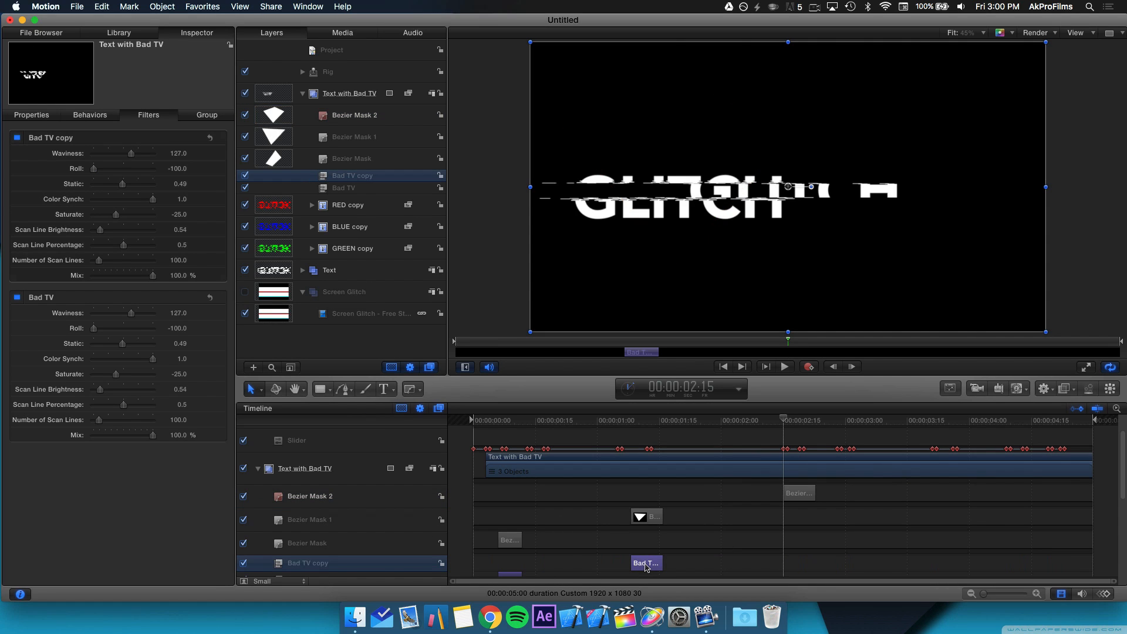
pyautogui.press('super+d')
pyautogui.moveTo(650, 564); pyautogui.dragTo(803, 562)
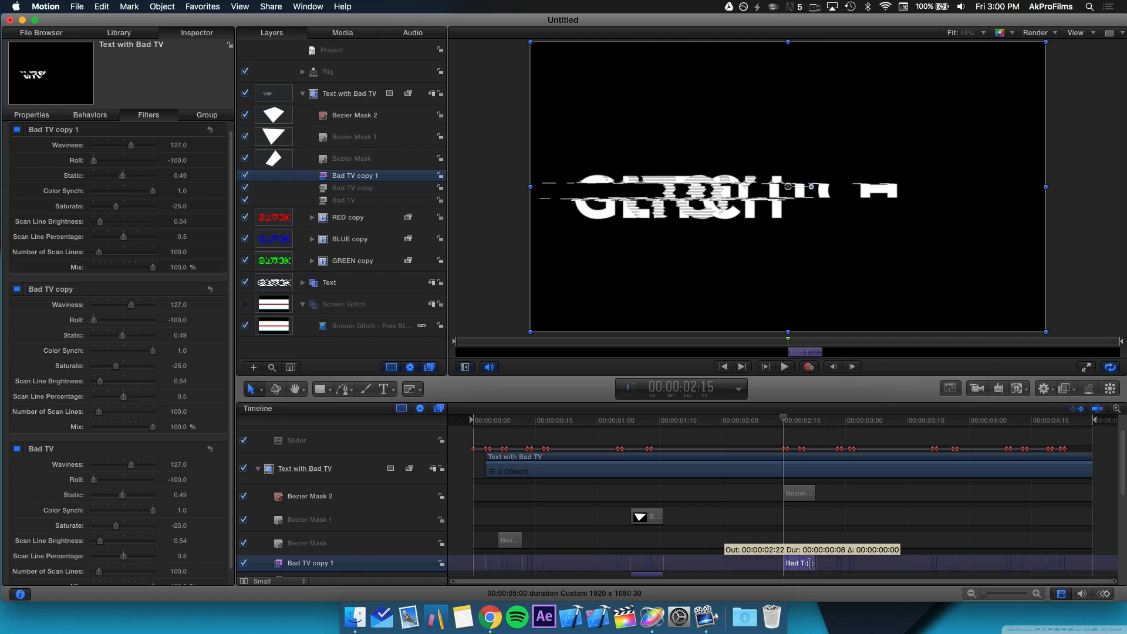
# Draw an irregular six-point Bezier mask across both broken text strips on the Text with Bad TV group at 00:00:03:22.
pyautogui.press('space')
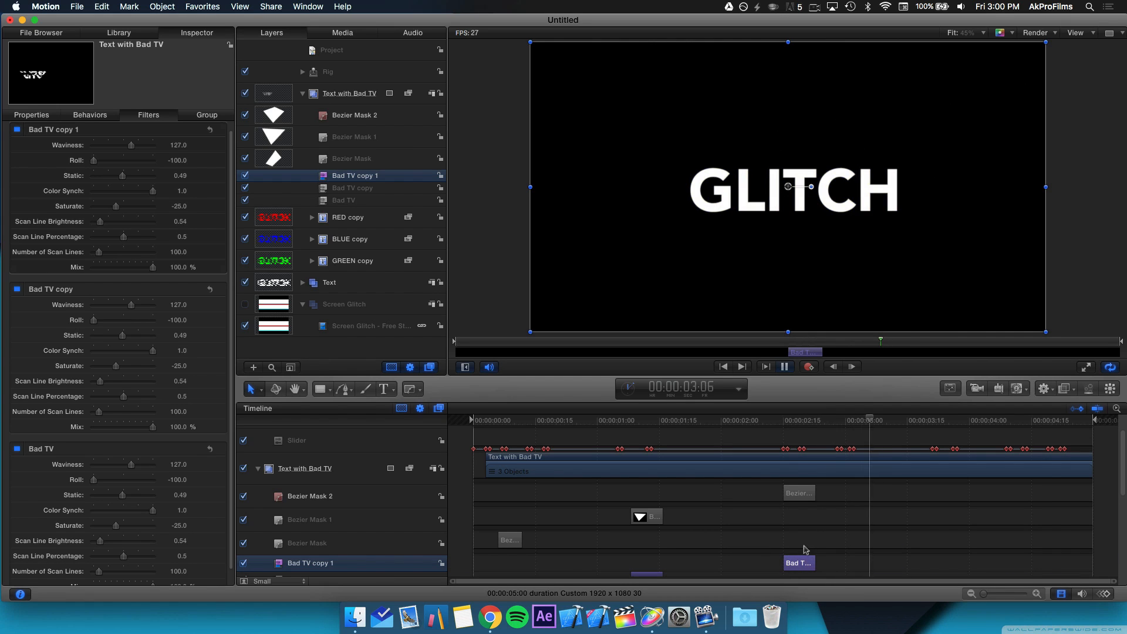
pyautogui.press('space')
pyautogui.moveTo(879, 421); pyautogui.dragTo(937, 443)
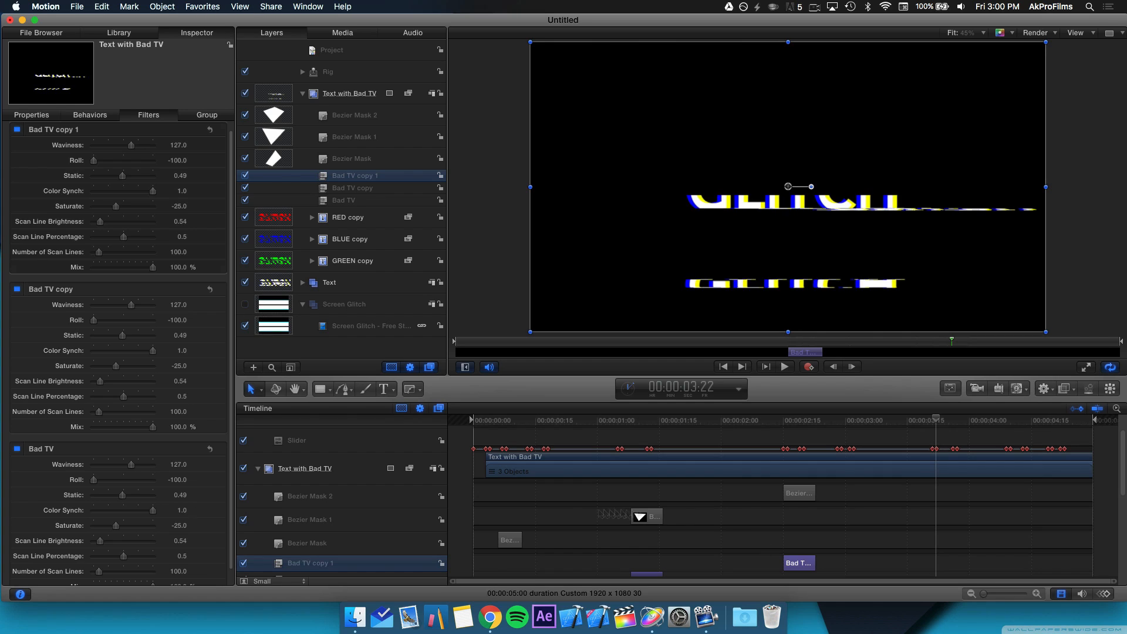
pyautogui.click(342, 468)
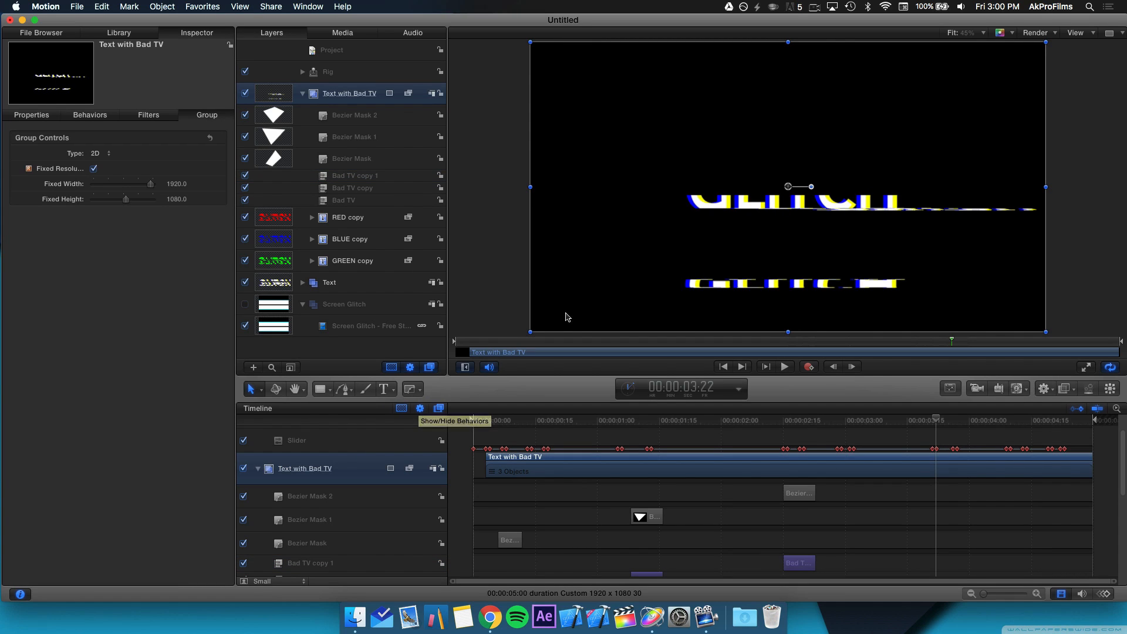
pyautogui.click(410, 389)
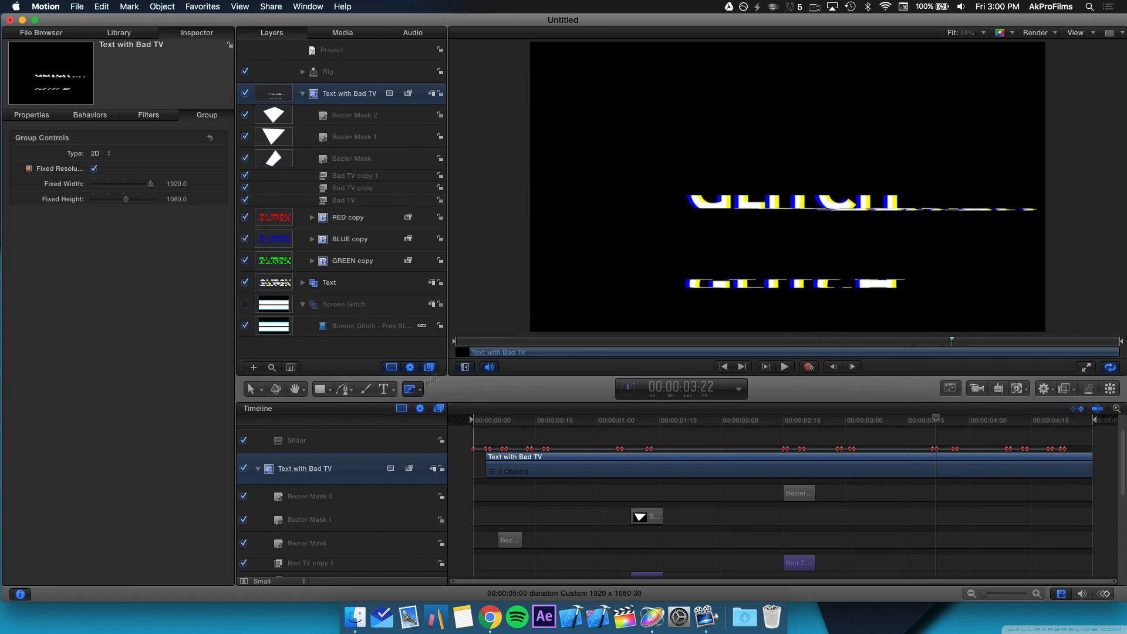
pyautogui.click(769, 322)
pyautogui.click(607, 212)
pyautogui.click(764, 93)
pyautogui.click(942, 127)
pyautogui.click(969, 239)
pyautogui.click(839, 233)
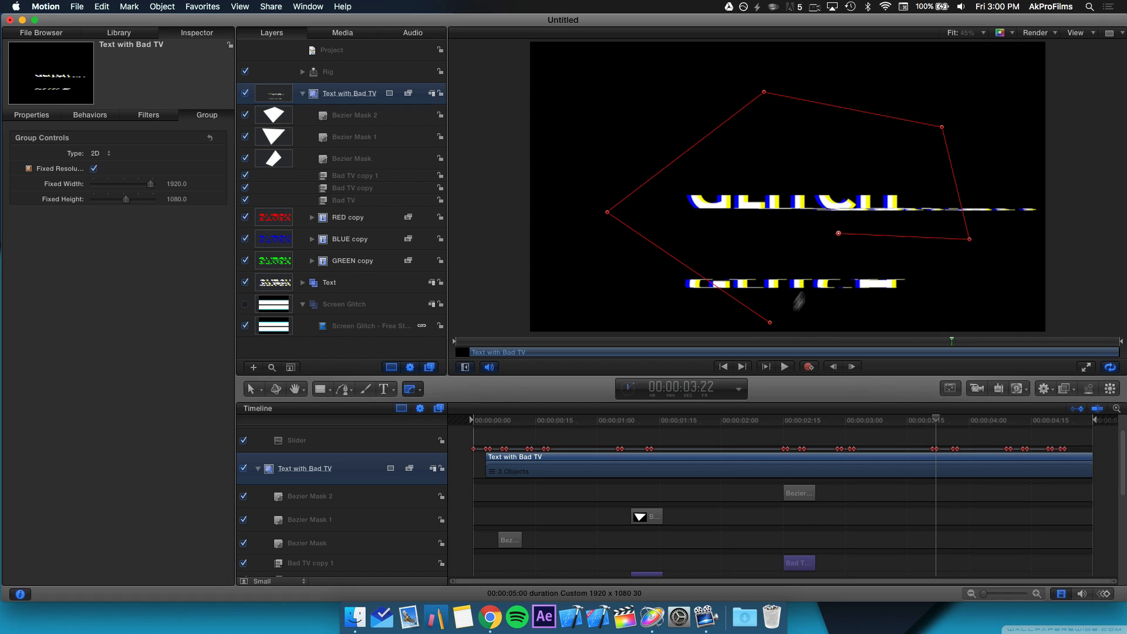
pyautogui.click(769, 322)
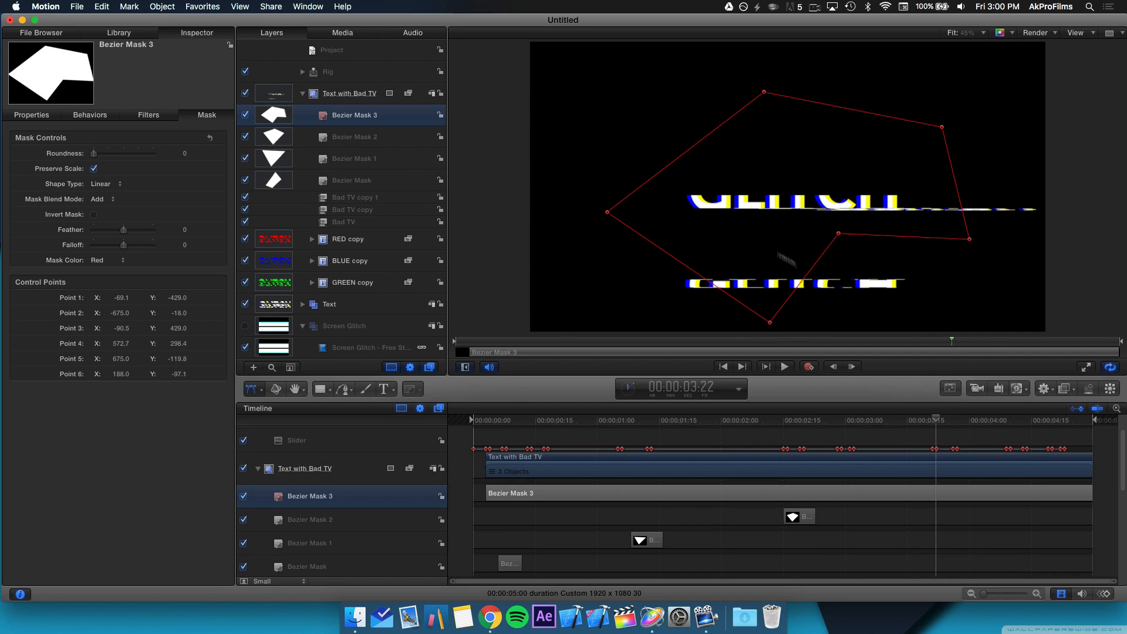
# Trim the six-point mask to about nine frames from 00:00:03:22 and align a new duplicate of the Bad TV filter with it.
pyautogui.moveTo(487, 493); pyautogui.dragTo(1010, 501)
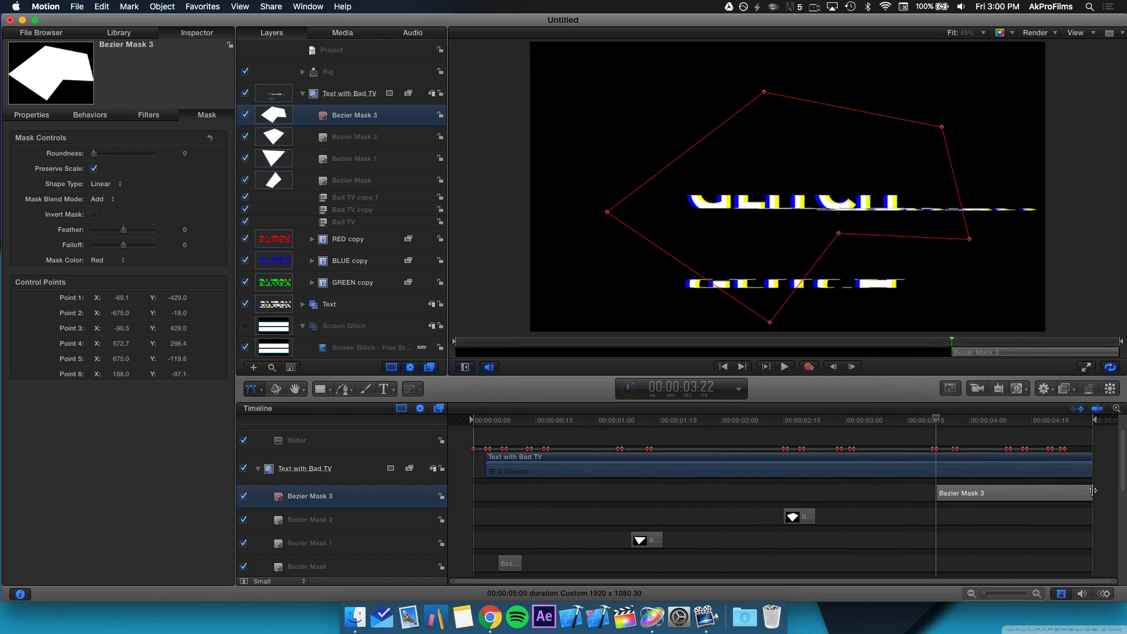
pyautogui.moveTo(1092, 491); pyautogui.dragTo(972, 493)
pyautogui.scroll(-1, 946, 506)
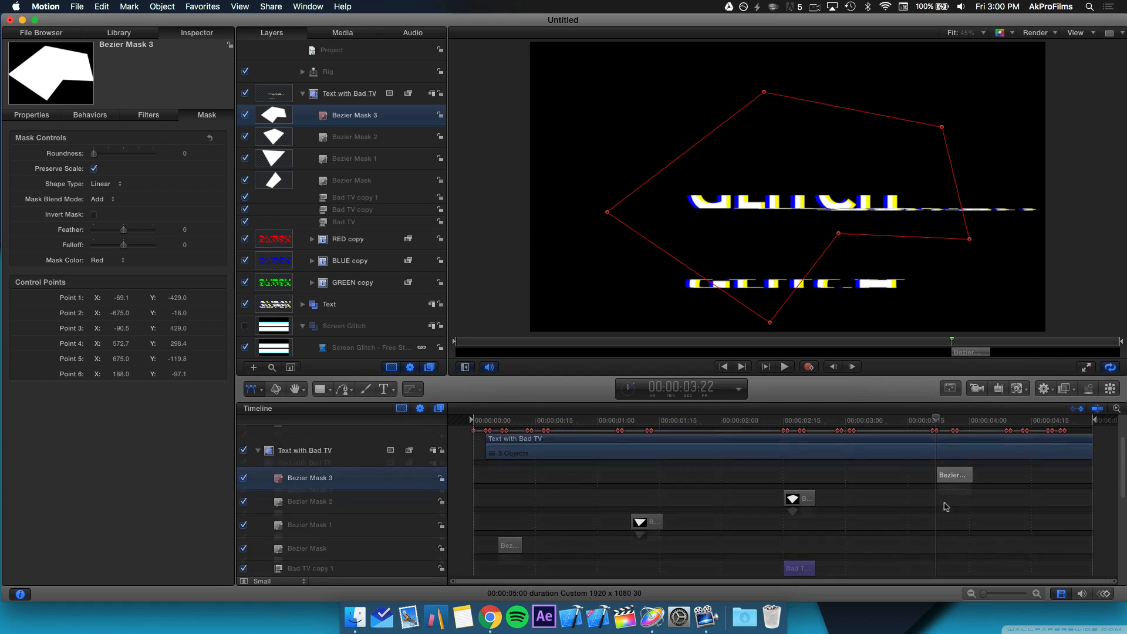
pyautogui.scroll(-1, 946, 506)
pyautogui.click(799, 539)
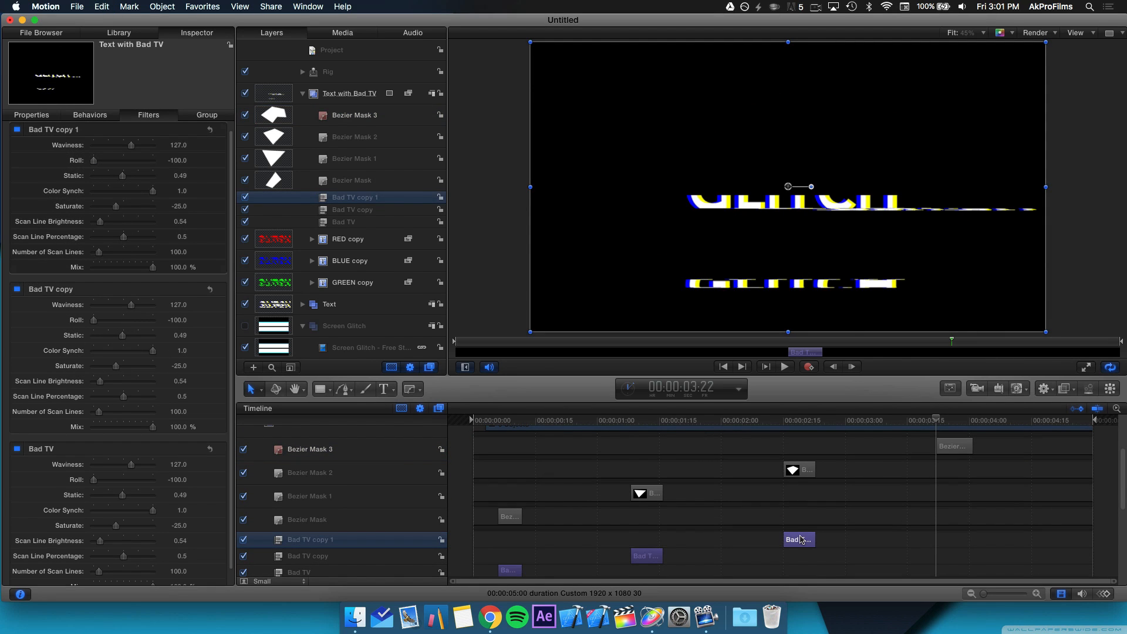
pyautogui.press('super+d')
pyautogui.moveTo(801, 539); pyautogui.dragTo(973, 540)
# Draw a three-point Bezier mask over the latter part of the text on the Text with Bad TV group at 00:00:04:11.
pyautogui.moveTo(975, 420); pyautogui.dragTo(1014, 421)
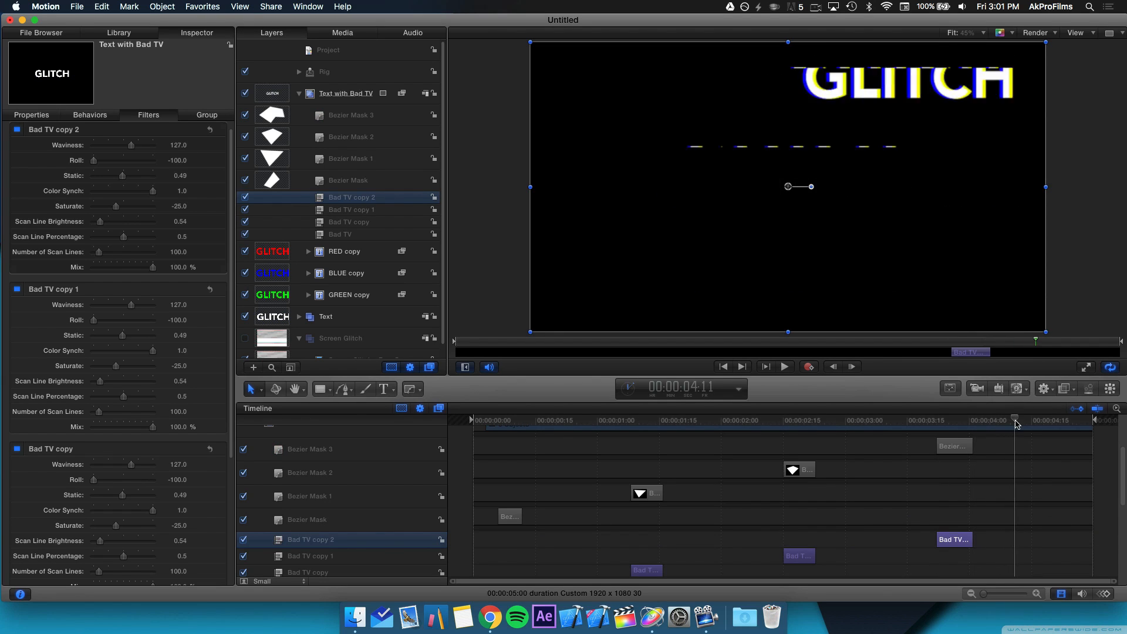
pyautogui.scroll(1, 969, 464)
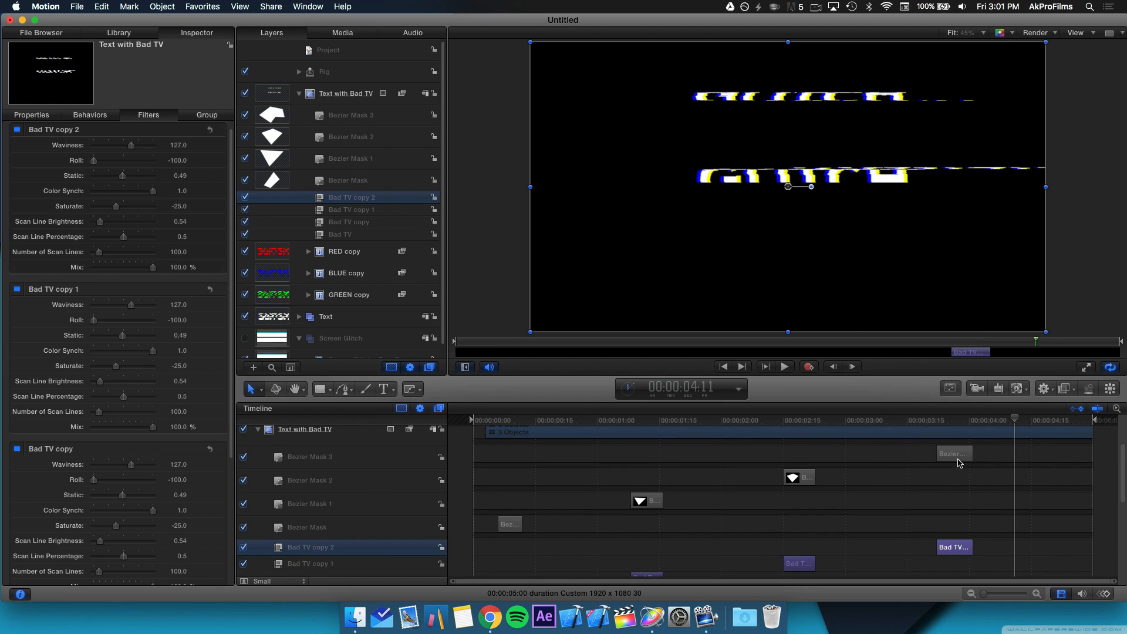
pyautogui.click(351, 438)
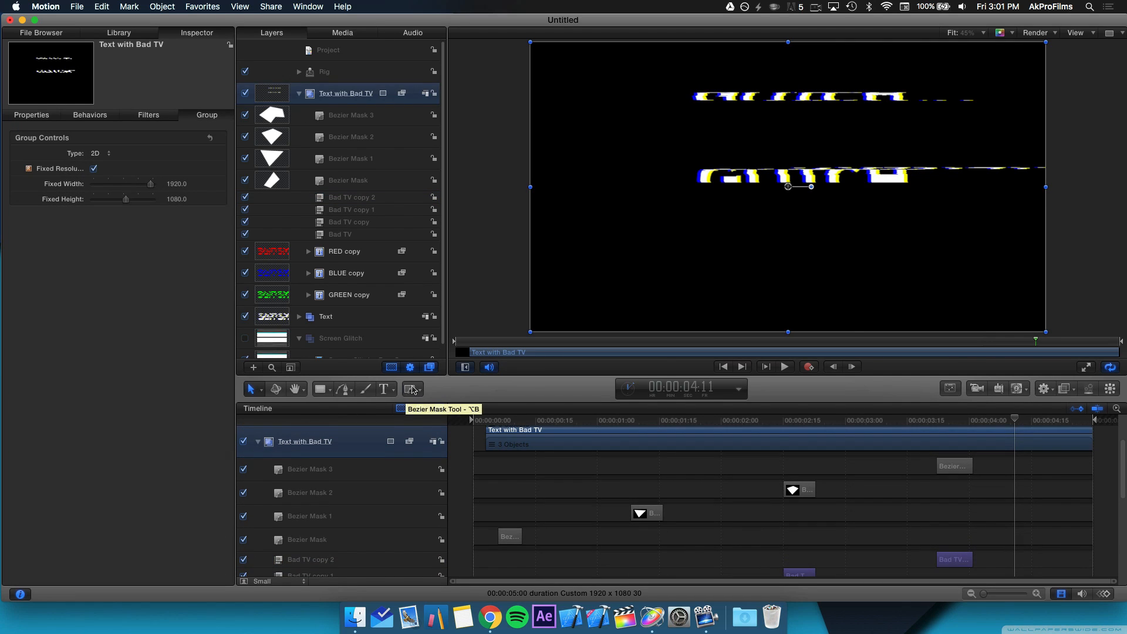
pyautogui.click(410, 389)
pyautogui.click(707, 116)
pyautogui.click(962, 92)
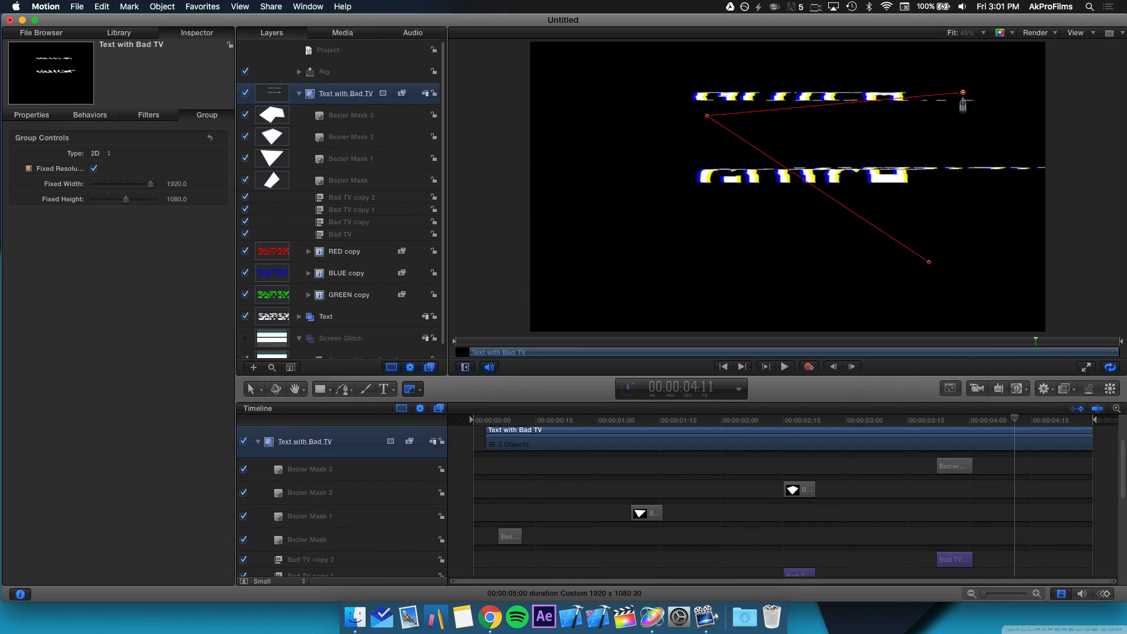
pyautogui.click(928, 262)
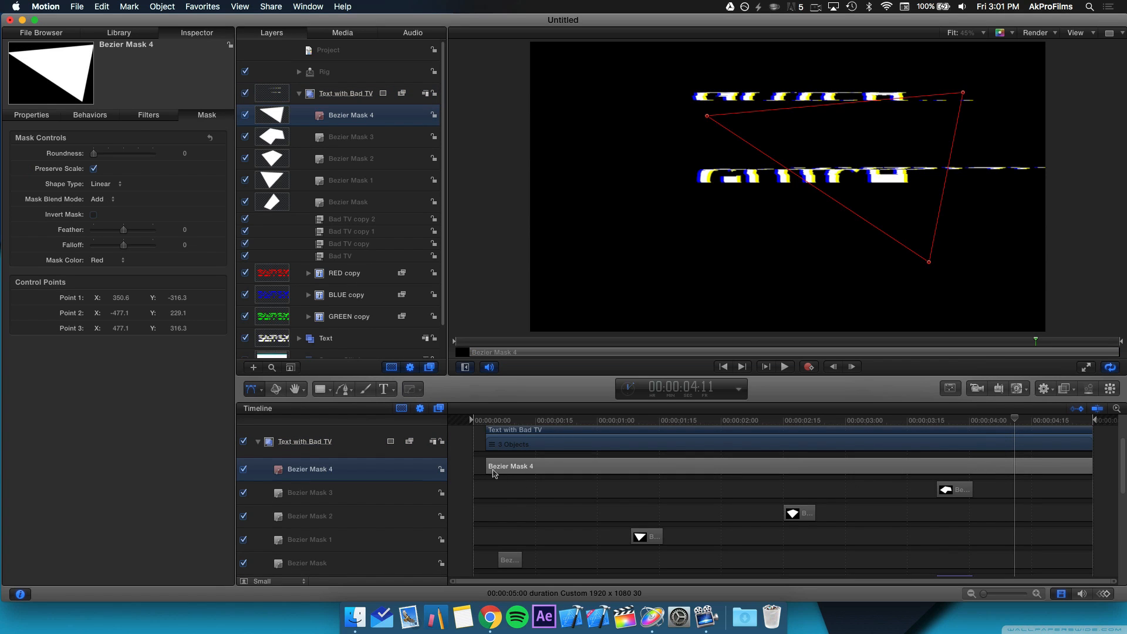
# Shorten the last mask to about ten frames starting around 00:00:04:14 and place a further Bad TV duplicate over the same range.
pyautogui.moveTo(489, 467); pyautogui.dragTo(1017, 479)
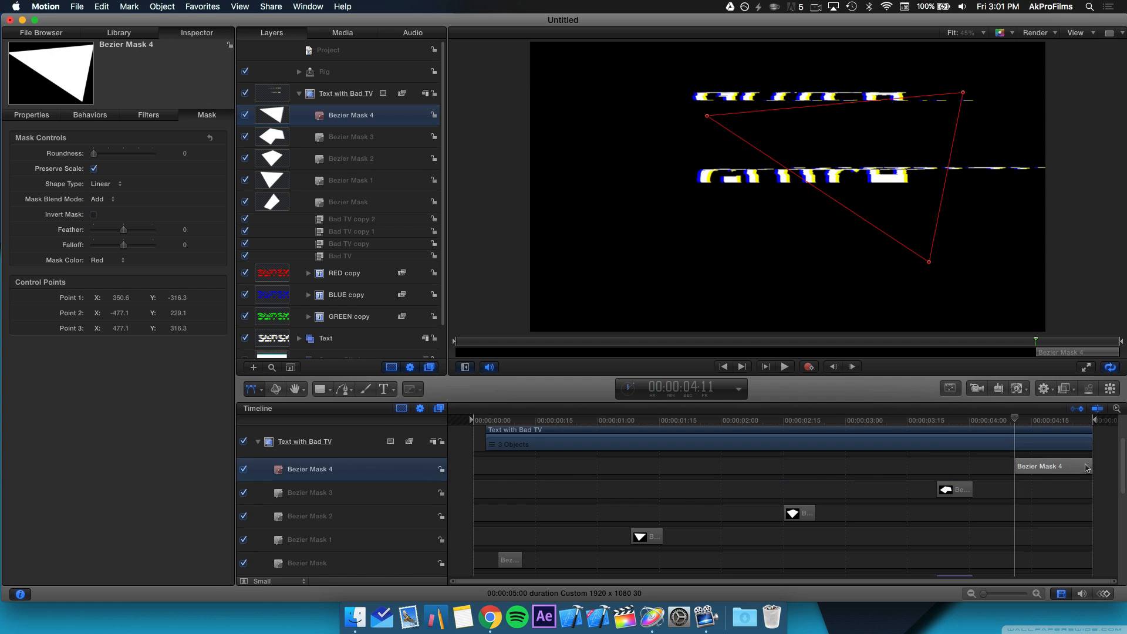
pyautogui.moveTo(1090, 466); pyautogui.dragTo(1048, 435)
pyautogui.scroll(-1, 1039, 480)
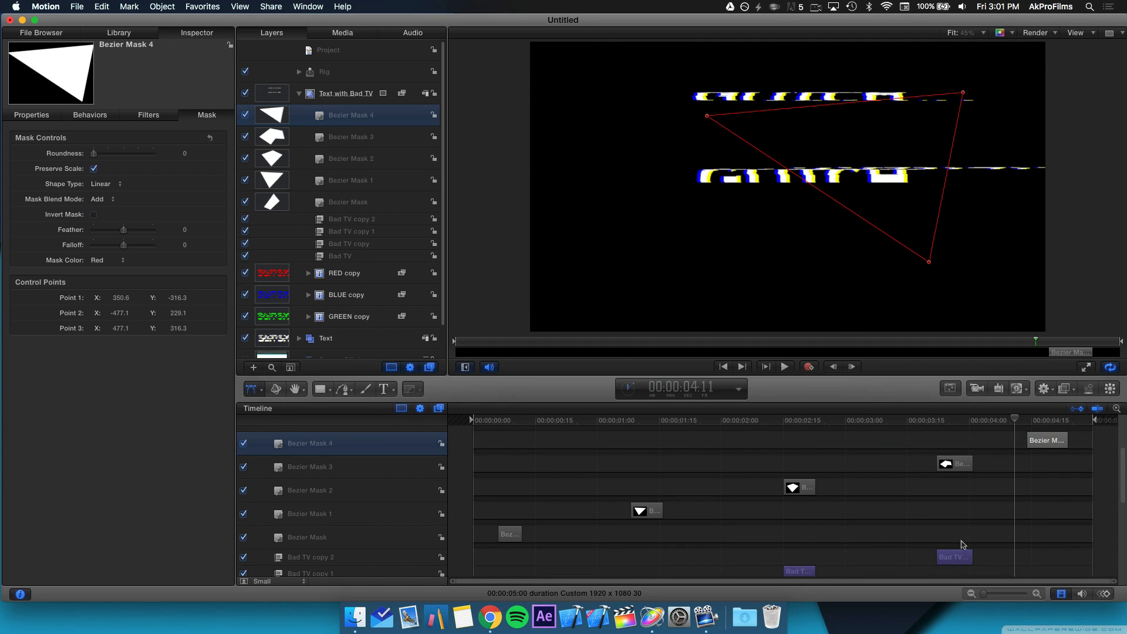
pyautogui.click(964, 558)
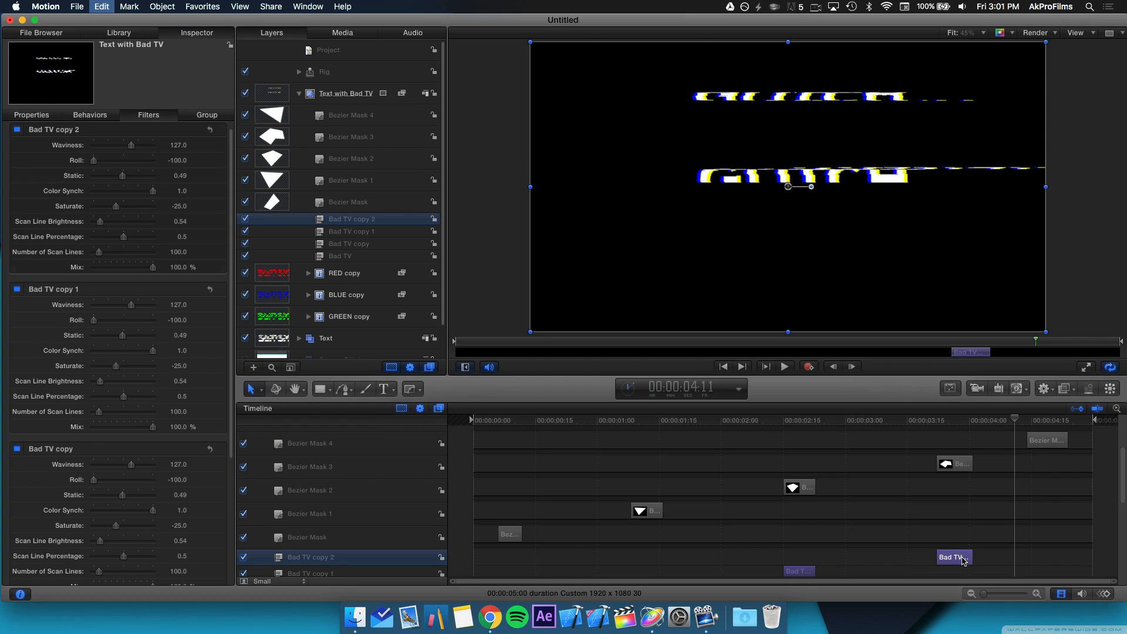
pyautogui.press('super+d')
pyautogui.moveTo(964, 559); pyautogui.dragTo(1068, 560)
# Return to the start of the project and collapse the Text with Bad TV group in the Timeline.
pyautogui.moveTo(1028, 424); pyautogui.dragTo(1068, 429)
pyautogui.press('space')
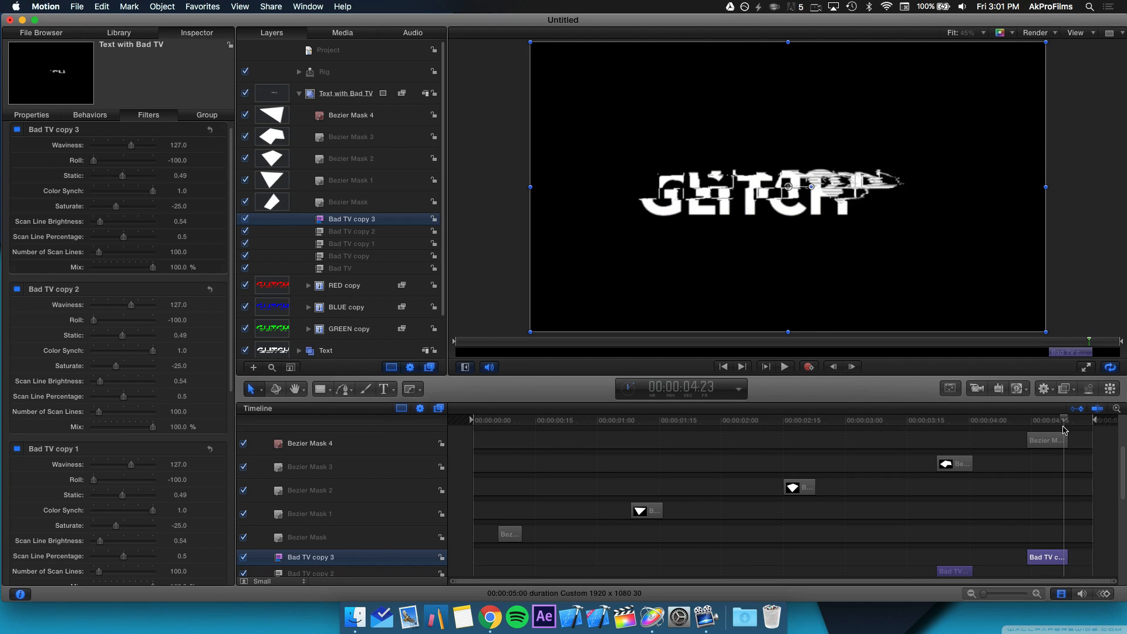
pyautogui.press('Home')
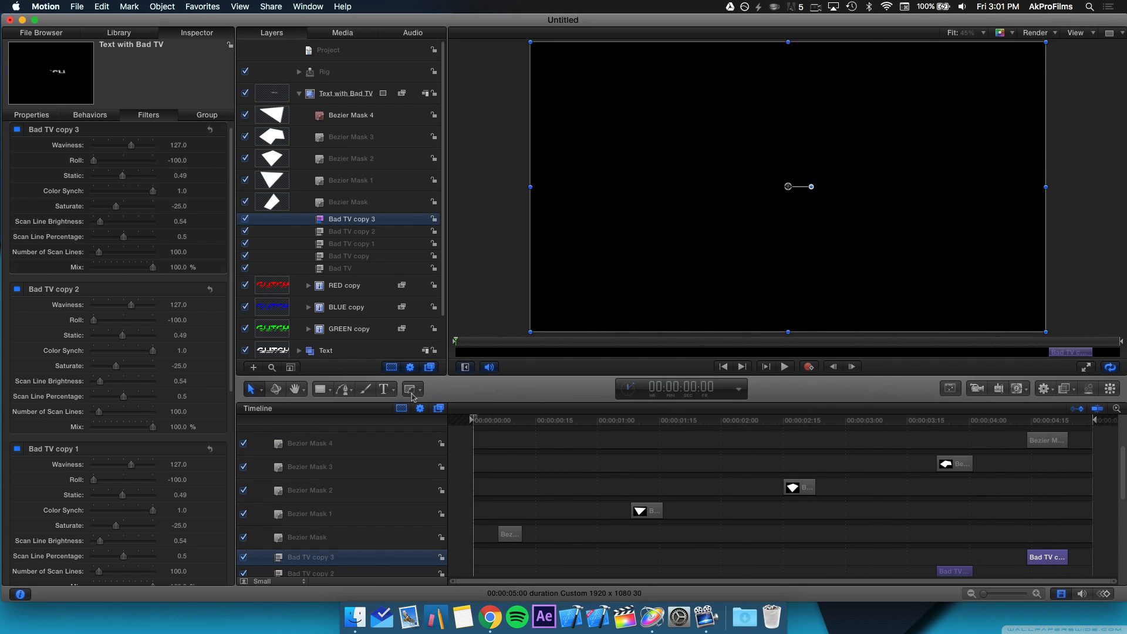
pyautogui.scroll(5, 266, 516)
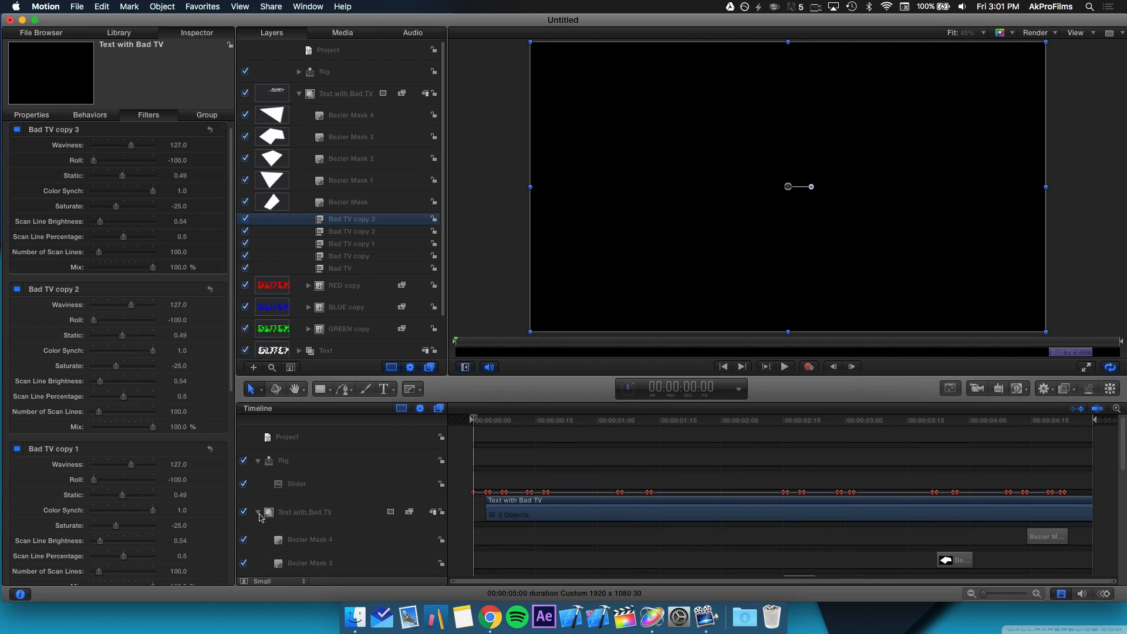
pyautogui.click(259, 513)
pyautogui.scroll(-1, 281, 528)
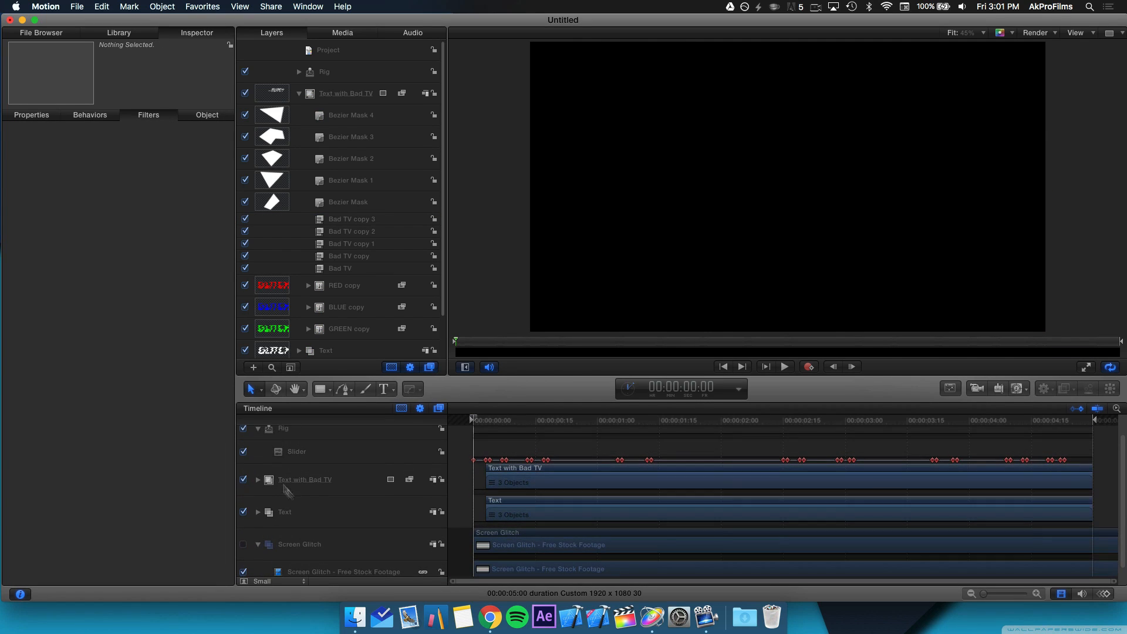
# Collapse the Text with Bad TV group in the layer list and play back the opening glitches for review.
pyautogui.click(298, 94)
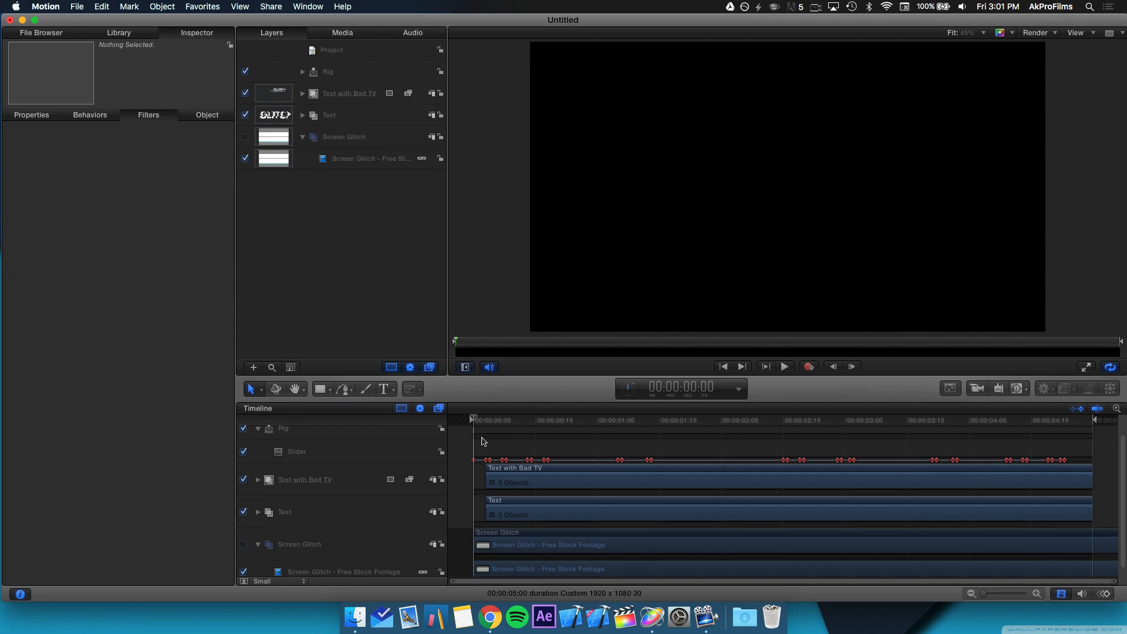
pyautogui.press('space')
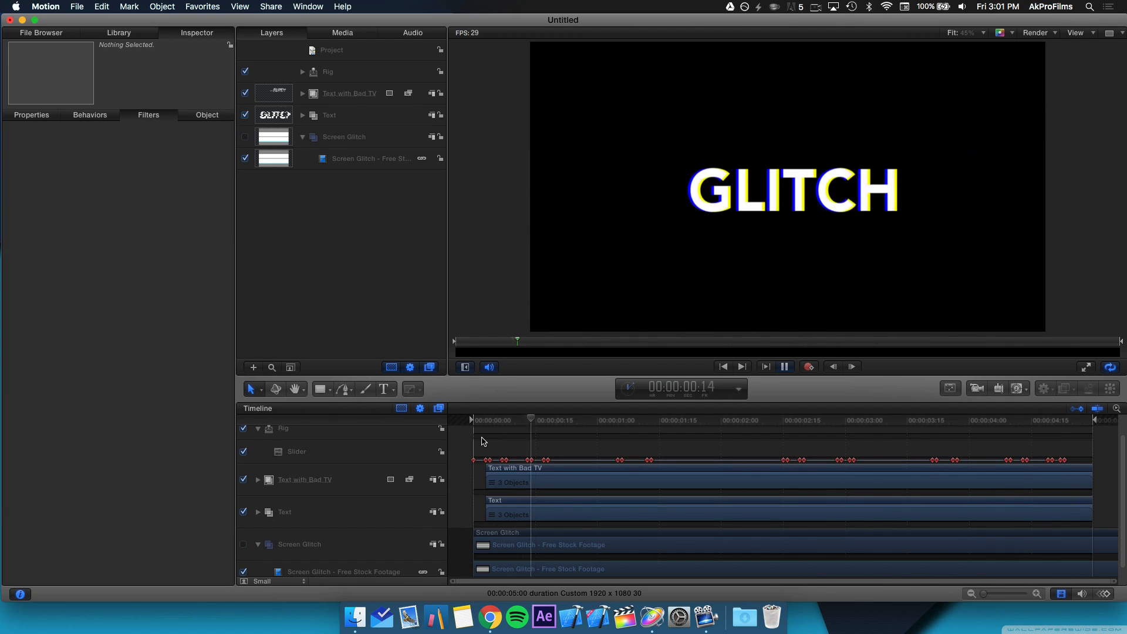
pyautogui.press('space')
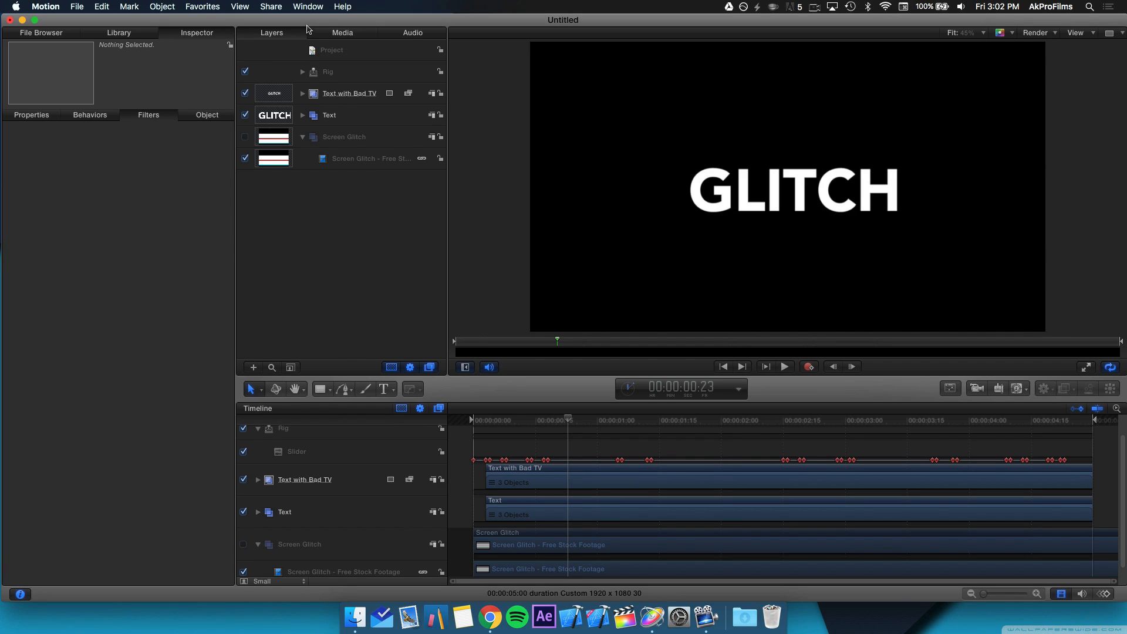
pyautogui.moveTo(566, 420); pyautogui.dragTo(539, 419)
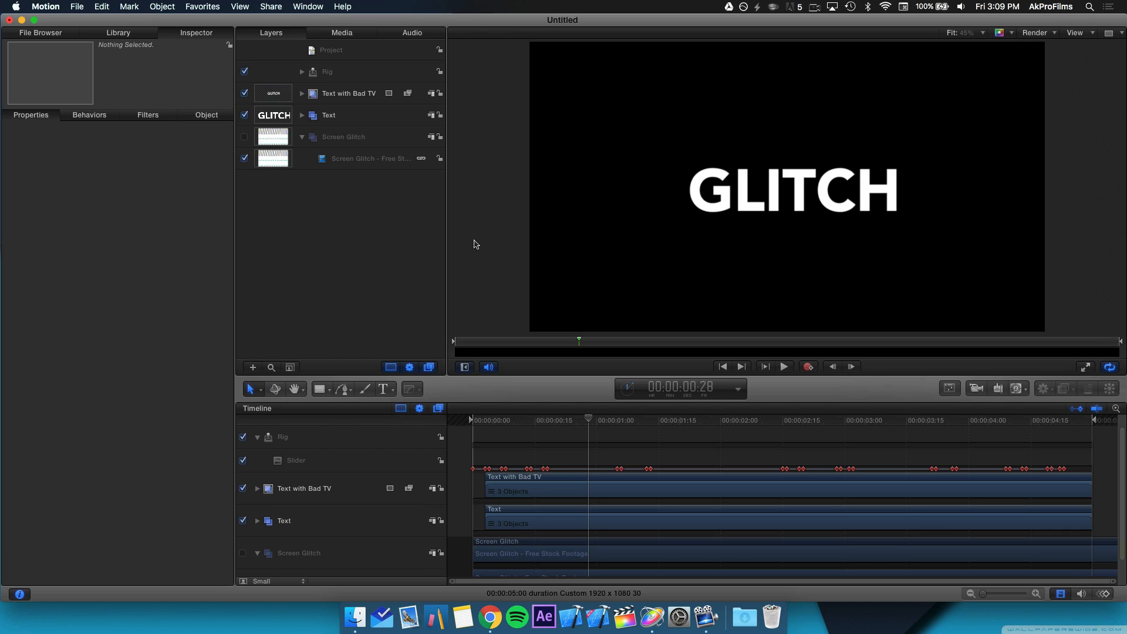
# Import the Screen Glitch stock footage into a new group above all other layers at 00:00:00:28.
pyautogui.moveTo(496, 25); pyautogui.dragTo(433, 25)
pyautogui.moveTo(1126, 97); pyautogui.dragTo(293, 66)
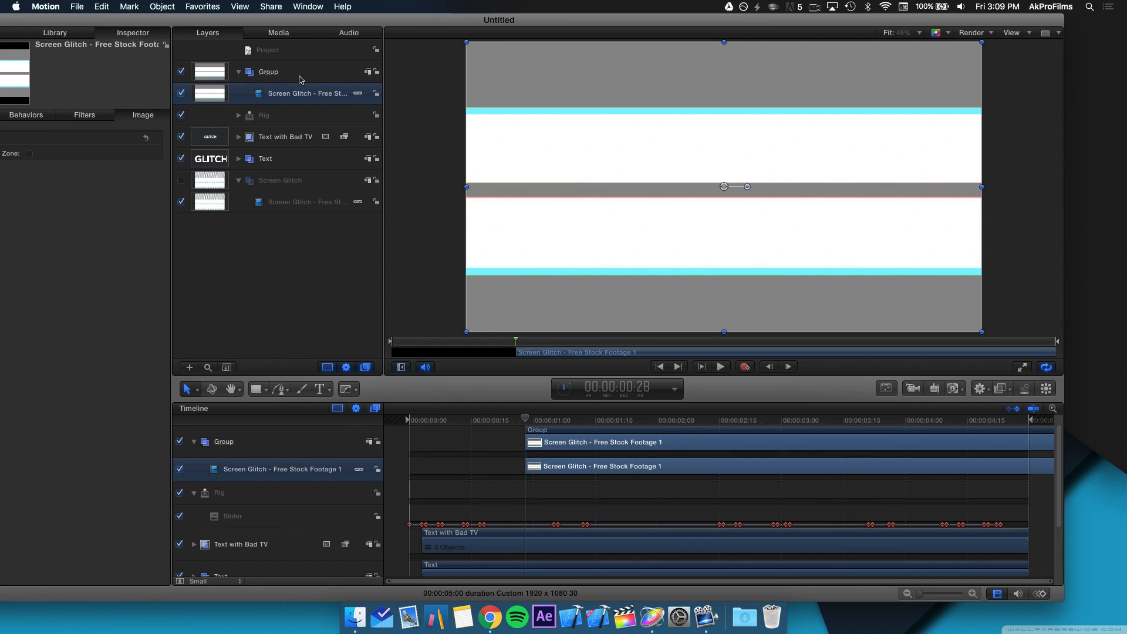
pyautogui.click(299, 77)
pyautogui.click(286, 272)
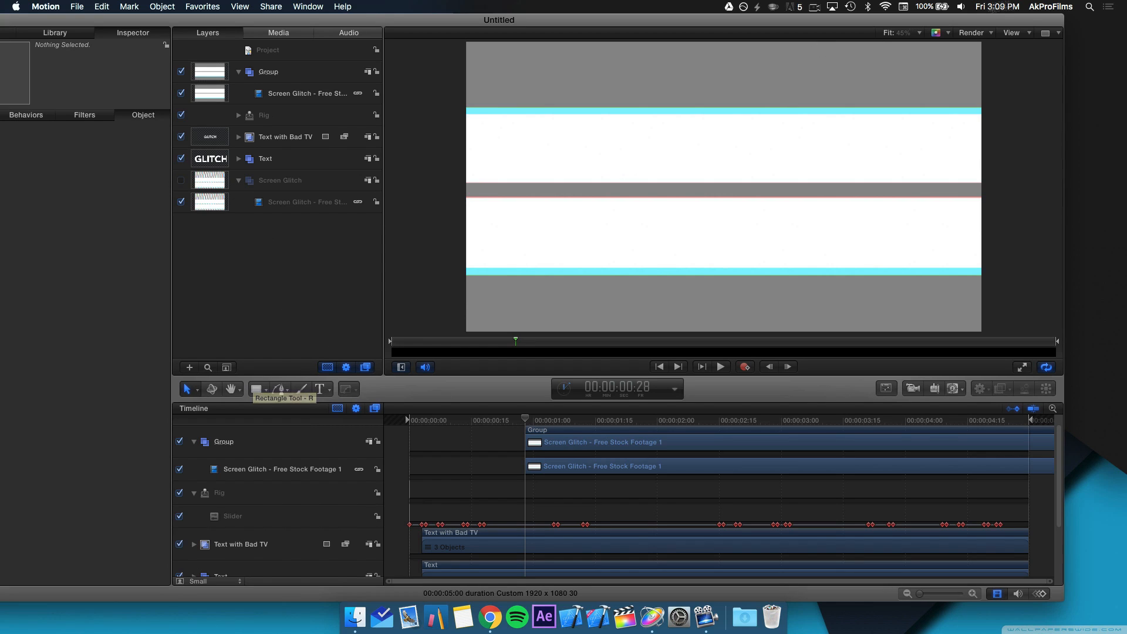
# Show the canvas at 25% and draw a filled rectangle extending slightly beyond the whole frame.
pyautogui.click(915, 33)
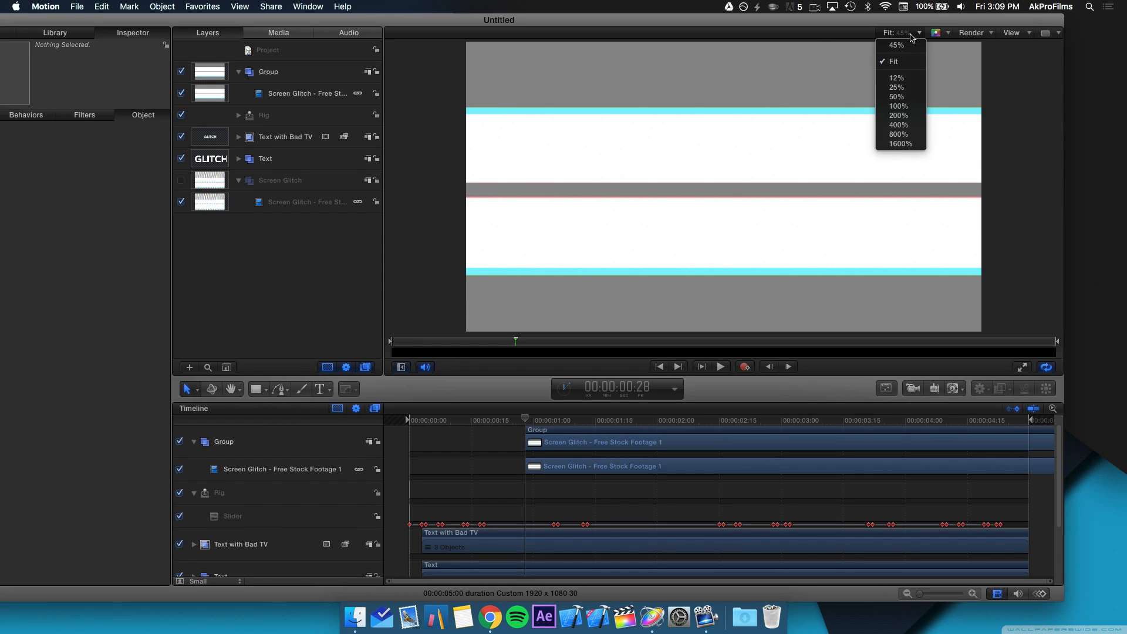
pyautogui.click(898, 87)
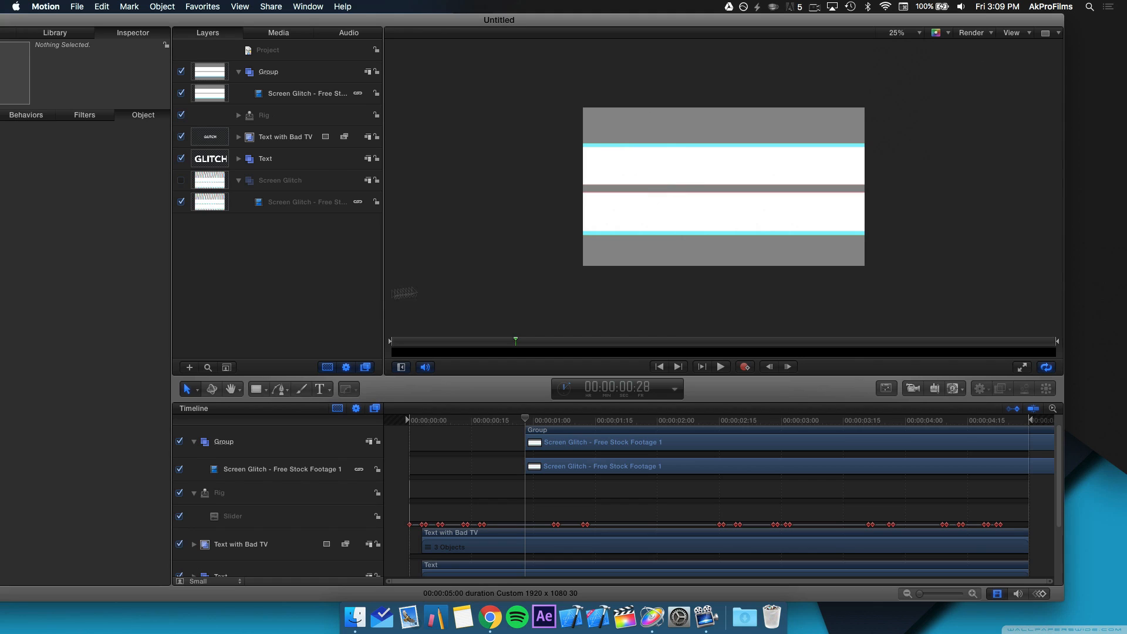
pyautogui.click(256, 388)
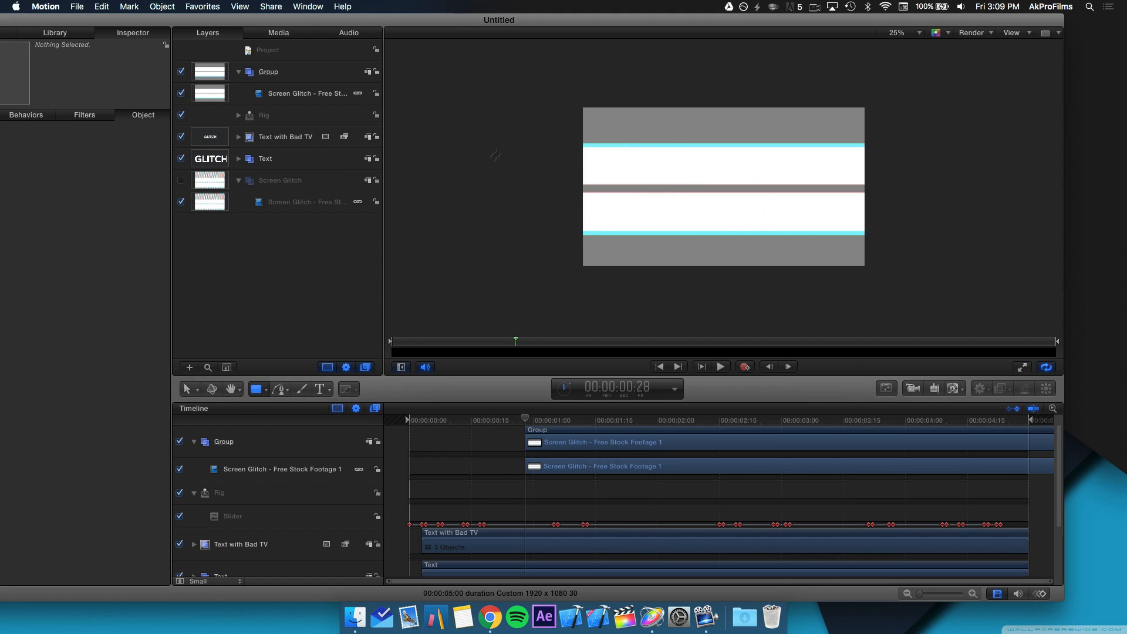
pyautogui.moveTo(564, 93); pyautogui.dragTo(904, 289)
# Set the rectangle's fill color to black.
pyautogui.moveTo(321, 24); pyautogui.dragTo(344, 25)
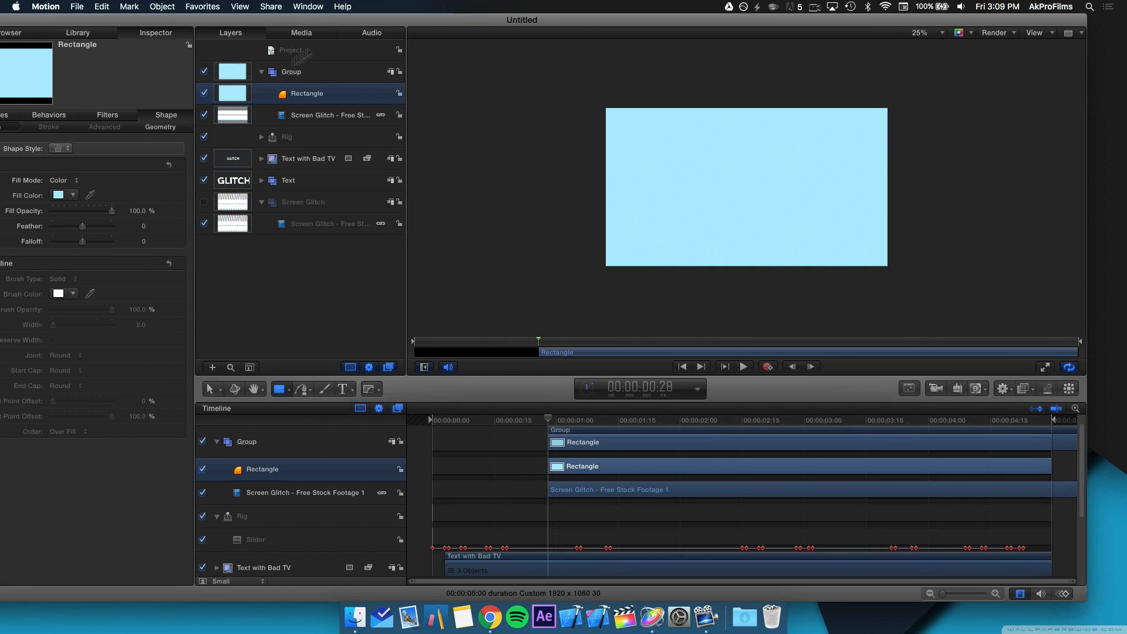
pyautogui.moveTo(98, 22); pyautogui.dragTo(122, 22)
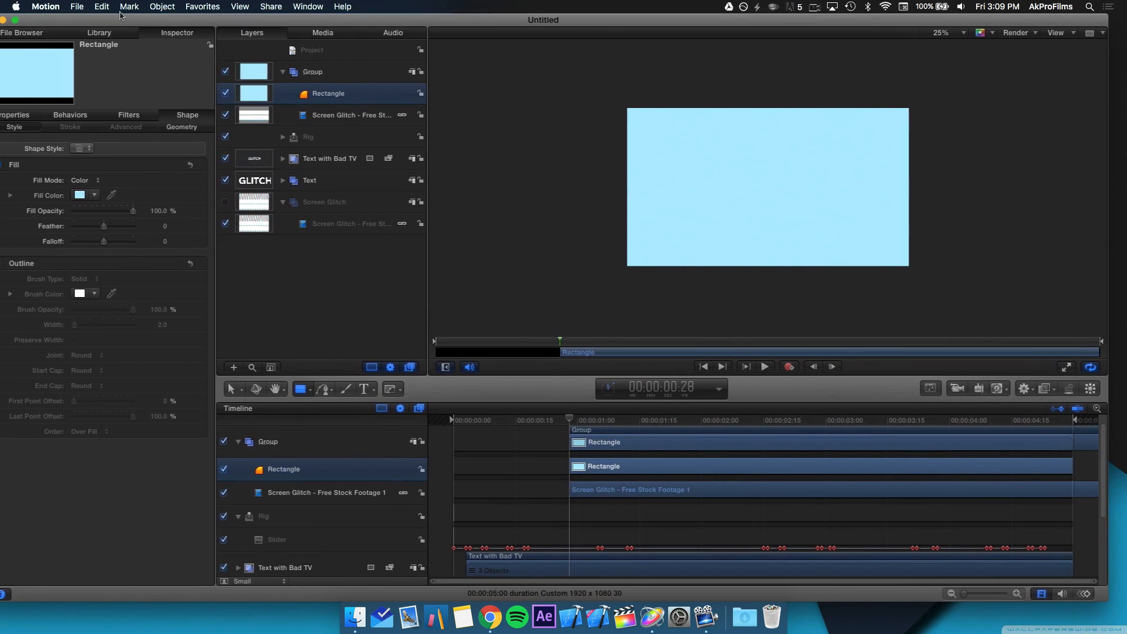
pyautogui.click(81, 195)
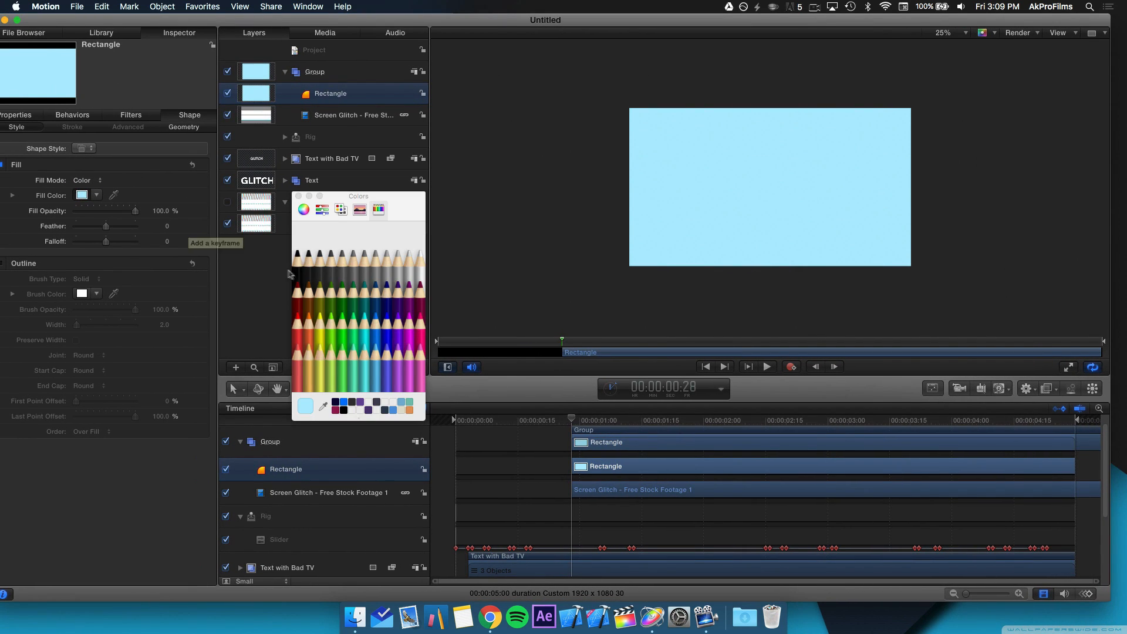
pyautogui.click(304, 262)
pyautogui.click(298, 196)
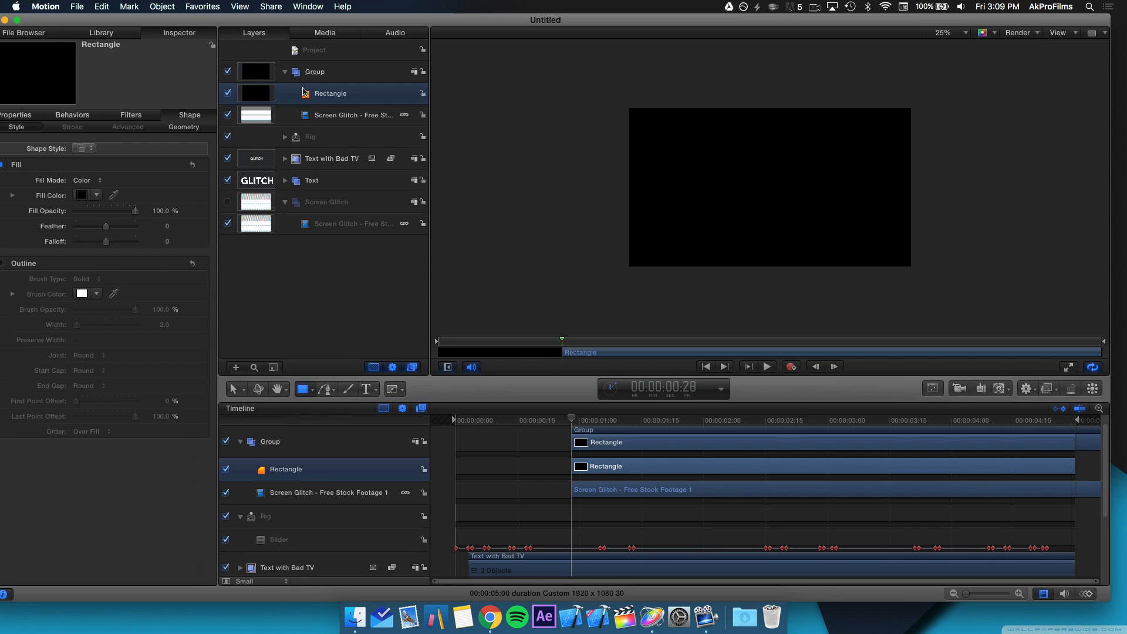
# Move the black rectangle into its own group and place that group beneath all other layers as a background.
pyautogui.moveTo(304, 93); pyautogui.dragTo(286, 61)
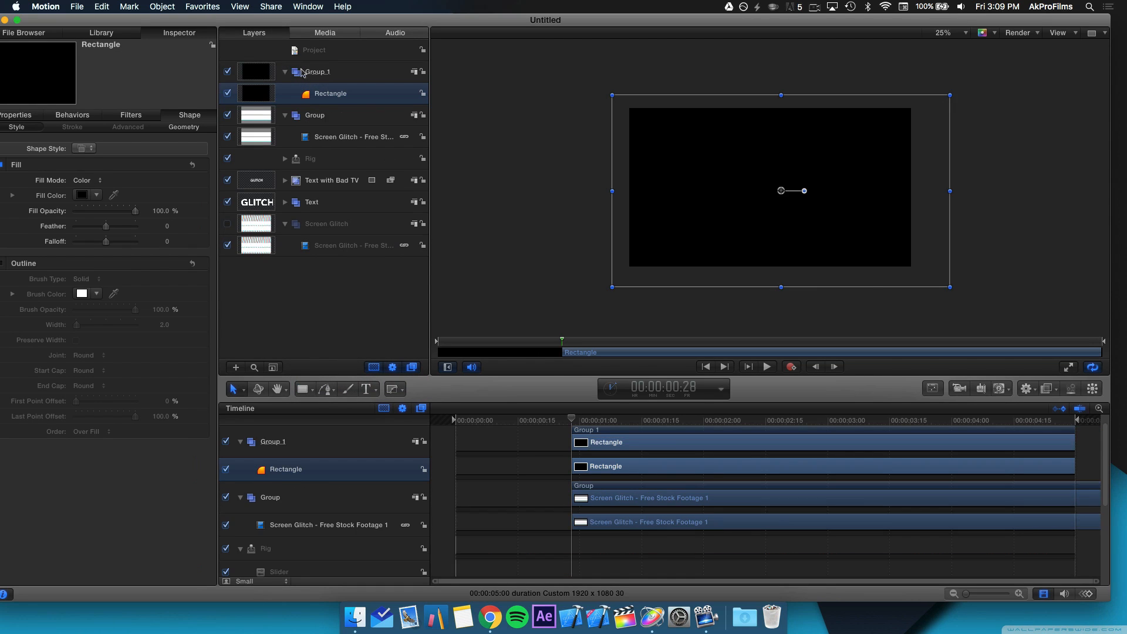
pyautogui.click(285, 225)
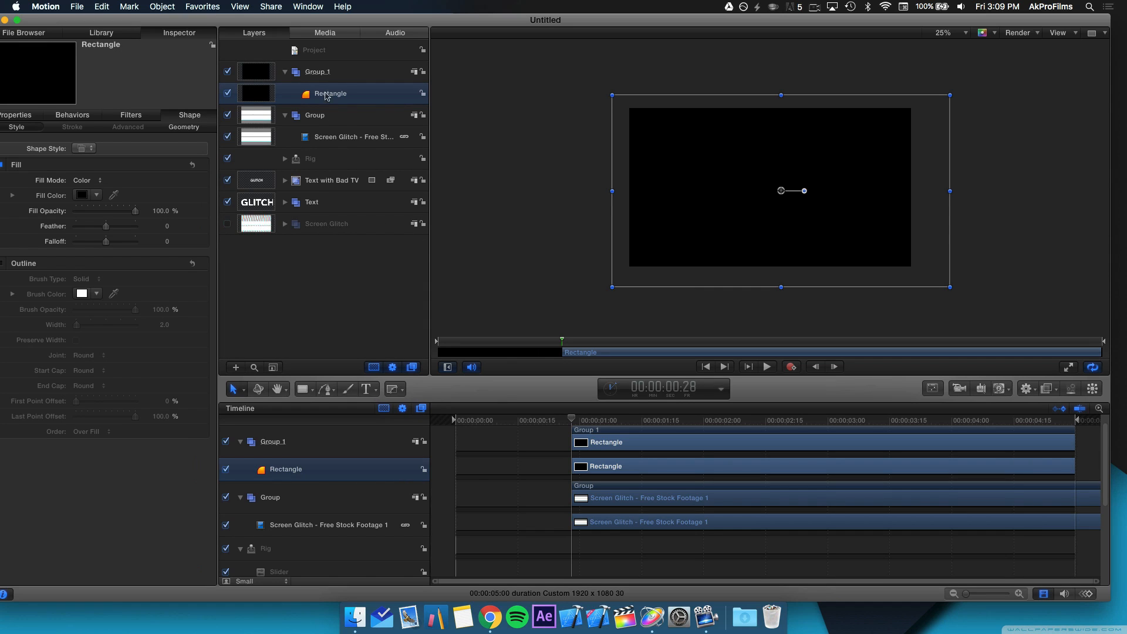
pyautogui.click(351, 72)
pyautogui.moveTo(352, 73); pyautogui.dragTo(259, 242)
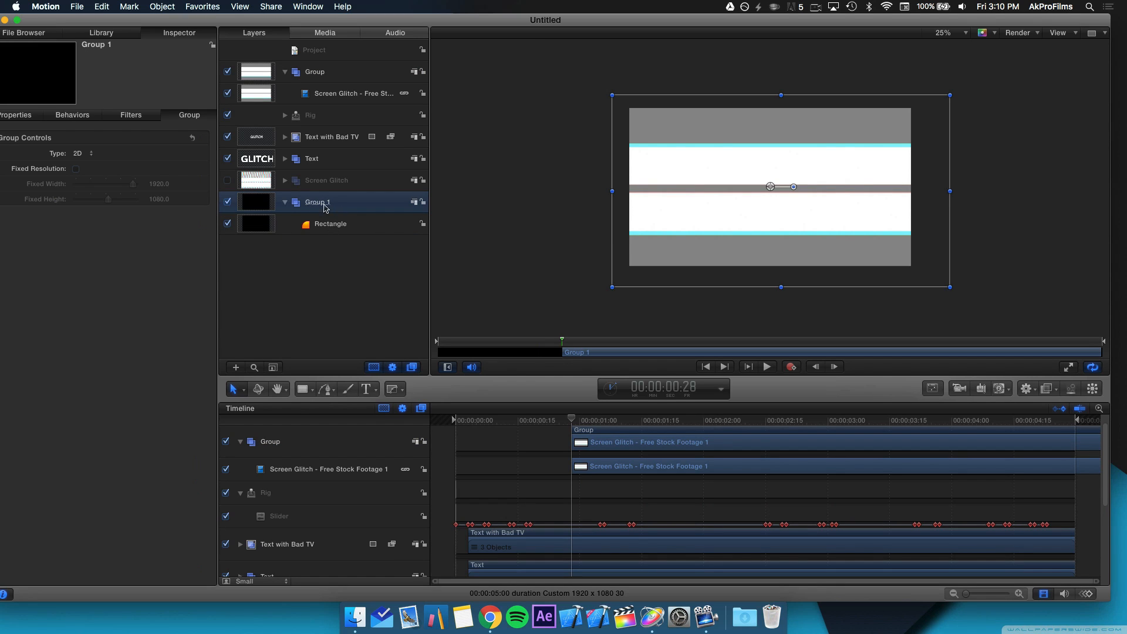
pyautogui.click(355, 228)
# Set the blend mode of the new Screen Glitch footage group to Multiply.
pyautogui.click(364, 94)
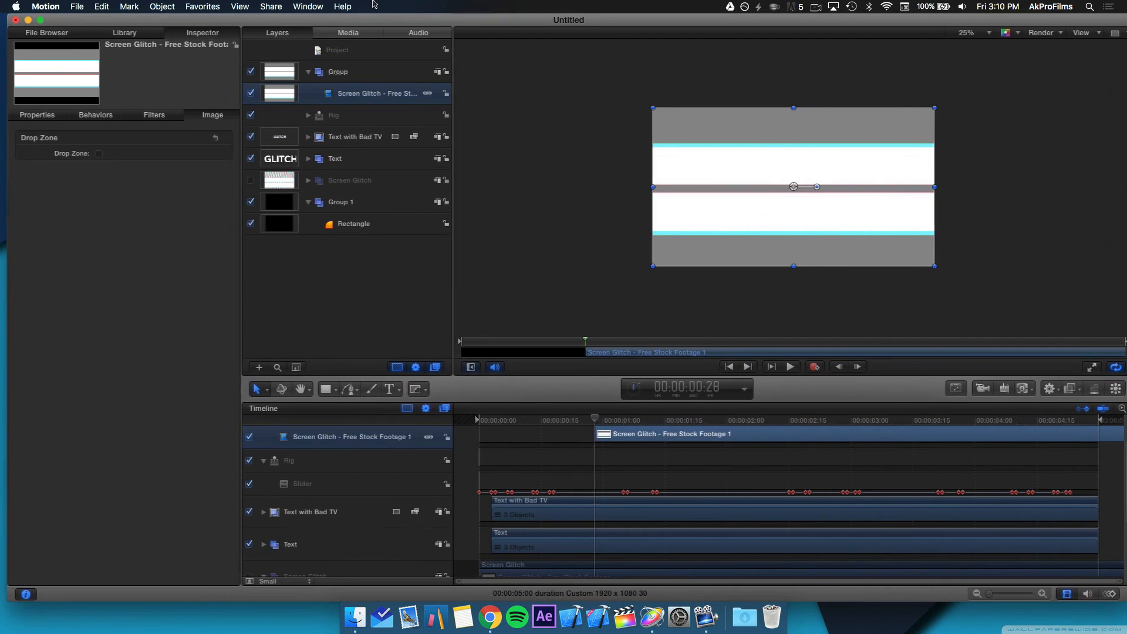
pyautogui.click(360, 73)
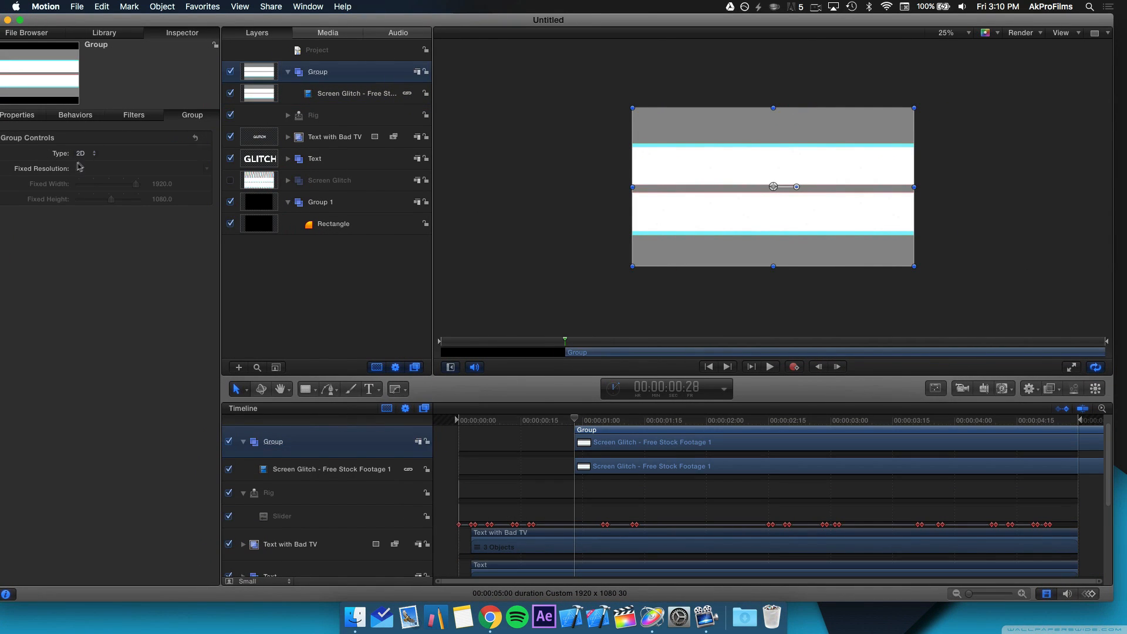
pyautogui.click(19, 114)
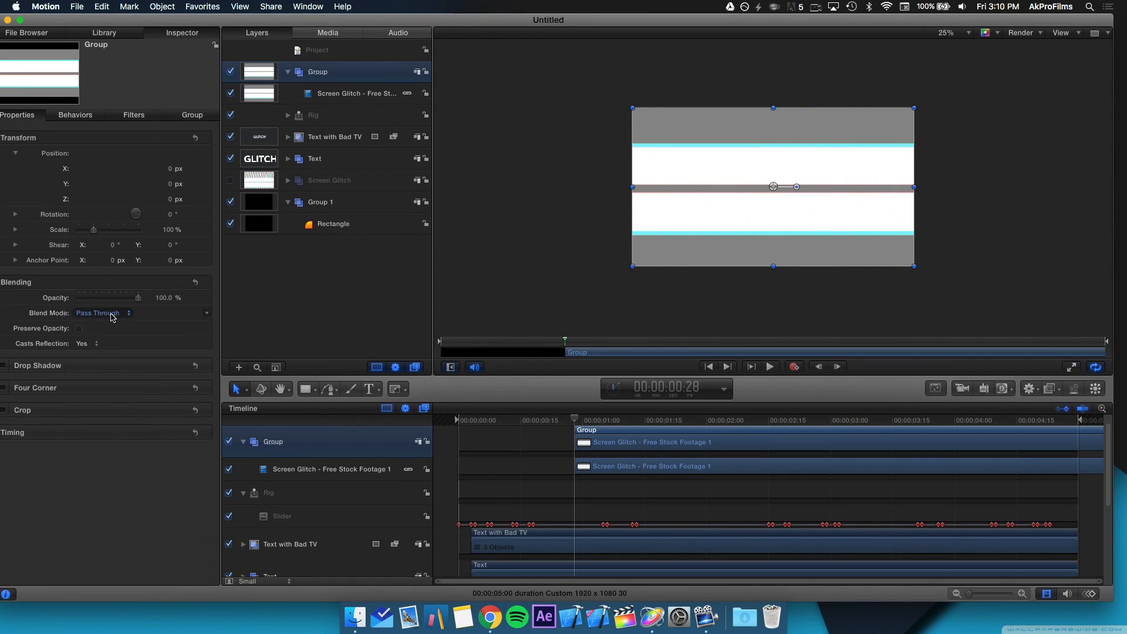
pyautogui.click(112, 313)
pyautogui.click(125, 365)
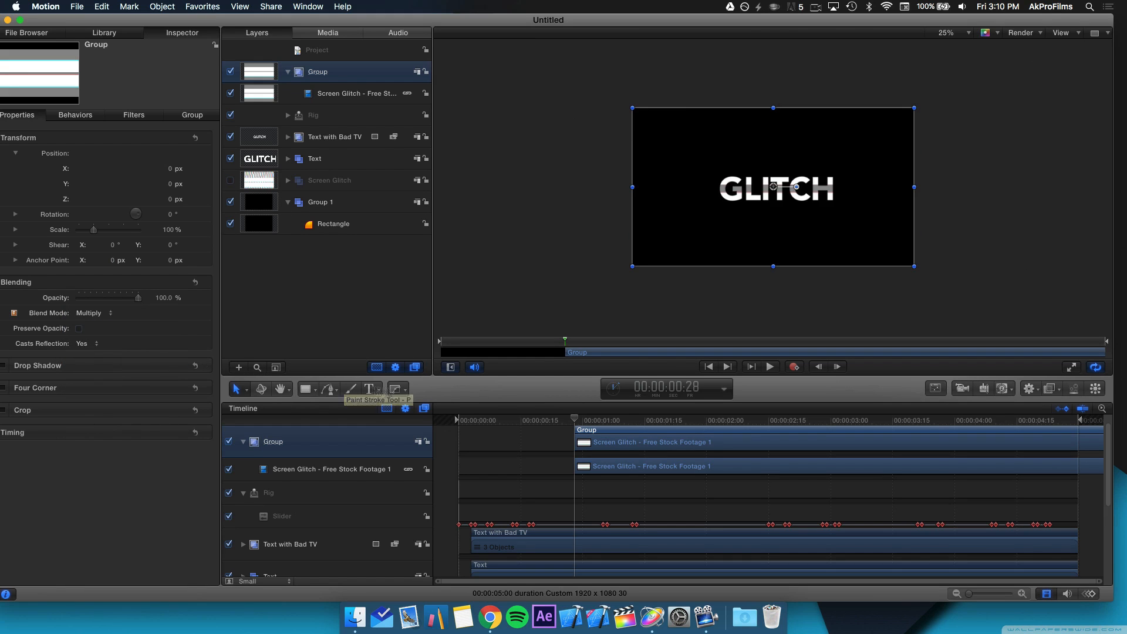
# Start the Screen Glitch footage and black rectangle at 00:00:00:00, extend the rectangle to the project's end, and scrub through the opening.
pyautogui.moveTo(594, 437); pyautogui.dragTo(478, 438)
pyautogui.scroll(-5, 550, 503)
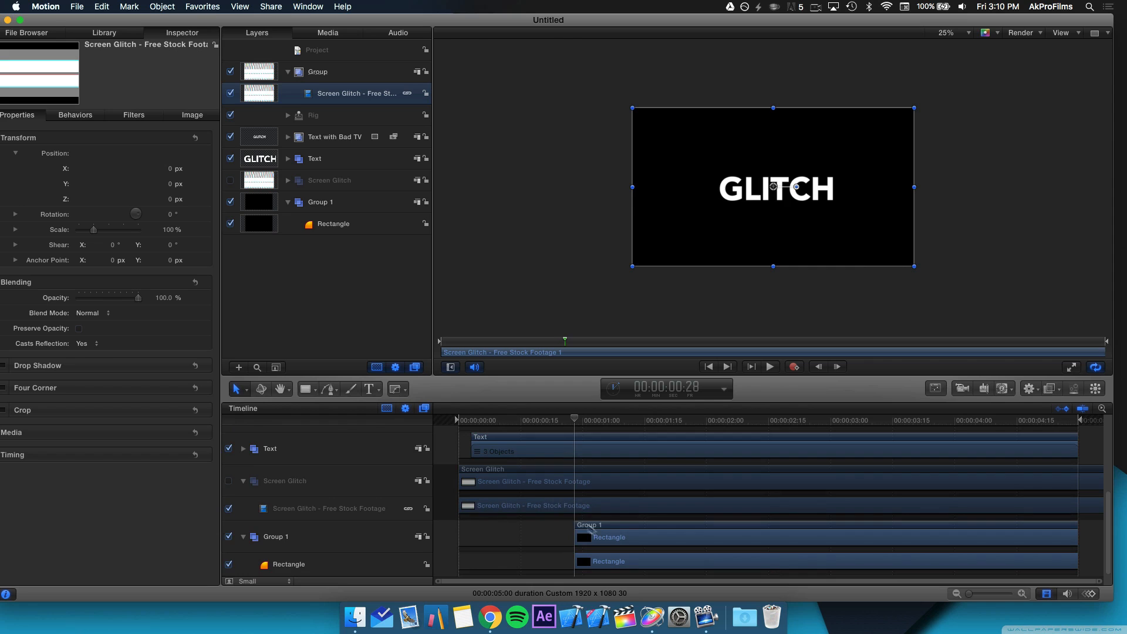
pyautogui.moveTo(606, 537); pyautogui.dragTo(491, 537)
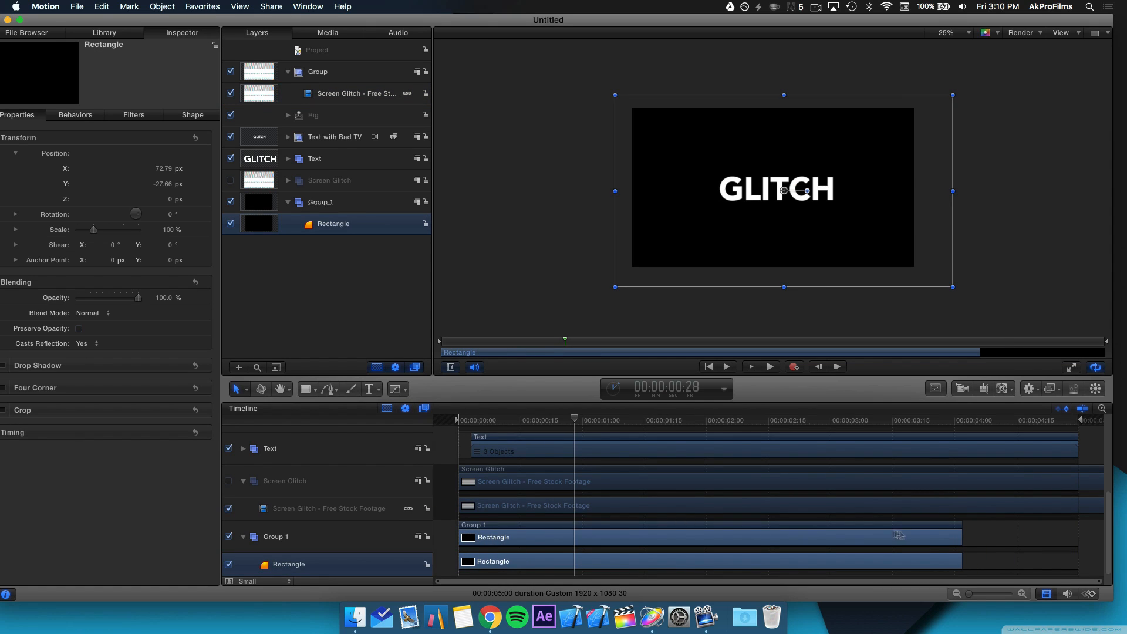
pyautogui.moveTo(964, 539); pyautogui.dragTo(1076, 545)
pyautogui.scroll(6, 1050, 470)
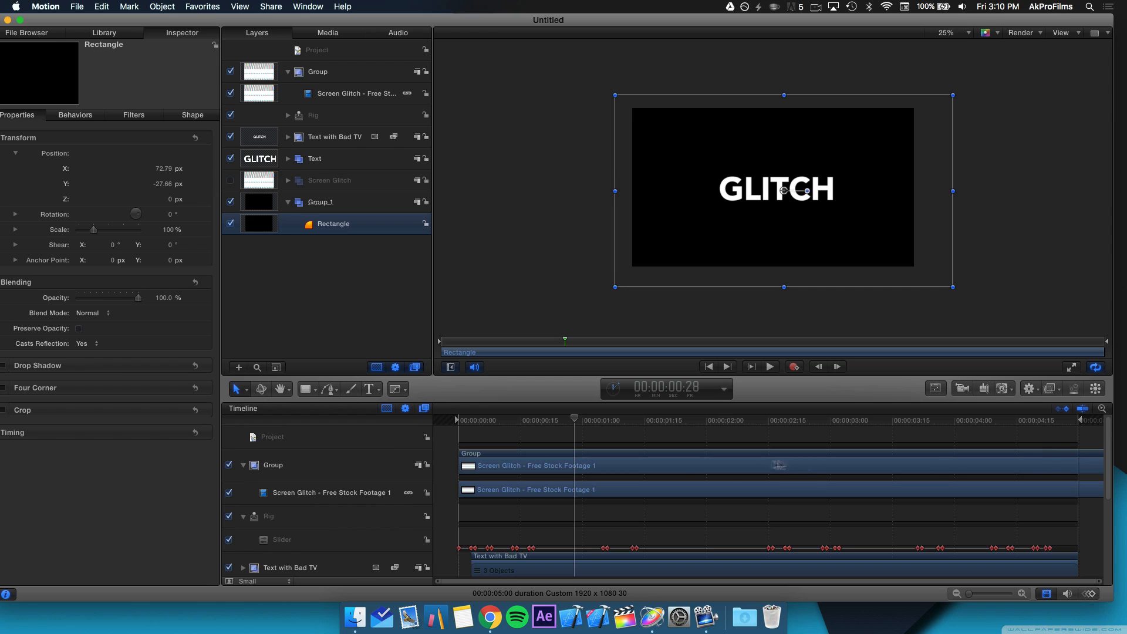
pyautogui.click(488, 422)
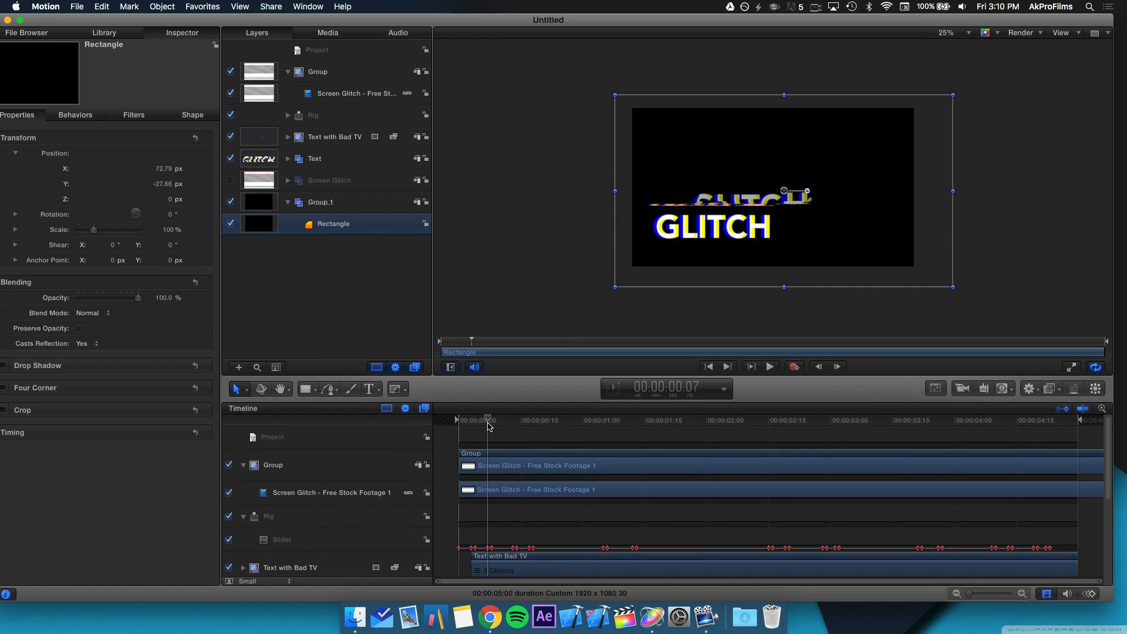
pyautogui.moveTo(490, 421); pyautogui.dragTo(566, 455)
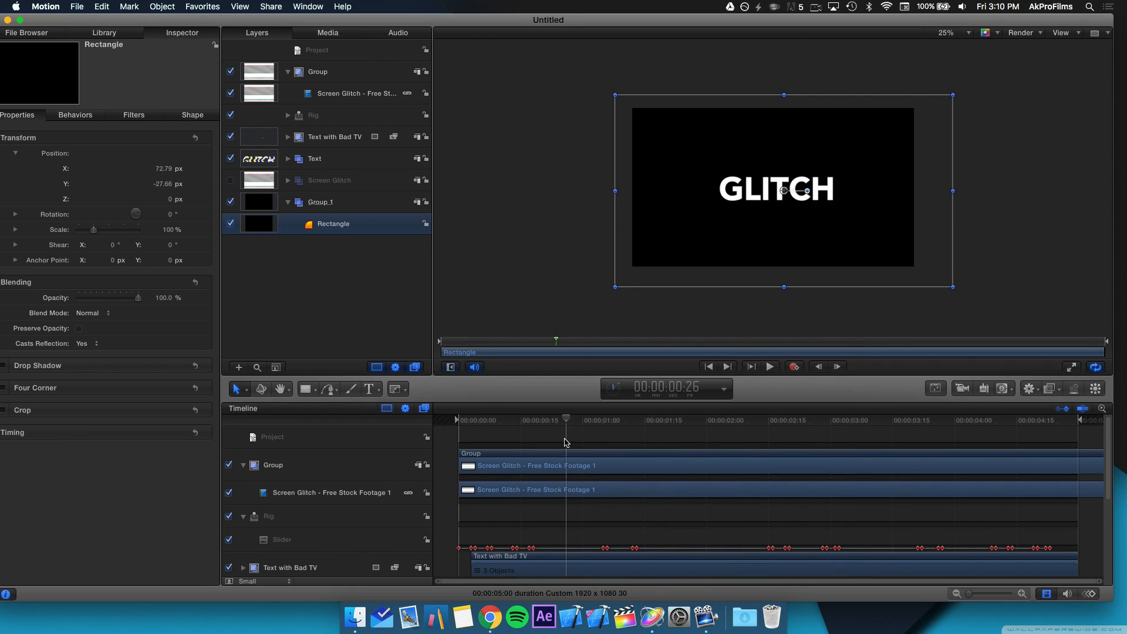
# Search the filter library for "sat" and apply the Hue/Saturation filter to the Screen Glitch footage in the top group.
pyautogui.moveTo(148, 20); pyautogui.dragTo(166, 16)
pyautogui.click(152, 32)
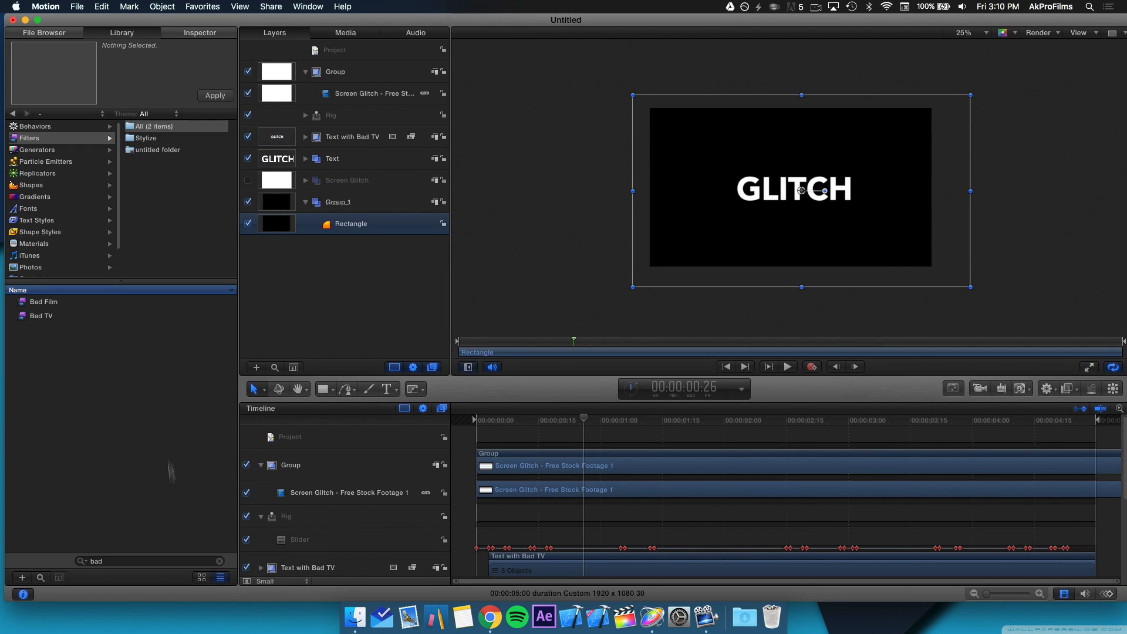
pyautogui.click(148, 561)
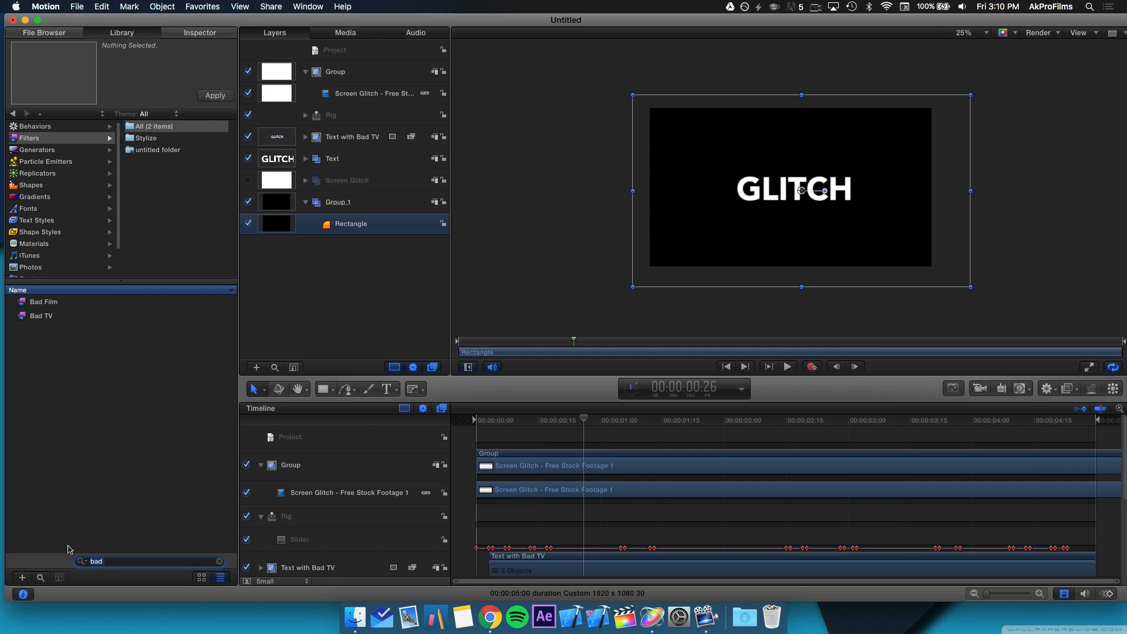
pyautogui.write('sat')
pyautogui.press('BackSpace')
pyautogui.press('BackSpace')
pyautogui.press('BackSpace')
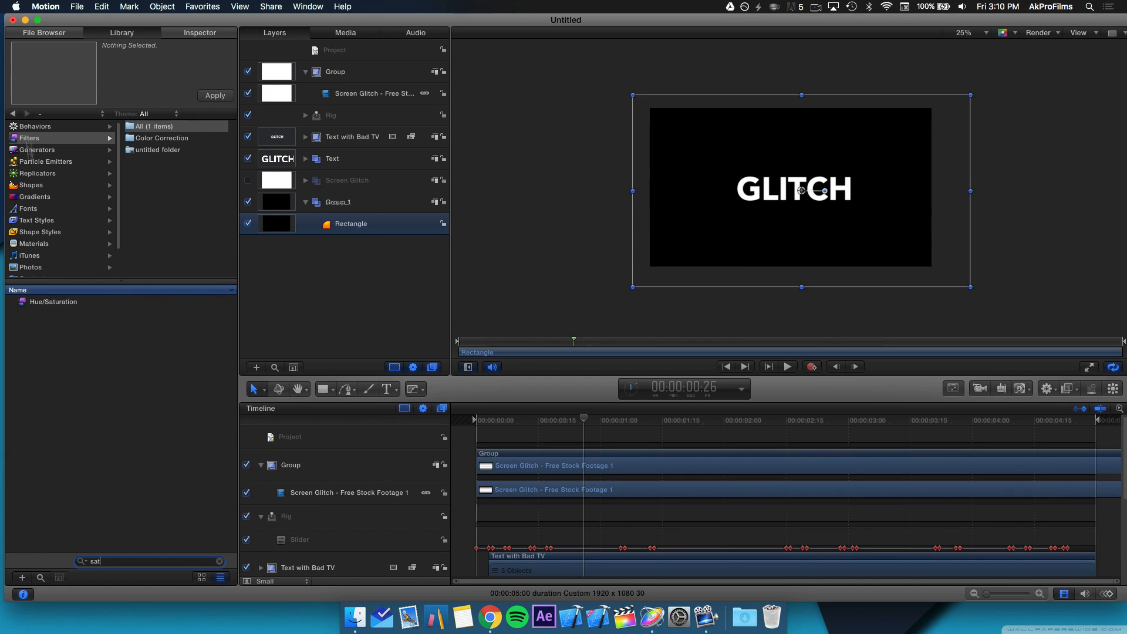
pyautogui.moveTo(55, 303); pyautogui.dragTo(343, 94)
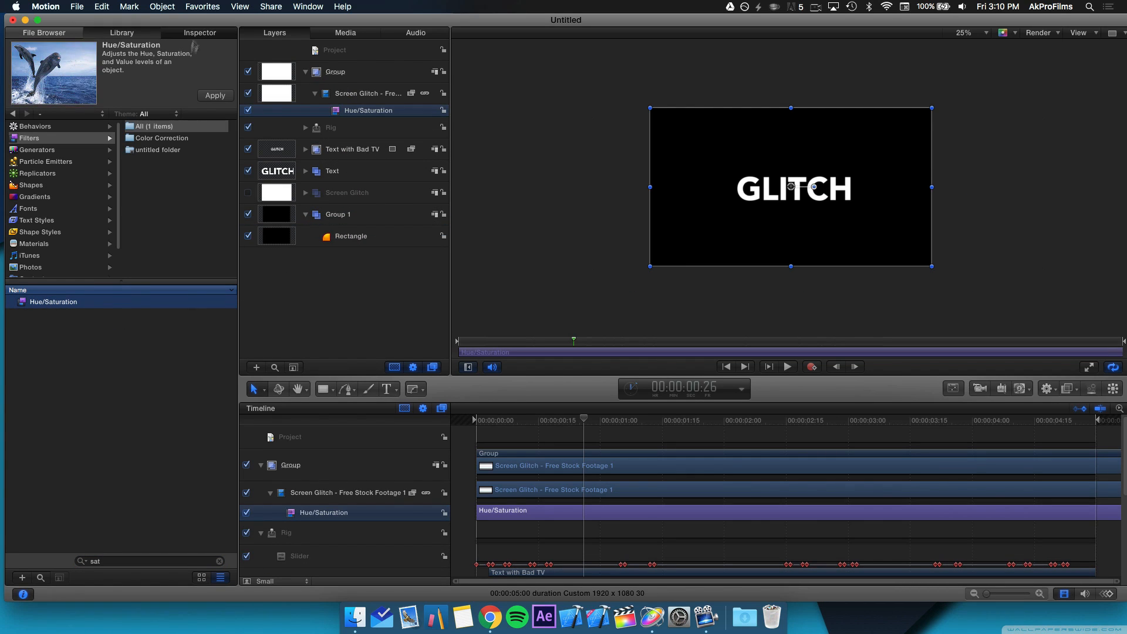
# Set the Hue/Saturation filter's saturation to -1.0 and scrub to 00:00:01:12 to check the footage.
pyautogui.click(198, 34)
pyautogui.moveTo(111, 168); pyautogui.dragTo(6, 171)
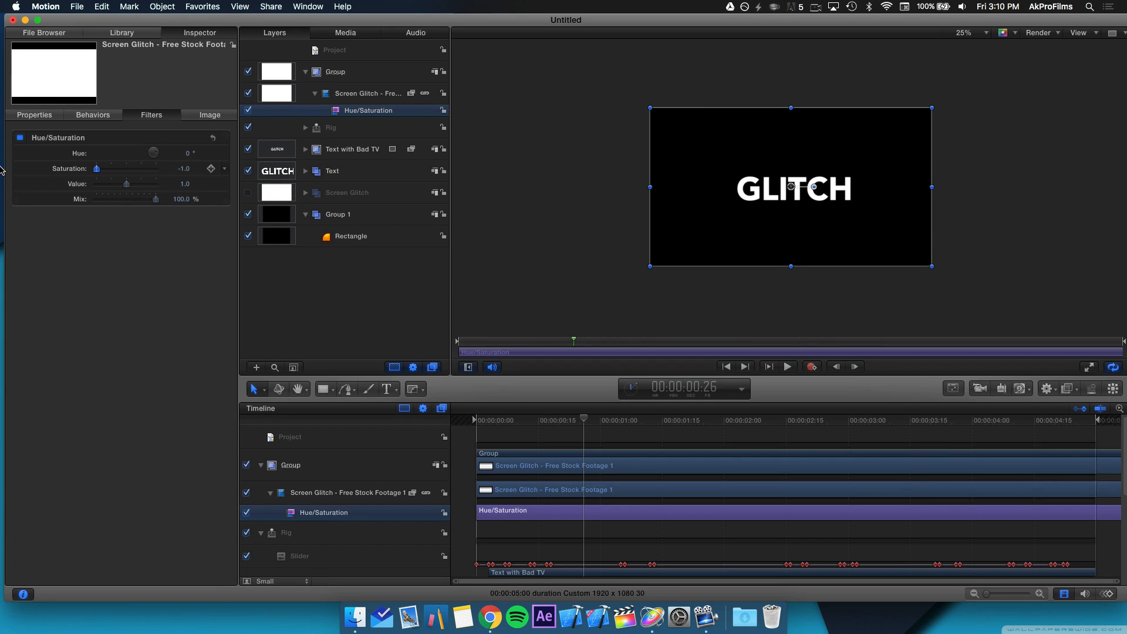
pyautogui.moveTo(575, 432); pyautogui.dragTo(649, 439)
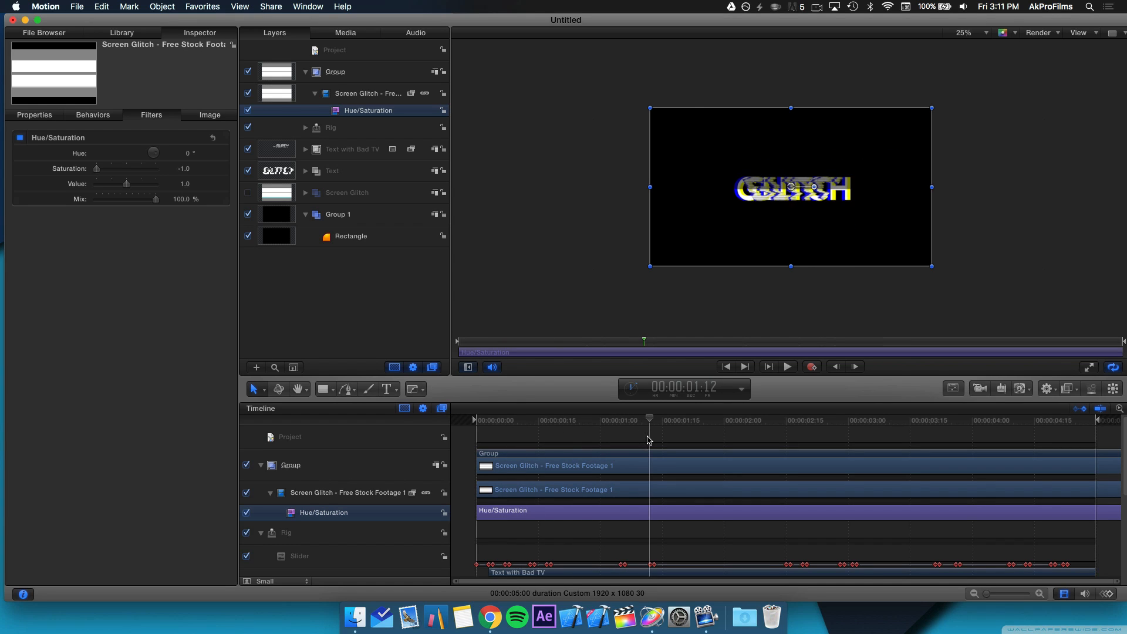
# Lower the Screen Glitch footage's opacity to about 15% while playing the animation to judge the overlay.
pyautogui.click(39, 116)
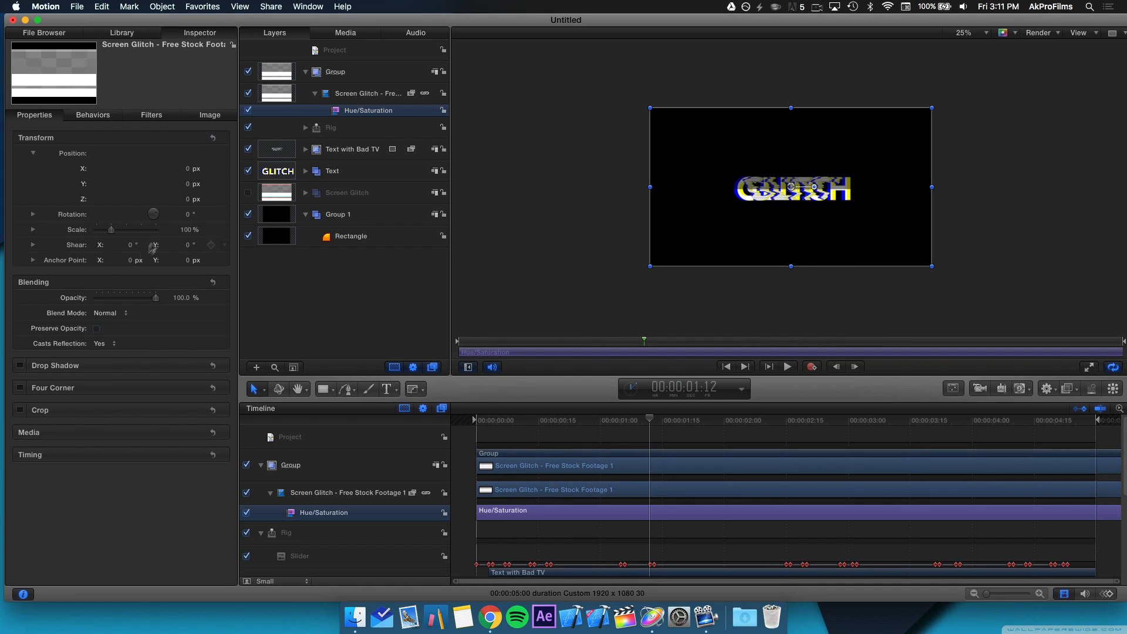
pyautogui.moveTo(155, 302); pyautogui.dragTo(114, 298)
pyautogui.press('space')
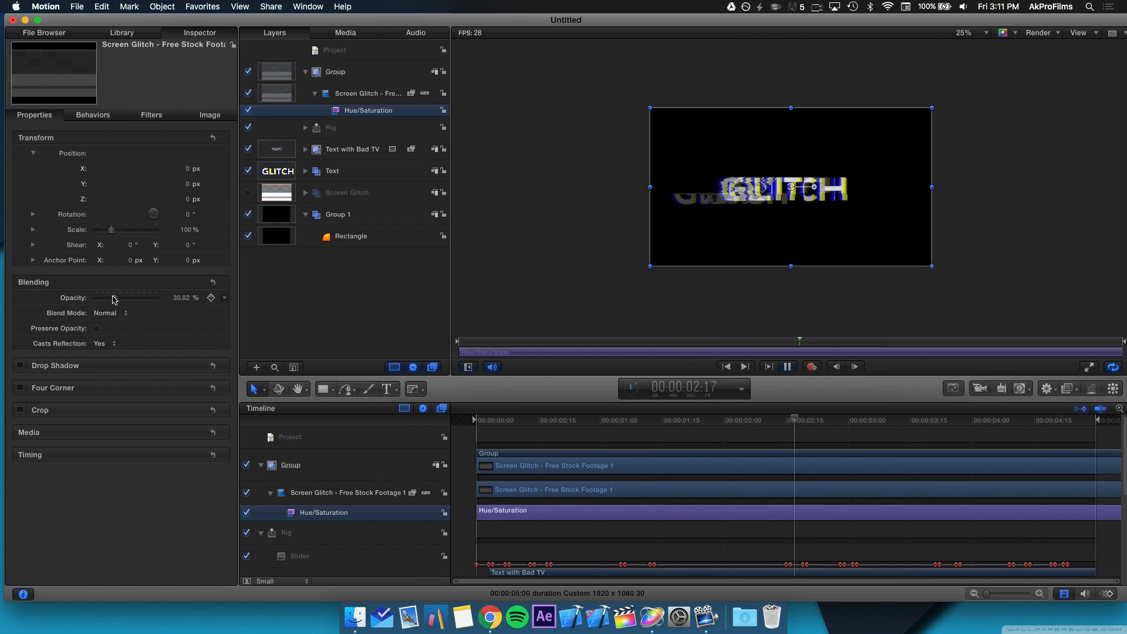
pyautogui.press('space')
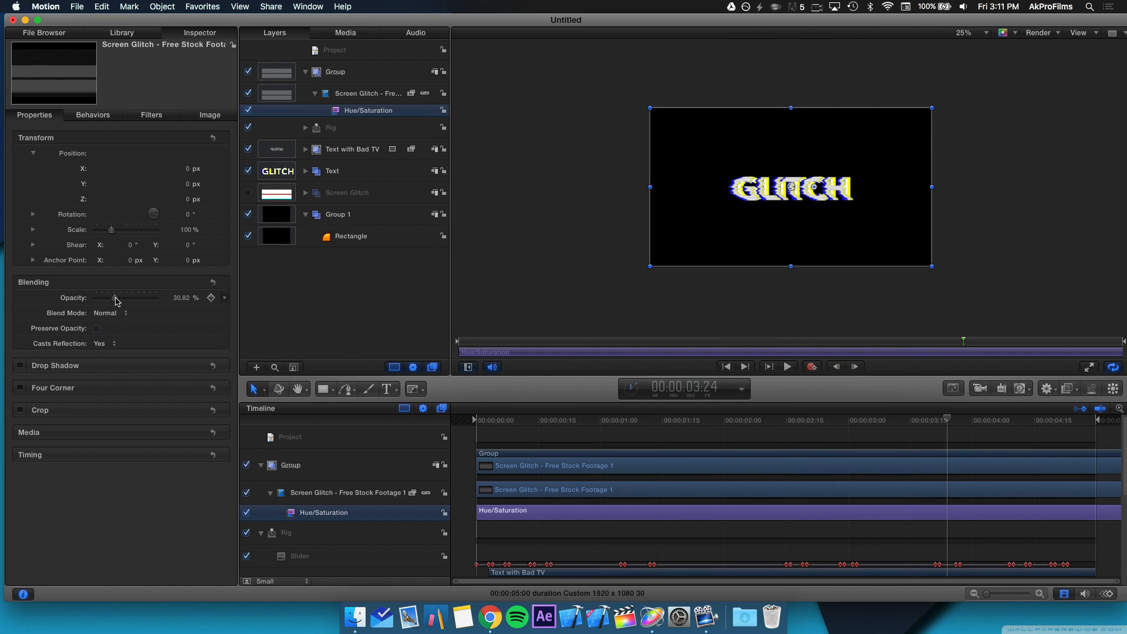
pyautogui.press('space')
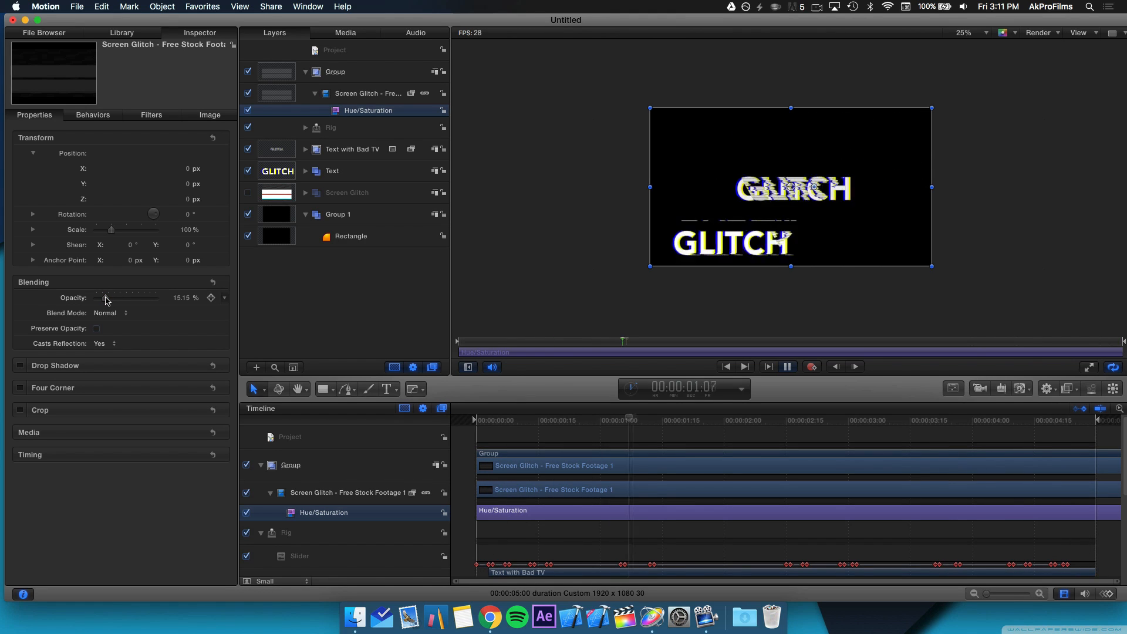
# Stop the playback and set the canvas zoom to Fit, leaving no layer selected.
pyautogui.press('space')
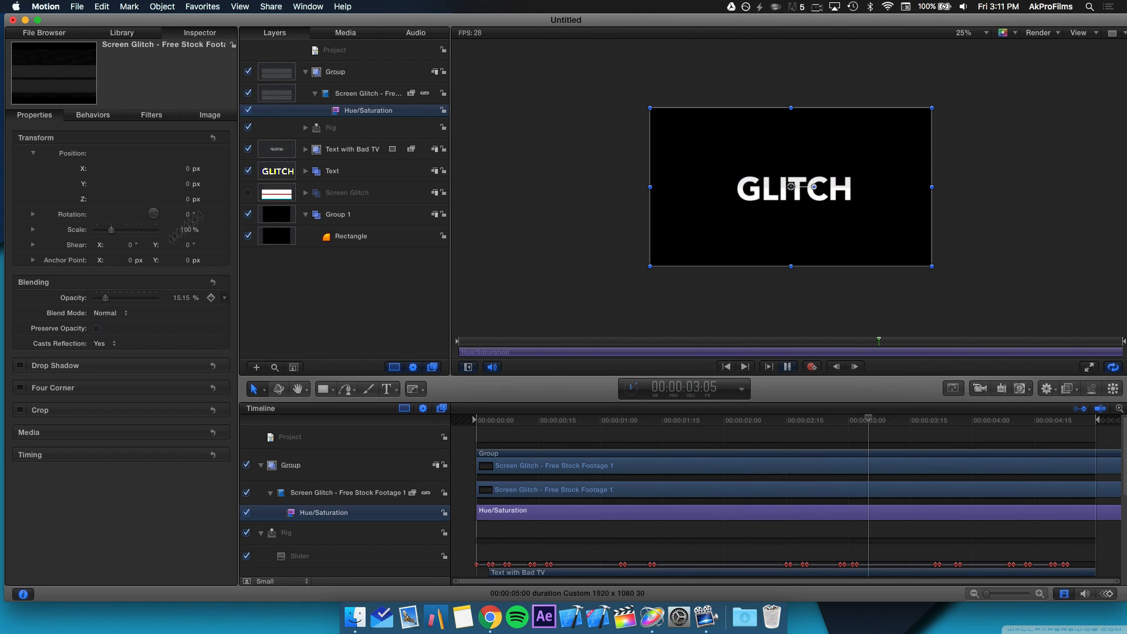
pyautogui.click(981, 35)
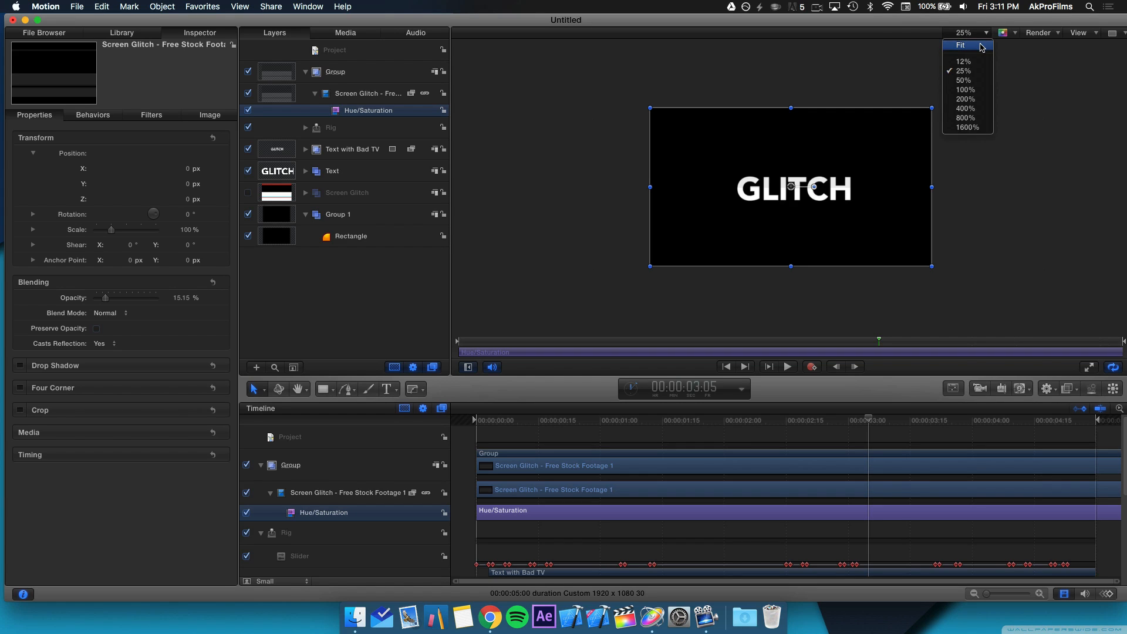
pyautogui.click(981, 45)
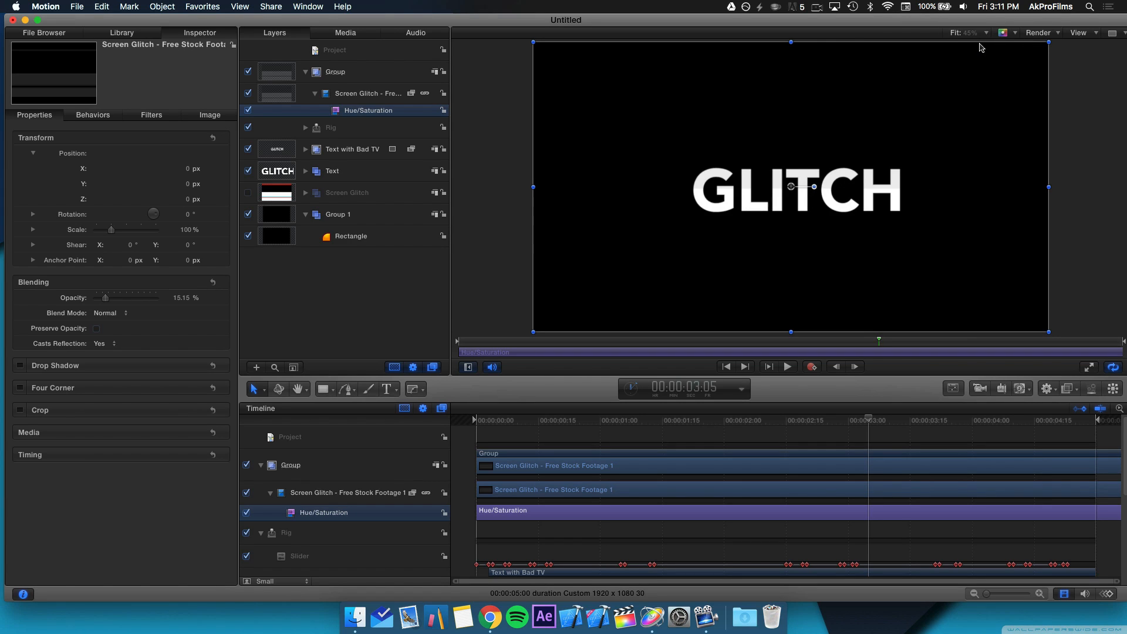
pyautogui.click(1069, 66)
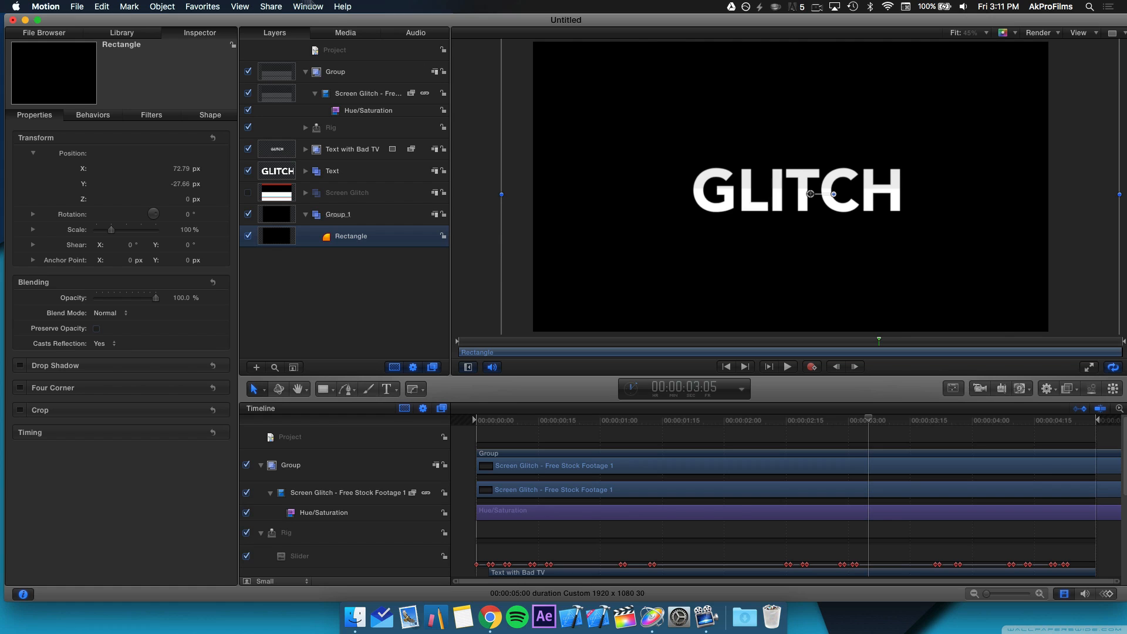
pyautogui.click(467, 127)
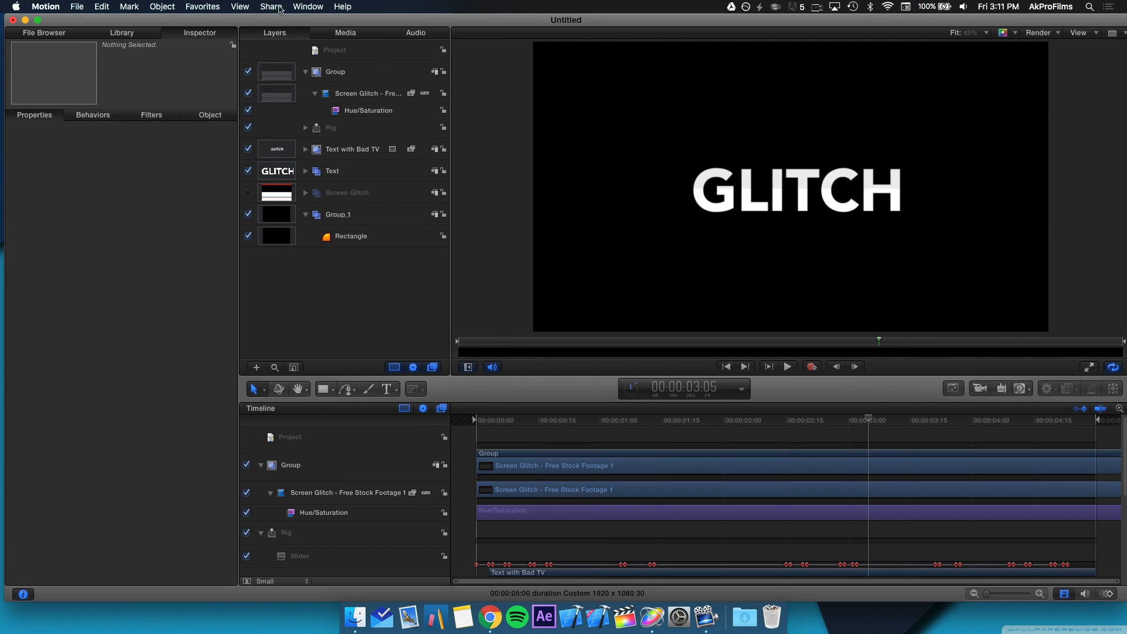
# Export the project as a Same as Source QuickTime movie named "Screen Glitch Final" to the Desktop and play it in QuickTime Player.
pyautogui.click(279, 7)
pyautogui.click(310, 119)
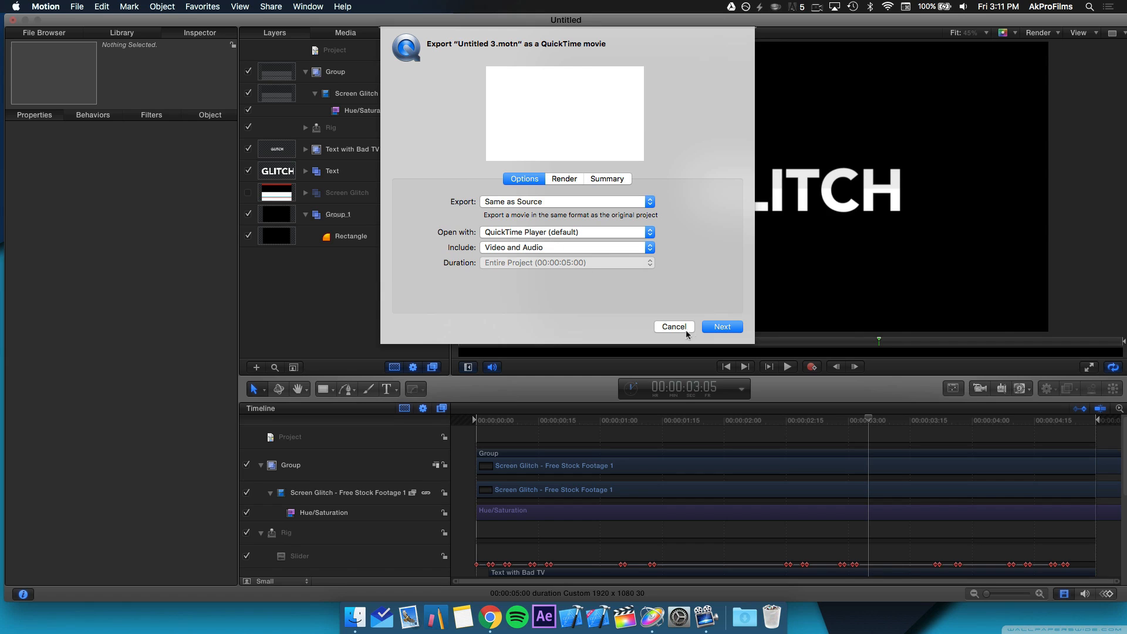
pyautogui.click(721, 326)
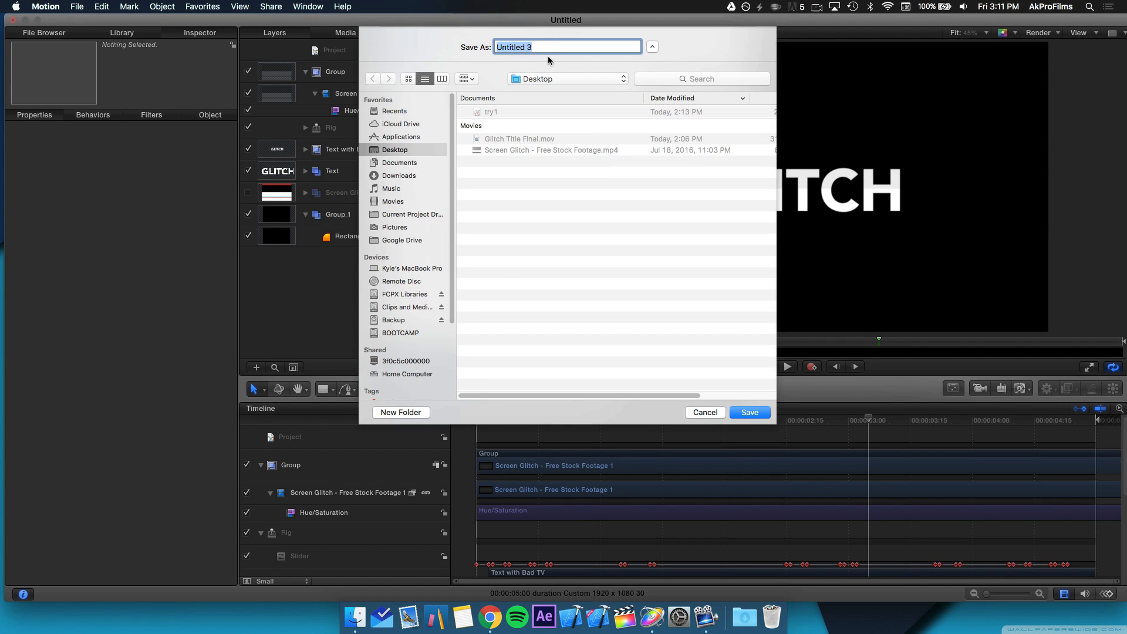
pyautogui.write('Scree')
pyautogui.press('BackSpace')
pyautogui.write('Glitch Final')
pyautogui.click(750, 412)
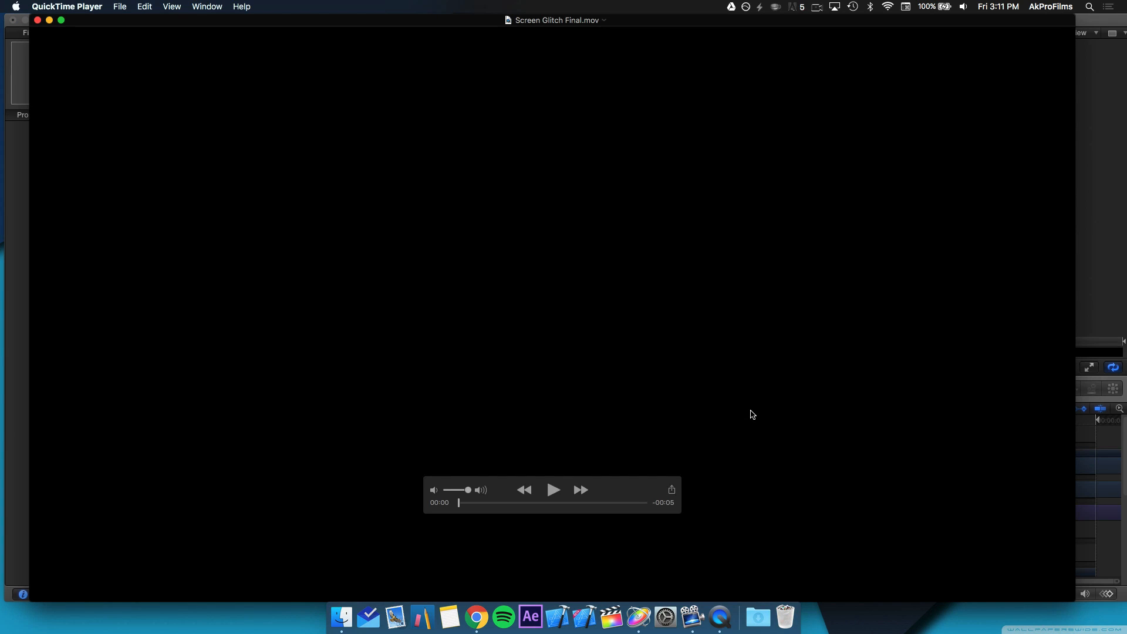
pyautogui.click(554, 490)
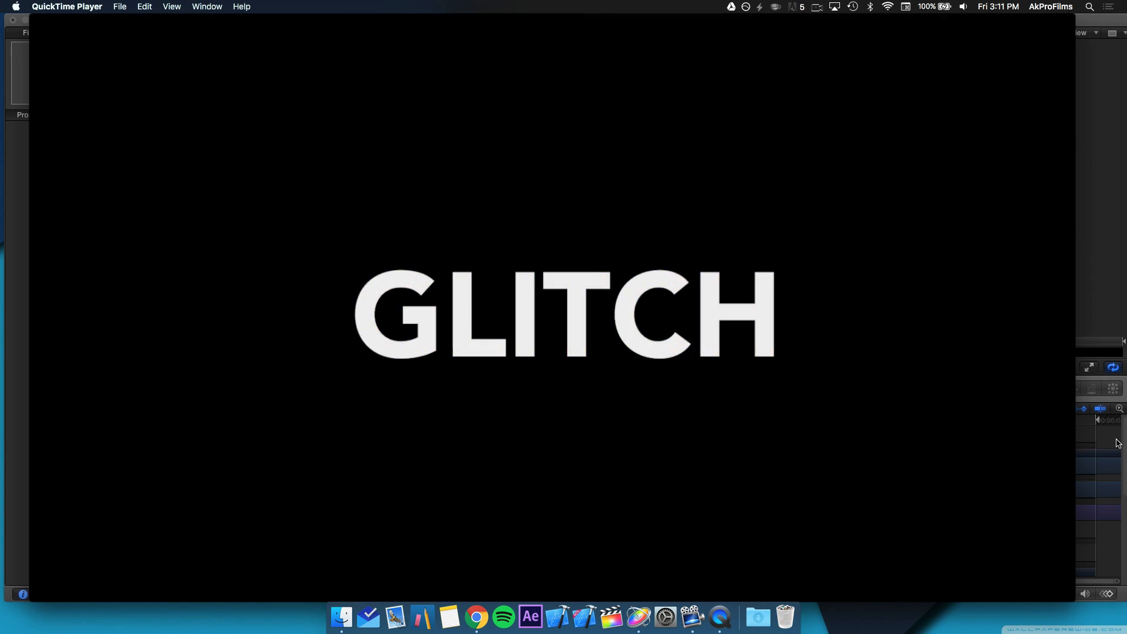